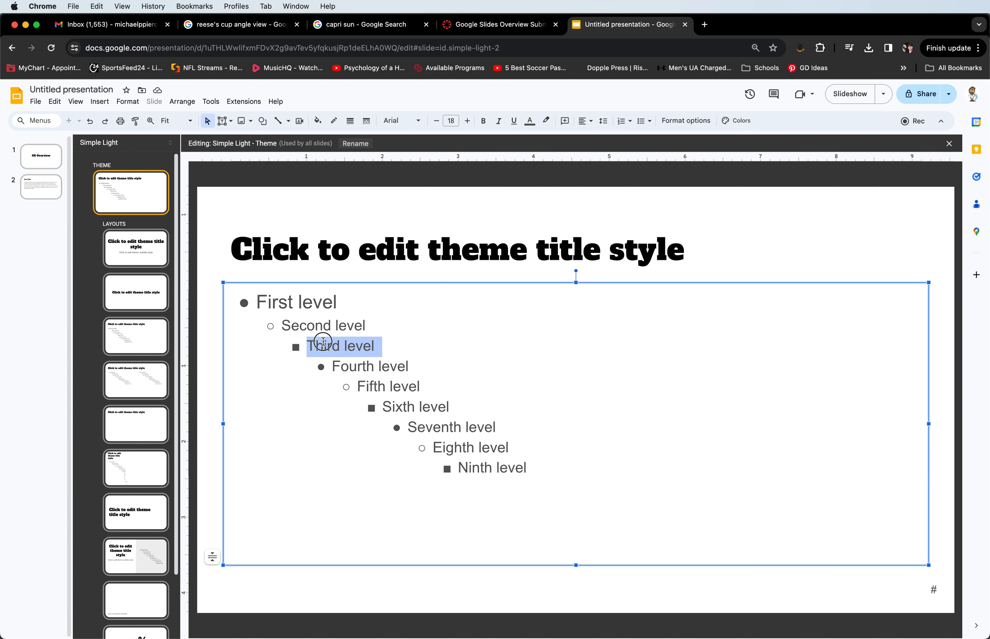
left_click(484, 467, "shift")
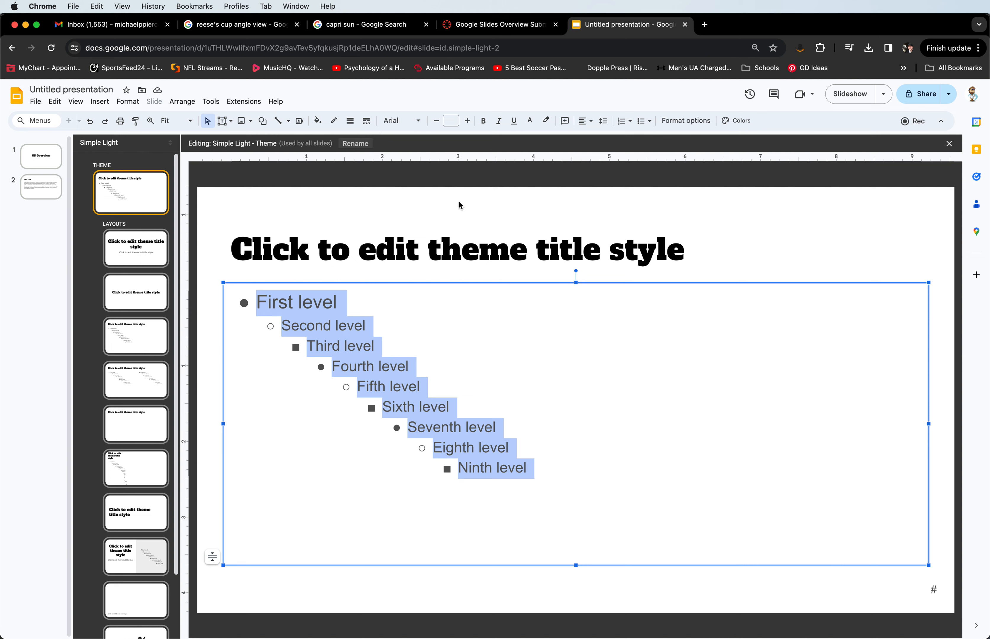
left_click(321, 296)
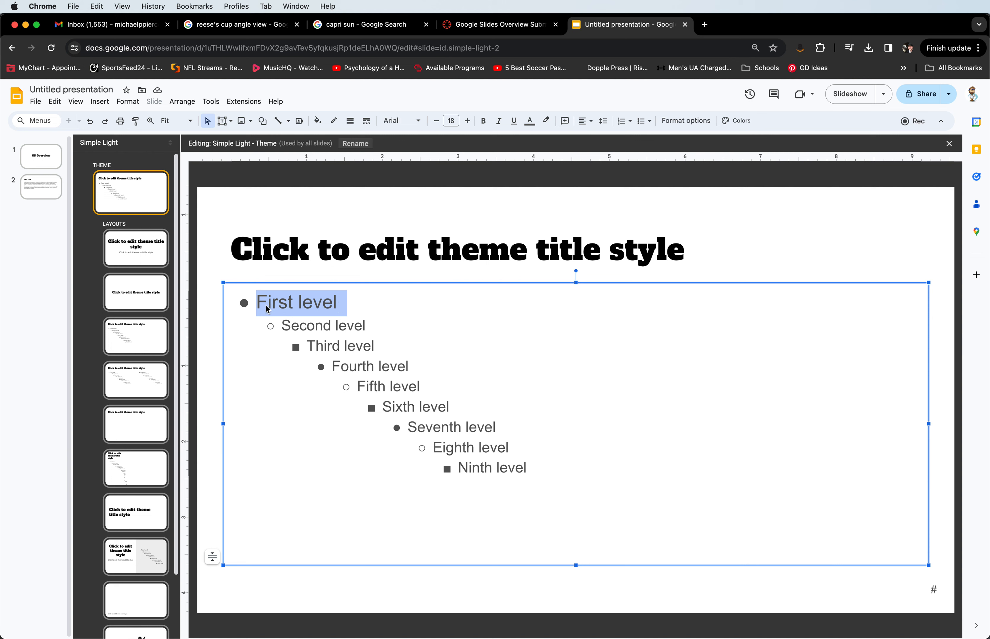
triple_click(497, 466)
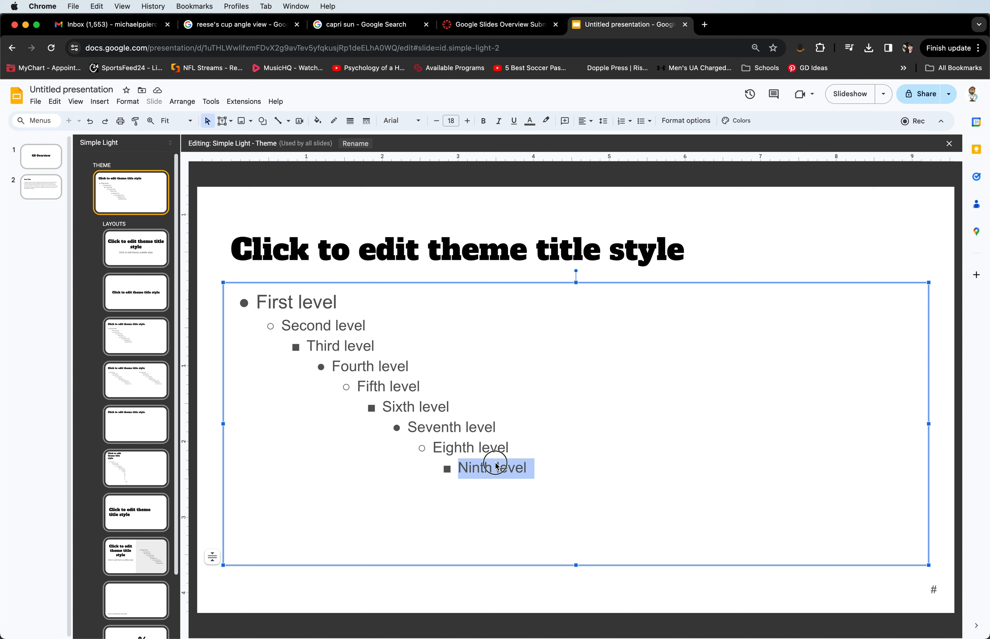
triple_click(331, 325)
Set all nine body text levels on the theme master, First level through Ninth level, to the Montserrat Normal font.
triple_click(277, 301)
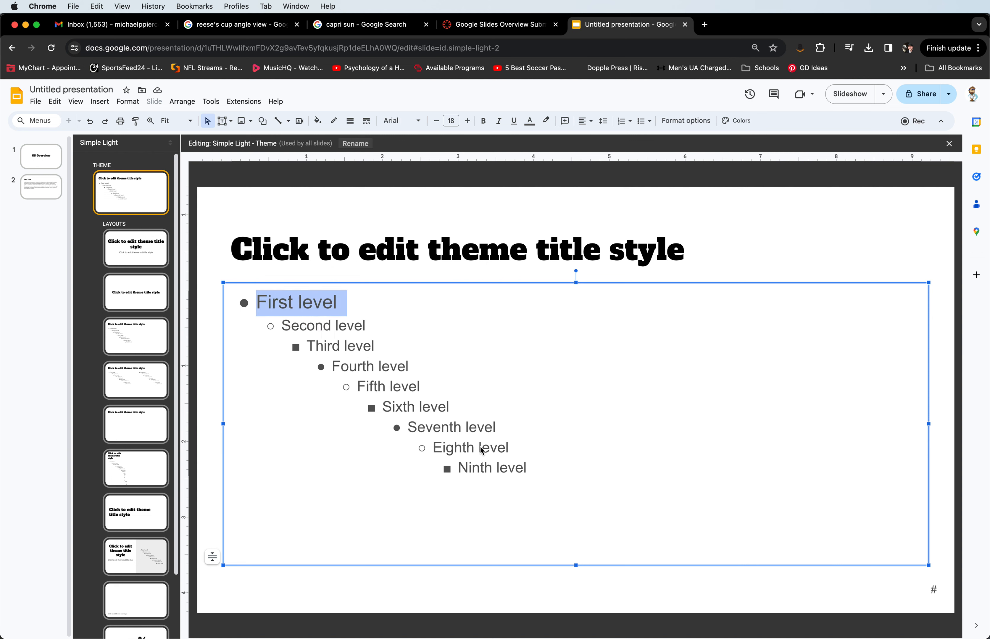
left_click(482, 471, "shift")
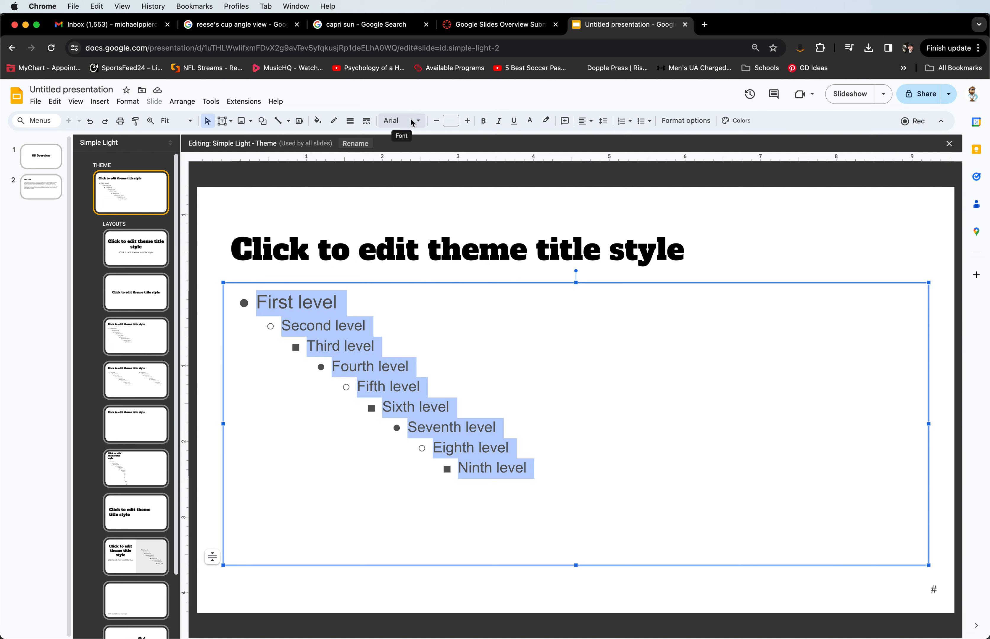
left_click(418, 125)
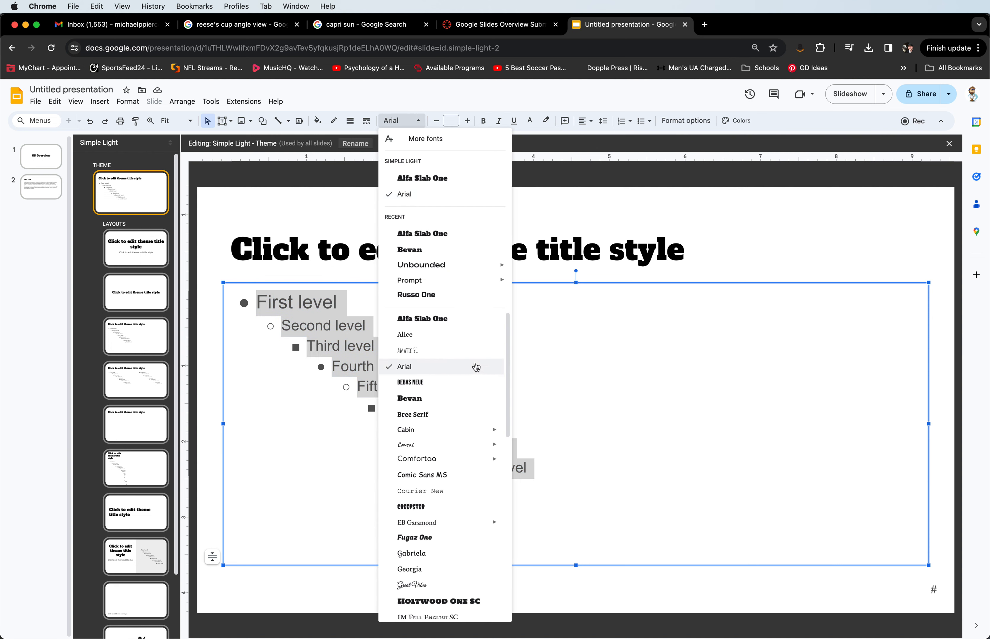
mouse_move(437, 279)
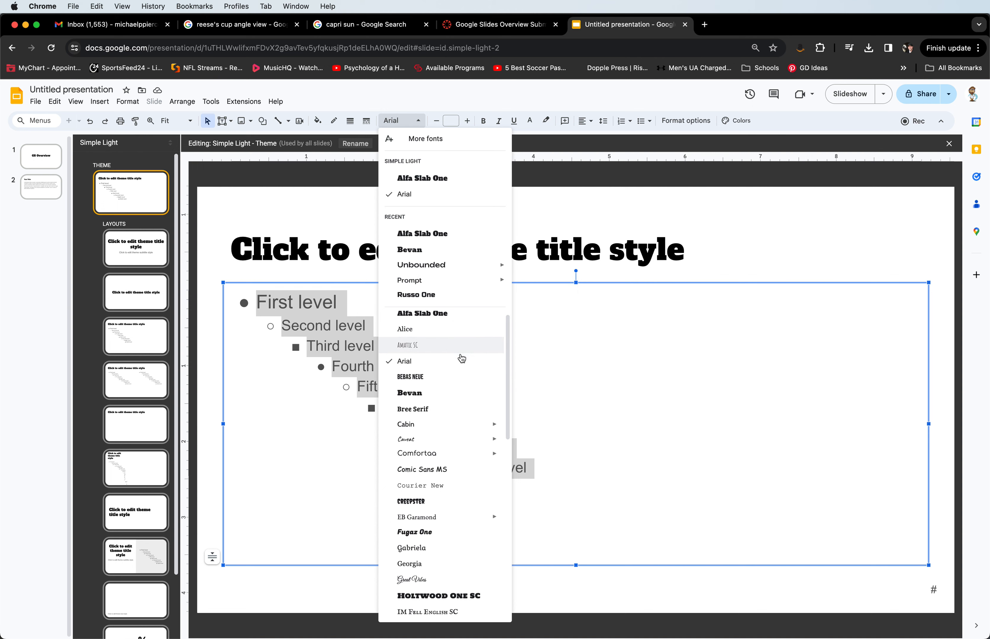
scroll(461, 360, "down", 10)
mouse_move(458, 364)
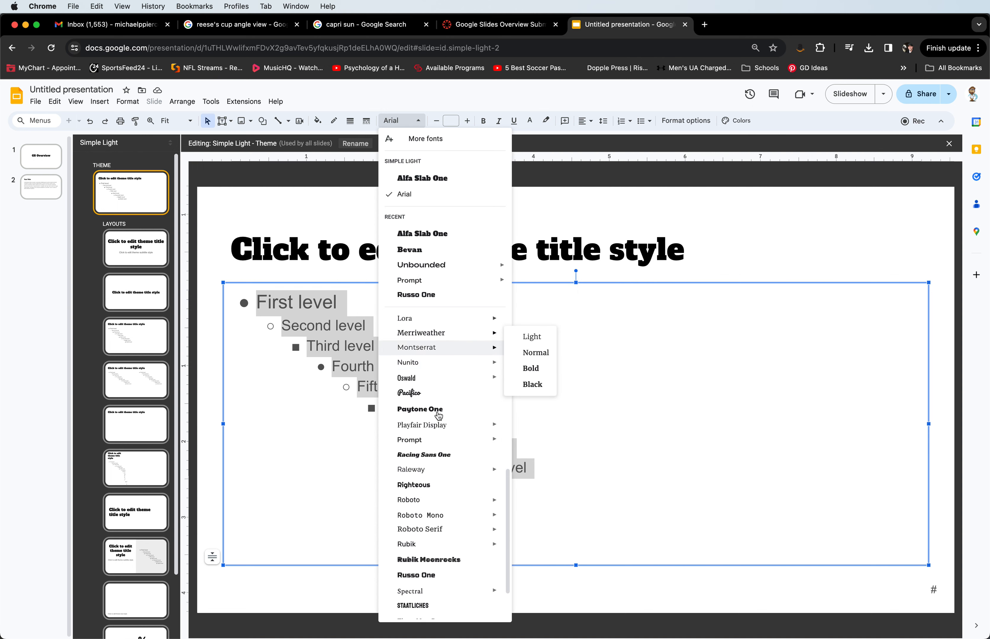
scroll(451, 416, "down", 3)
mouse_move(453, 444)
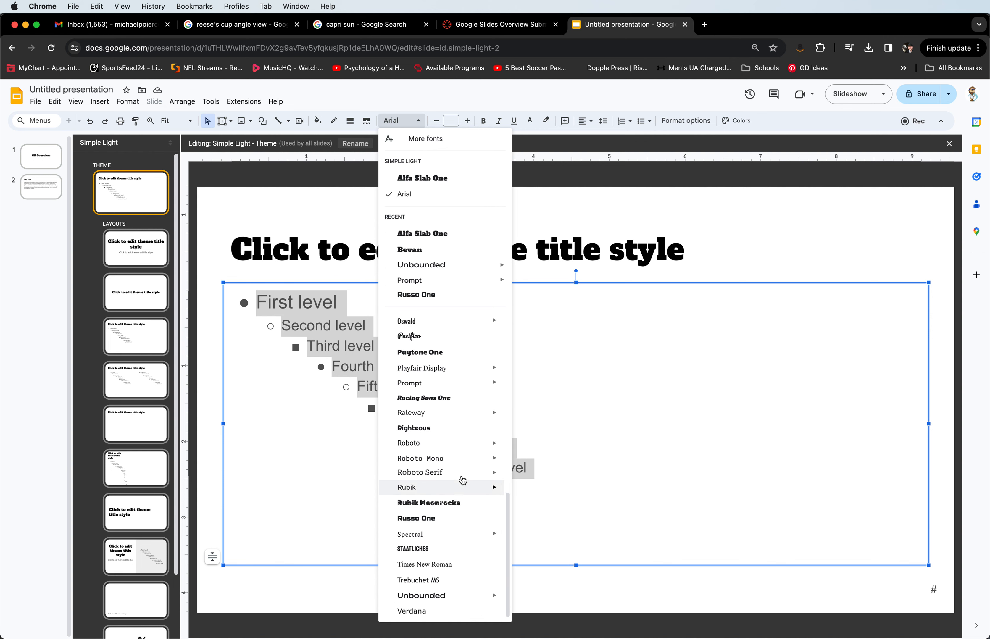
scroll(439, 432, "up", 5)
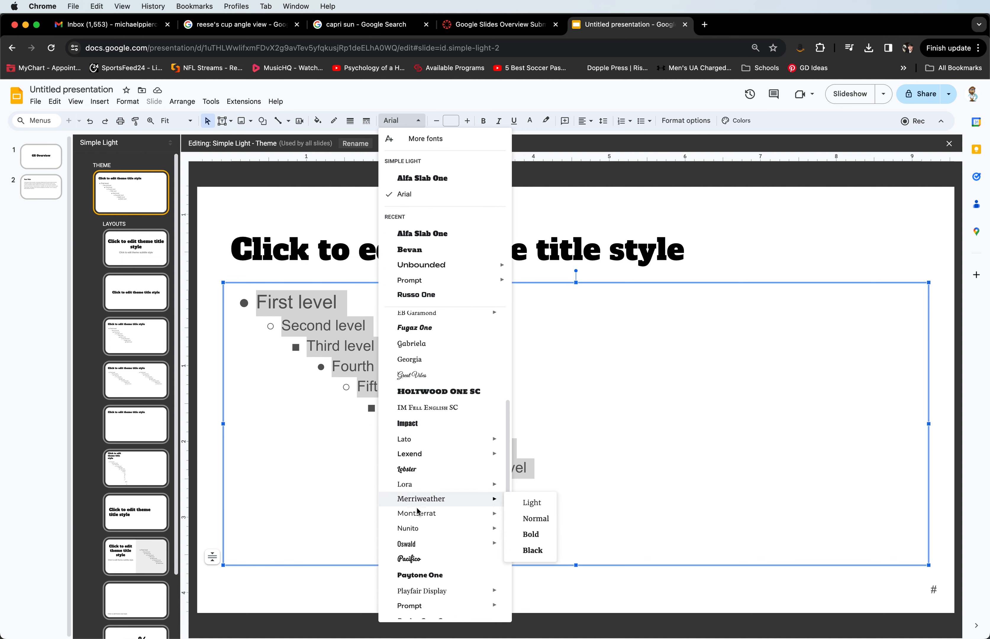
mouse_move(478, 514)
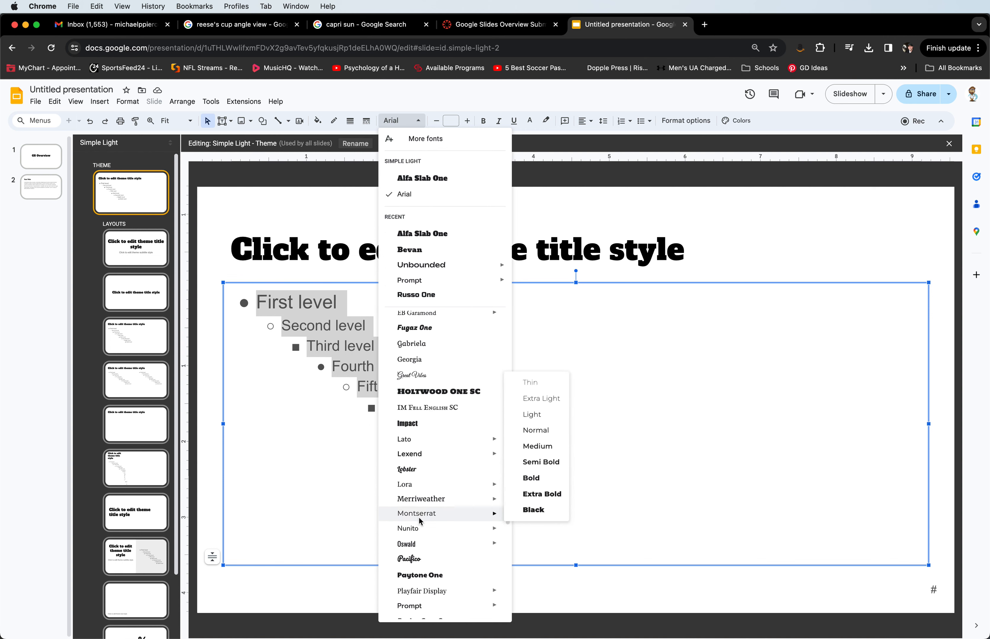
left_click(541, 431)
left_click(348, 221)
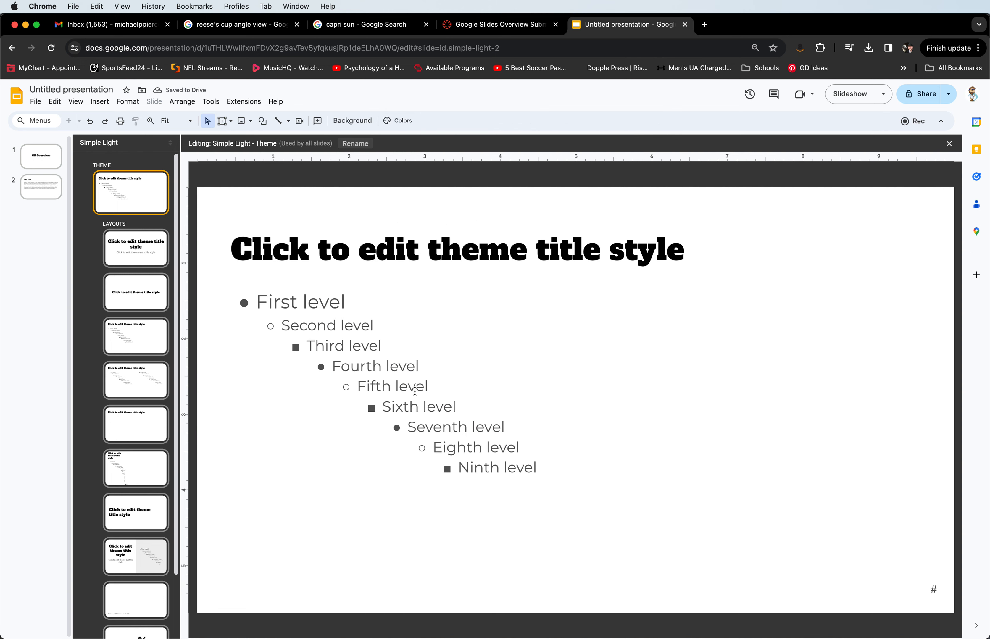
Look through the layouts from Title slide to Title only to check how the body font applies.
left_click(151, 259)
left_click(137, 300)
left_click(134, 351)
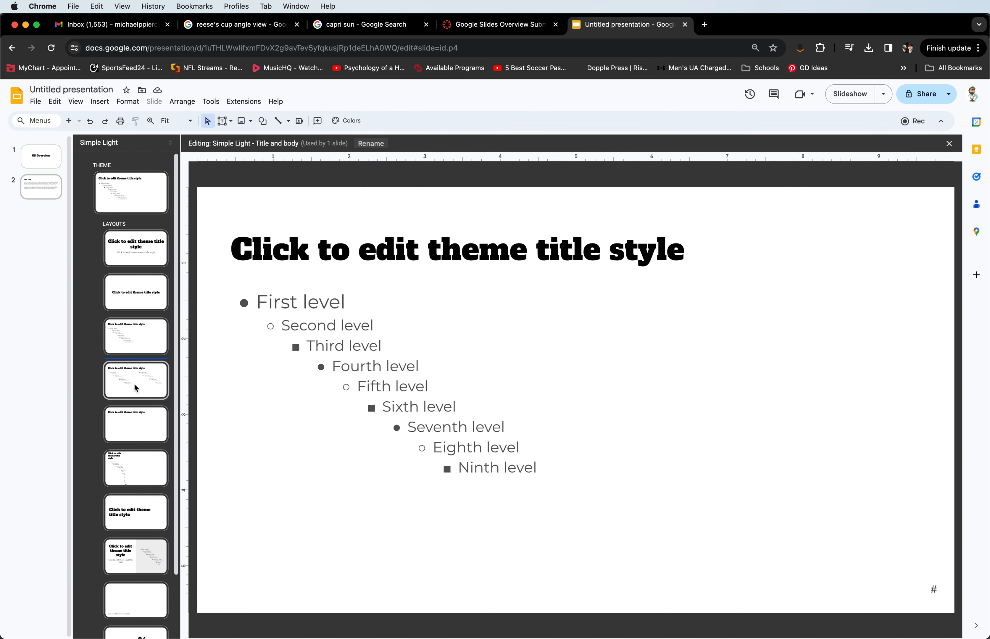
left_click(140, 380)
left_click(139, 419)
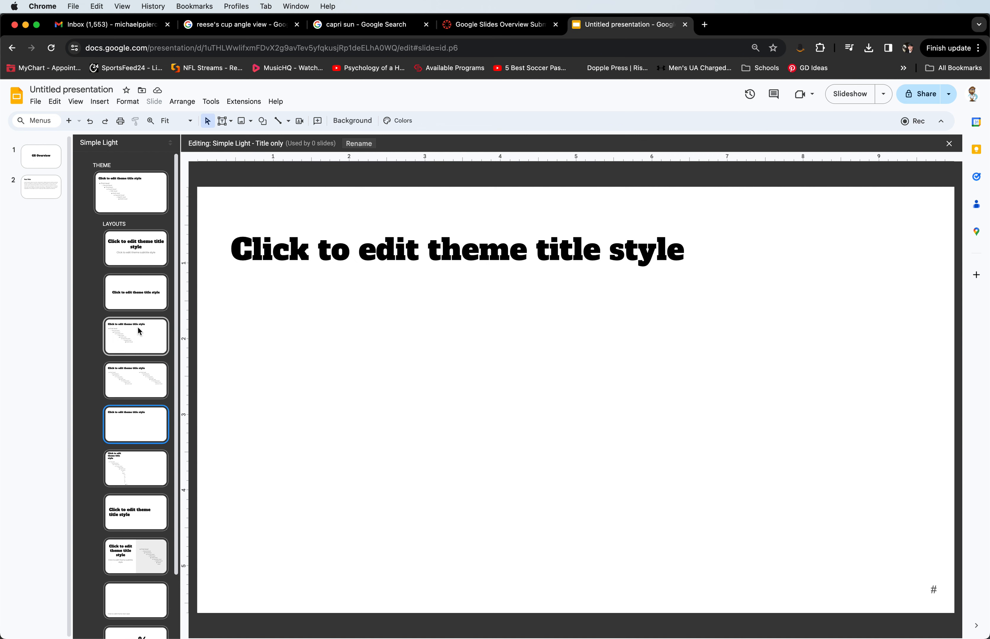
left_click(138, 330)
Draw a rectangle about 10 inches wide and 0.8 inch tall along the theme master's bottom edge and fill it red.
left_click(136, 189)
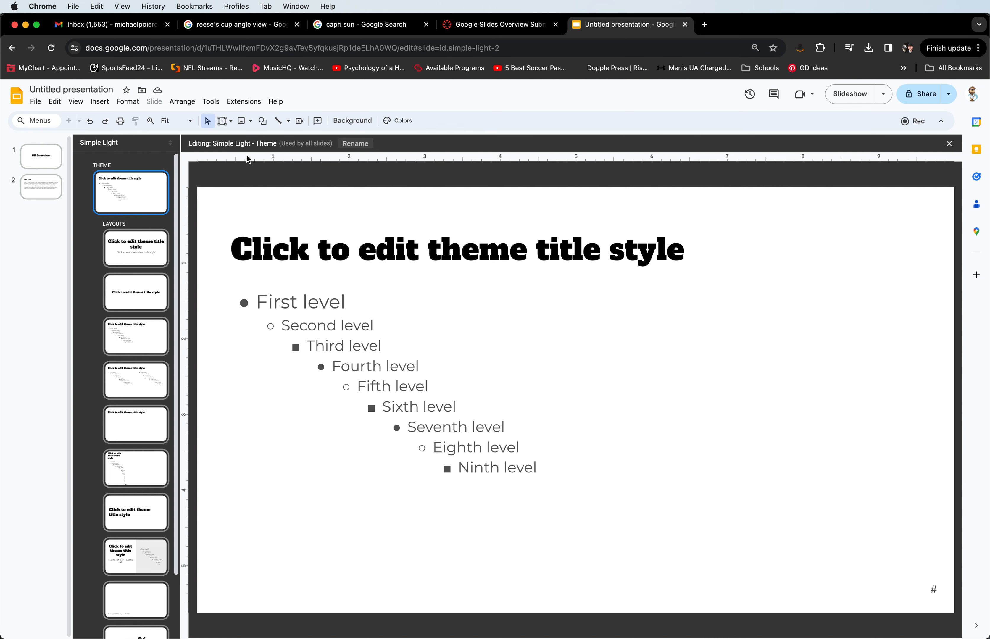
left_click(165, 183)
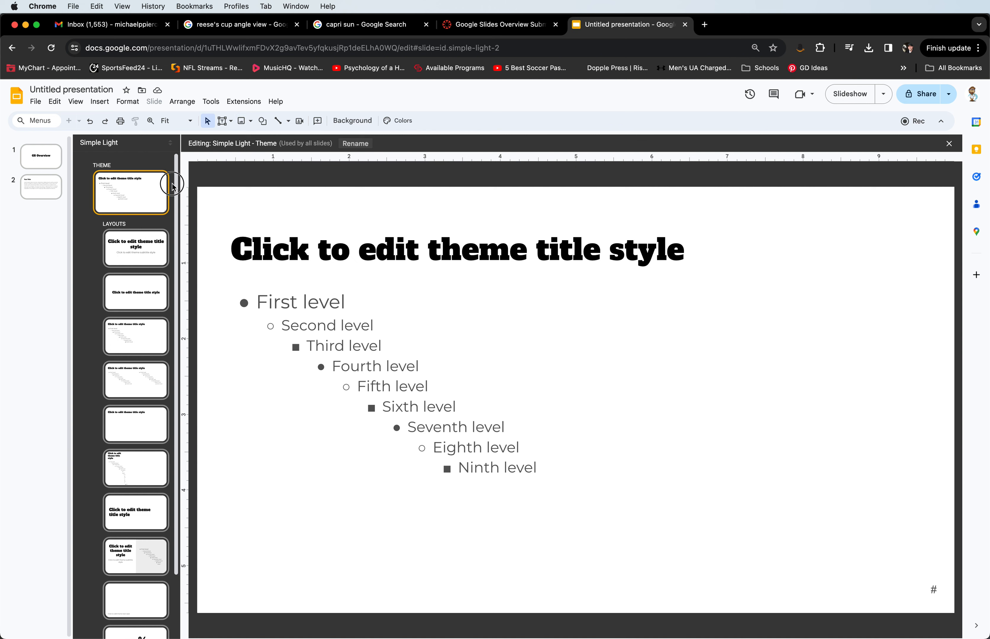
left_click(262, 121)
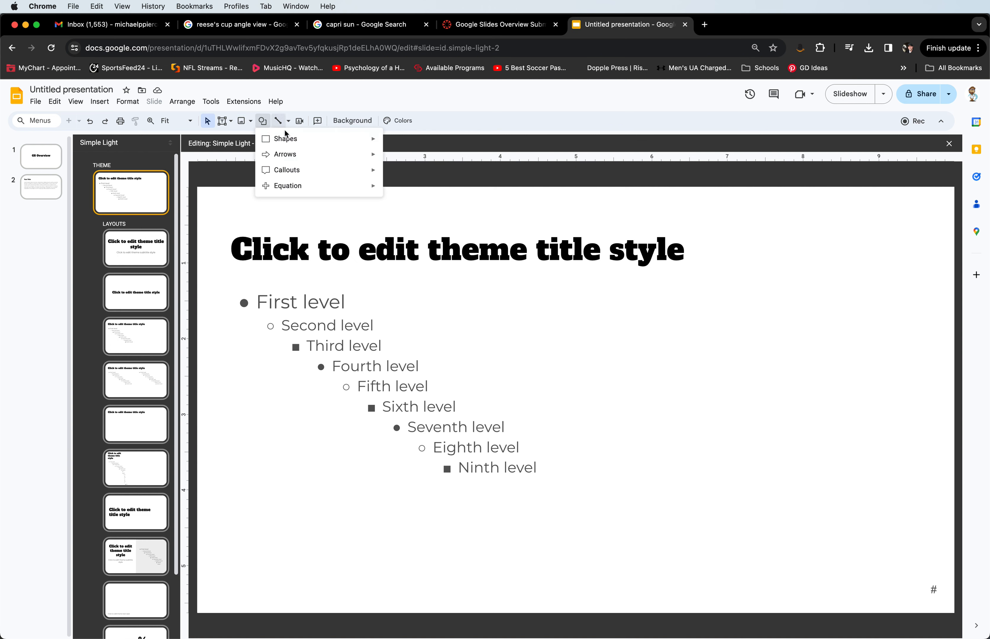
mouse_move(291, 139)
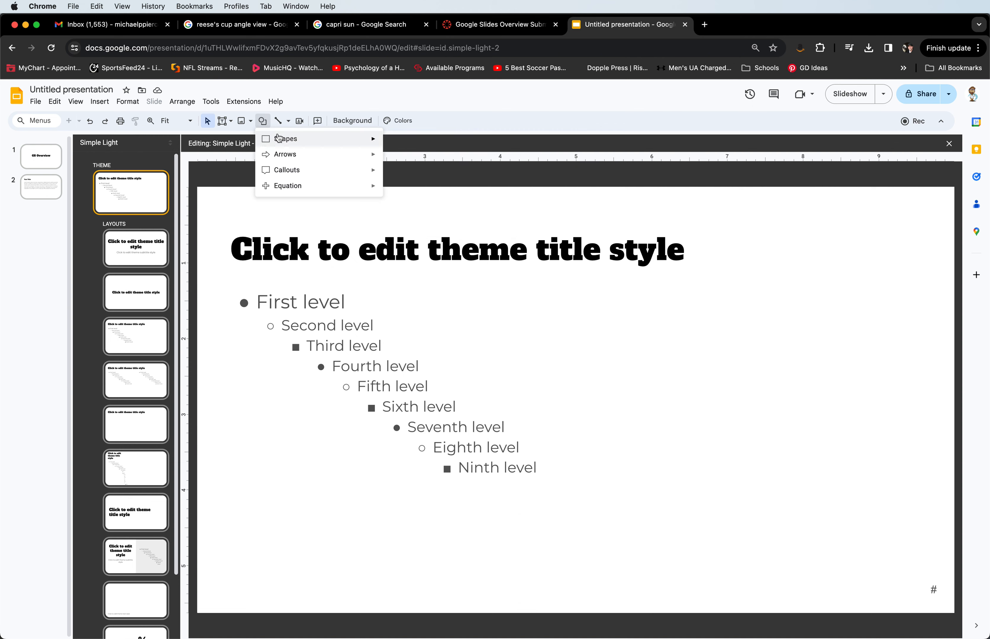
left_click(390, 145)
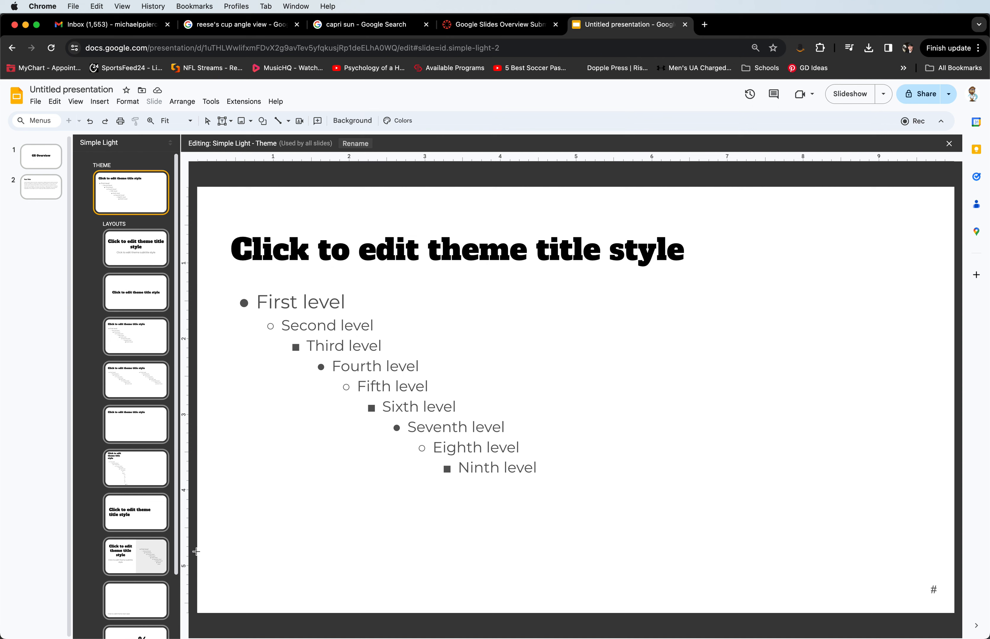
left_click_drag(196, 552, 954, 613)
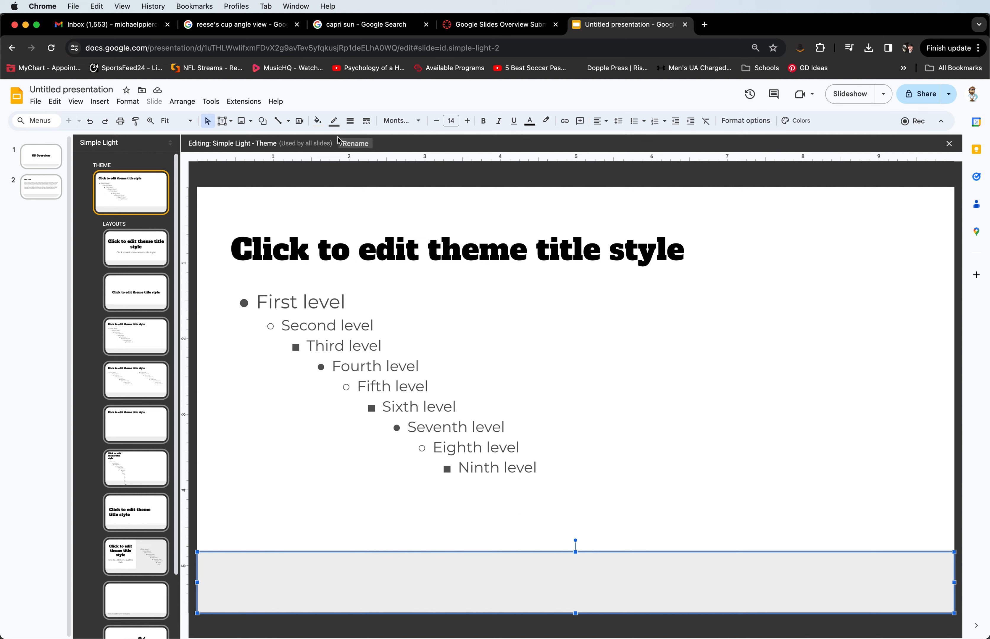
left_click(317, 122)
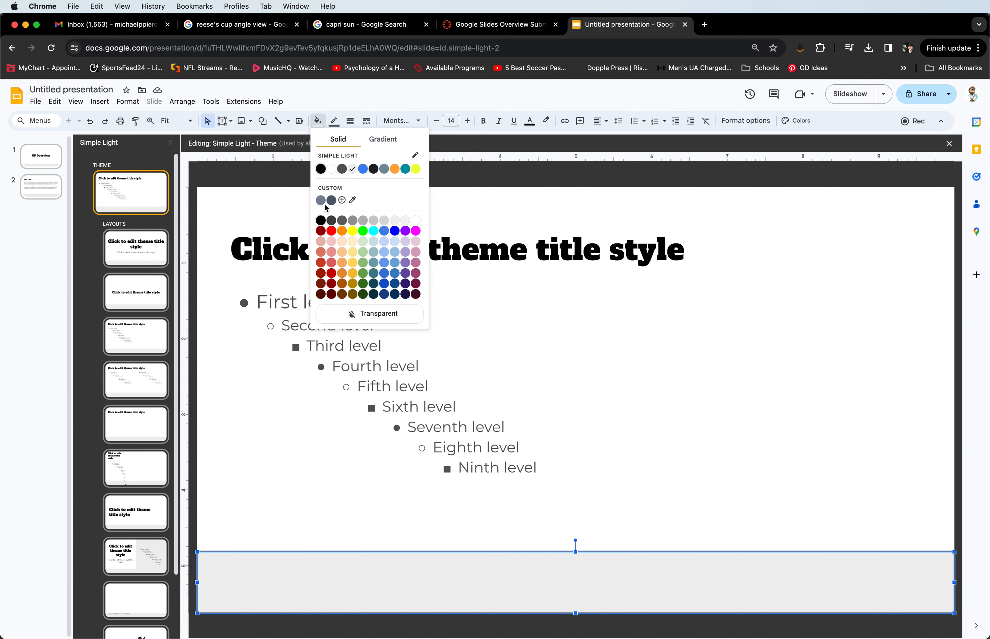
left_click(331, 232)
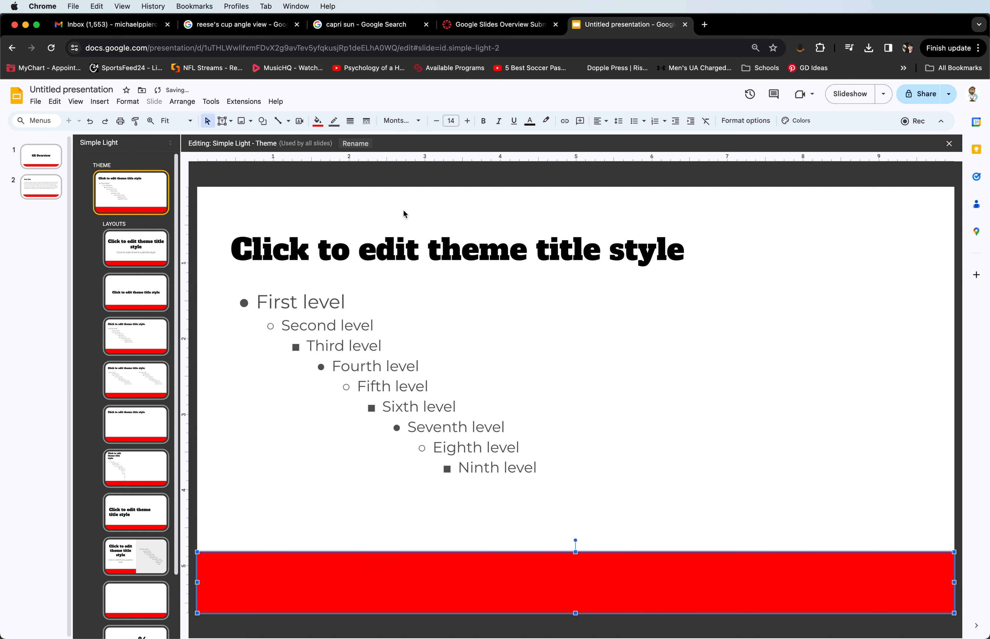
left_click(302, 175)
Look through the layouts to check how the red bar on the theme master carries over to them.
left_click(143, 251)
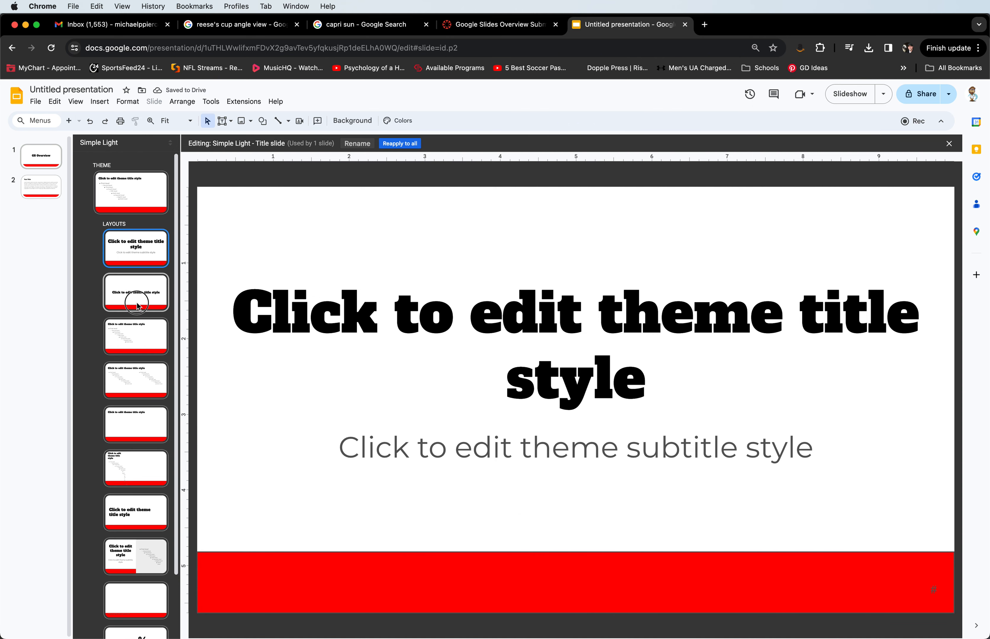
left_click(137, 373)
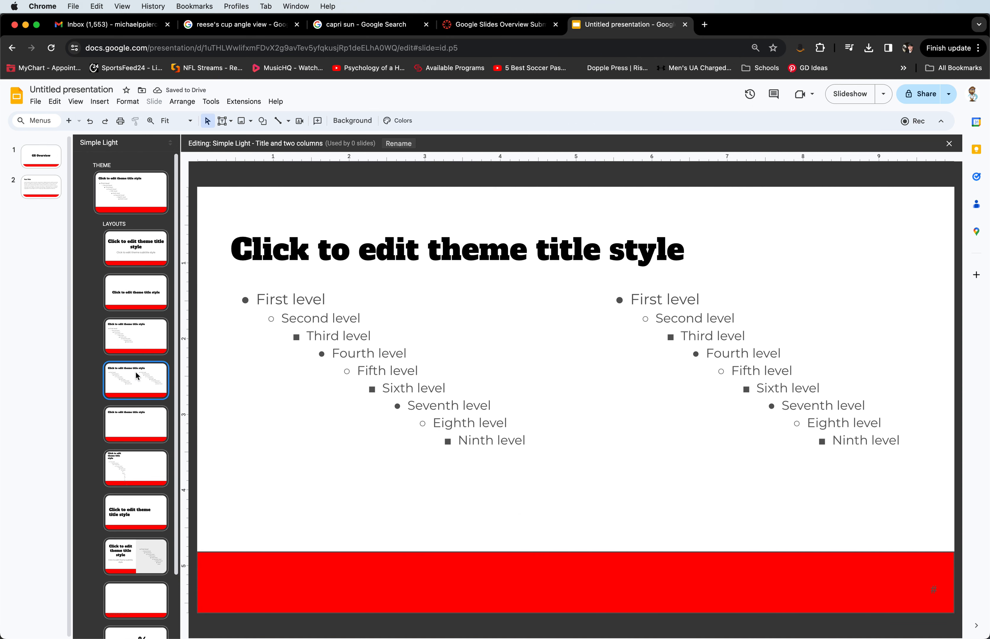
left_click(135, 335)
left_click(131, 248)
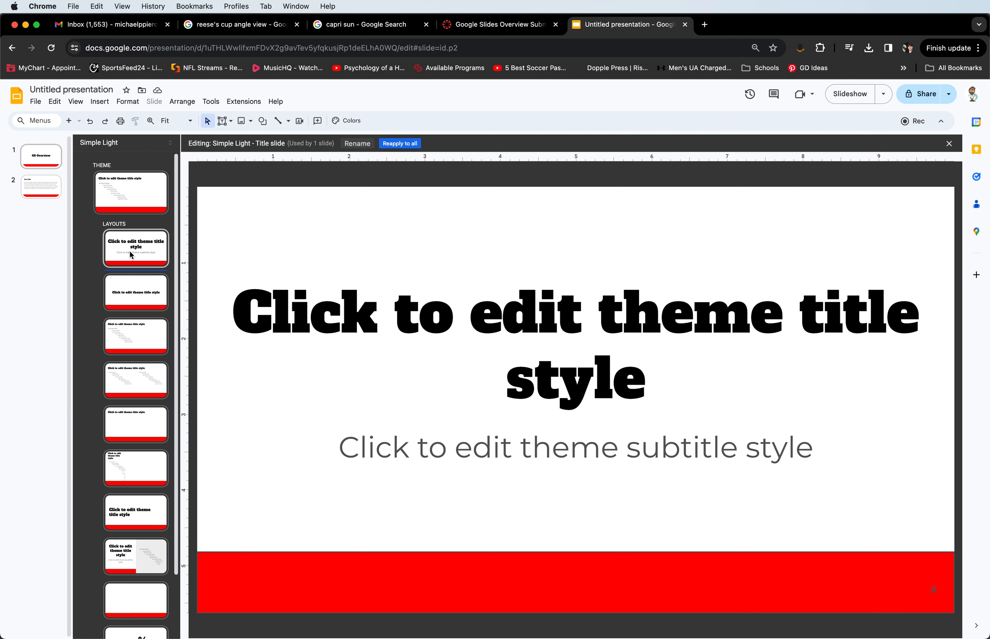
left_click(130, 197)
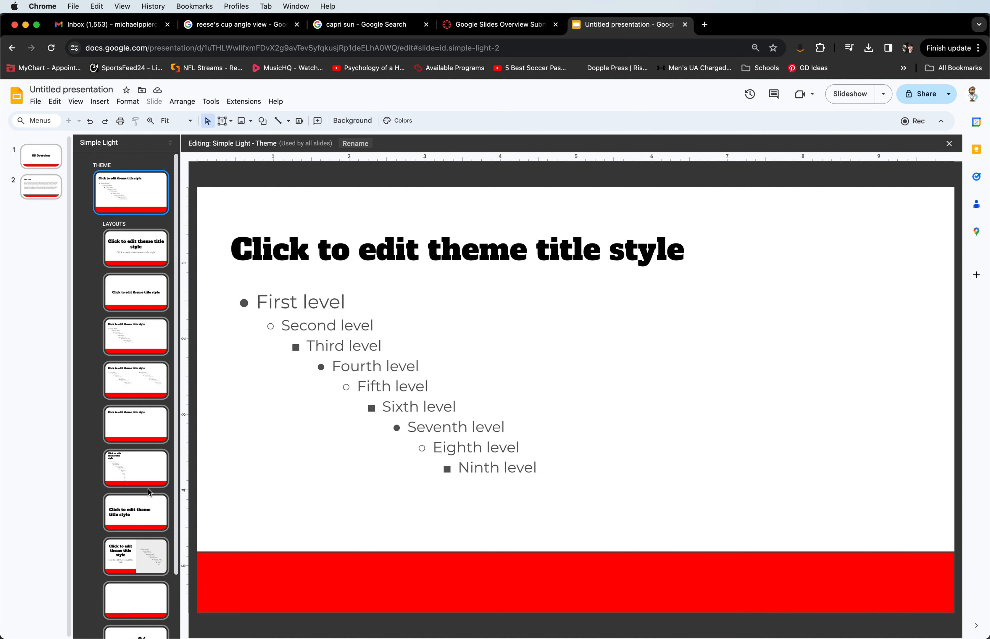
left_click(147, 503)
left_click(143, 480)
left_click(145, 415)
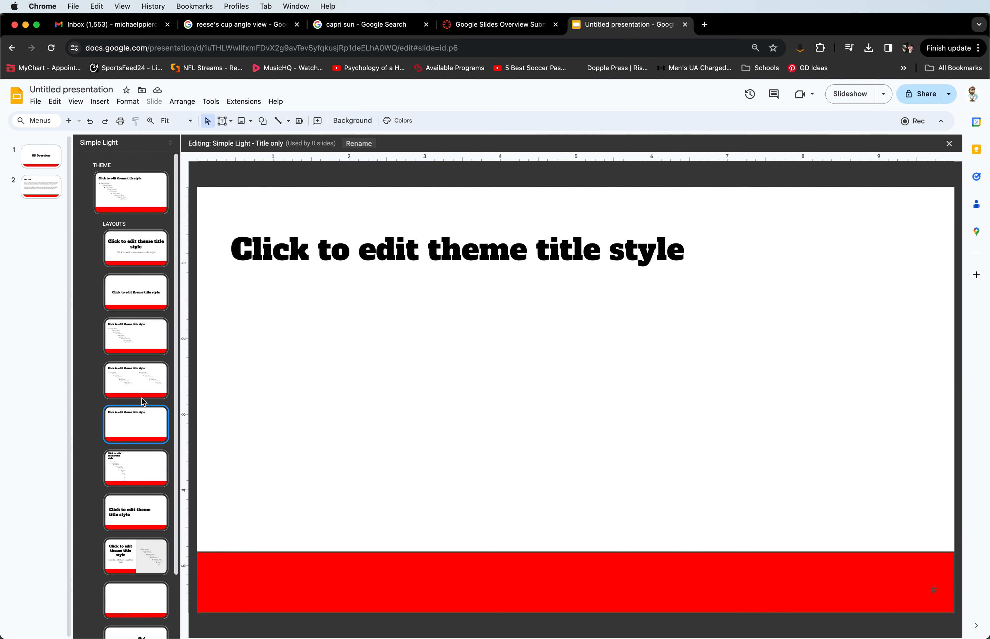
left_click(161, 373)
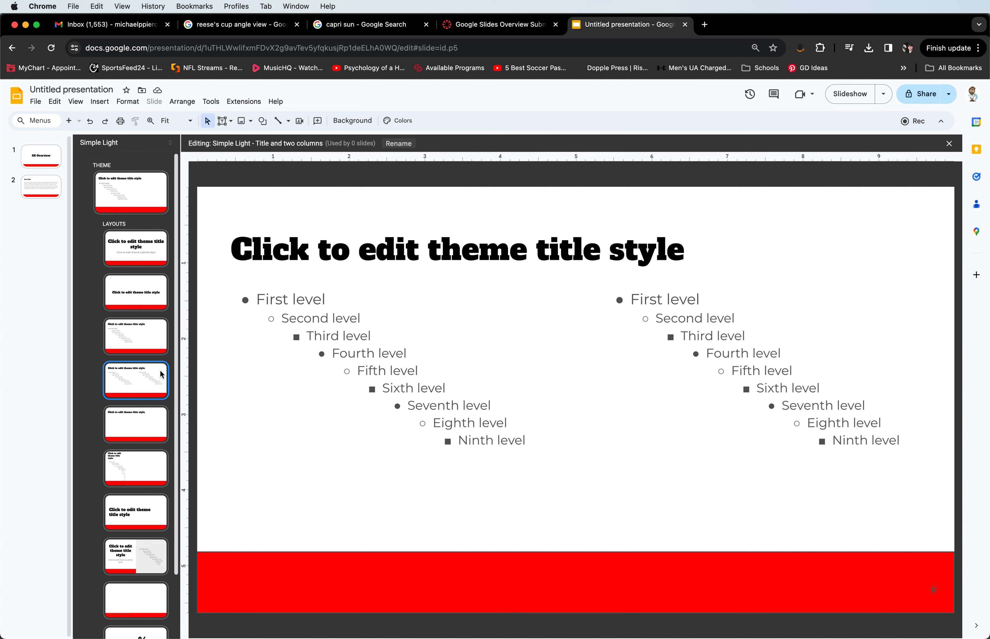
Cut the red bar from the theme master and paste it onto the Title and body layout.
left_click(131, 199)
left_click(295, 559)
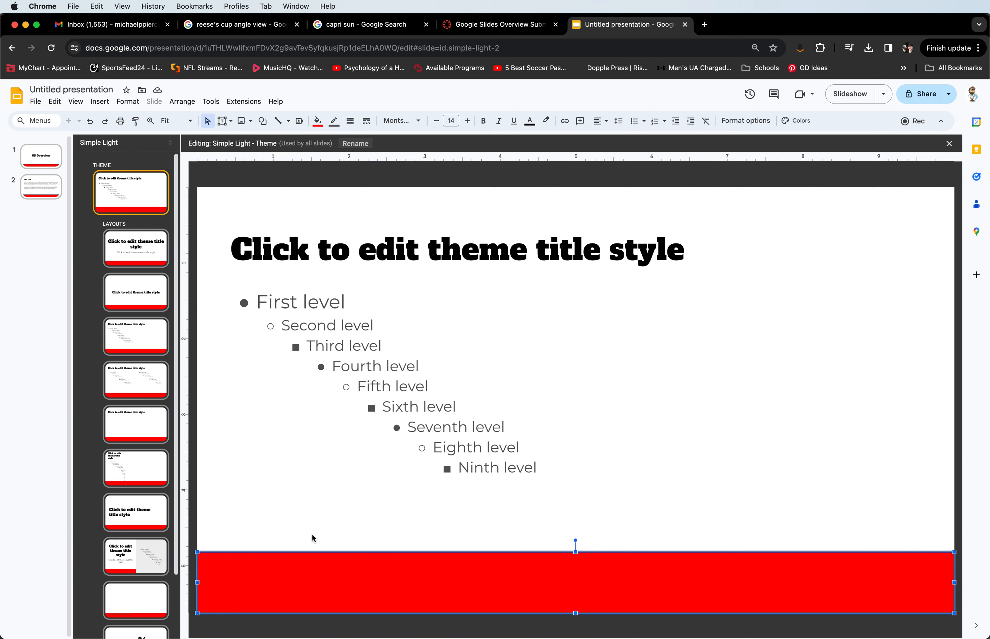
key("Delete")
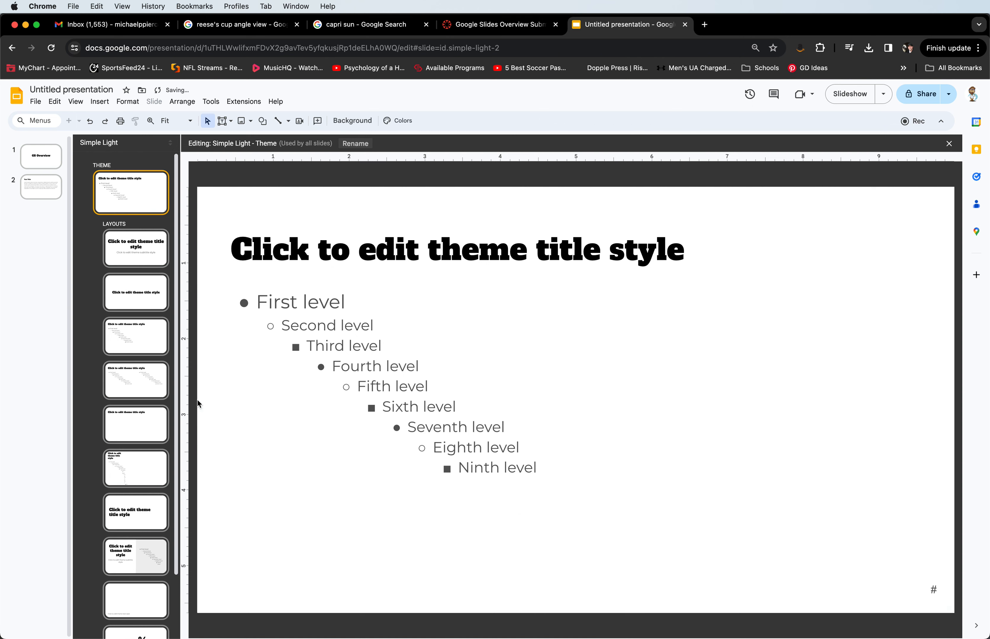
left_click(127, 343)
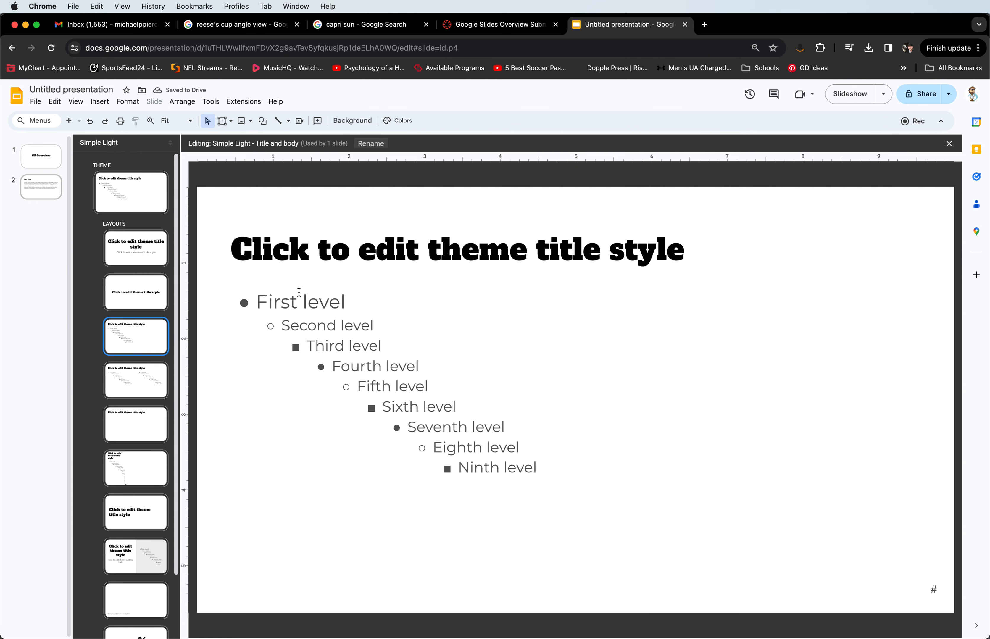
key("ctrl+v")
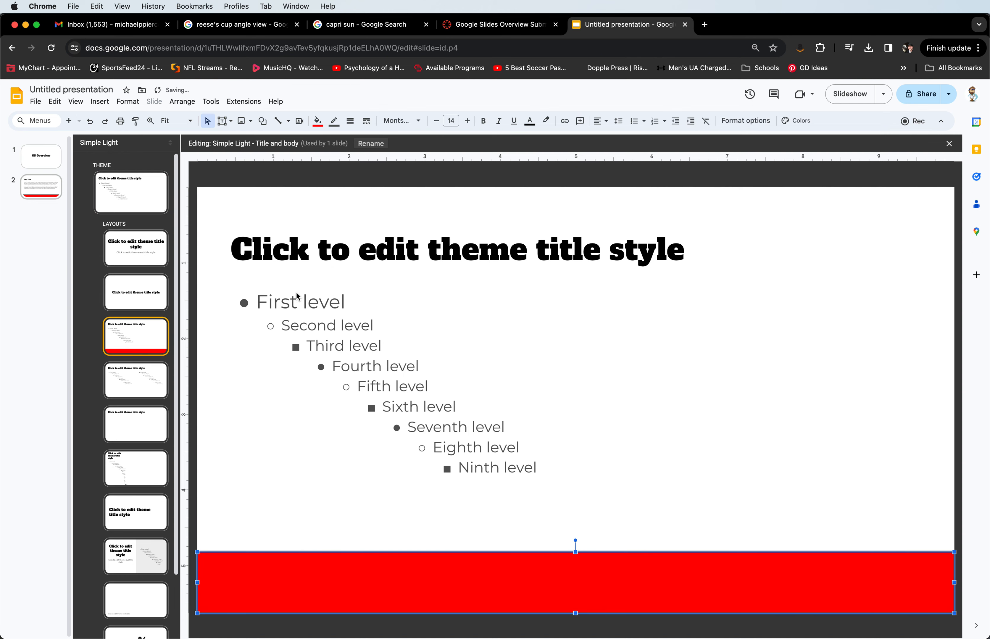
Paste the red bar onto the Title and two columns layout, and open the Section title and description layout.
left_click(135, 302)
left_click(145, 435)
left_click(132, 383)
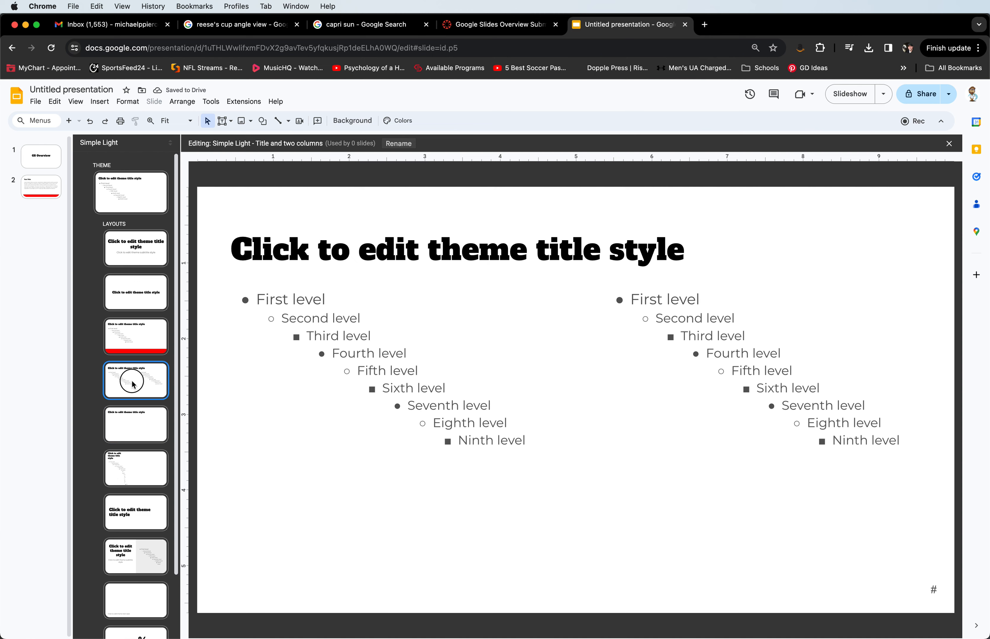
key("ctrl+v")
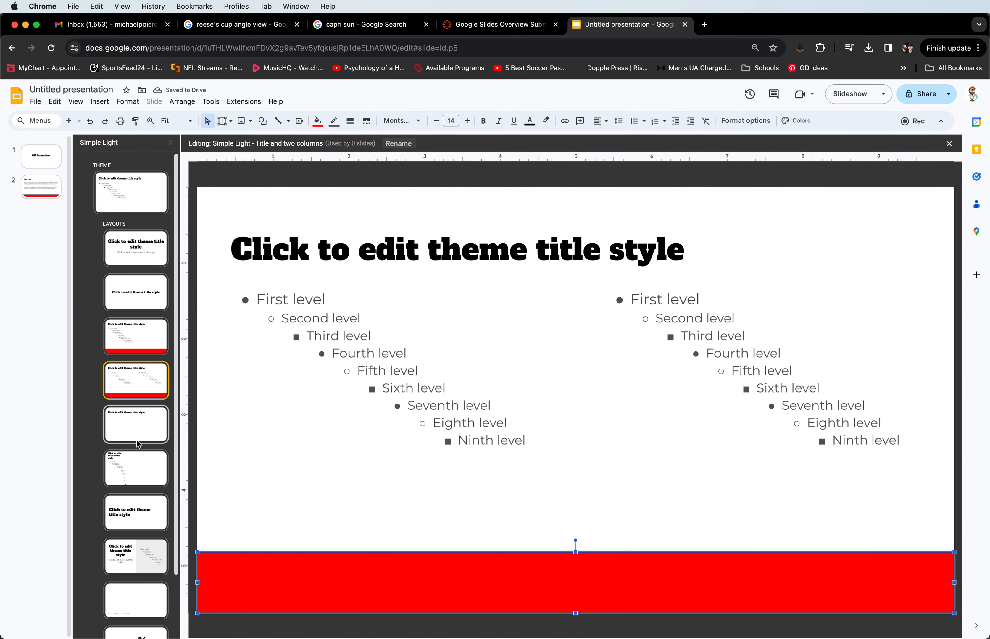
left_click(156, 547)
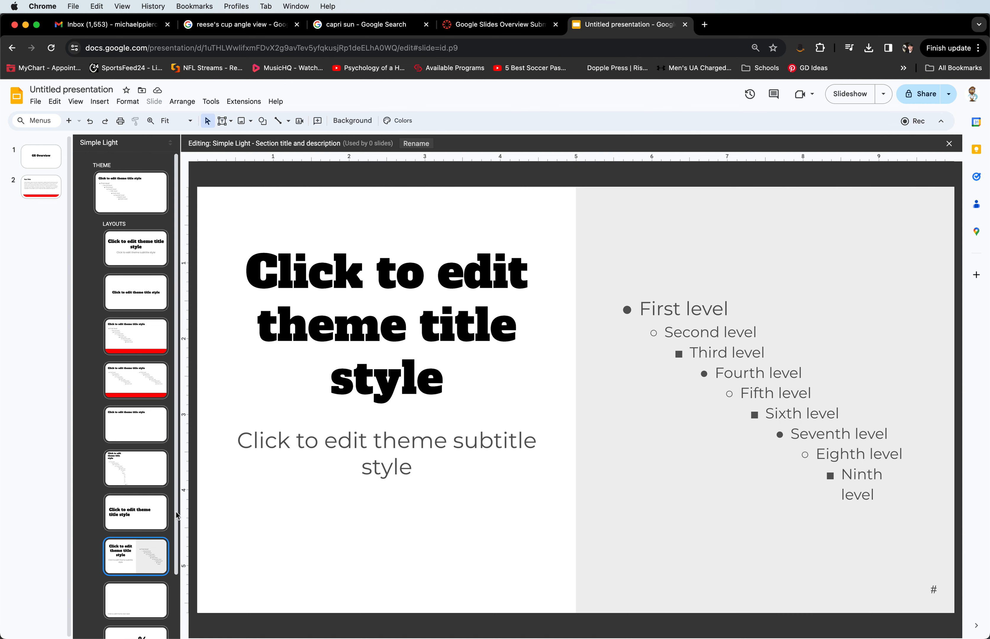
Paste the red bar along the bottom edge of the Big number layout.
scroll(151, 586, "down", 3)
left_click(146, 578)
key("super+v")
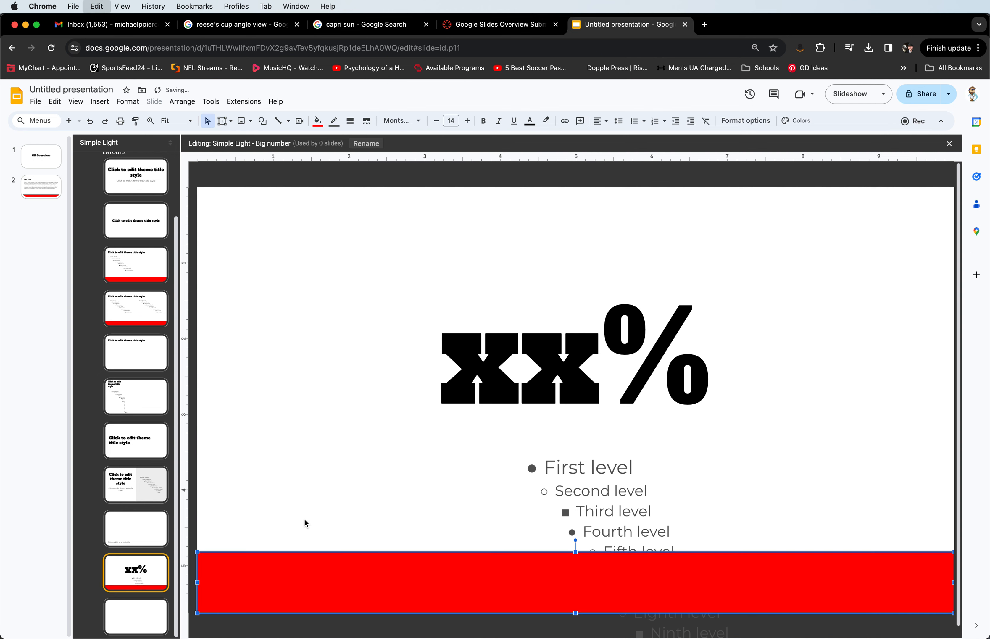
left_click(349, 189)
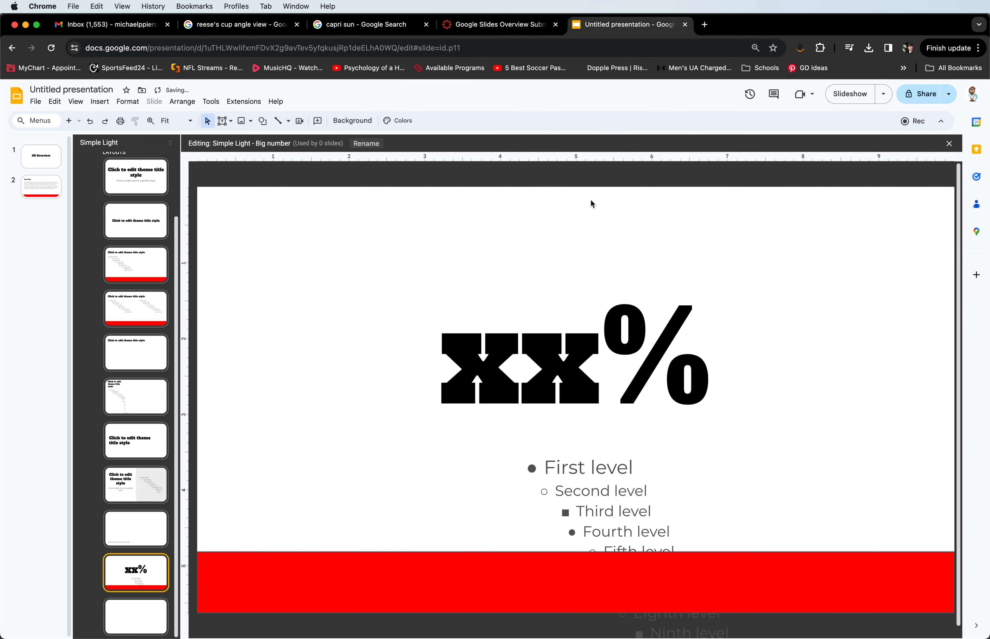
Draw a right triangle about 10 inches wide and 1.85 inches tall along the Title slide layout's bottom edge.
scroll(129, 491, "up", 2)
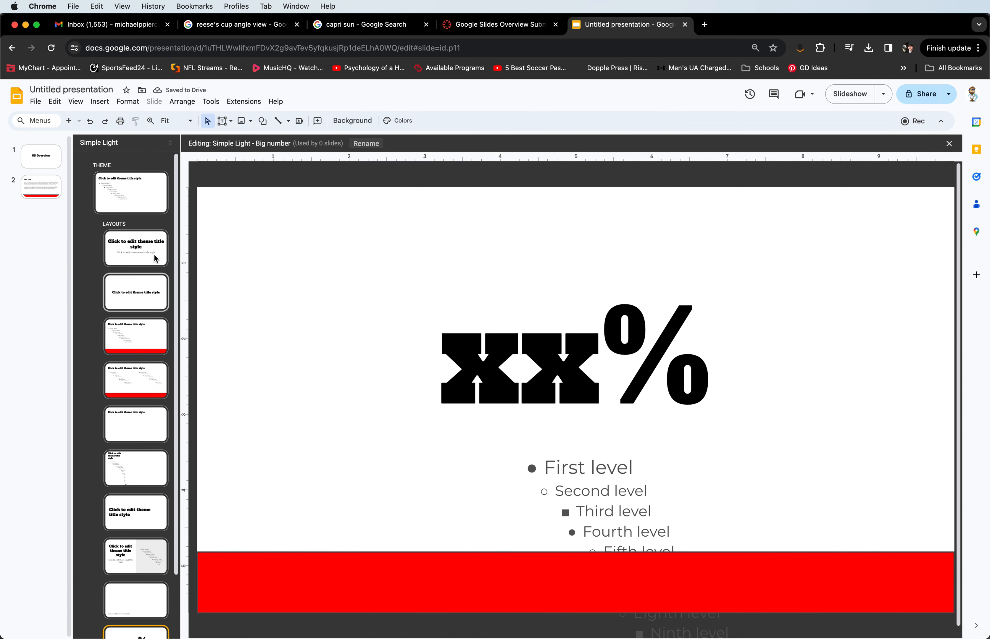
left_click(150, 239)
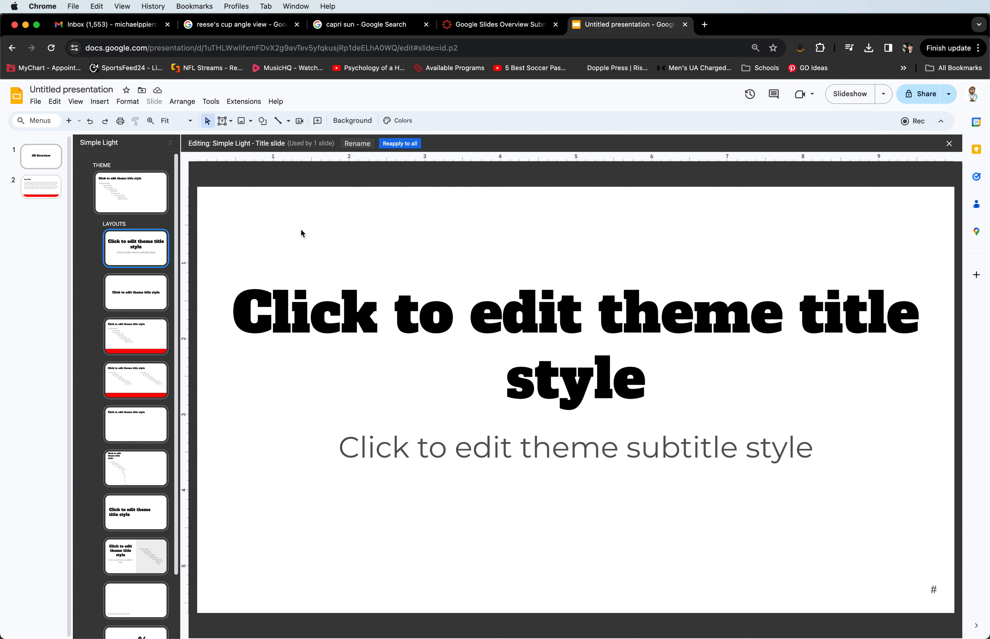
left_click(263, 121)
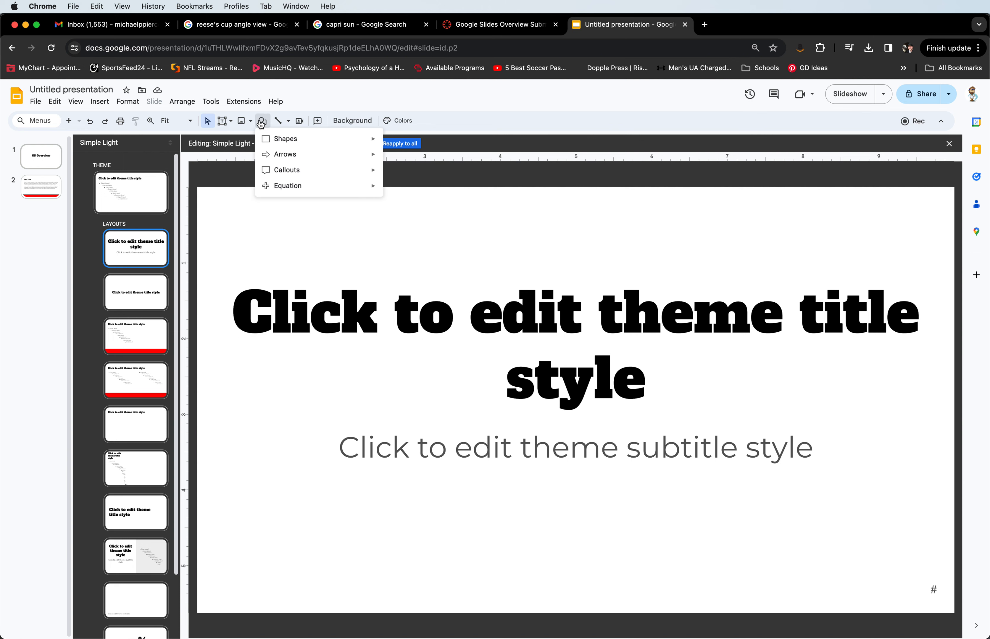
mouse_move(285, 140)
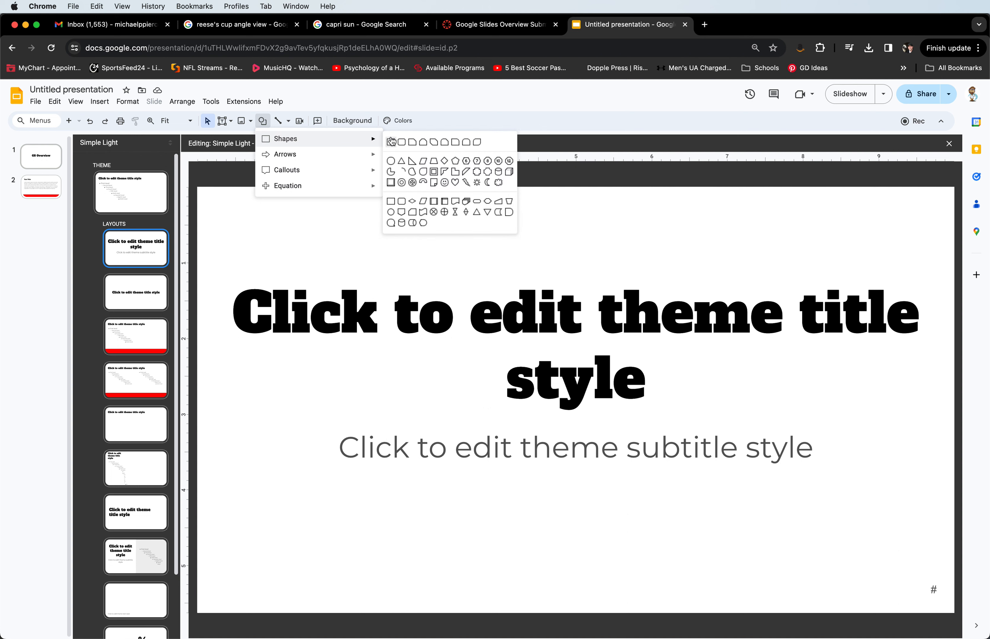
left_click(412, 172)
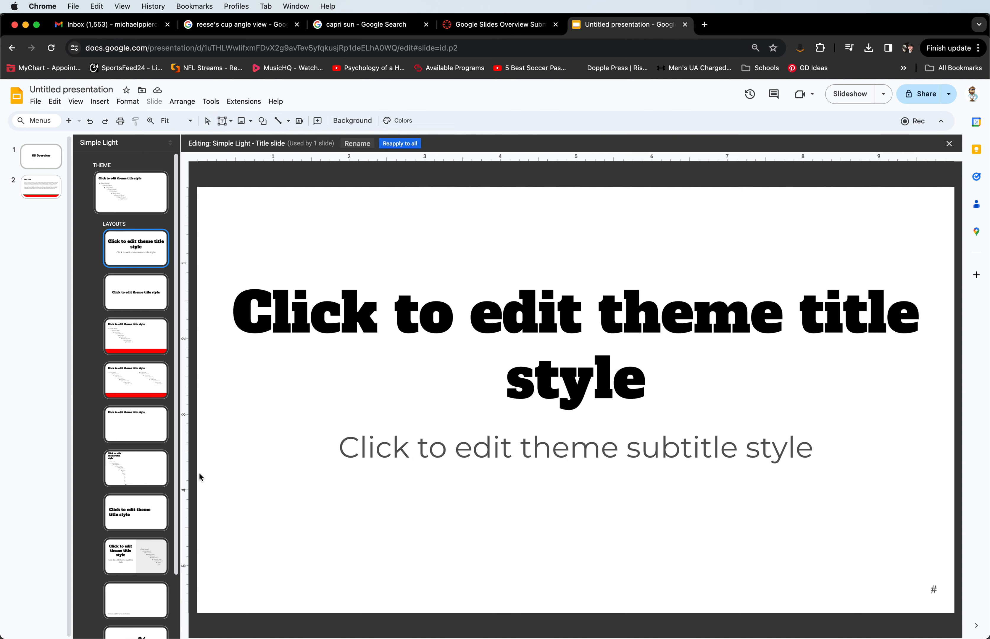
left_click_drag(199, 474, 954, 613)
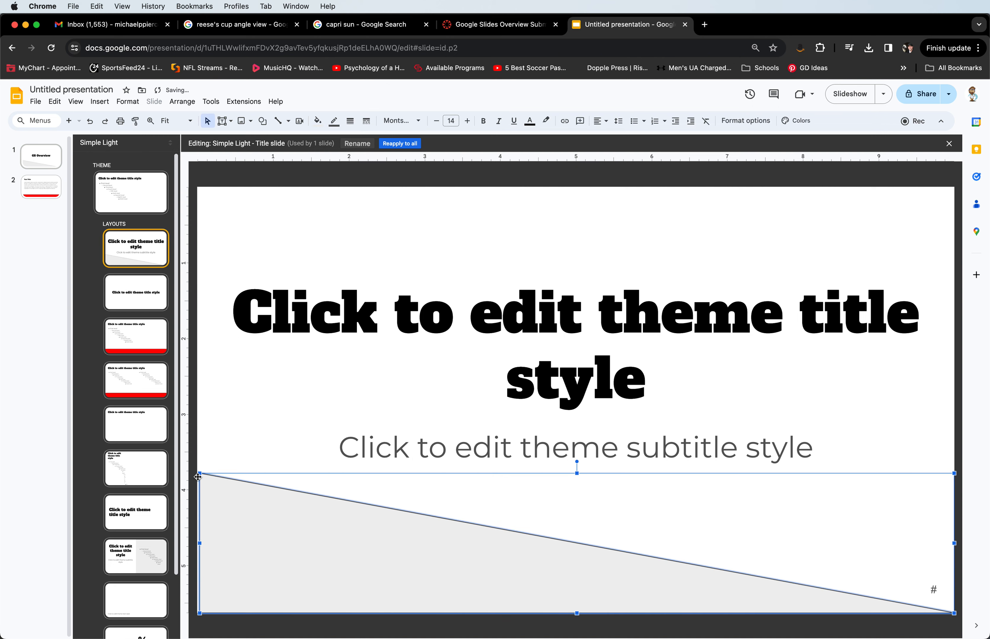
left_click_drag(199, 474, 197, 472)
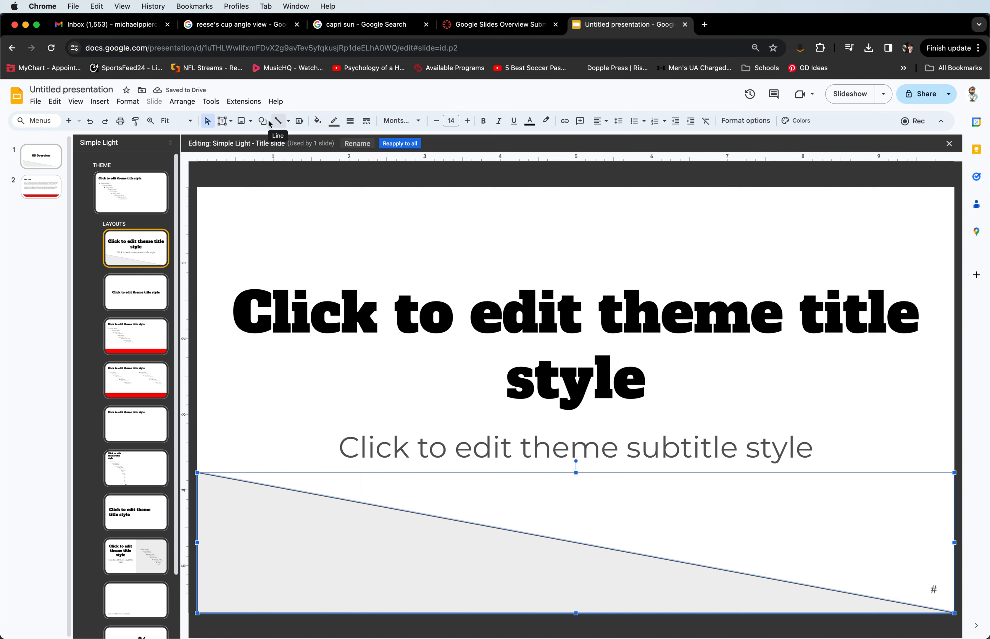
Fill the right triangle on the Title slide layout with red.
left_click(317, 121)
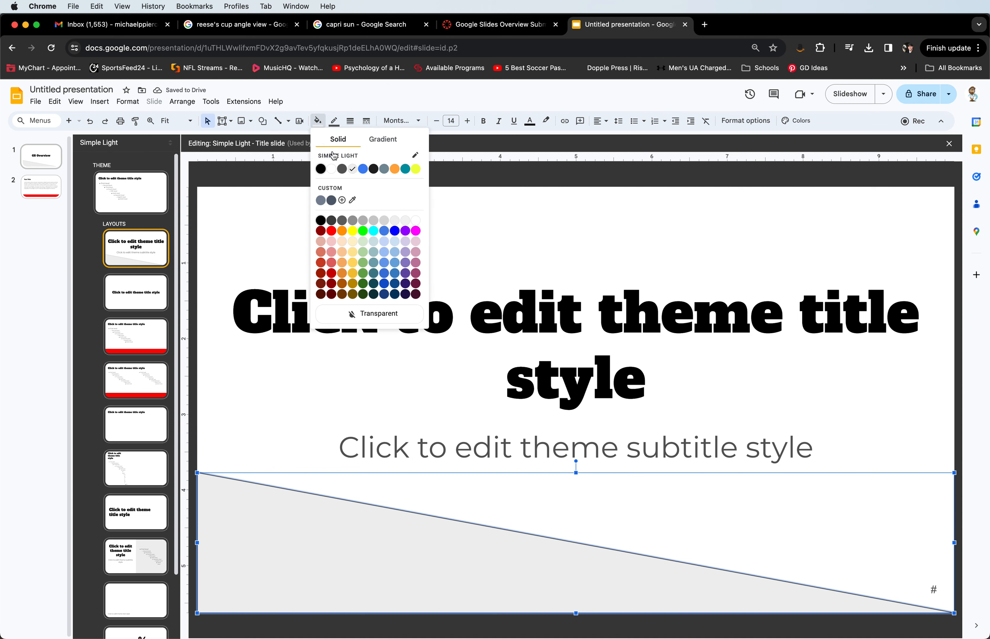
left_click(335, 235)
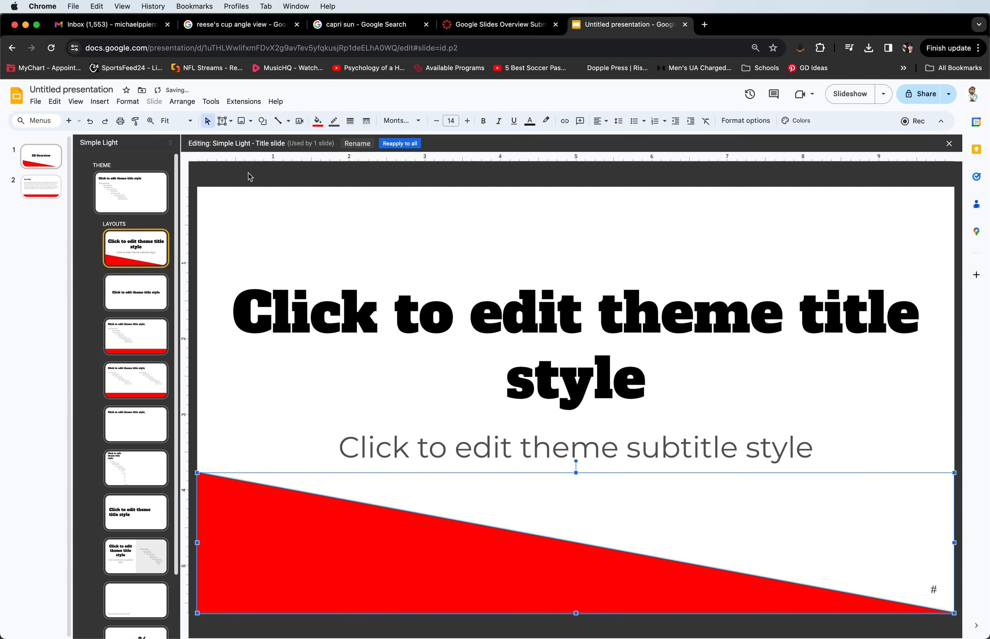
left_click(444, 202)
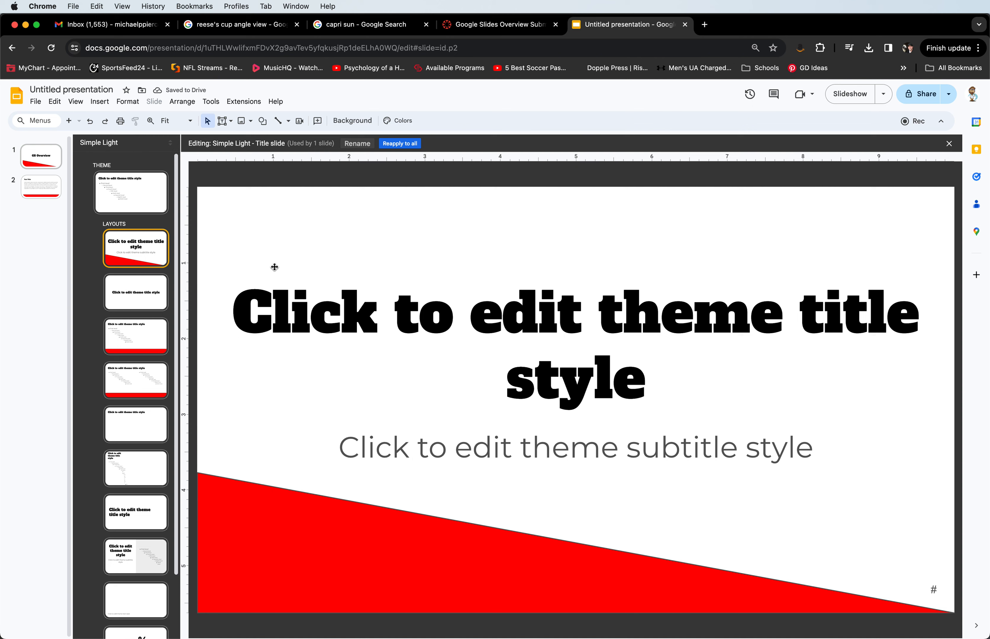
left_click(281, 525)
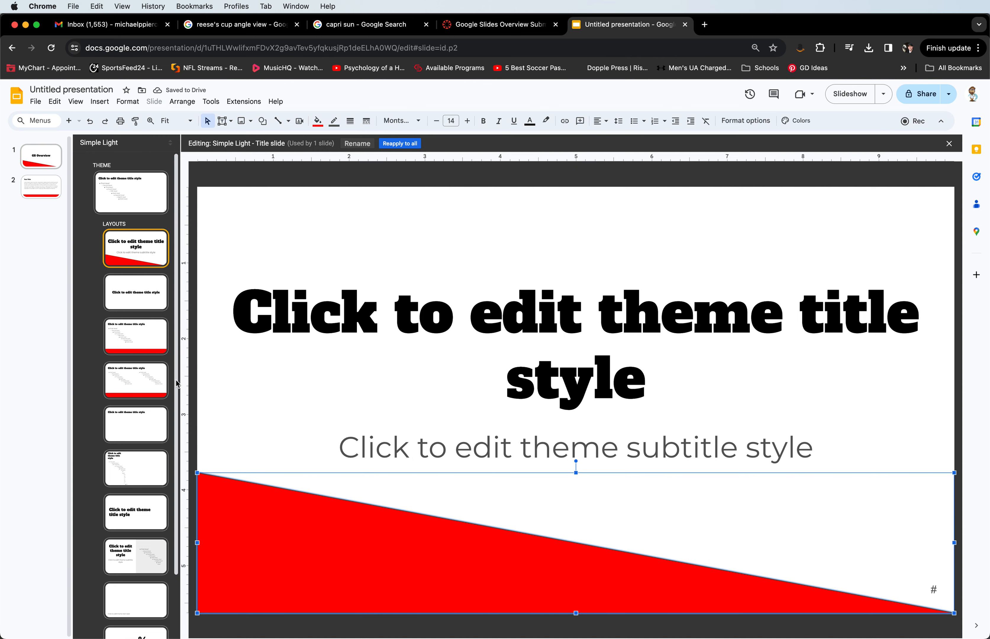
Fill the grey right-half panel of the Section title and description layout with red.
scroll(149, 416, "down", 3)
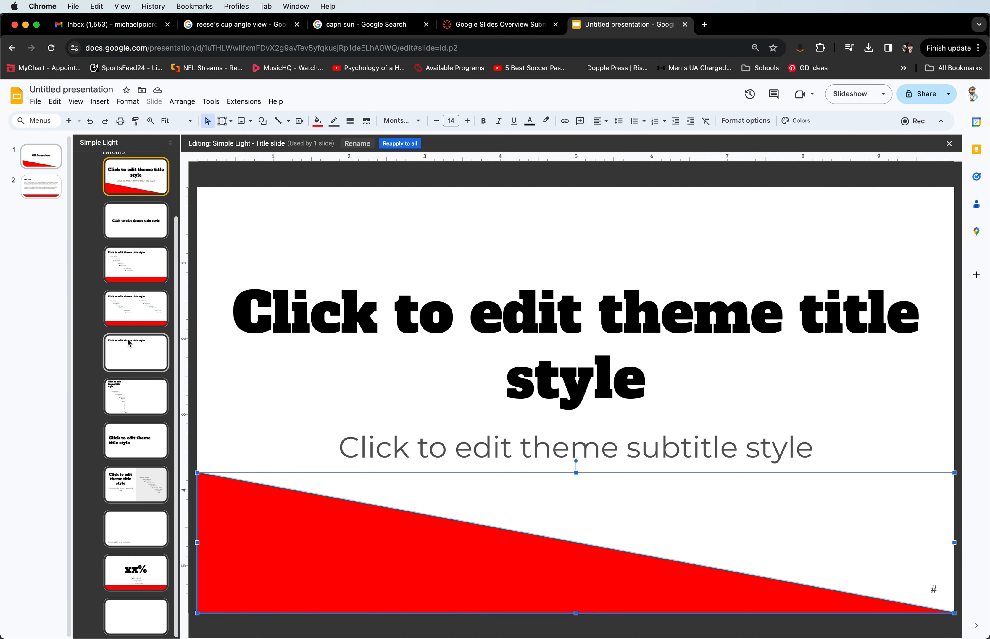
scroll(129, 353, "up", 3)
scroll(127, 356, "down", 3)
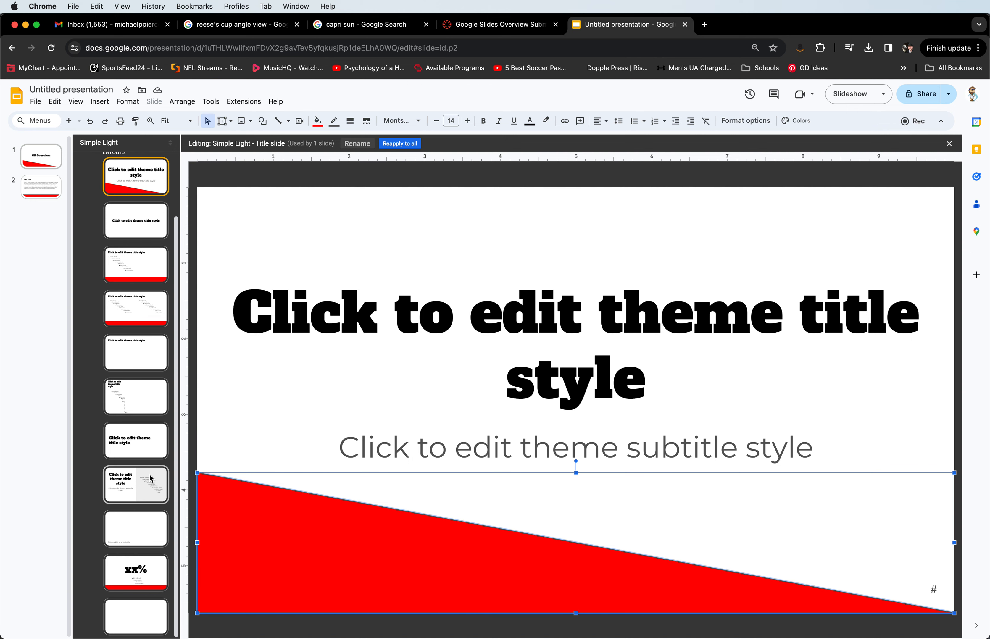
left_click(653, 245)
left_click(639, 221)
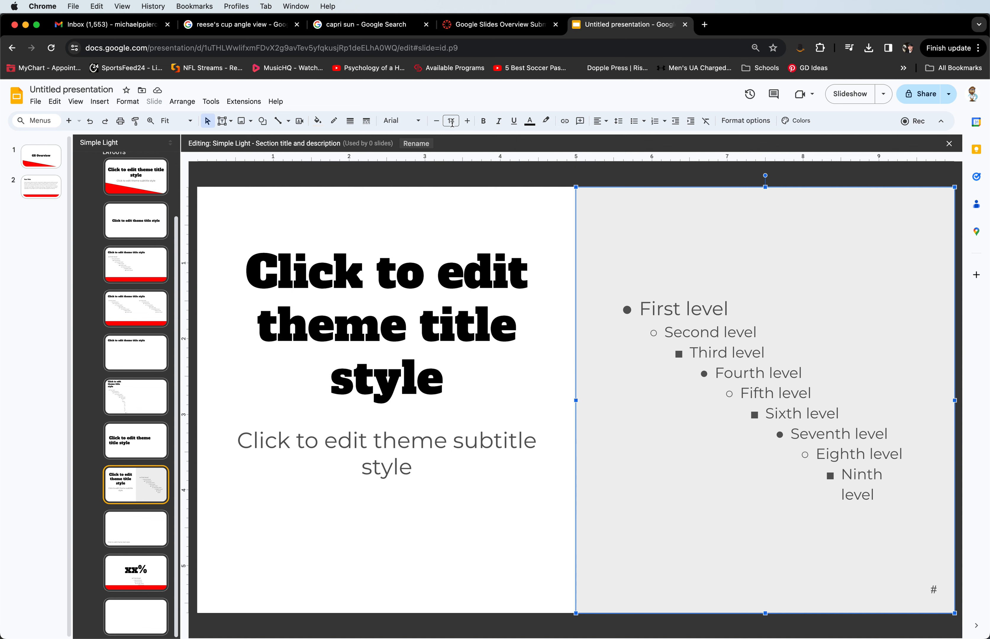
left_click(317, 122)
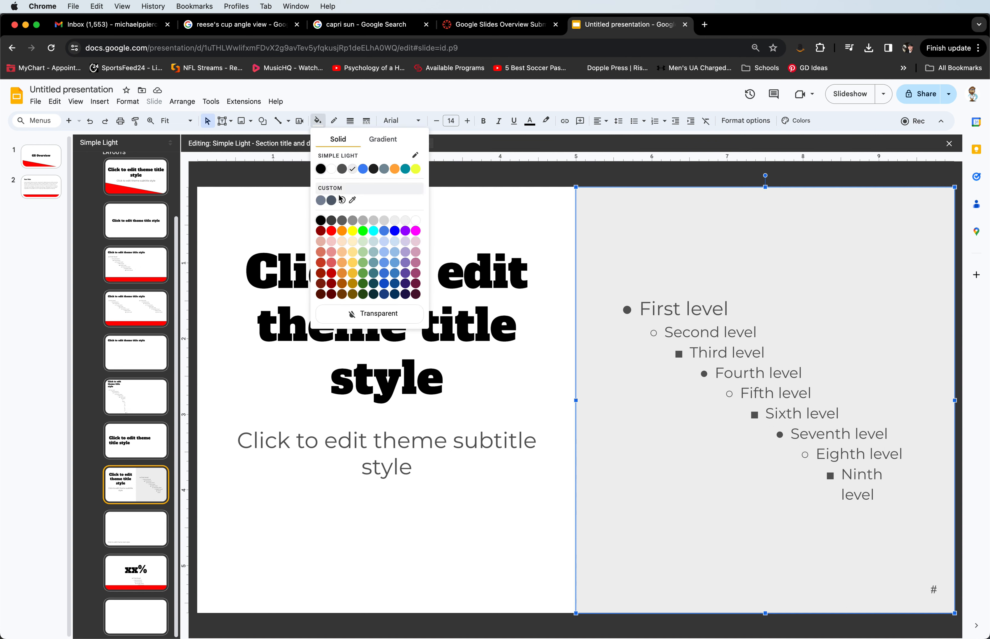
left_click(331, 232)
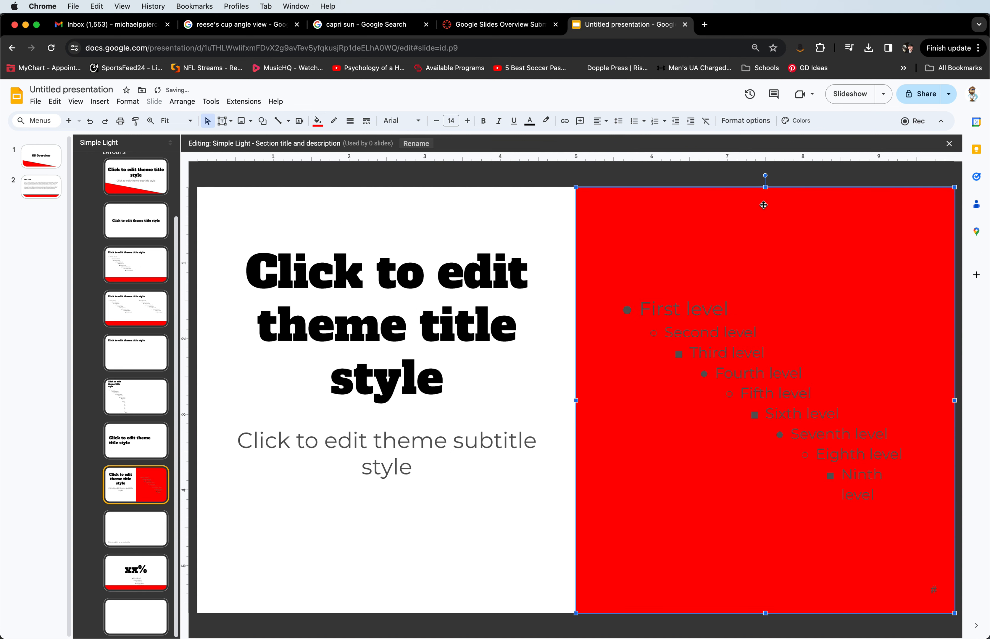
Set all nine levels of body text on the Section title and description layout to white.
left_click(710, 175)
triple_click(697, 317)
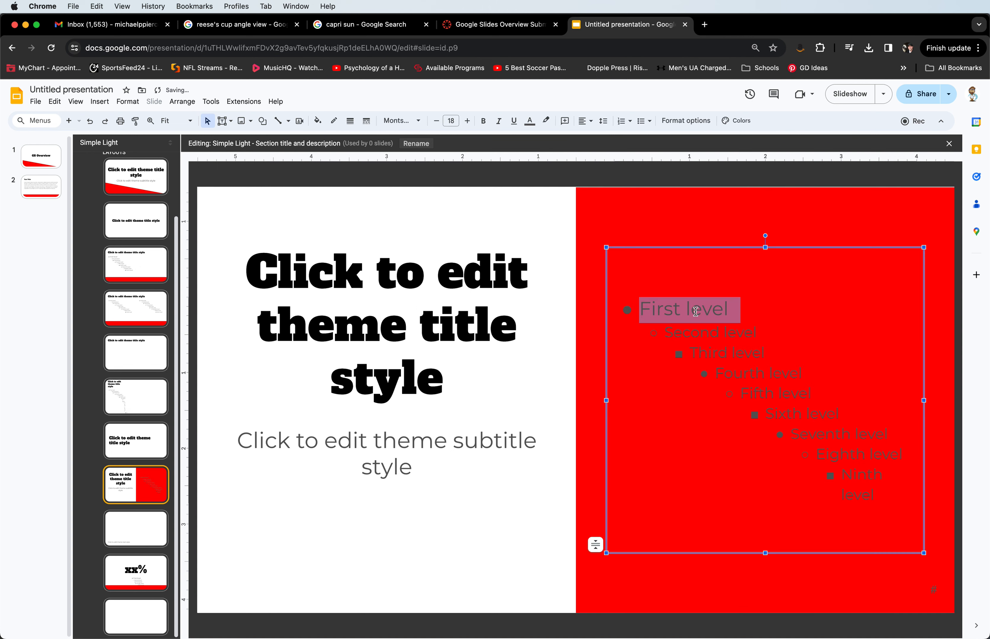
left_click_drag(861, 495, 850, 470)
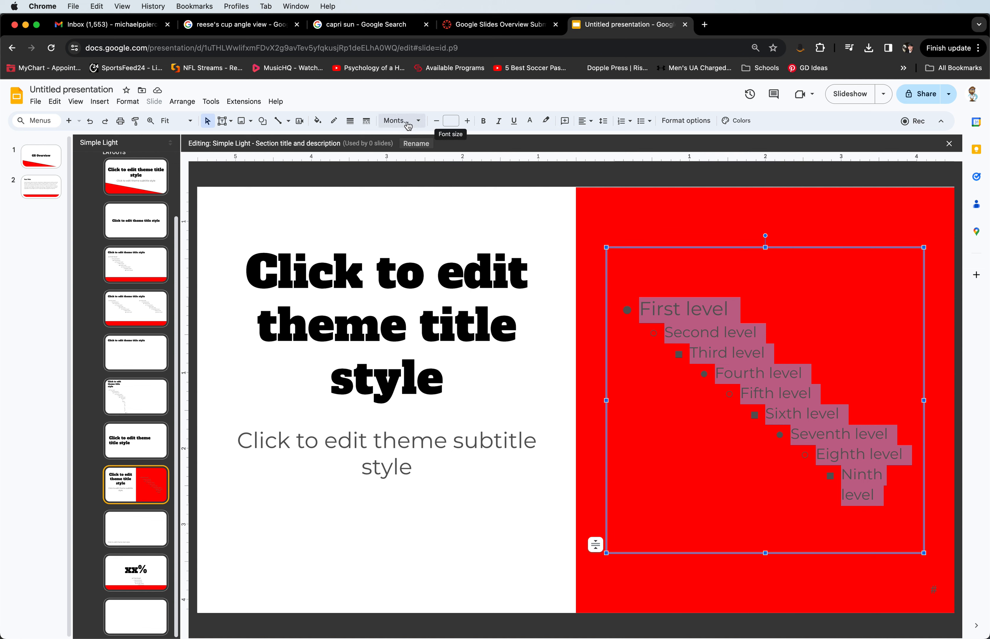
left_click(531, 125)
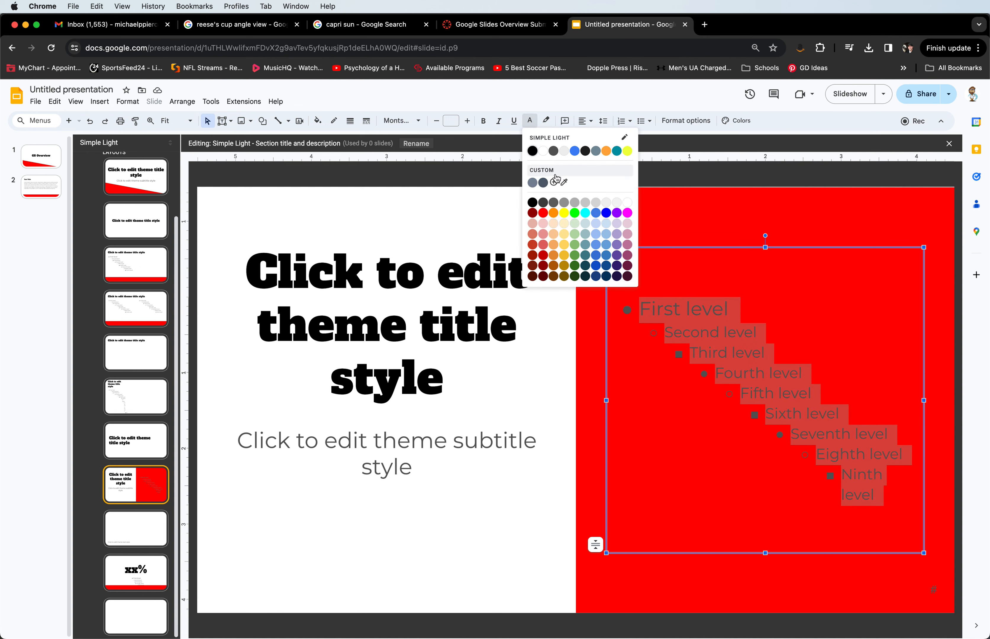
left_click(545, 154)
left_click(661, 190)
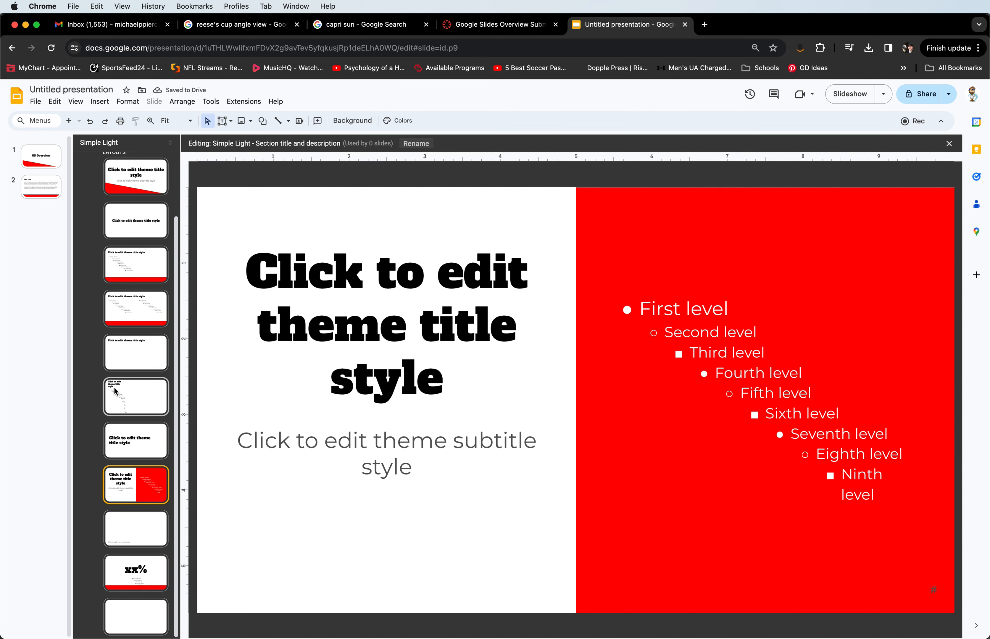
Copy the red triangle from the Title slide layout and paste it onto the Title only layout.
left_click(141, 405)
scroll(141, 406, "up", 1)
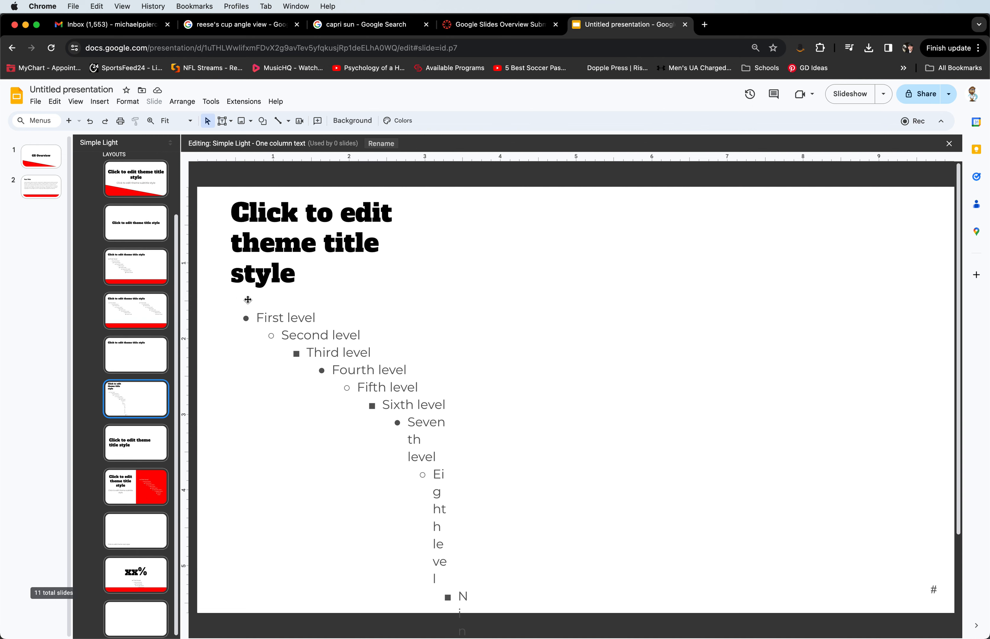
left_click(129, 195)
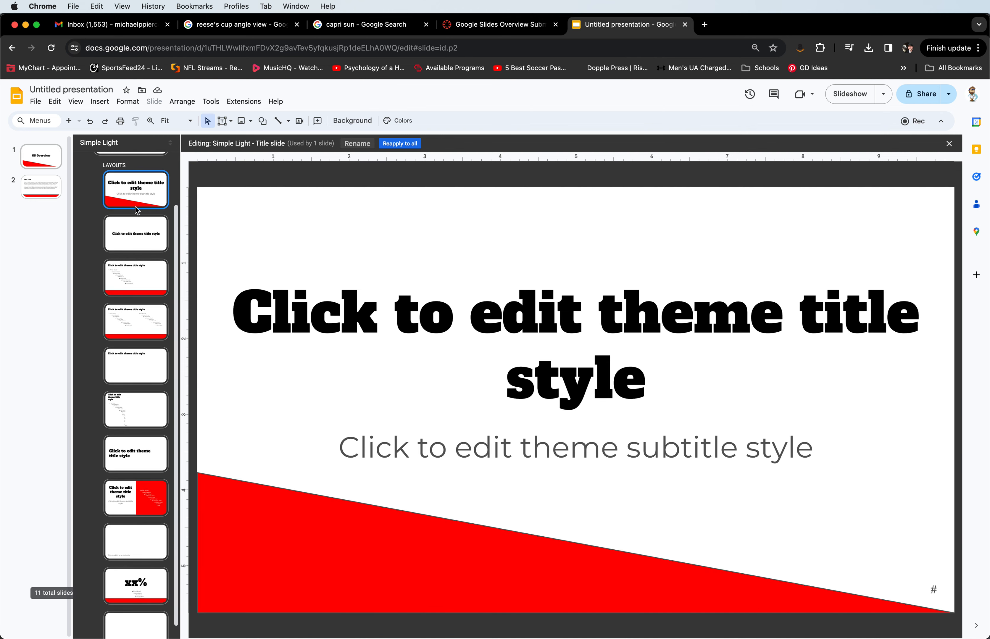
left_click(249, 506)
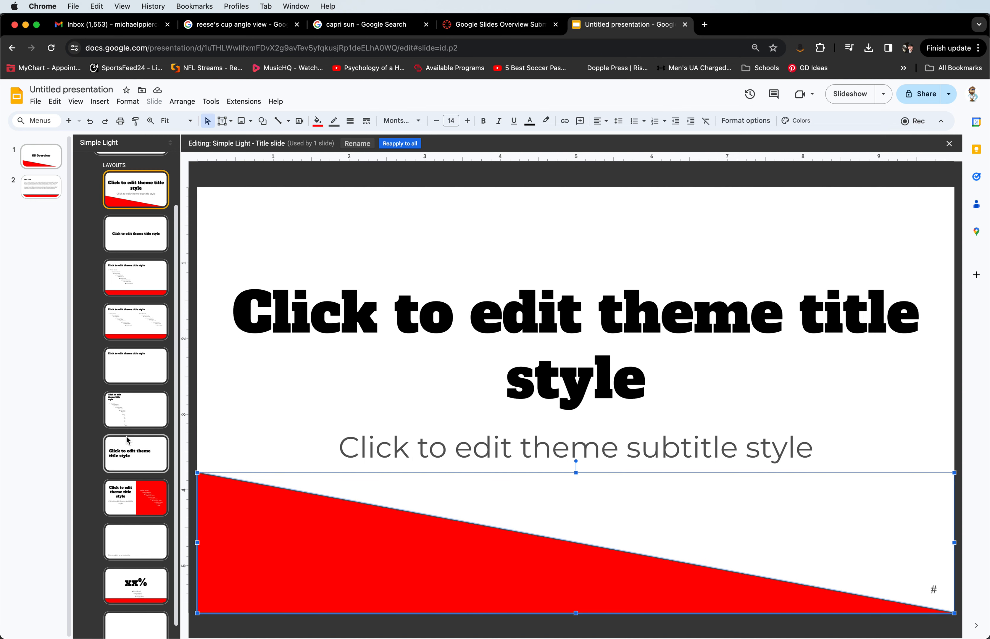
left_click(151, 365)
key("super+v")
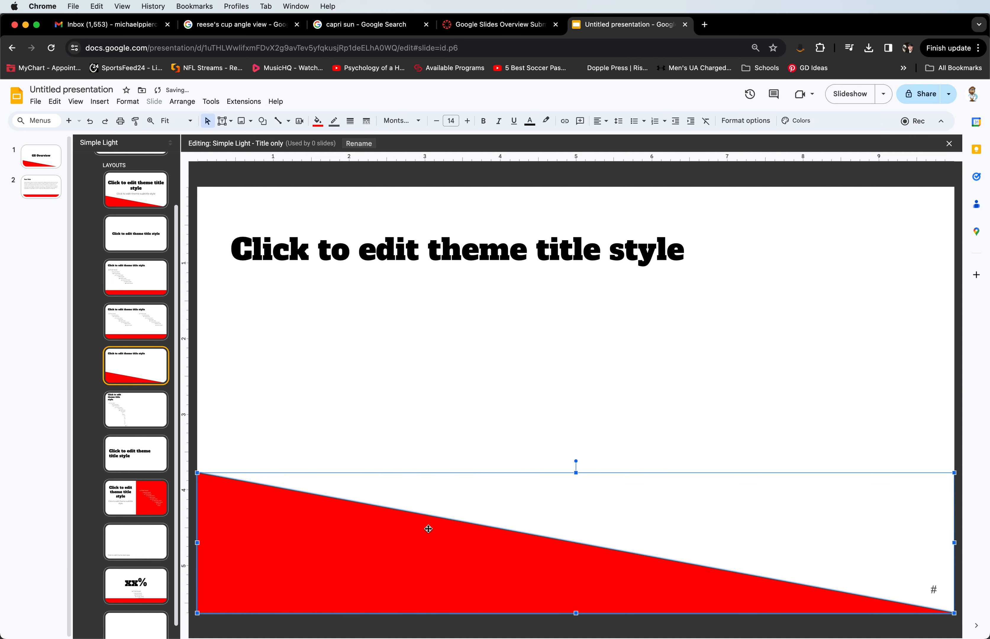
Narrow the Title only layout's red triangle to about 2.1 inches wide and flip it horizontally.
right_click(415, 541)
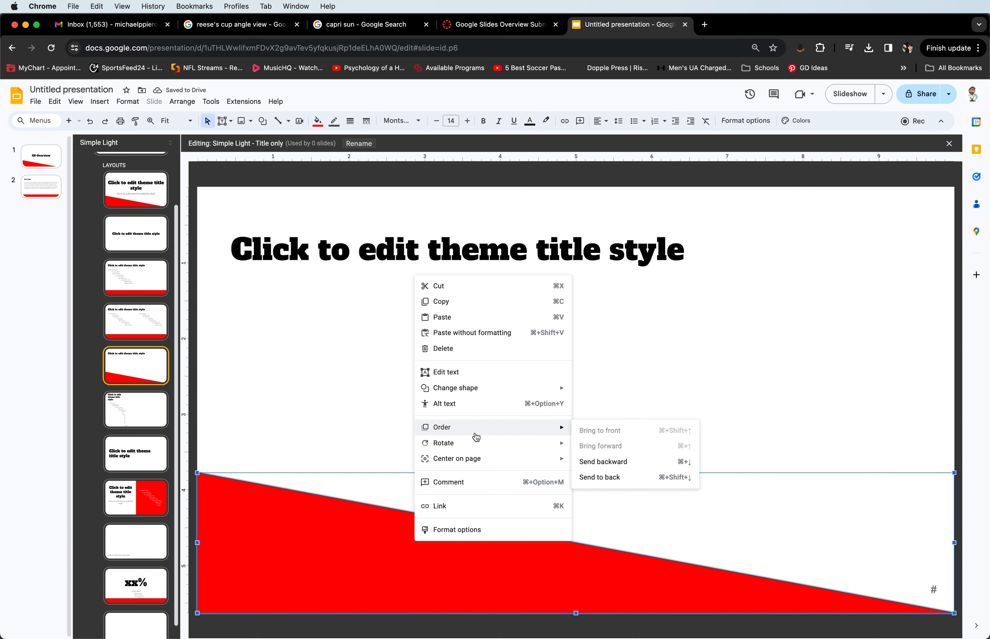
left_click(254, 507)
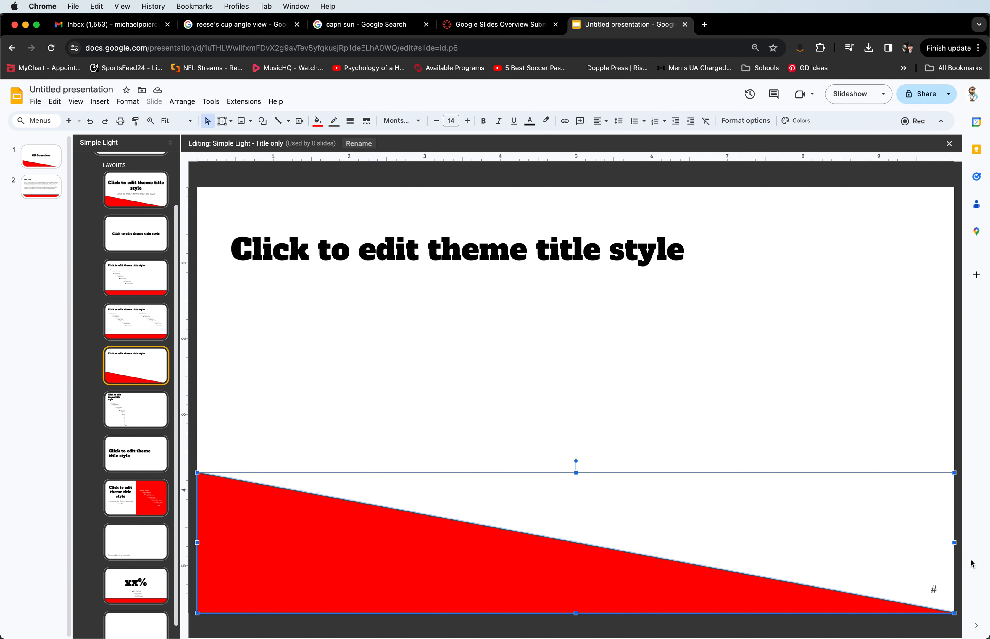
left_click_drag(954, 544, 355, 550)
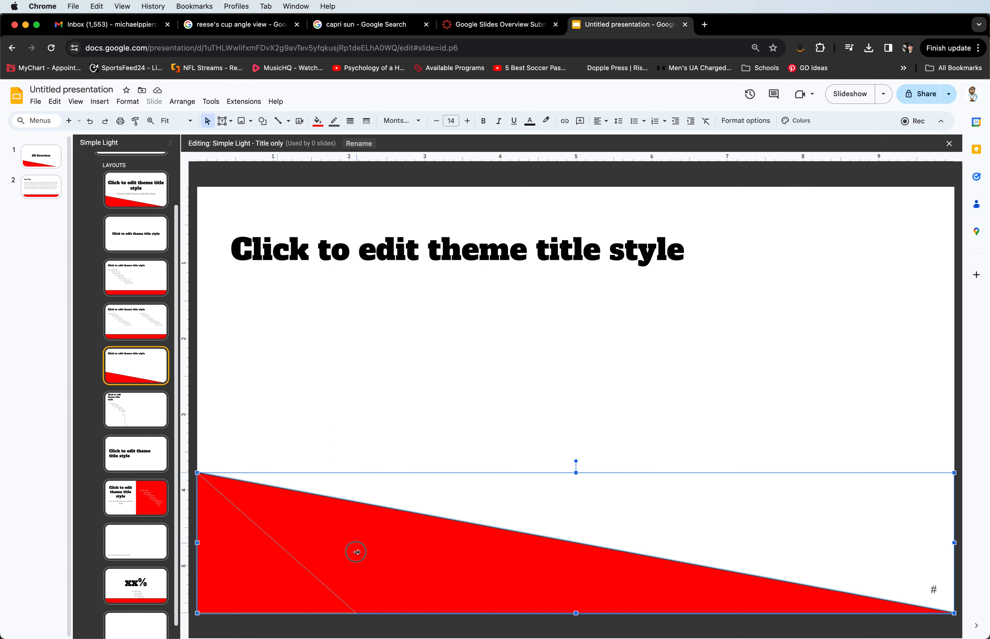
right_click(265, 568)
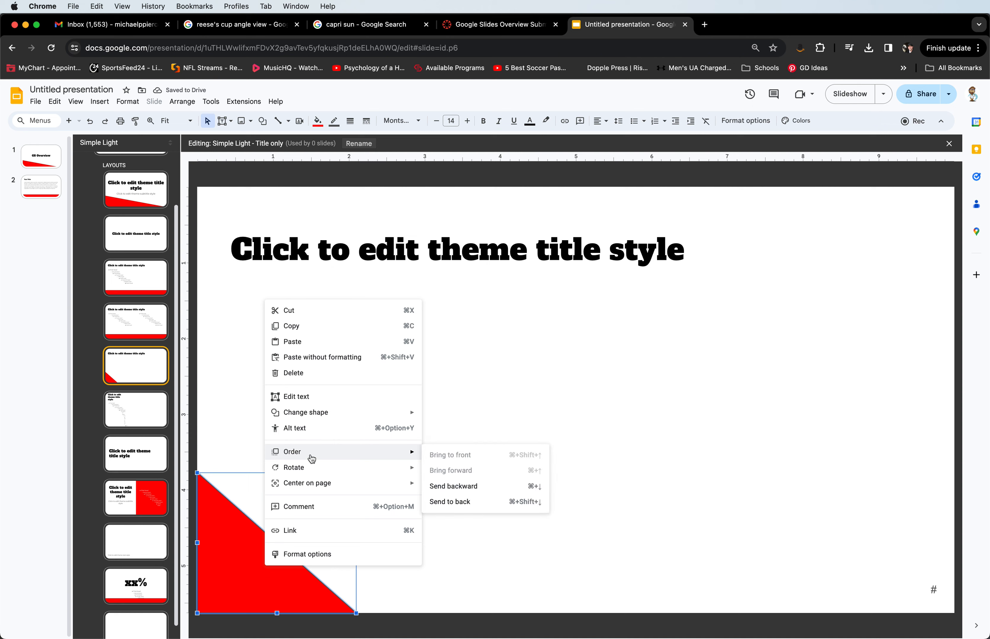
mouse_move(308, 469)
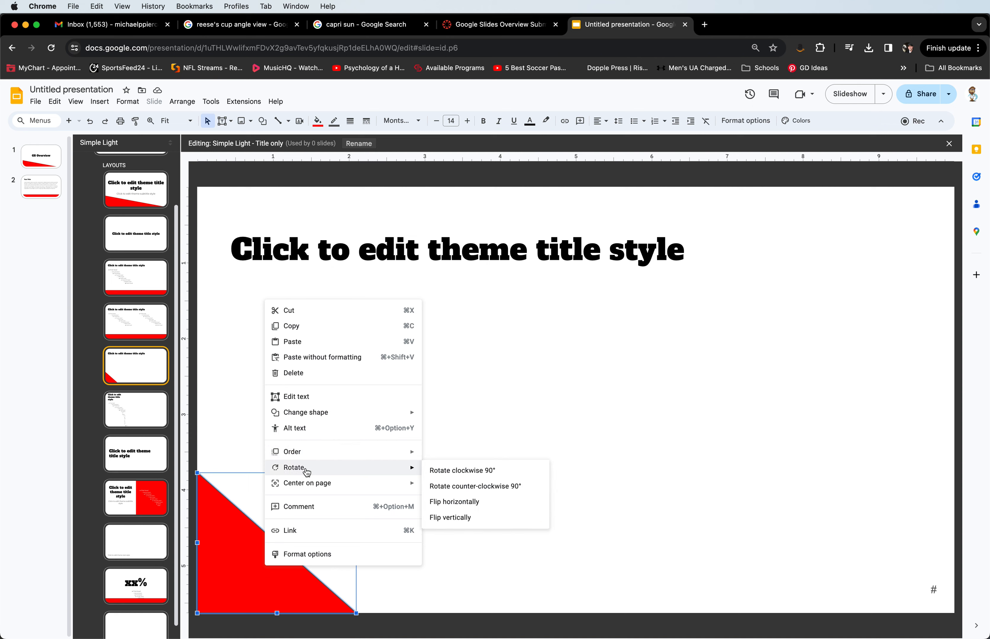
left_click(445, 504)
Move the flipped triangle to the slide's lower-right corner and enlarge it to full slide height and about 3.4 inches wide.
left_click_drag(333, 518, 905, 553)
left_click_drag(874, 473, 839, 186)
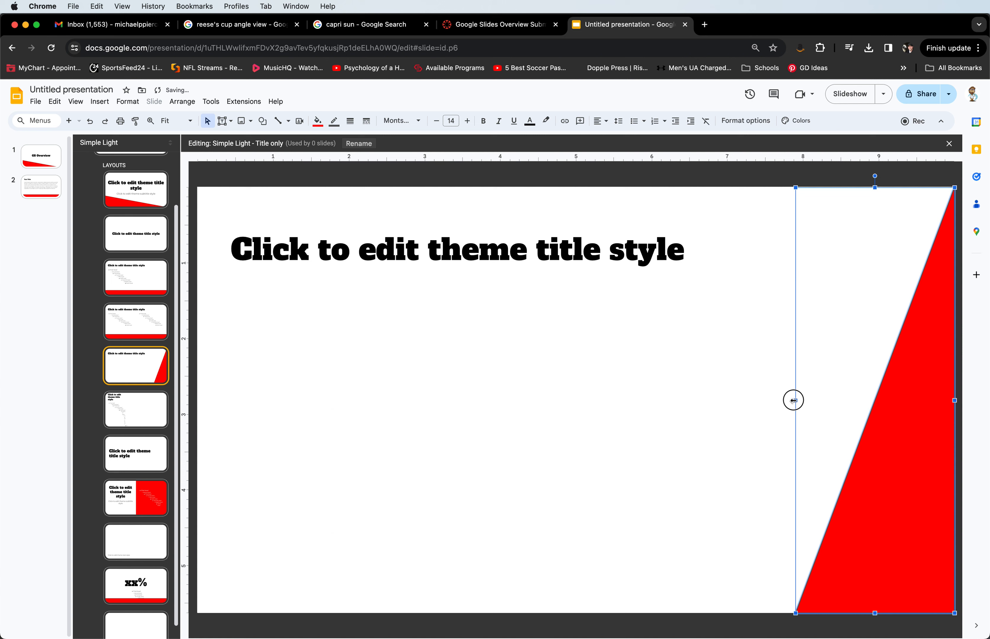
left_click_drag(794, 400, 698, 404)
left_click(481, 184)
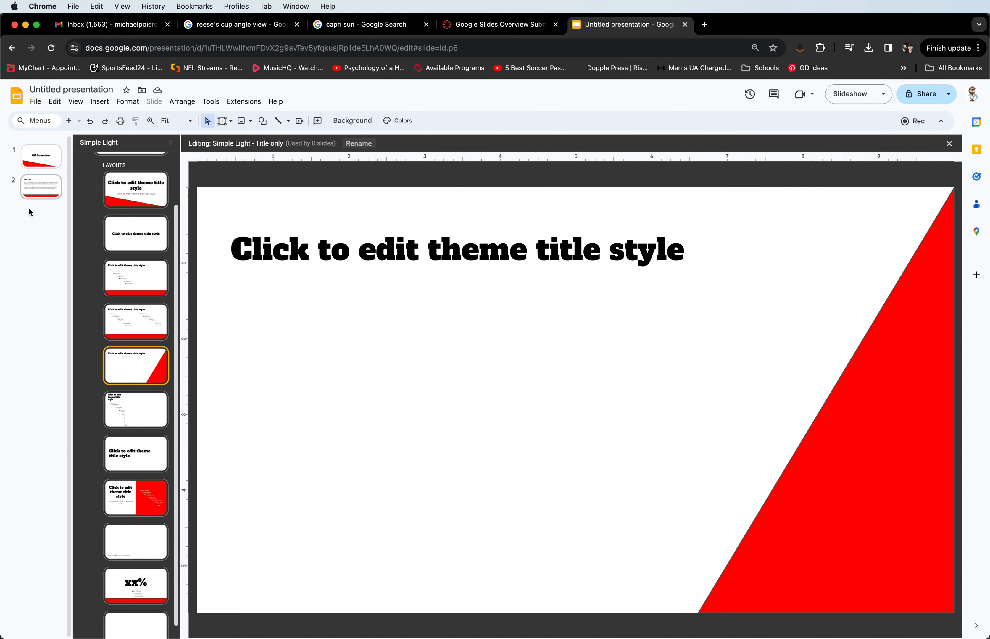
Add a new layout to the theme after the Blank layout.
scroll(129, 385, "down", 1)
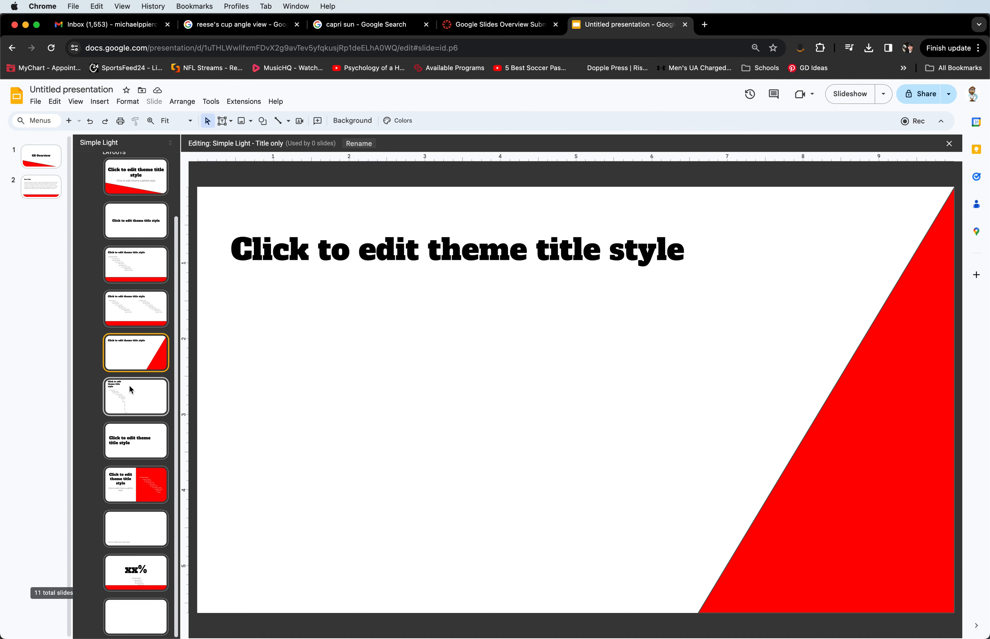
right_click(151, 612)
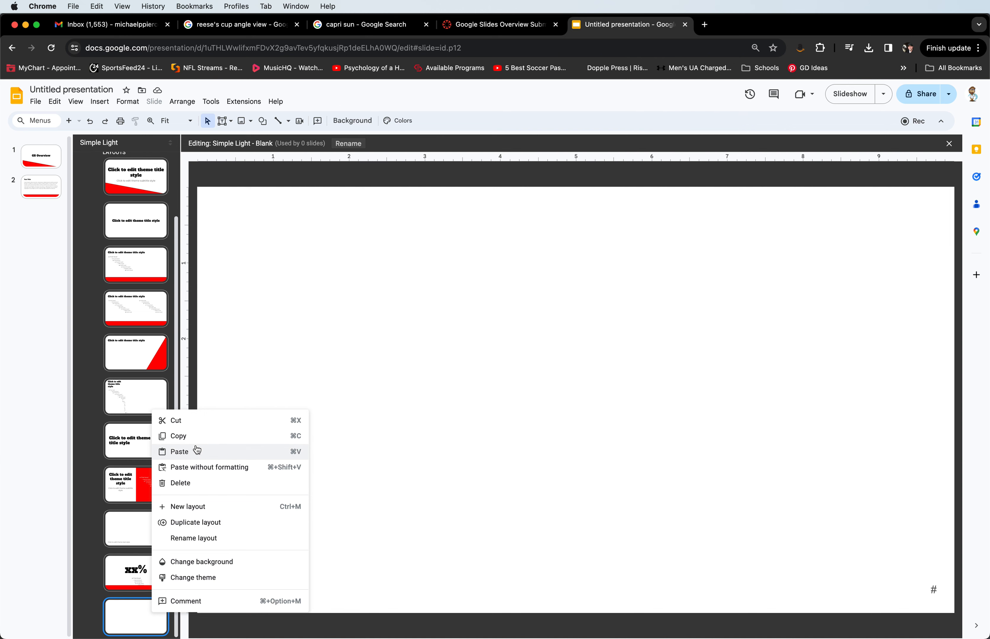
left_click(195, 505)
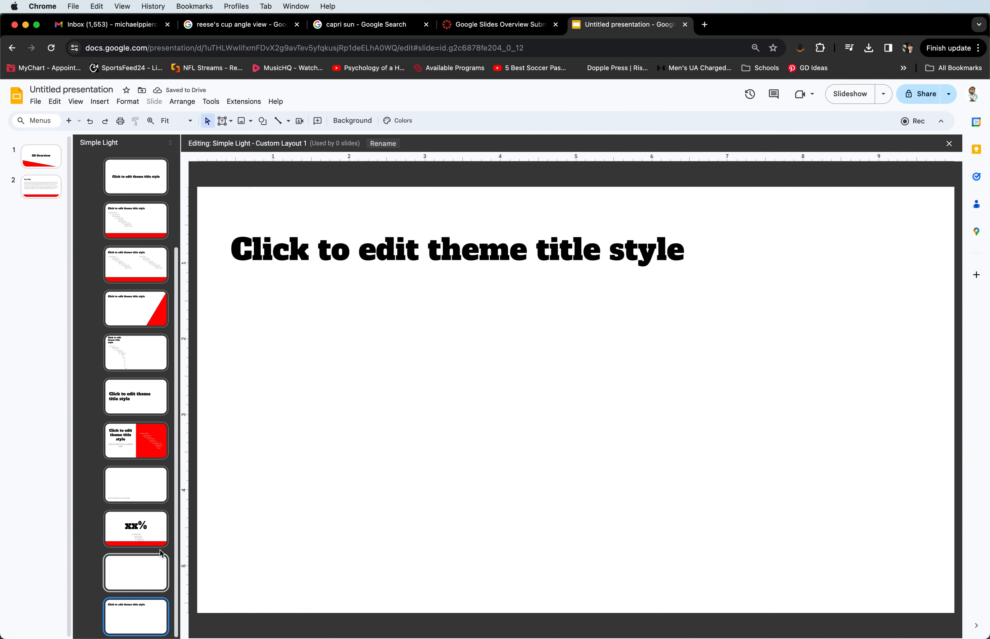
left_click(137, 579)
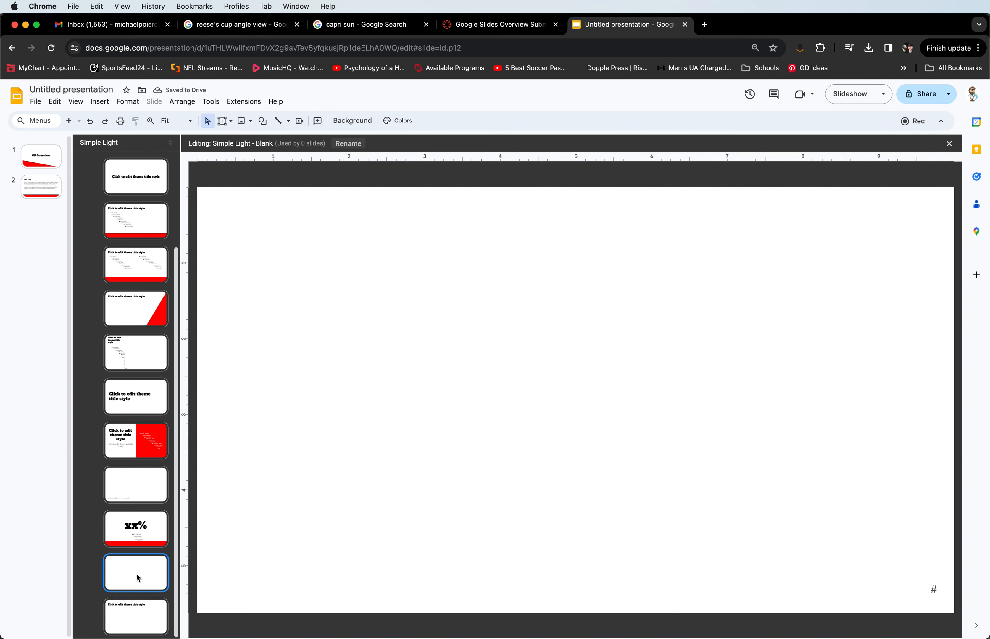
right_click(139, 626)
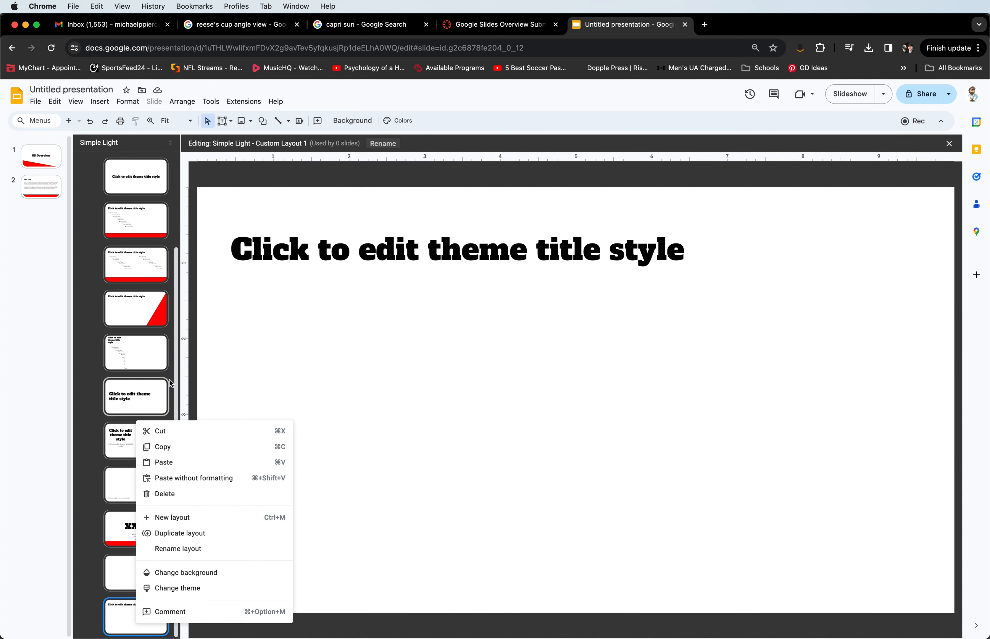
left_click_drag(176, 380, 157, 260)
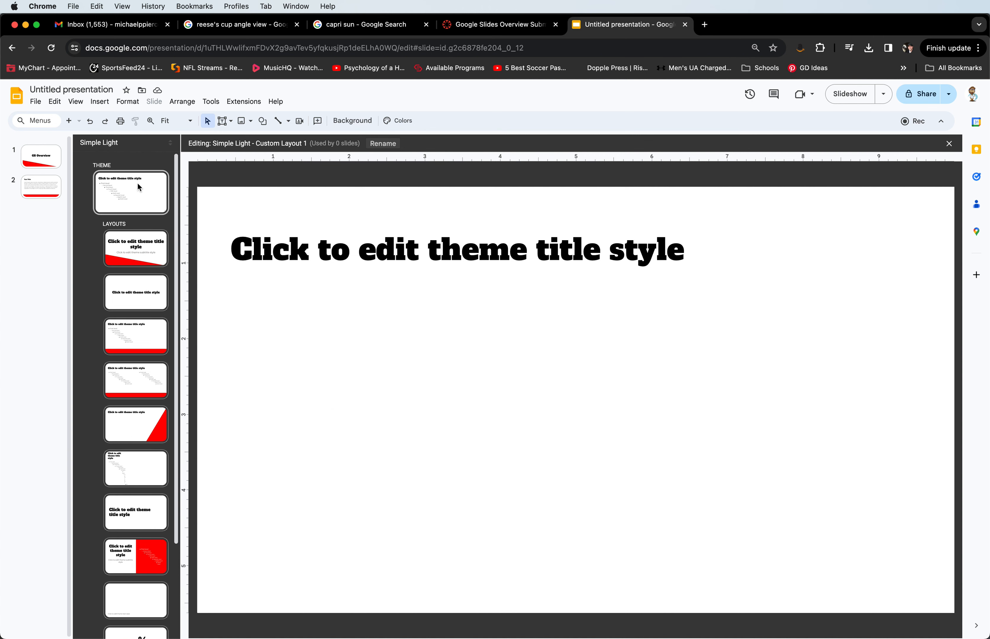
scroll(137, 378, "down", 3)
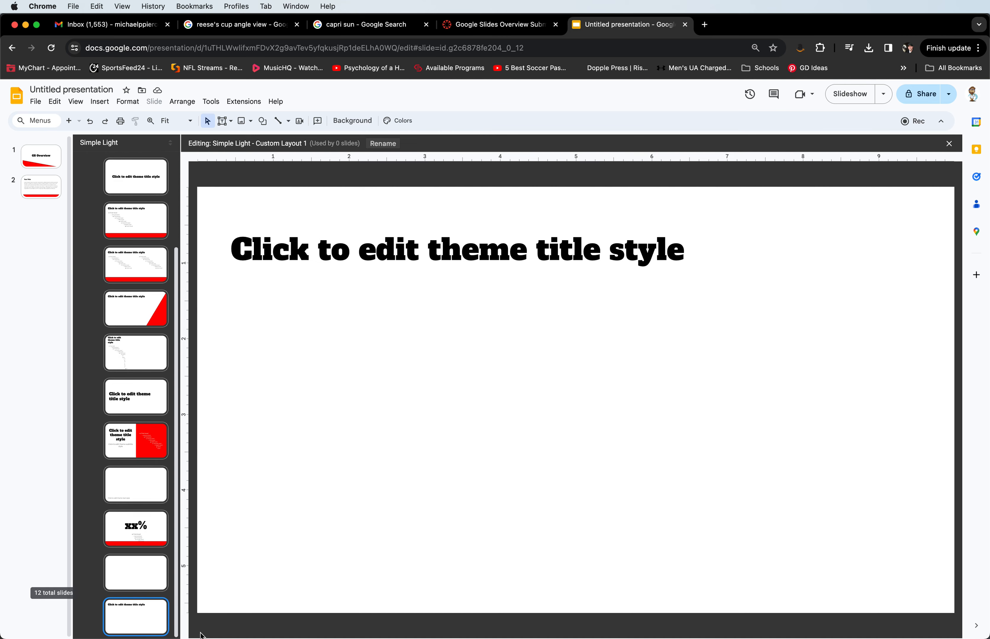
Copy the red panel from the Section title and description layout and paste it onto the new custom layout.
left_click(147, 459)
left_click(636, 222)
left_click(142, 618)
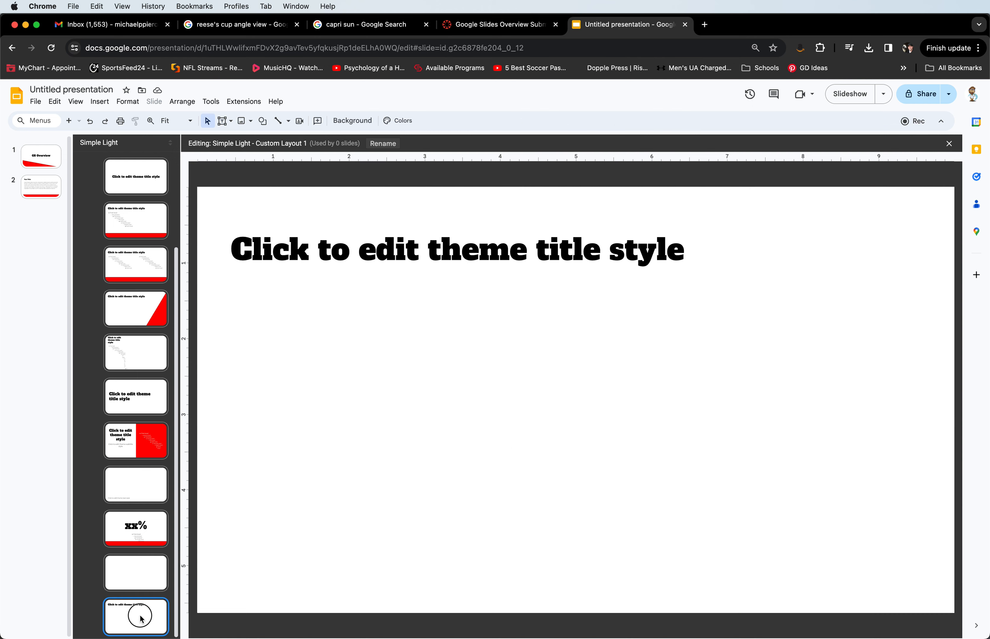
key("super+v")
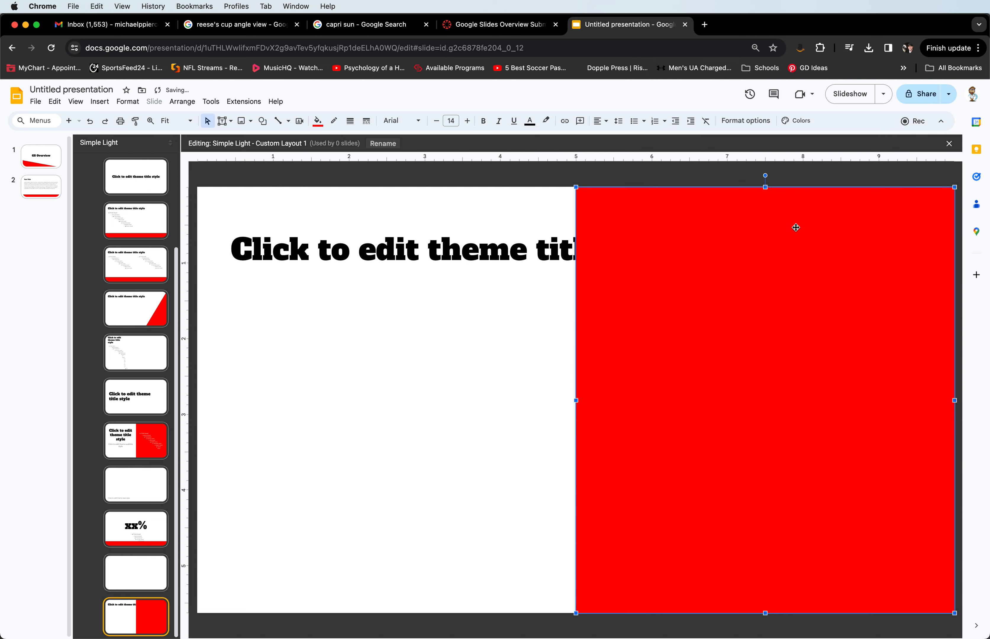
Resize the custom layout's red panel to full slide width and about 2.9 inches tall along the slide's bottom edge.
left_click_drag(765, 189, 741, 391)
left_click_drag(576, 502, 197, 495)
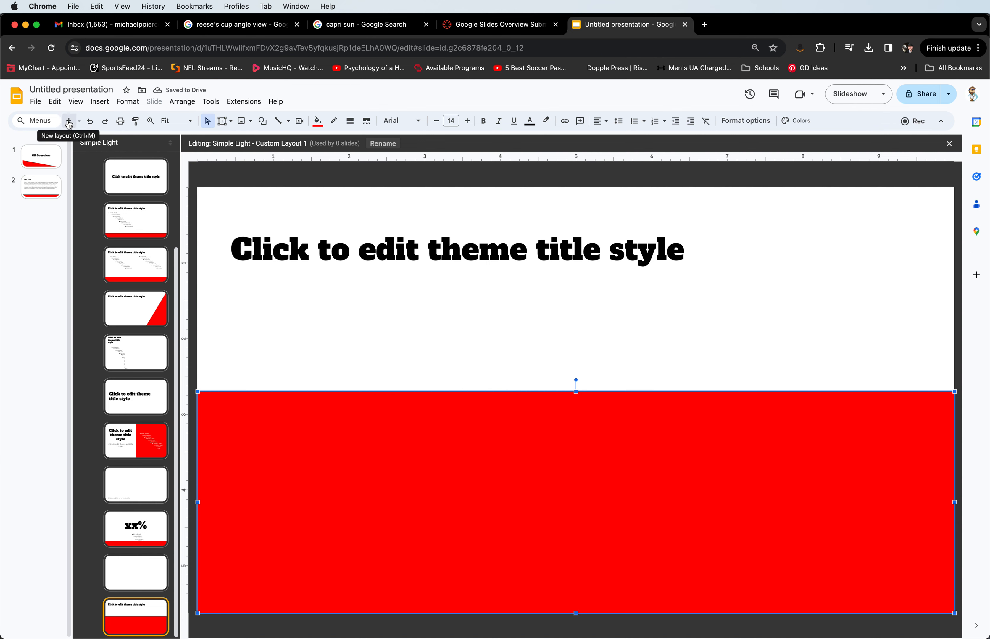
Review the layouts offered for new slides in the normal slide view and return to theme editing.
left_click(70, 124)
left_click(90, 122)
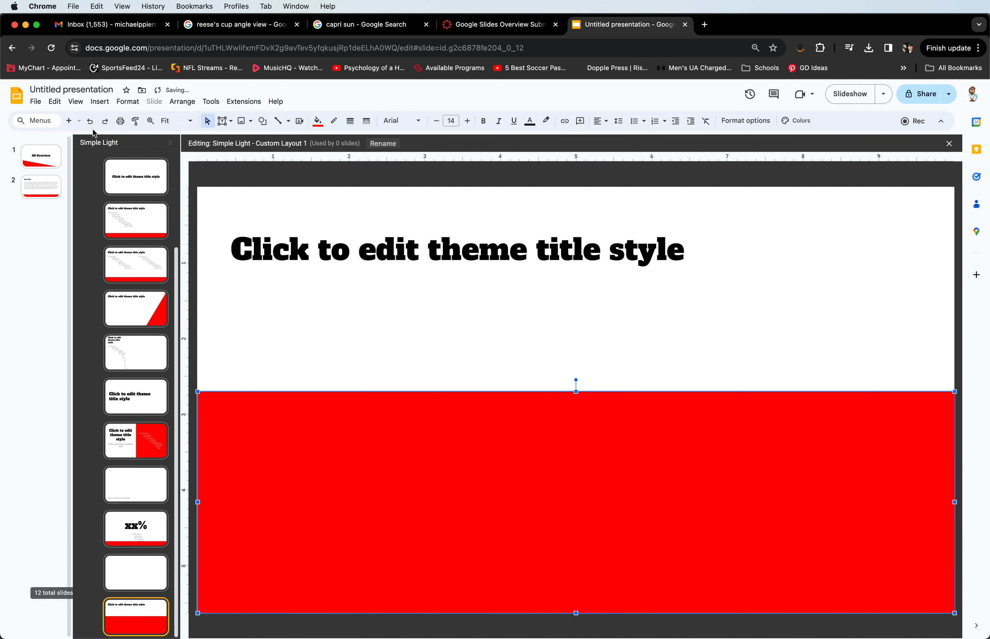
left_click(33, 248)
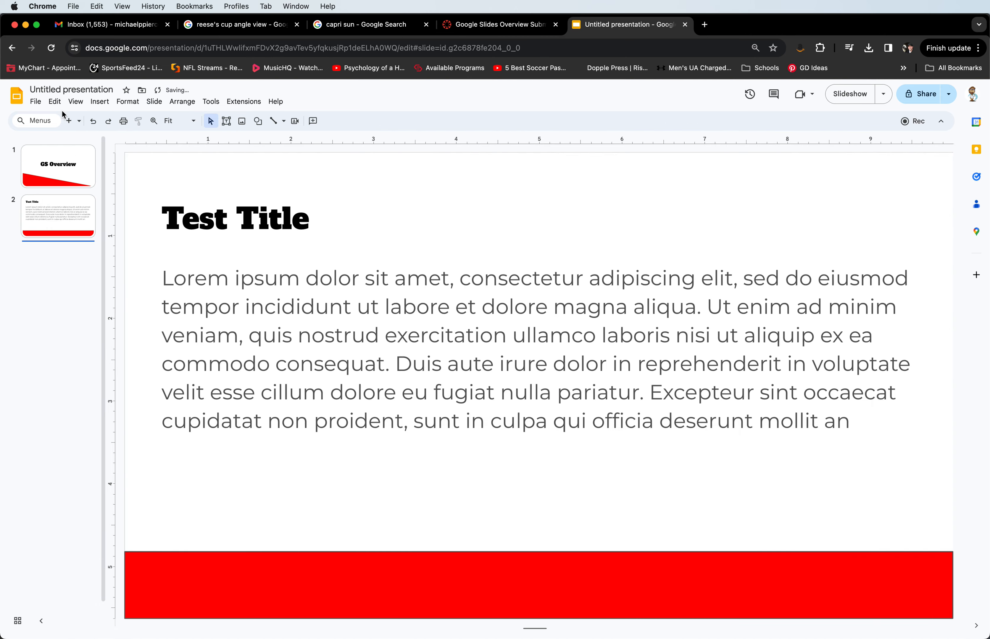
left_click(79, 122)
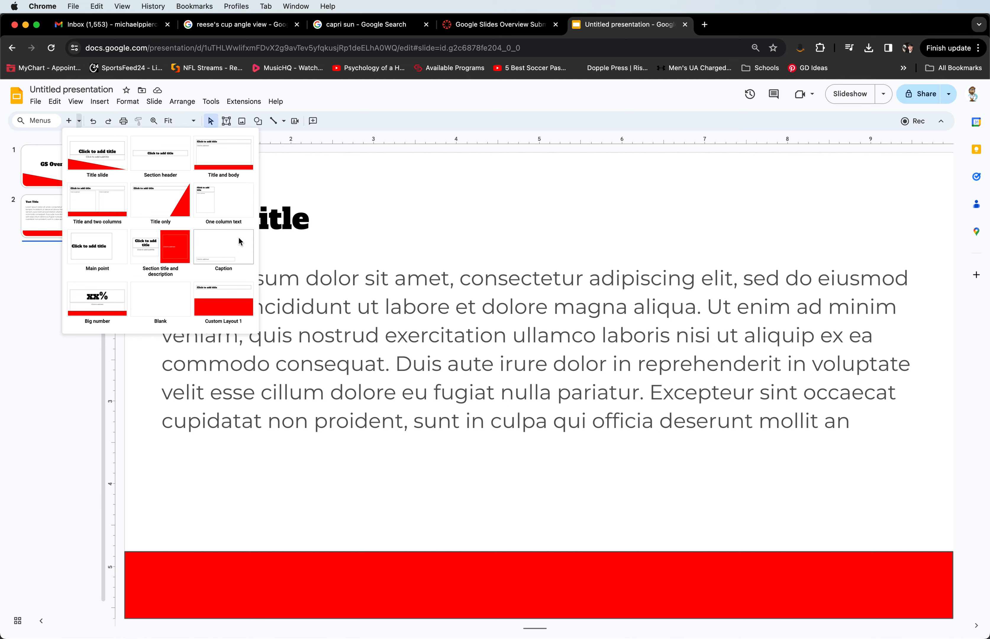
left_click(154, 102)
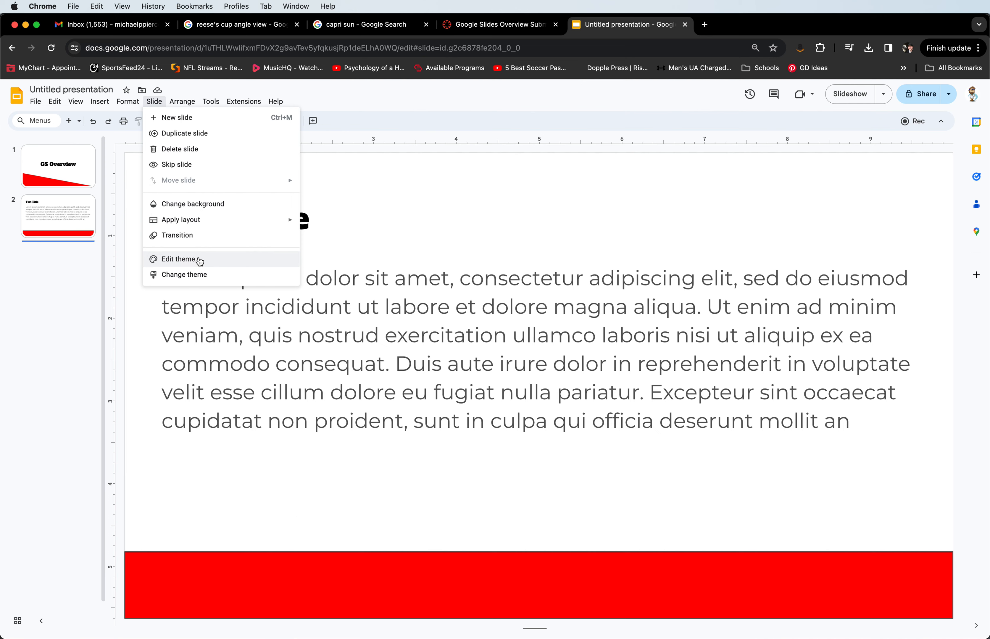
left_click(184, 260)
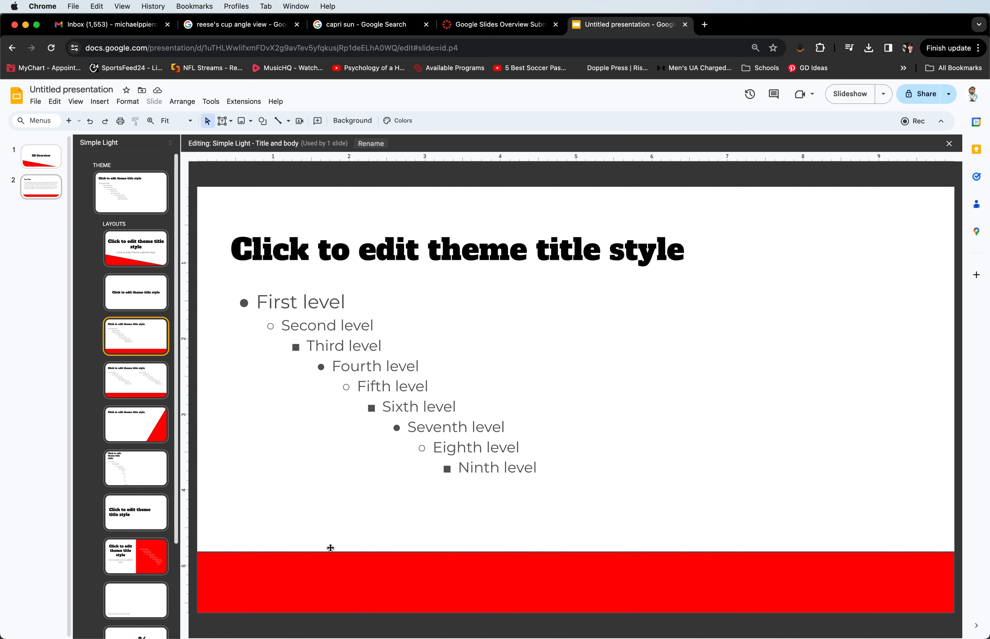
left_click(332, 564)
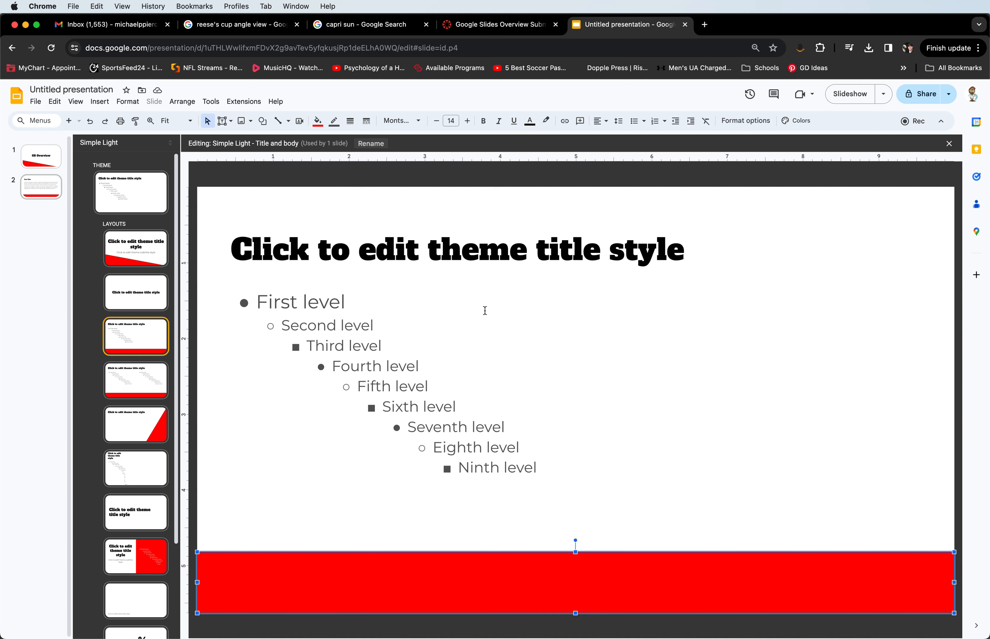
right_click(459, 593)
left_click(421, 583)
Insert background pattern.jpg from the computer's Downloads folder onto the theme master.
left_click(147, 253)
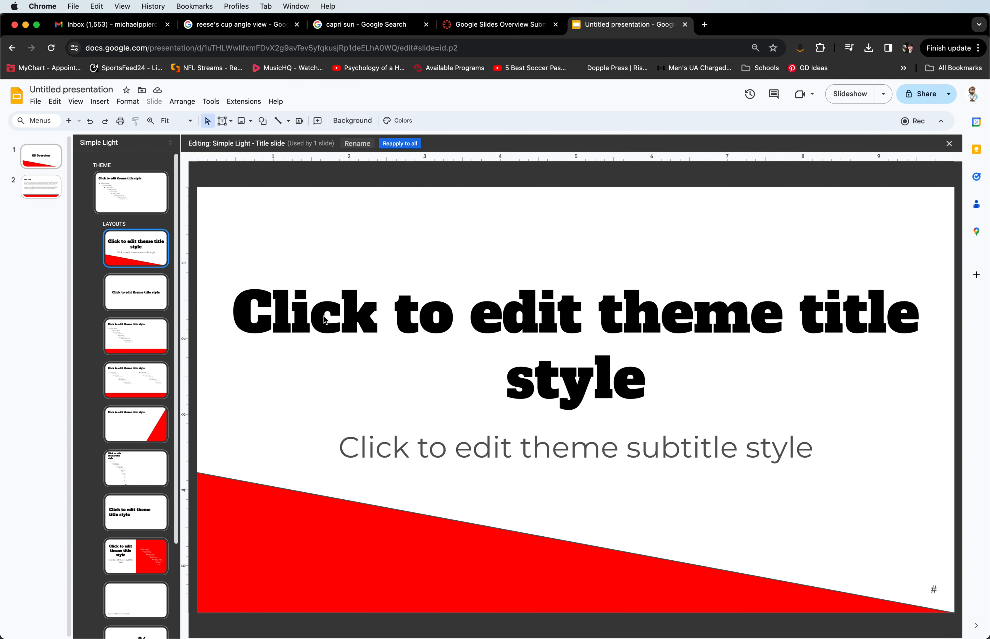
left_click(145, 198)
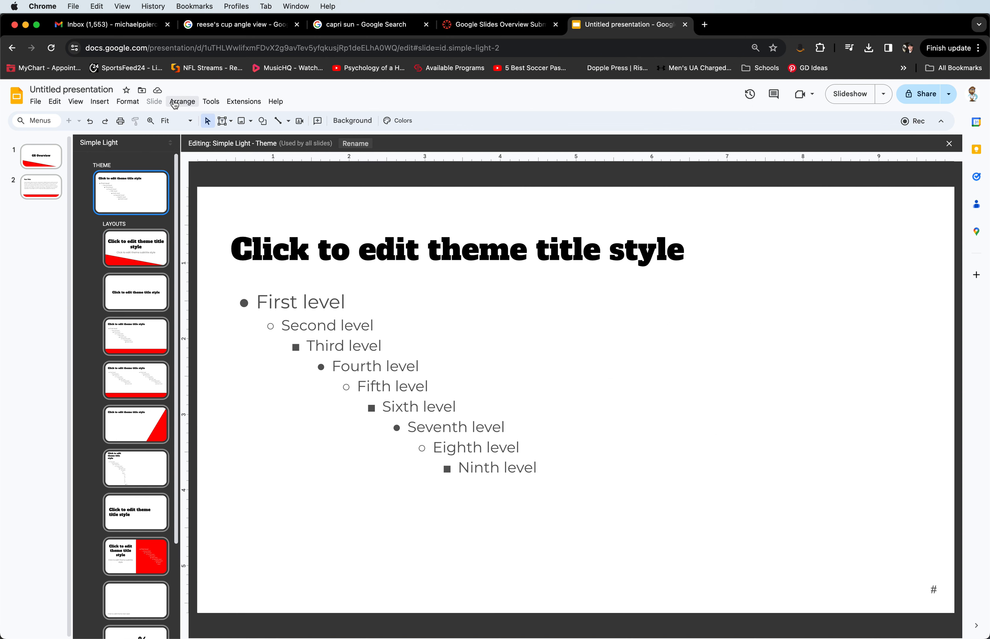
left_click(100, 102)
mouse_move(125, 120)
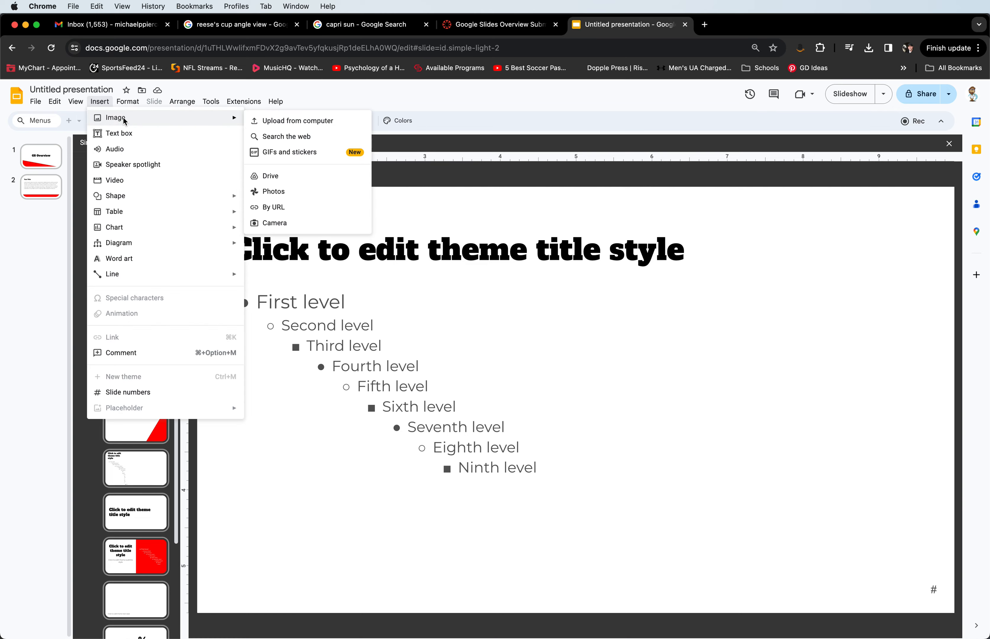
left_click(286, 120)
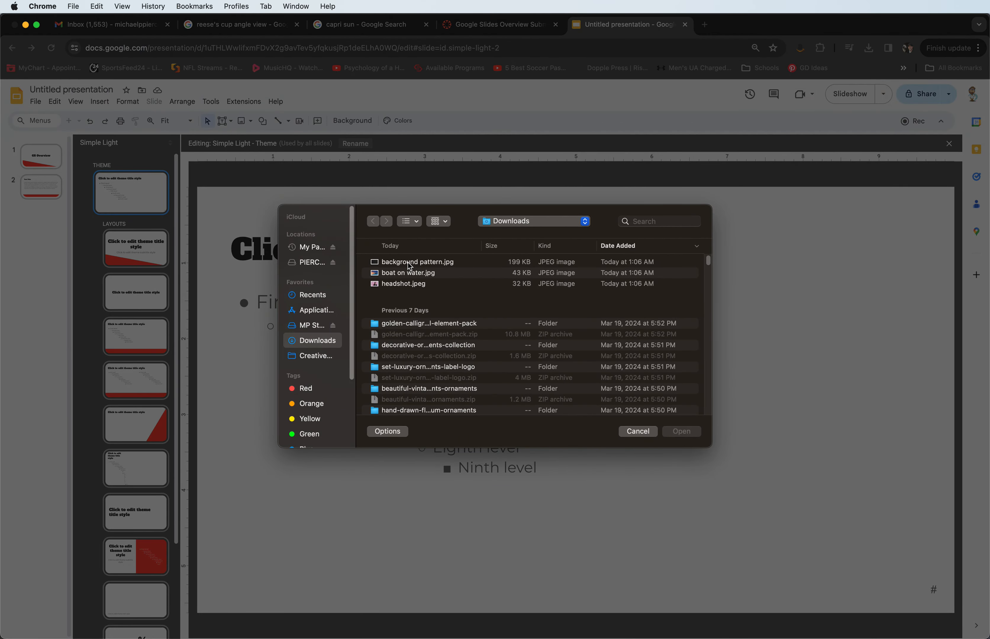
left_click(410, 263)
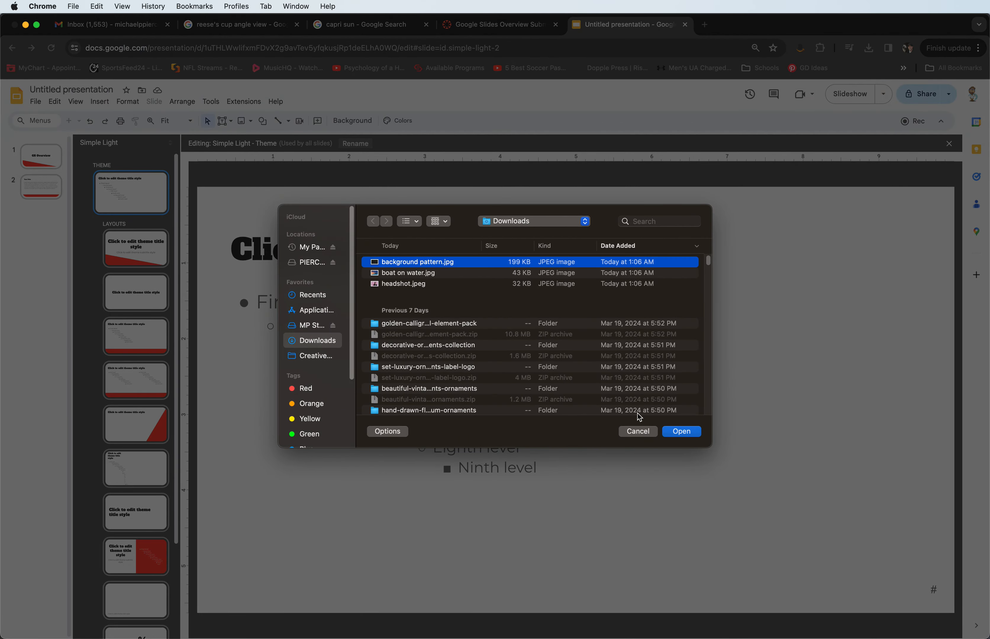
left_click(684, 432)
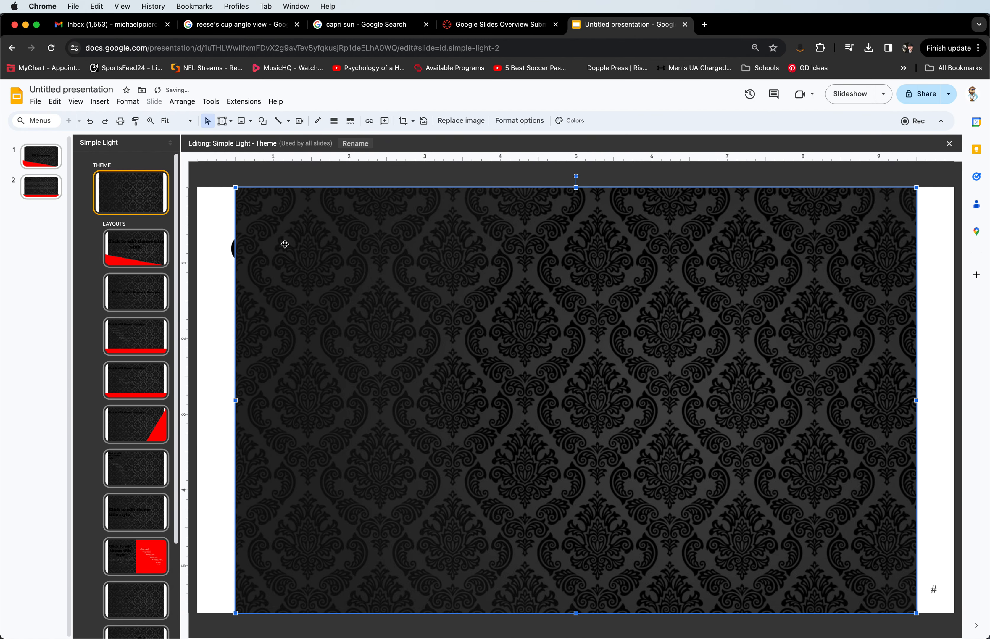
Enlarge the pattern image to cover the whole theme master and send it to the back.
left_click_drag(234, 186, 198, 164)
left_click_drag(917, 619, 953, 638)
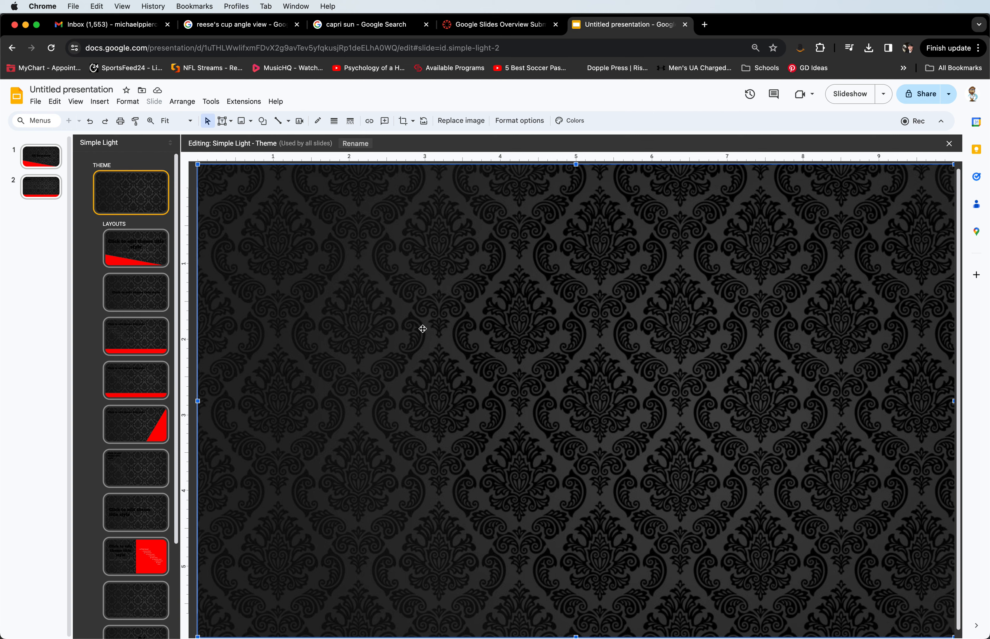
right_click(408, 306)
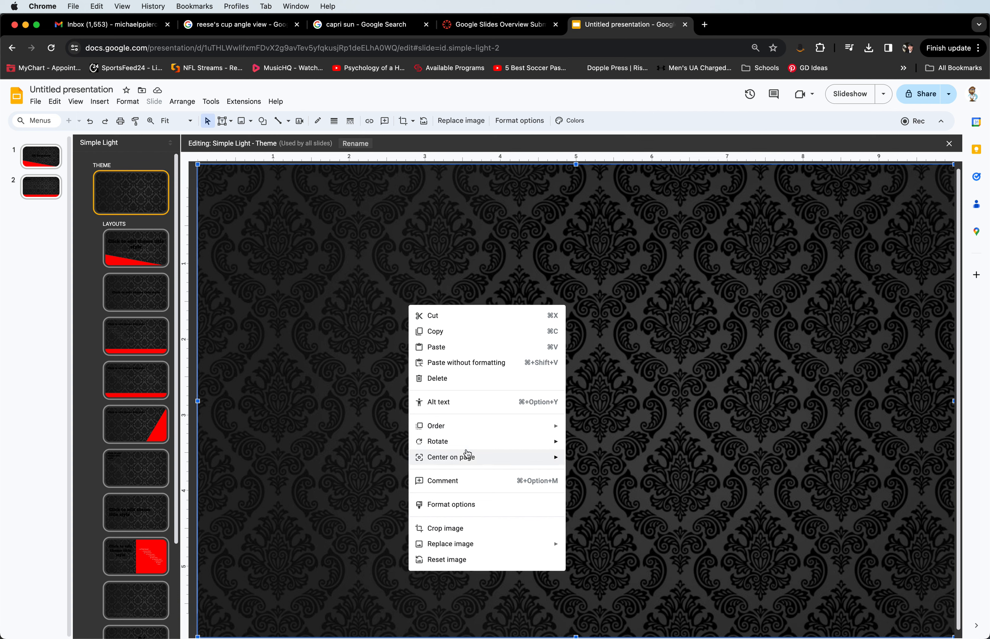
mouse_move(465, 428)
left_click(593, 477)
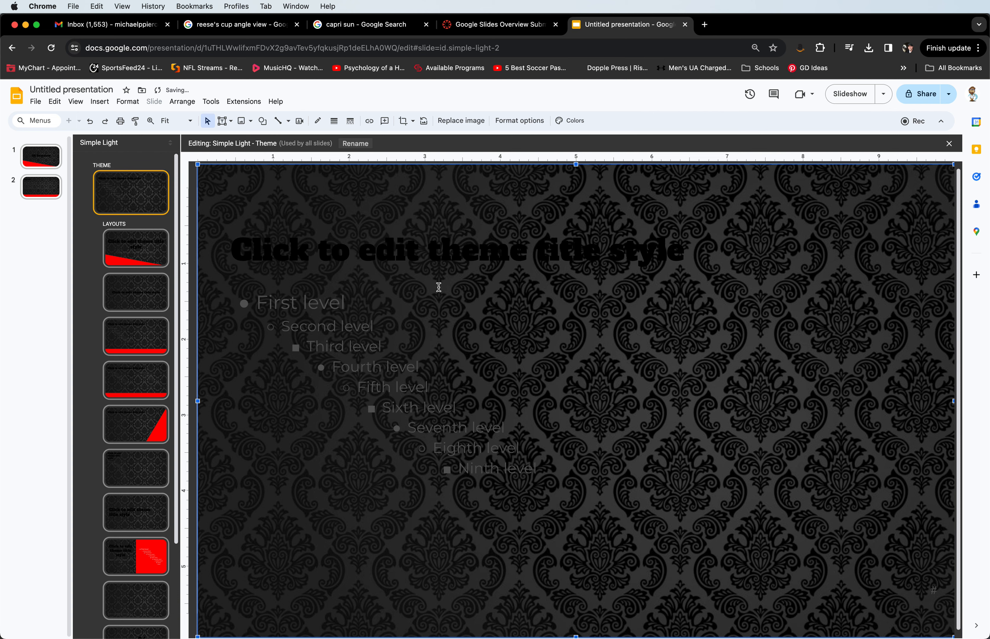
Set the theme master's title and body text color to white.
left_click(406, 253)
left_click(318, 301, "shift")
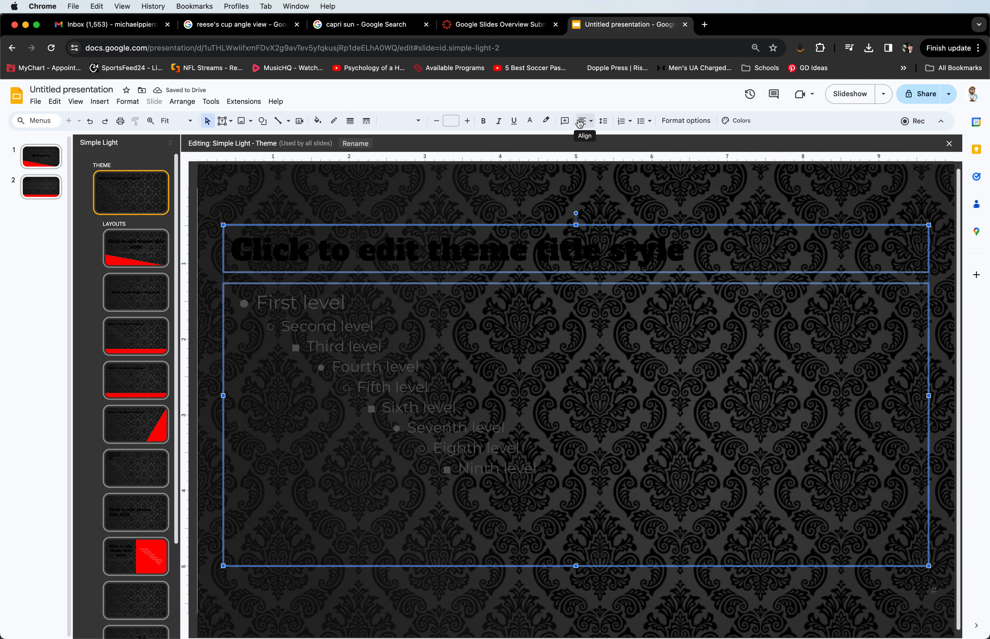
left_click(529, 120)
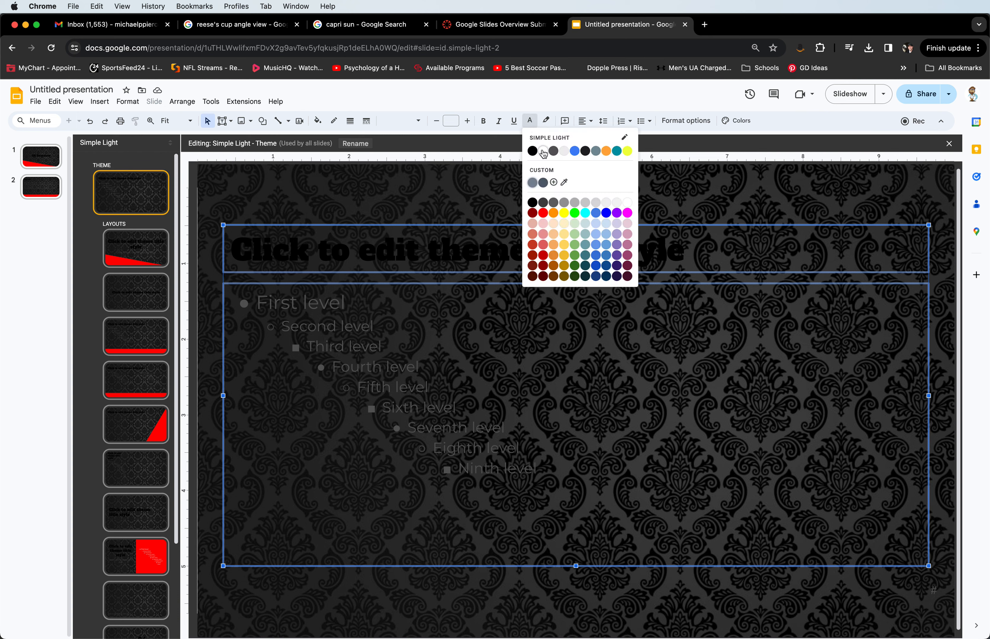
left_click(541, 153)
left_click(243, 188)
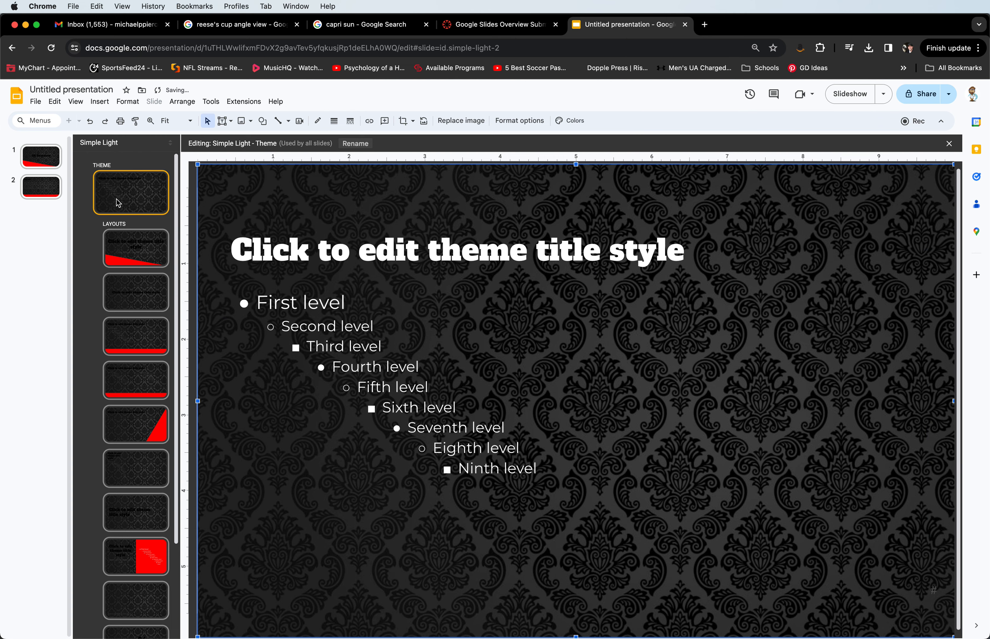
Examine how the patterned background and white text look on the theme's individual layouts.
left_click(136, 256)
left_click(140, 293)
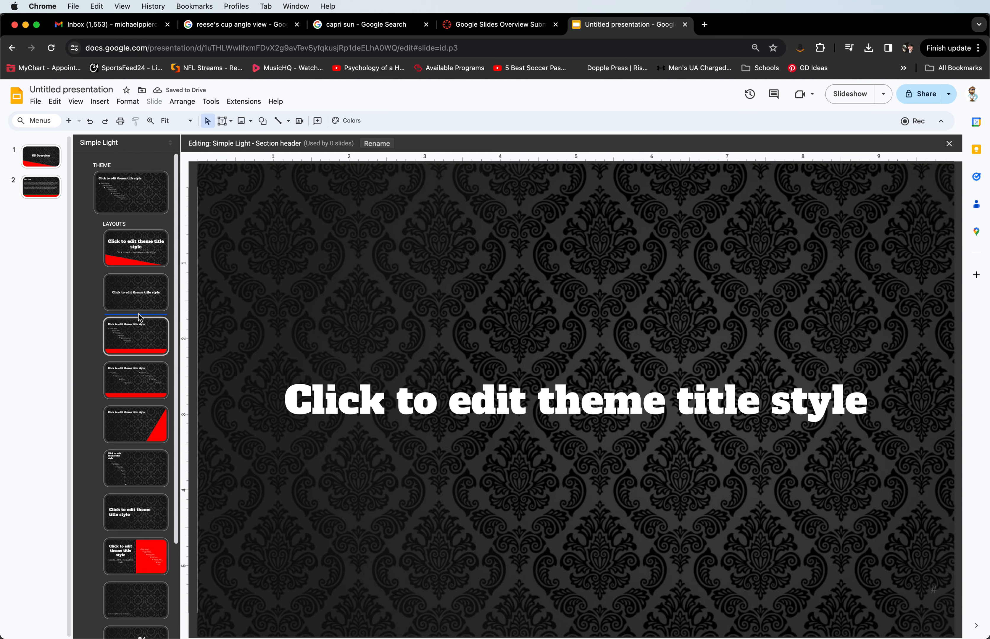
left_click(143, 339)
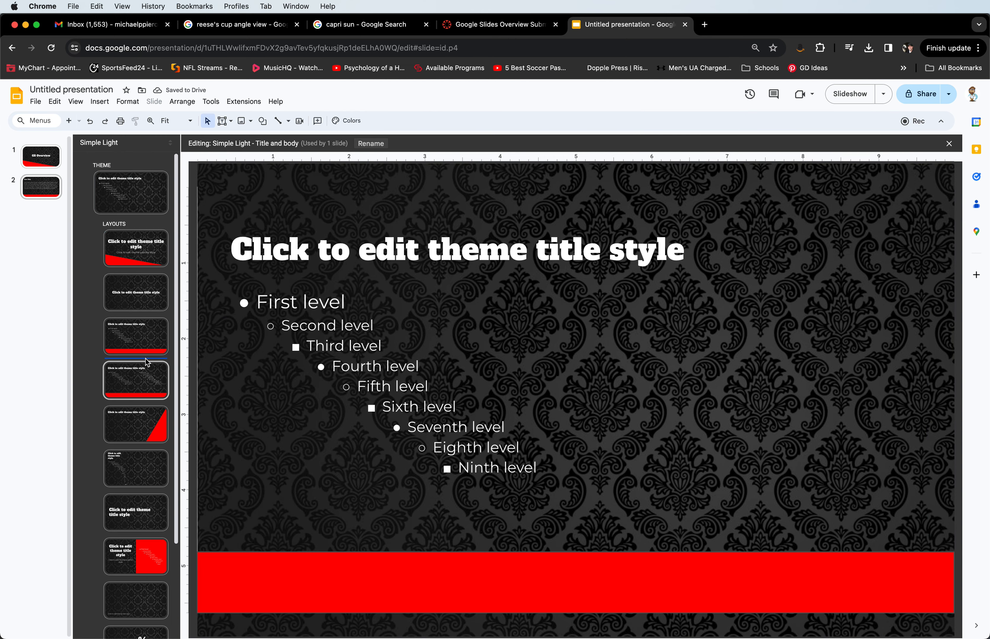
left_click(143, 472)
left_click(146, 426)
left_click(140, 394)
left_click(134, 304)
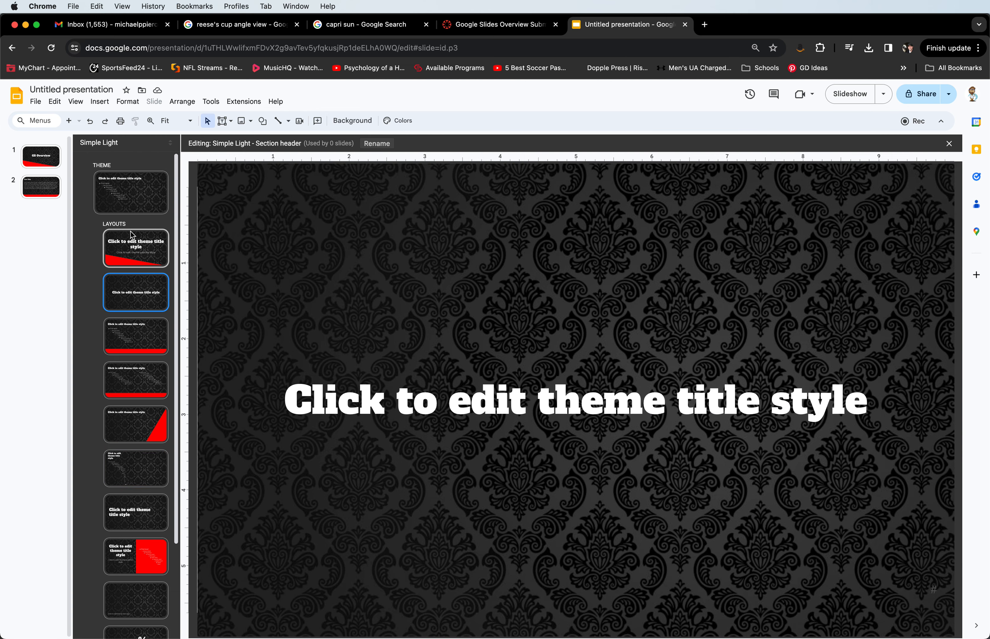
left_click(132, 246)
left_click(137, 194)
left_click(132, 236)
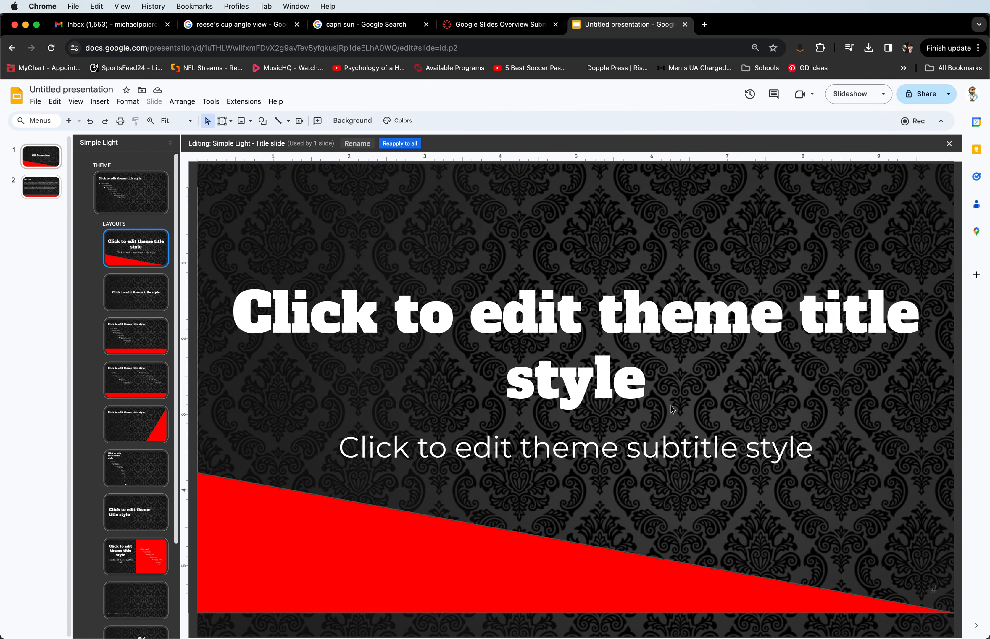
Undo the white text color and the background pattern image on the theme master.
key("super+z")
key("super+z")
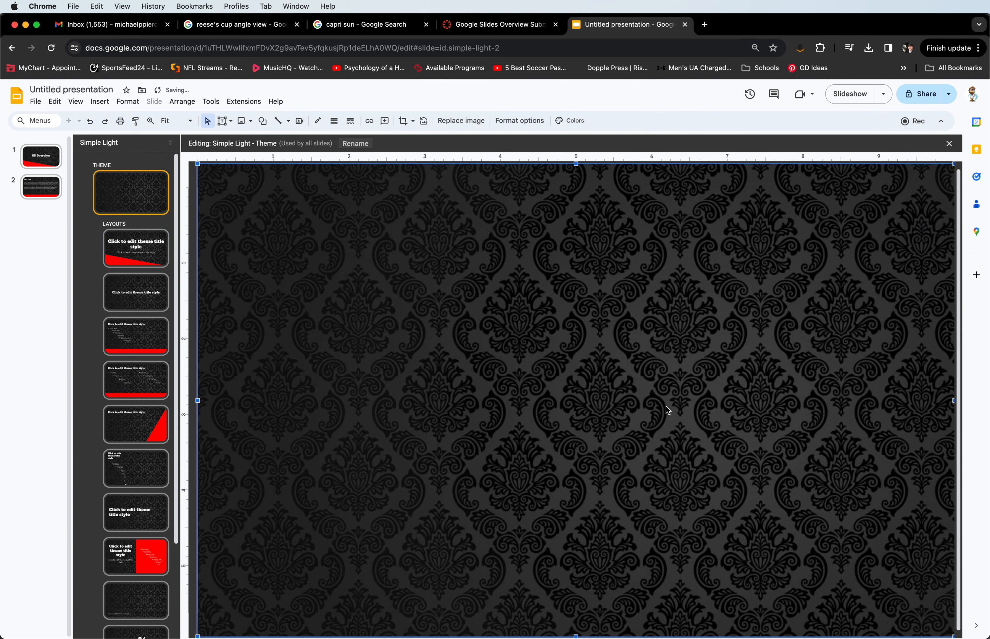
key("super+z")
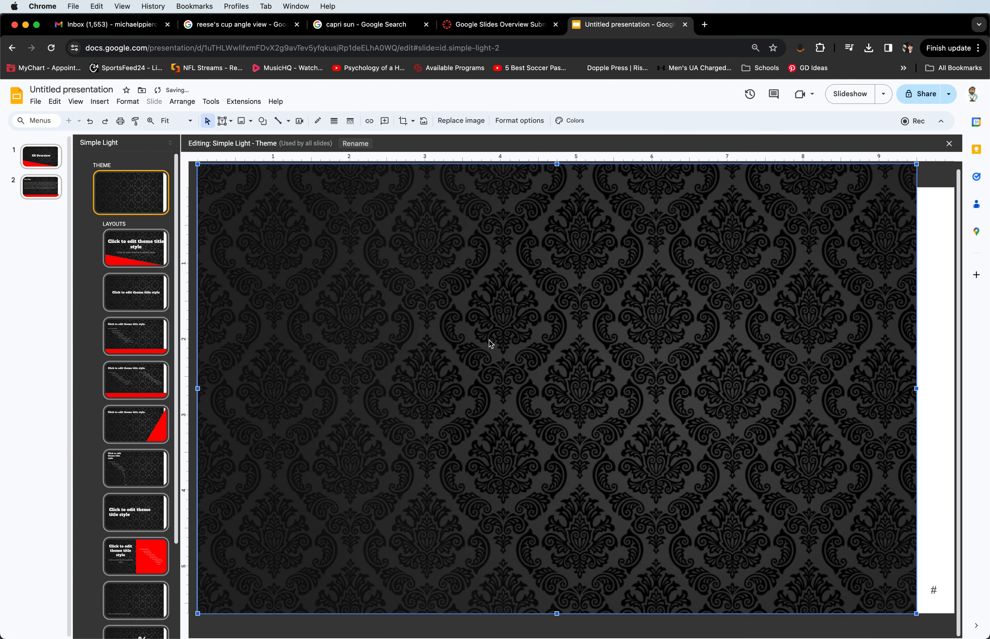
key("super+z")
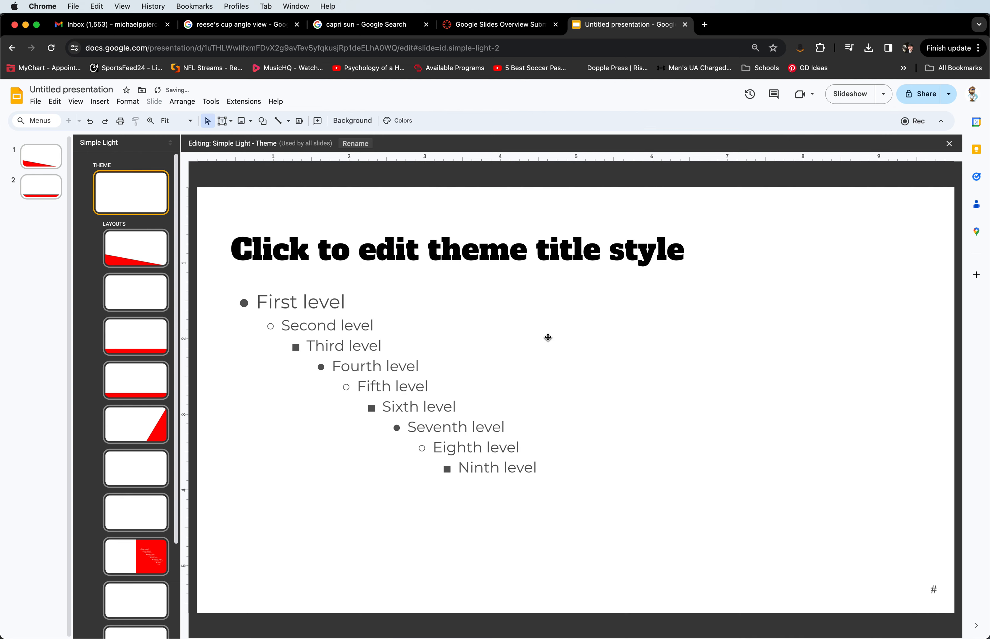
Open the Title slide layout and select the red triangle along its lower edge.
left_click(138, 240)
left_click(308, 529)
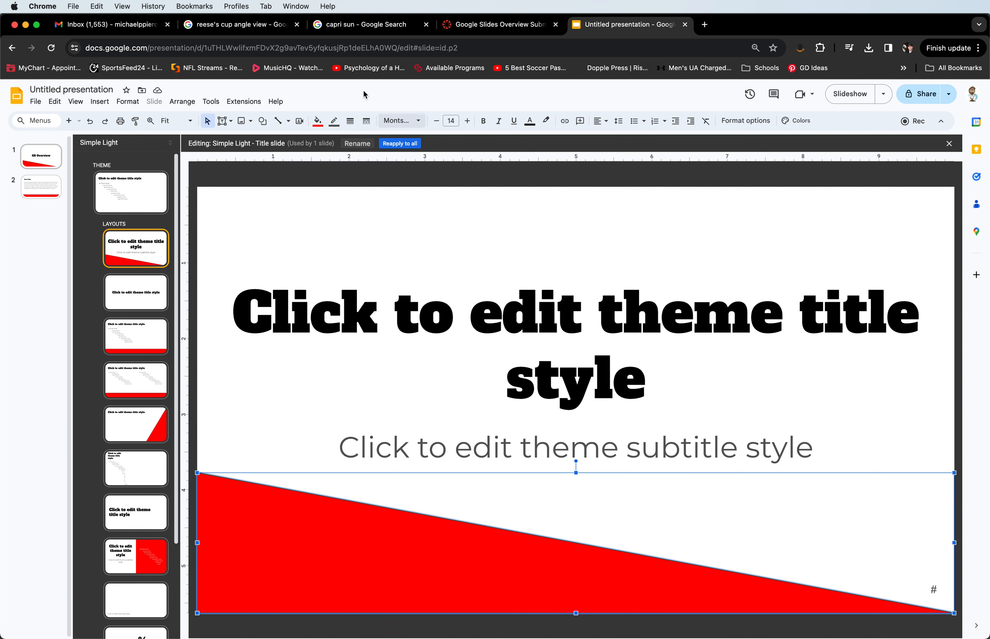
left_click(319, 122)
left_click(319, 121)
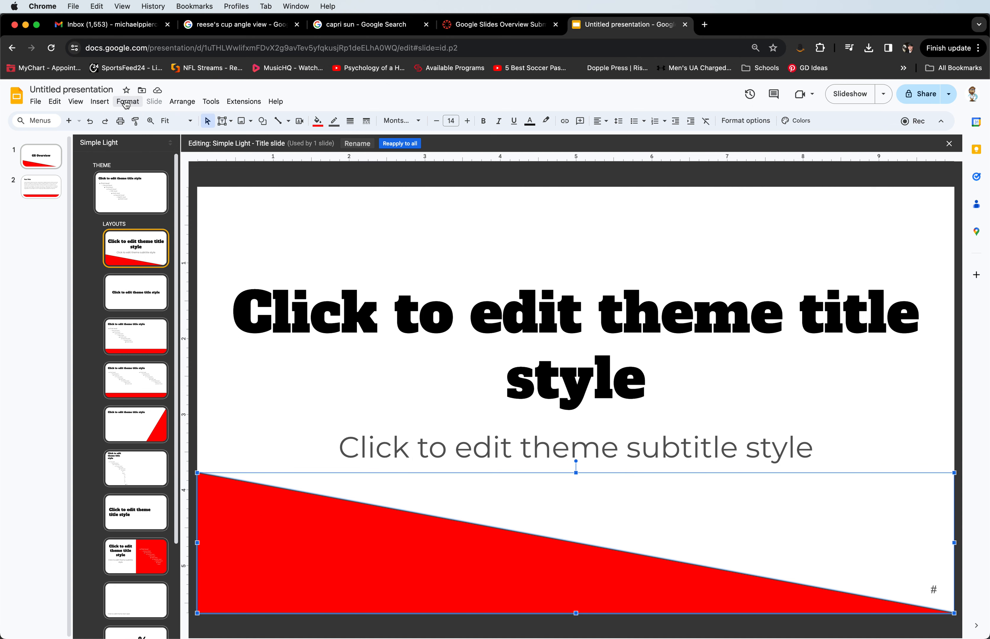
left_click(99, 102)
mouse_move(125, 117)
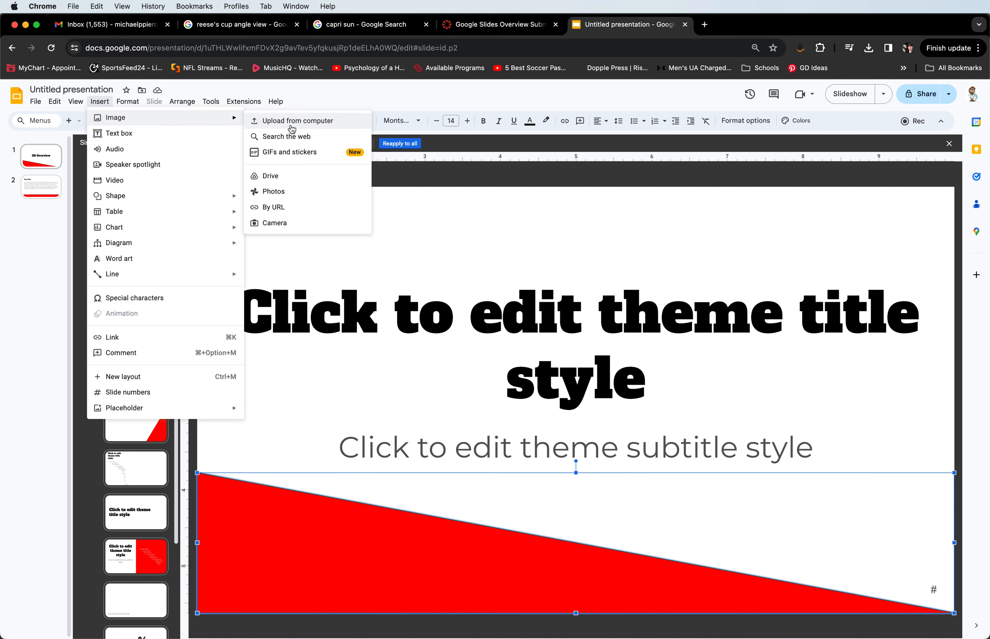
left_click(327, 527)
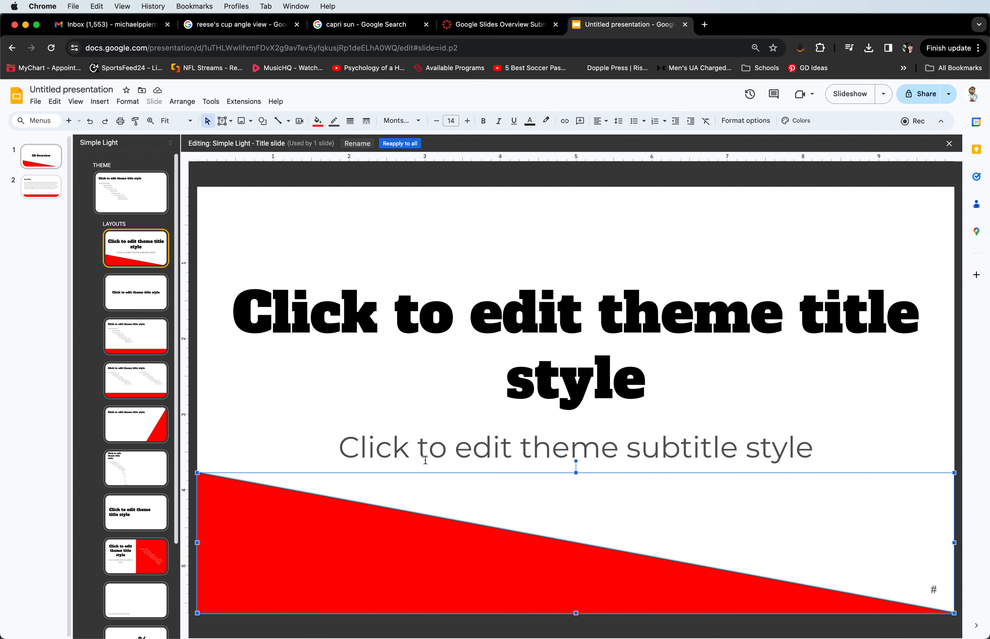
right_click(330, 552)
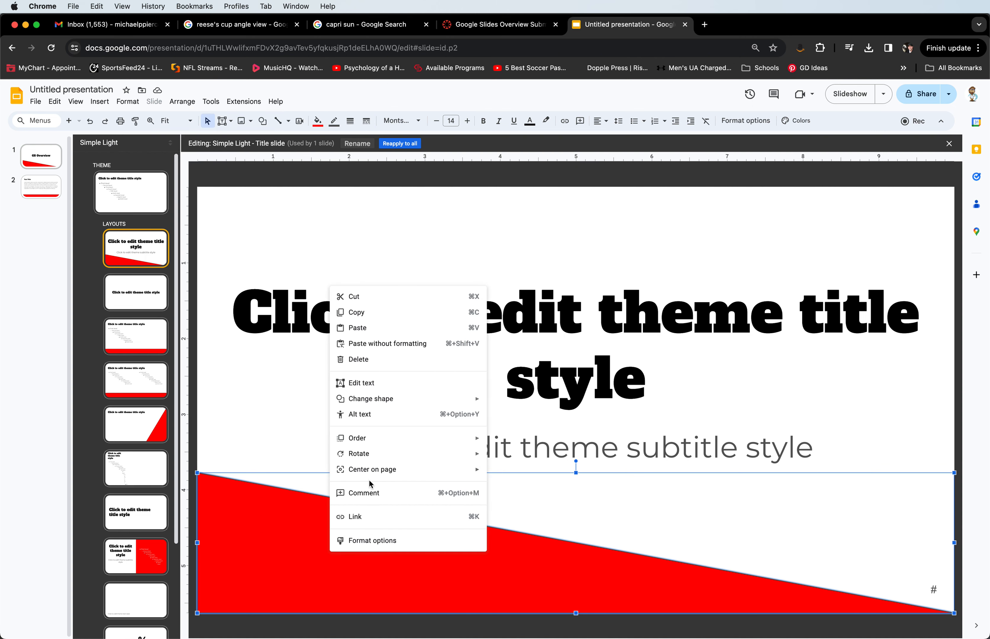
mouse_move(391, 457)
left_click(308, 524)
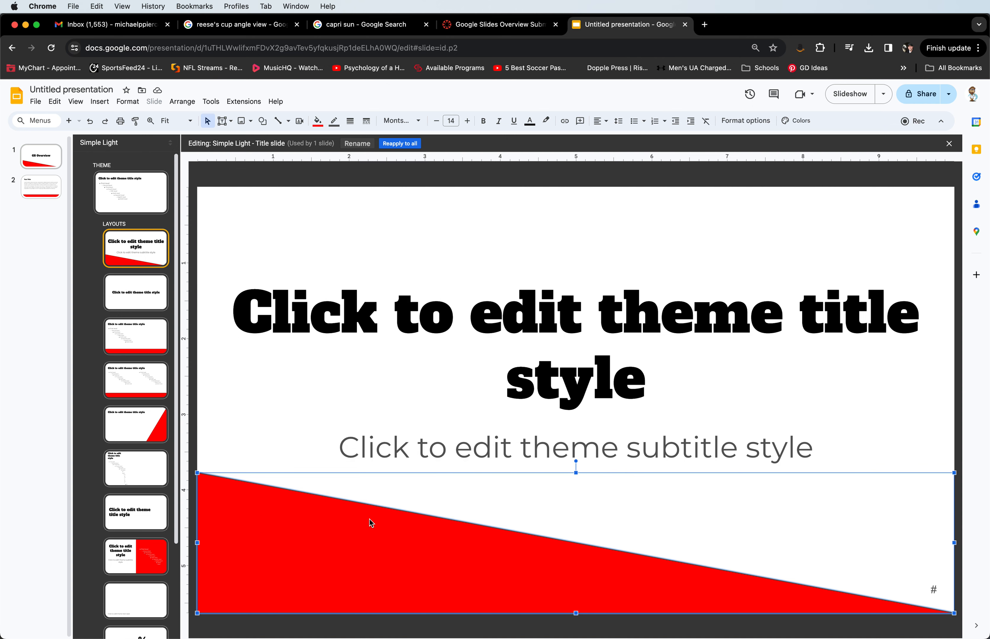
left_click(433, 512)
right_click(361, 514)
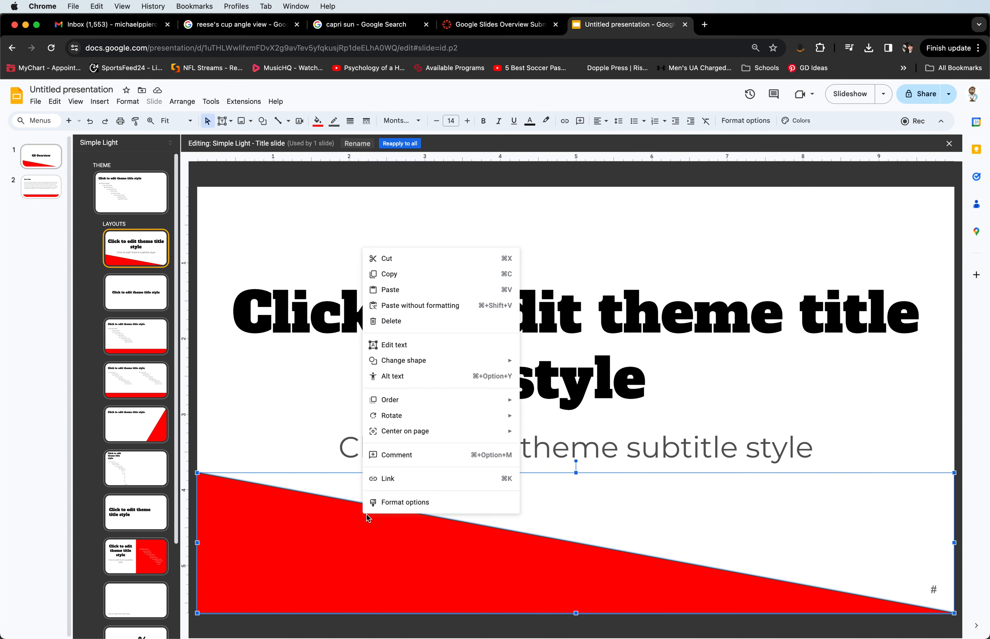
left_click(423, 503)
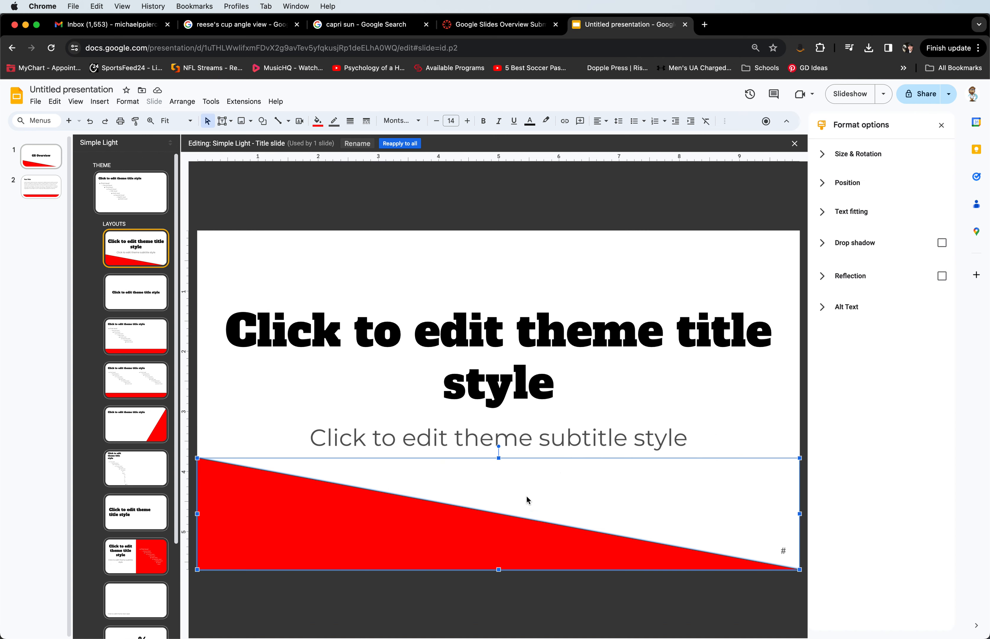
left_click(942, 125)
left_click(495, 183)
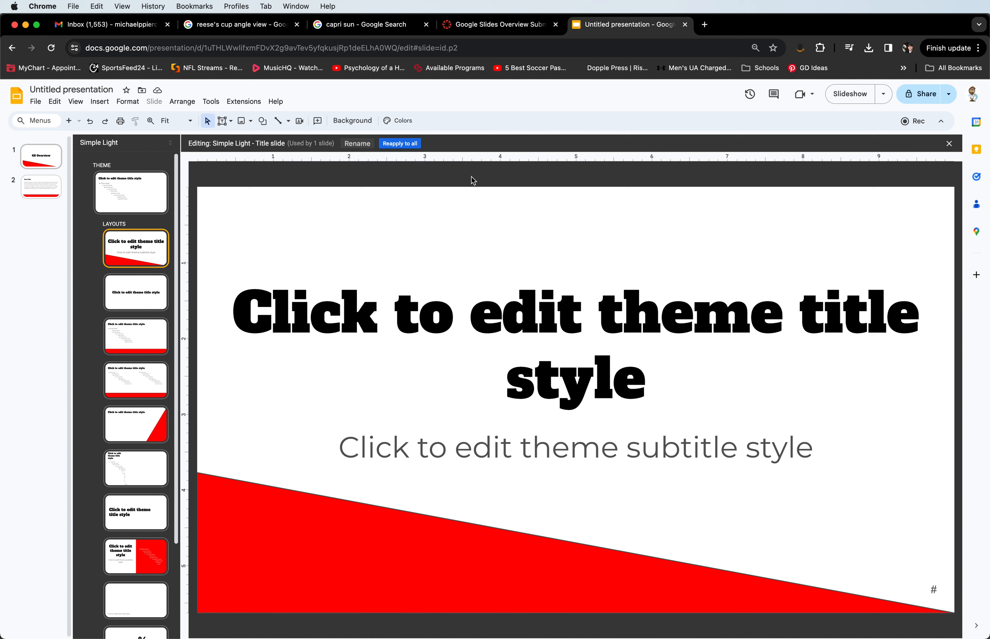
Fill the Title slide layout's triangle with solid blue.
left_click(246, 552)
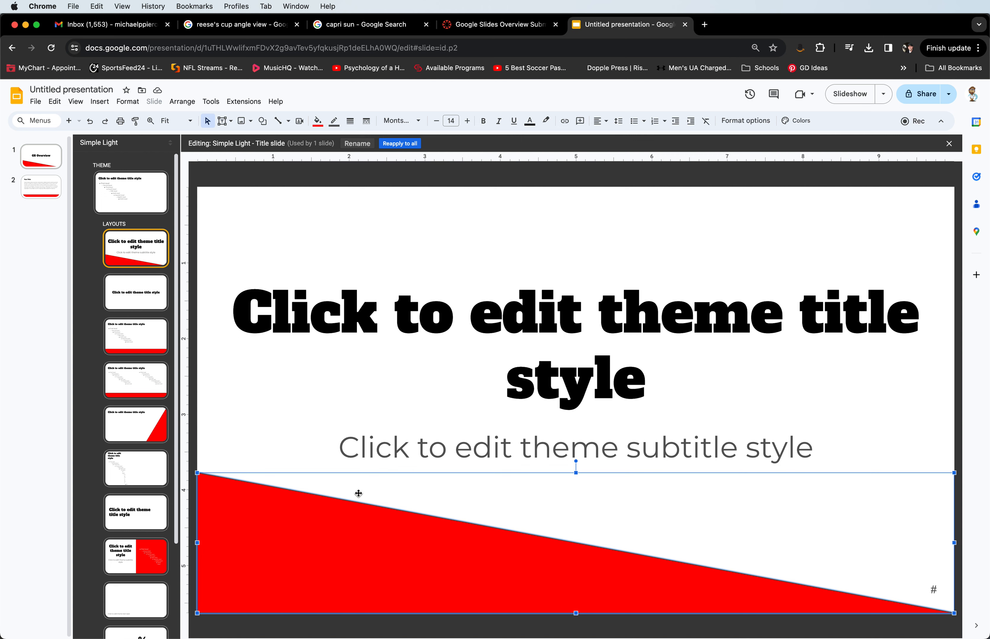
left_click(319, 121)
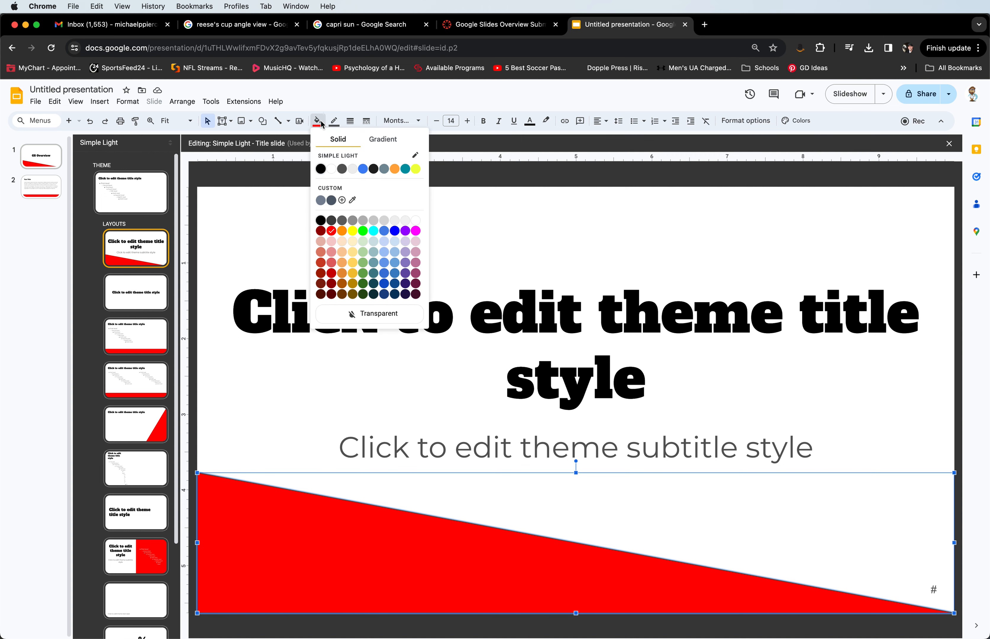
left_click(395, 230)
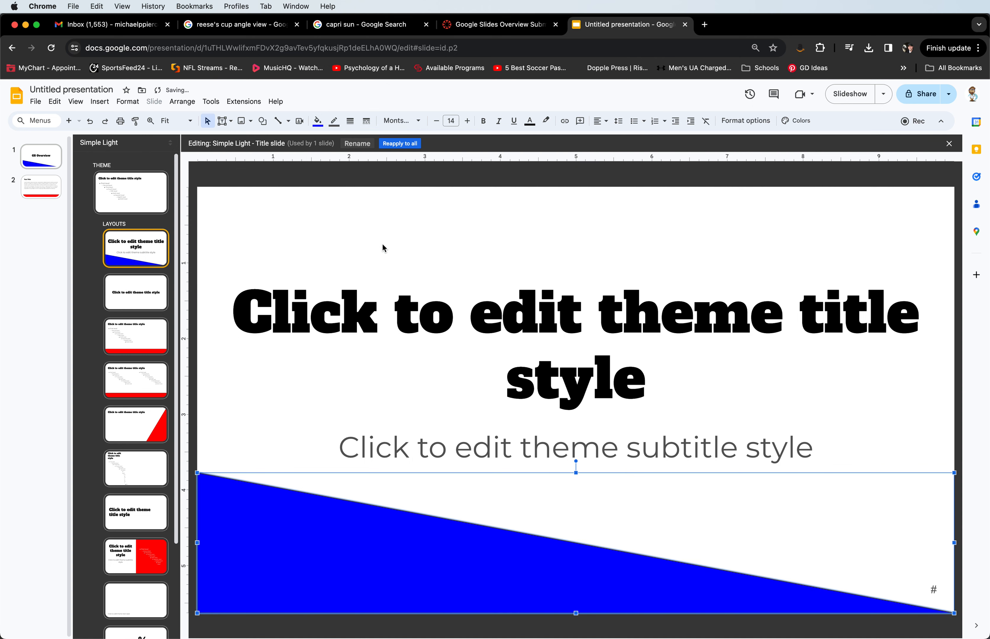
Fill the triangle with the preset dark red linear gradient and deselect it.
left_click(317, 122)
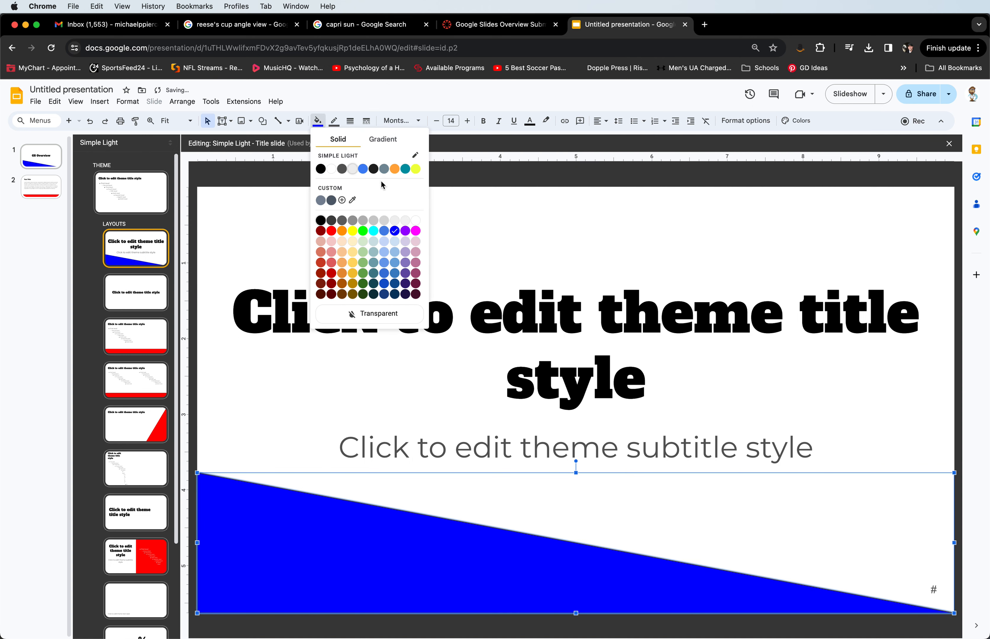
left_click(378, 141)
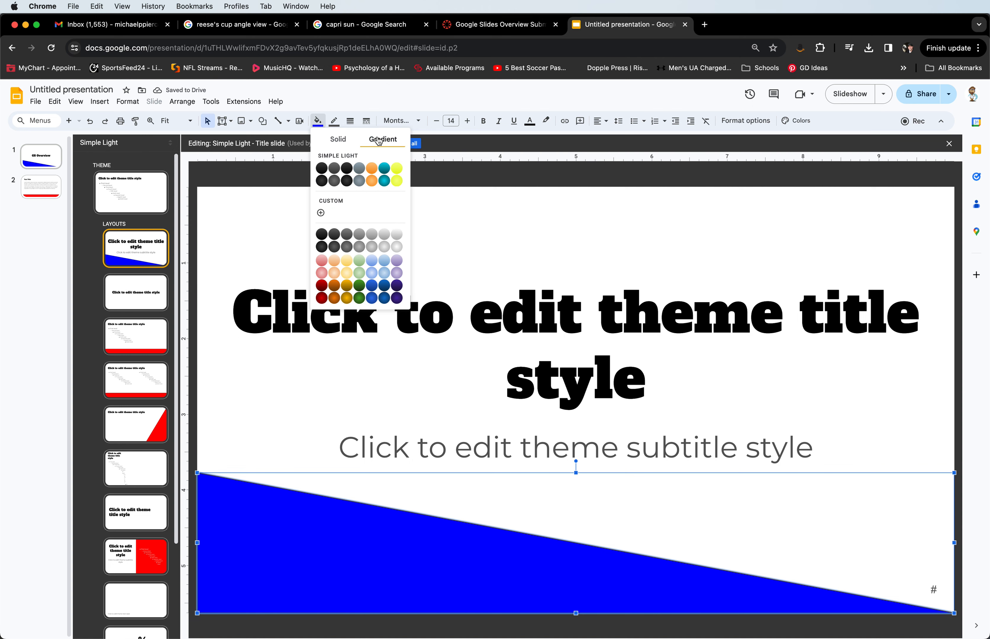
left_click(324, 288)
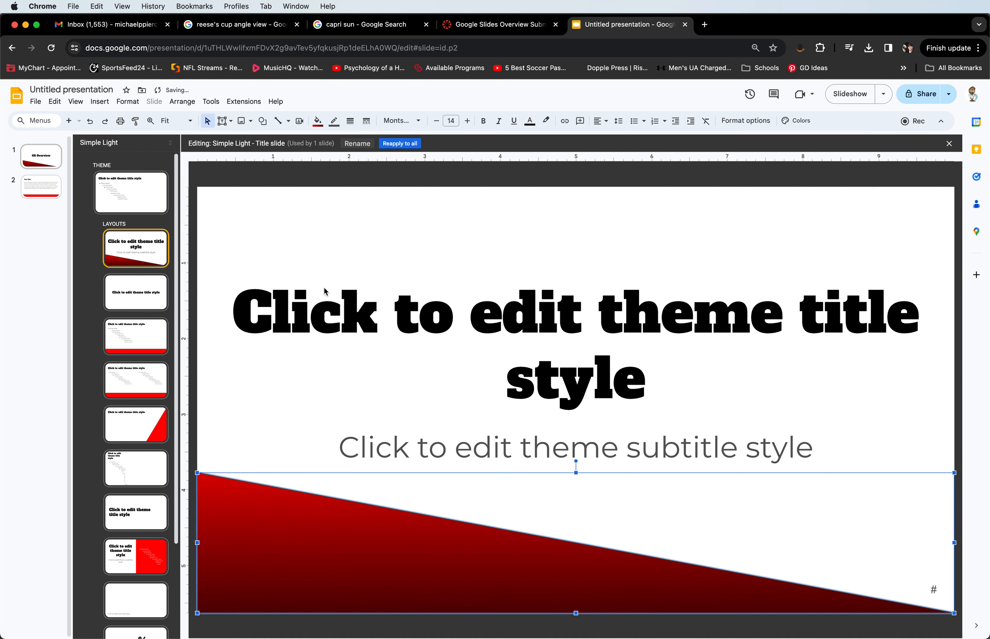
left_click(361, 260)
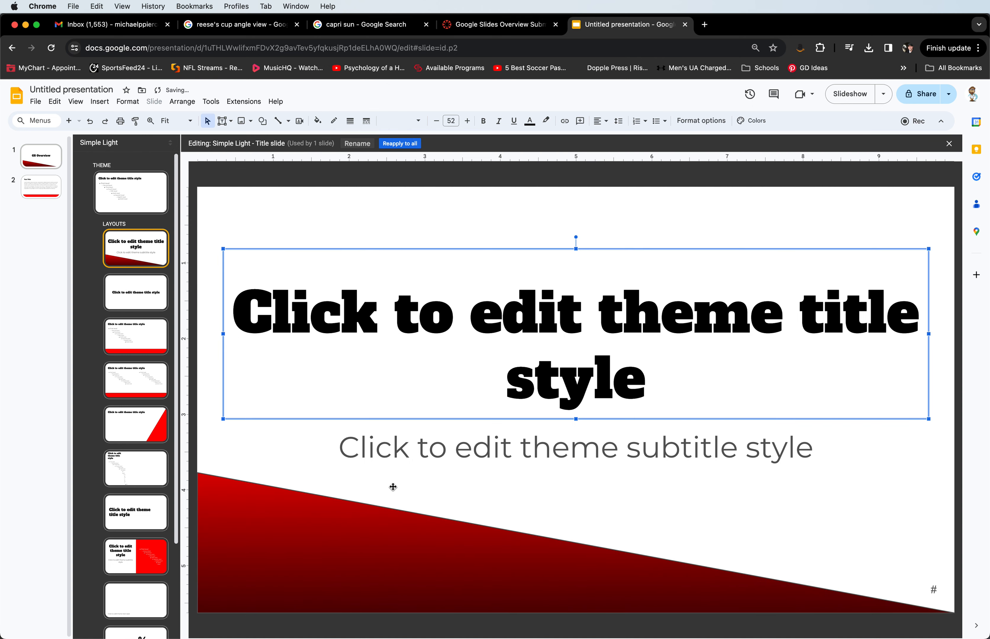
Make the triangle's border transparent and fill it with the Simple Light theme's teal linear gradient.
left_click(325, 529)
left_click(334, 121)
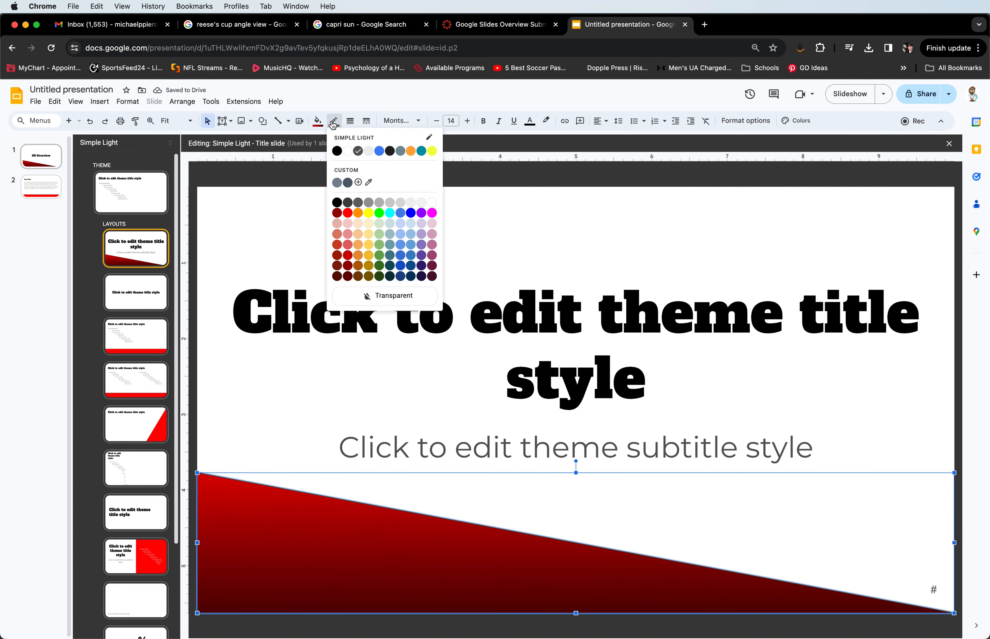
left_click(369, 308)
left_click(318, 120)
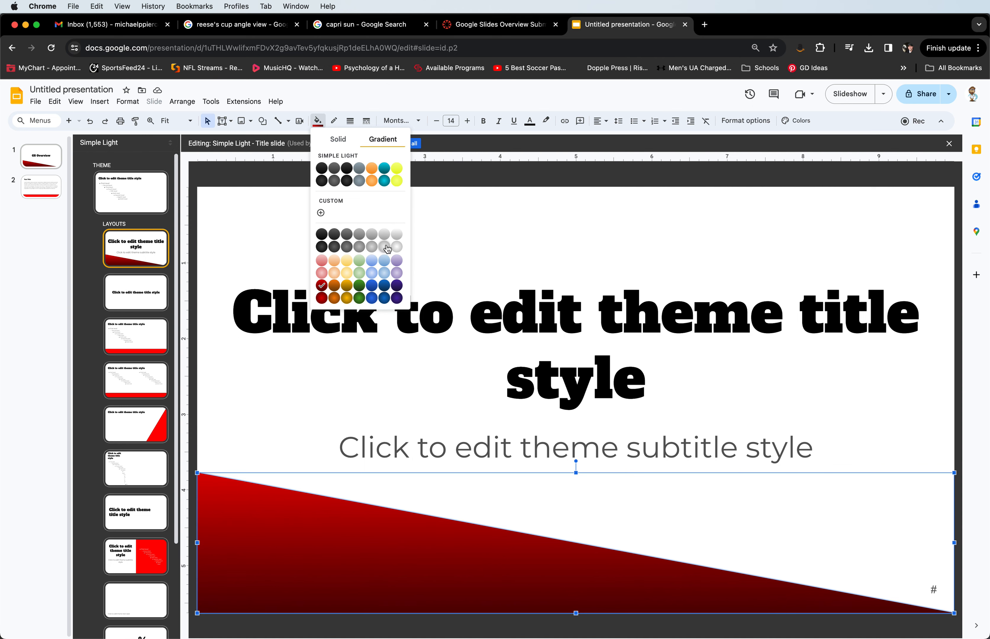
left_click(384, 168)
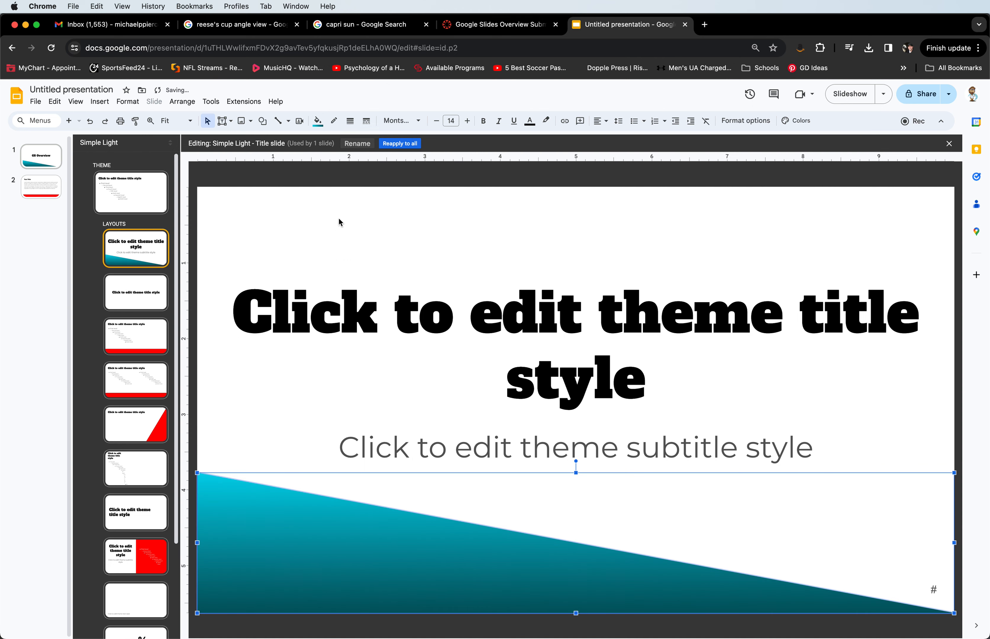
Start a custom gradient for the triangle with the Radial type and its center at Top left.
left_click(317, 121)
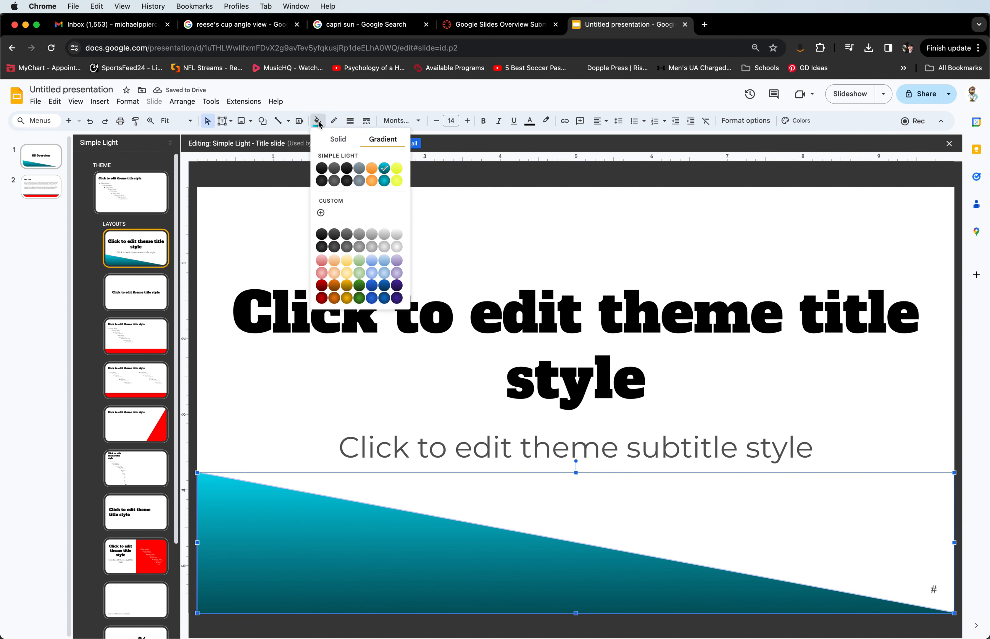
left_click(321, 213)
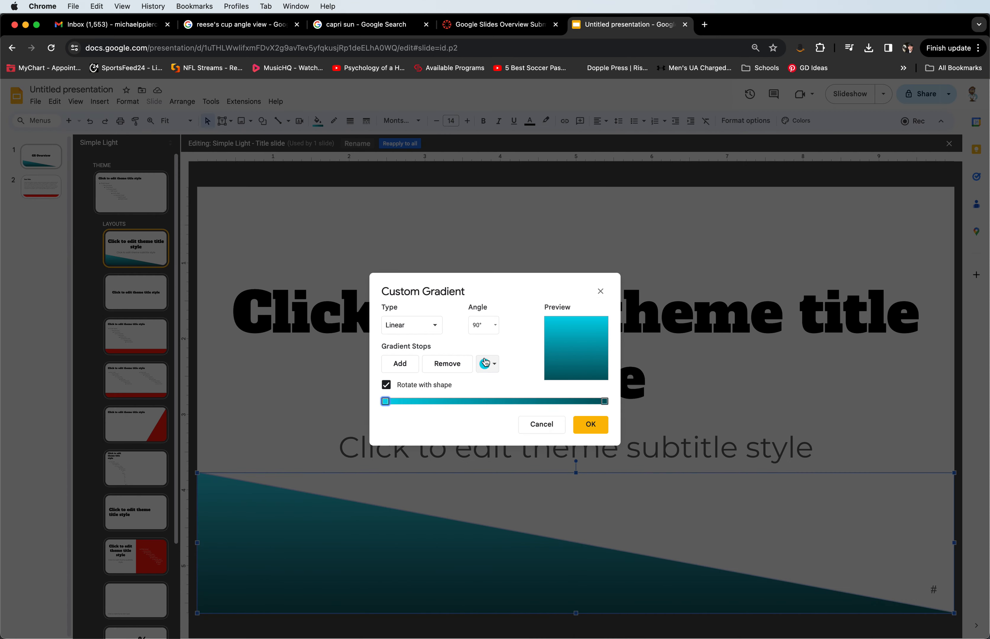
left_click(427, 330)
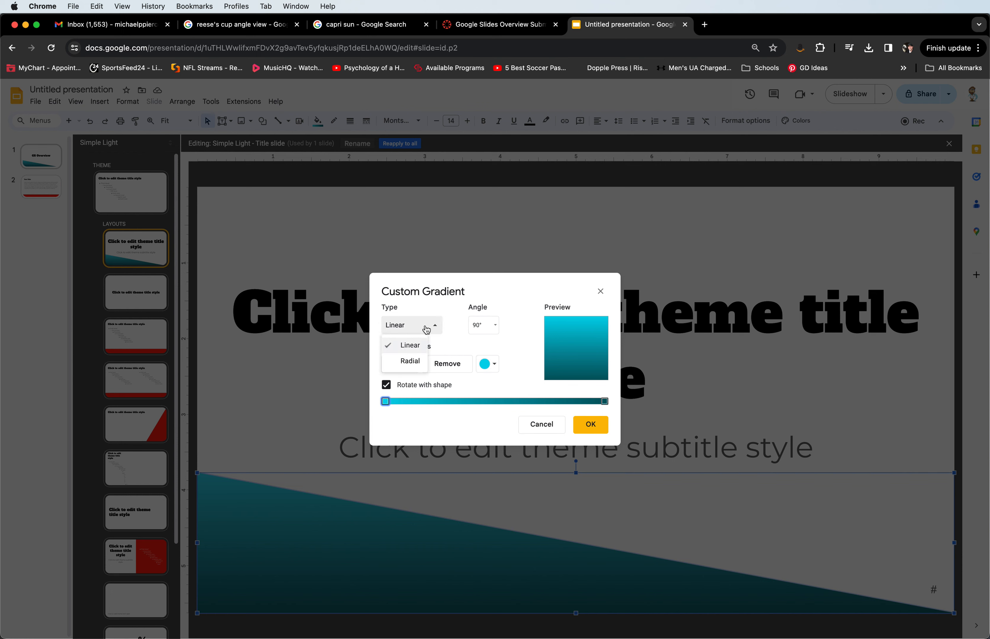
left_click(419, 363)
left_click(478, 325)
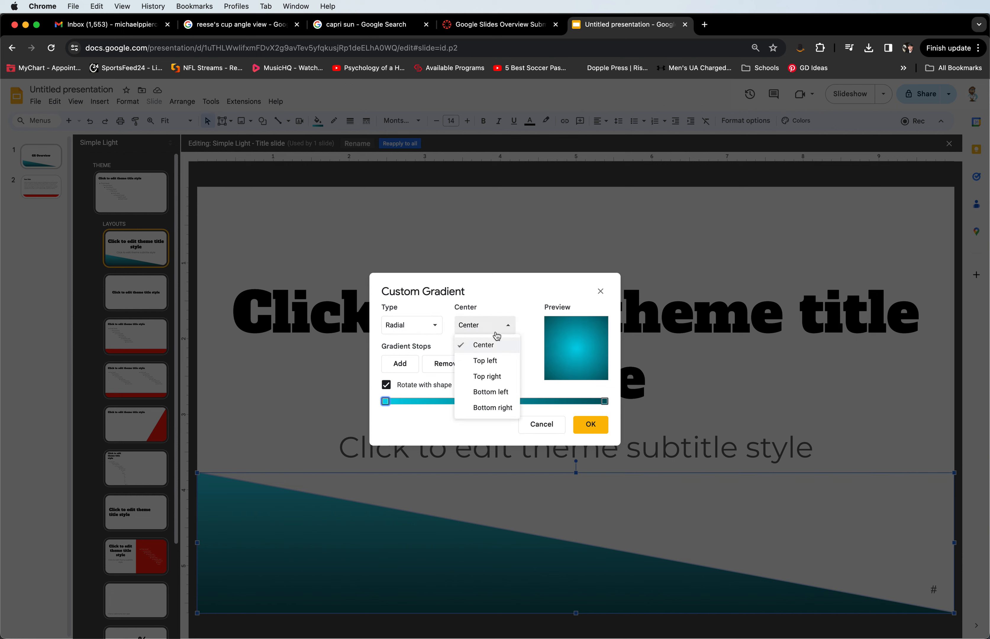
left_click(494, 366)
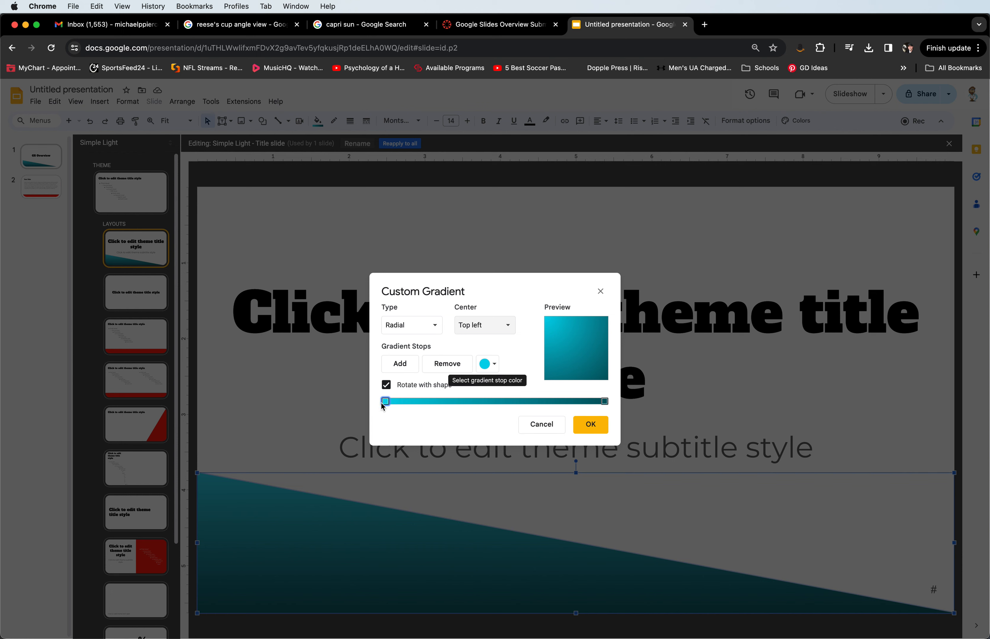
Try yellow and a dark red sampled from the screen as the color of the first gradient stop.
left_click(496, 368)
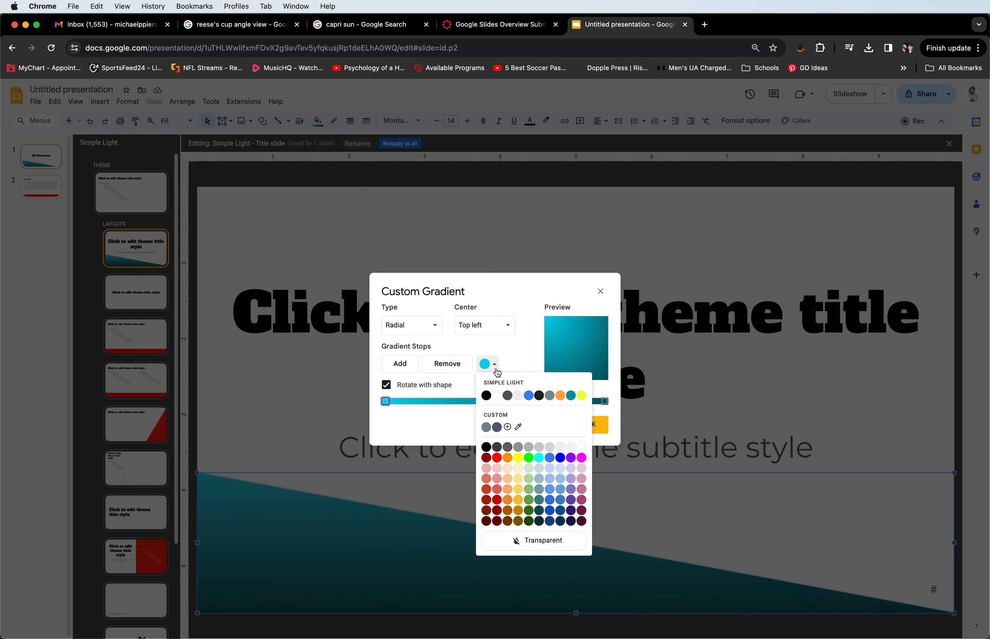
left_click(518, 457)
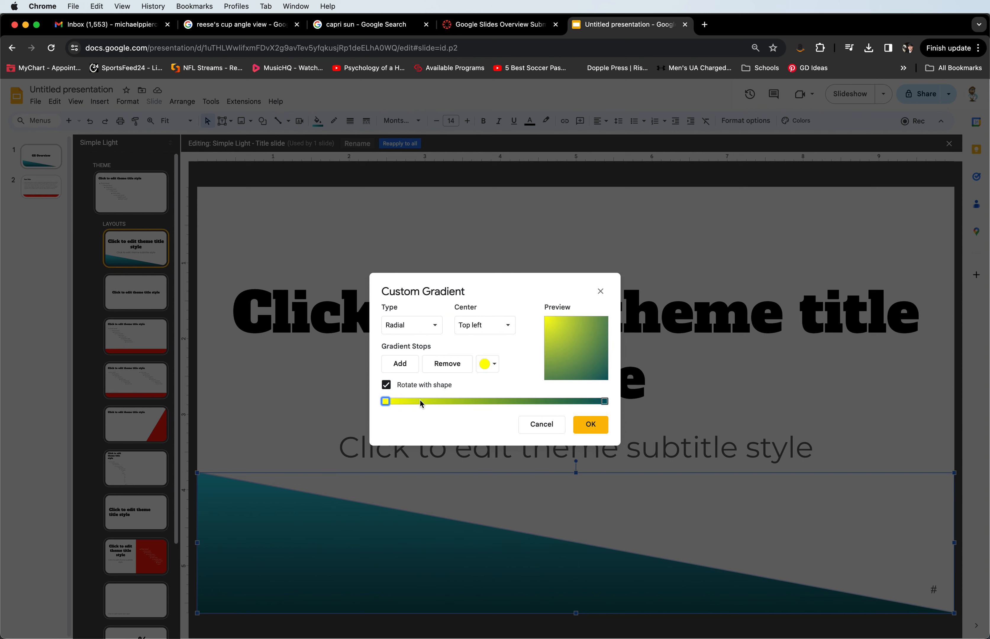
left_click(489, 365)
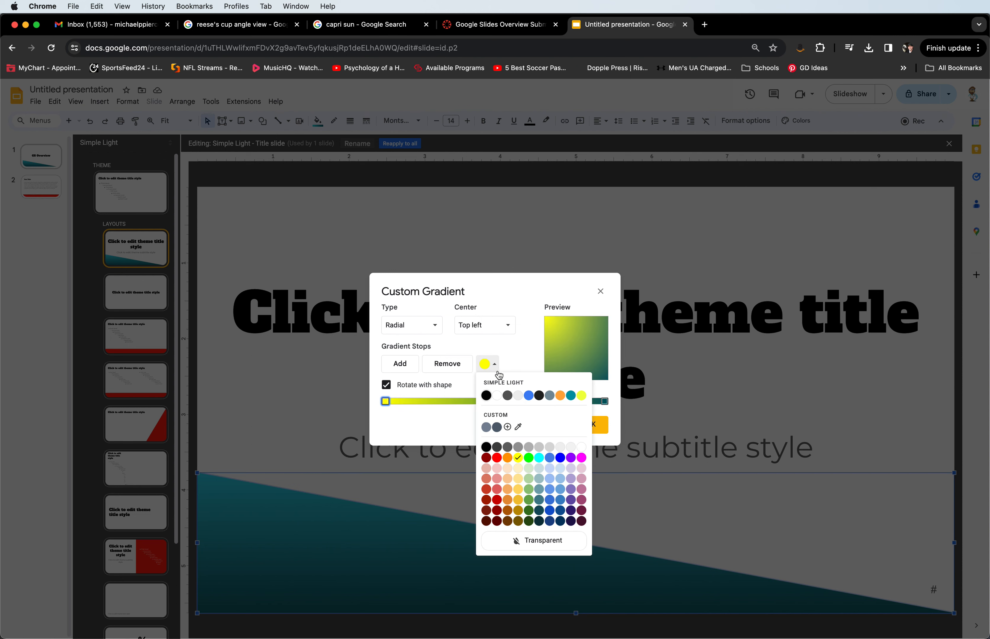
left_click(519, 427)
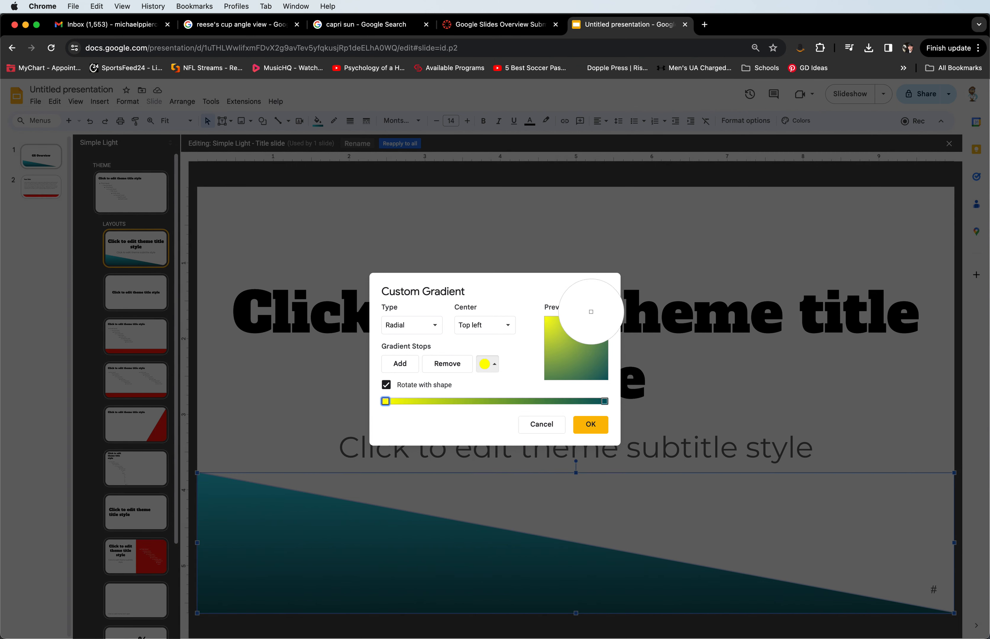
key("Escape")
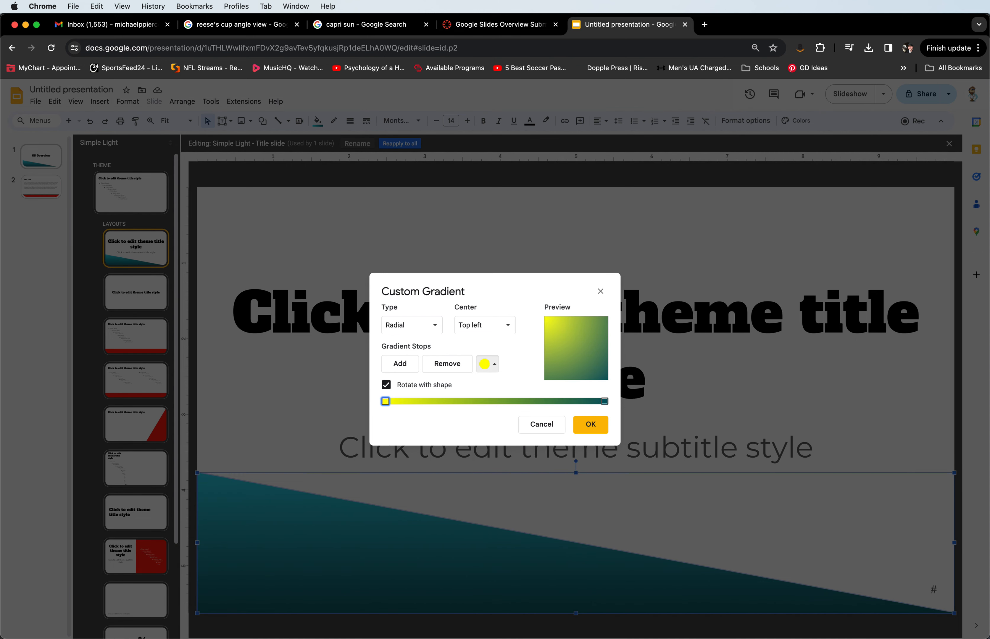
left_click(989, 390)
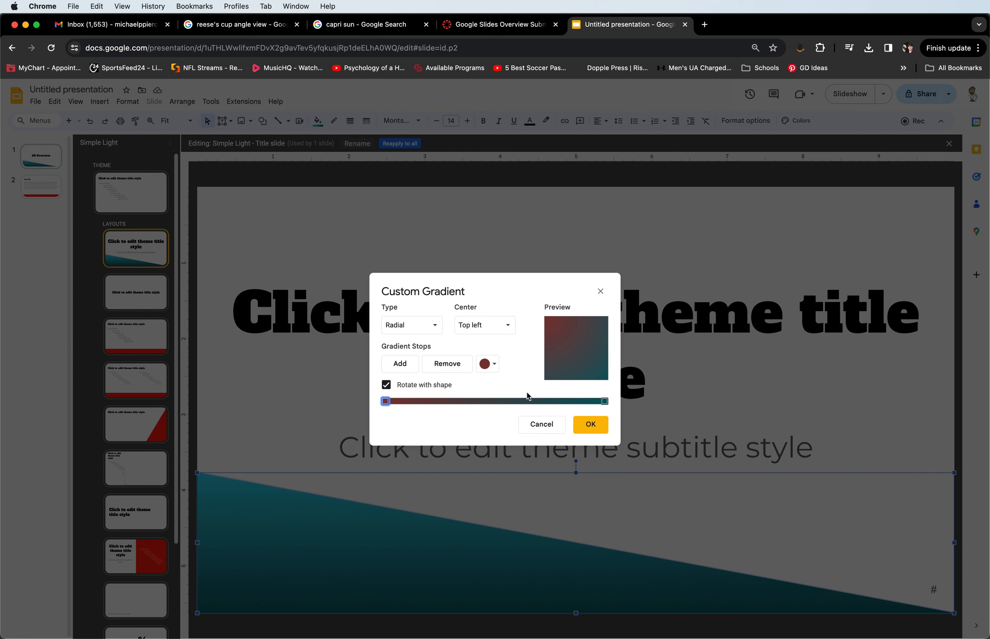
Color the first gradient stop pink by sampling the MusicHQ bookmark icon with the eyedropper.
left_click(486, 364)
left_click(591, 432)
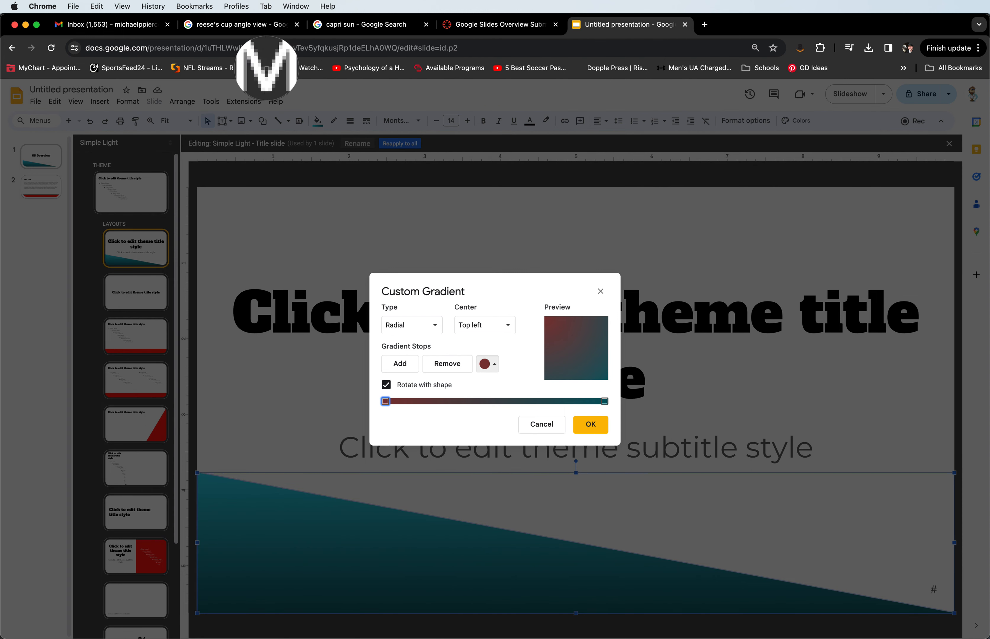
left_click(257, 69)
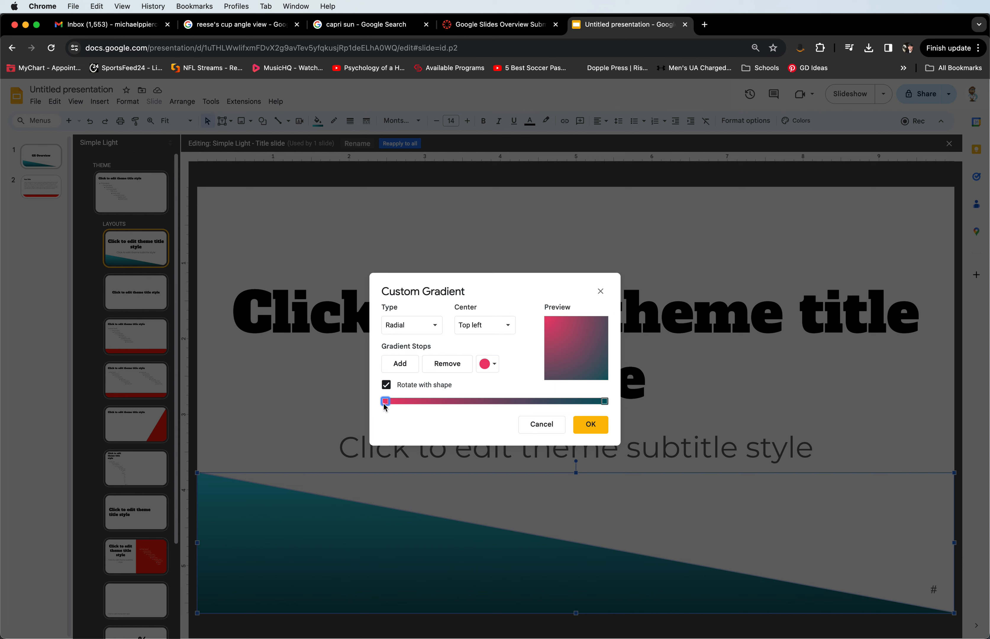
Add a middle gradient stop and color it dark teal by sampling the far end of the gradient bar.
left_click(605, 401)
left_click(410, 369)
left_click(490, 365)
left_click(539, 427)
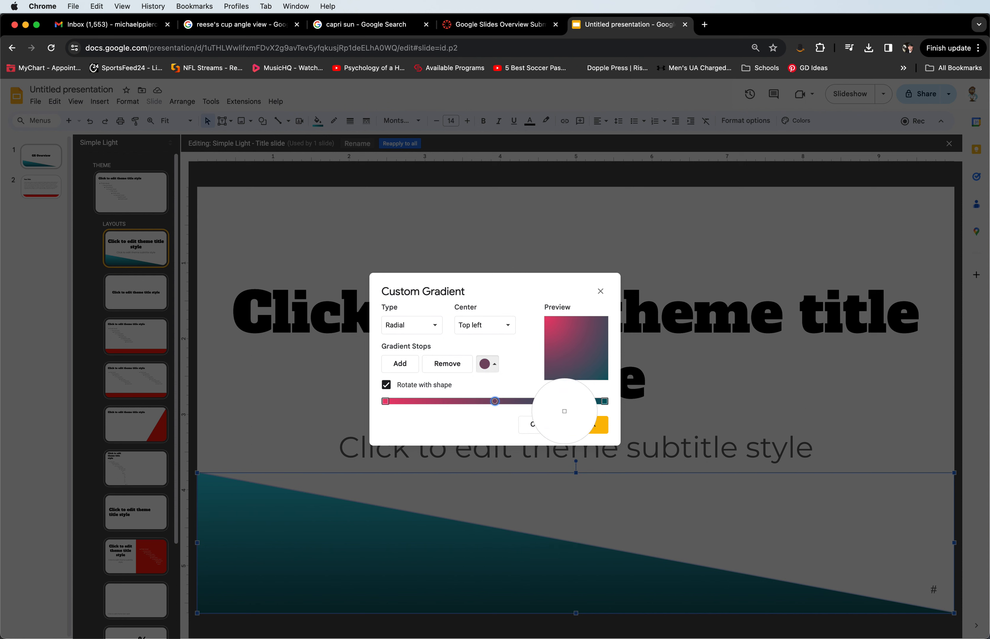
left_click(603, 401)
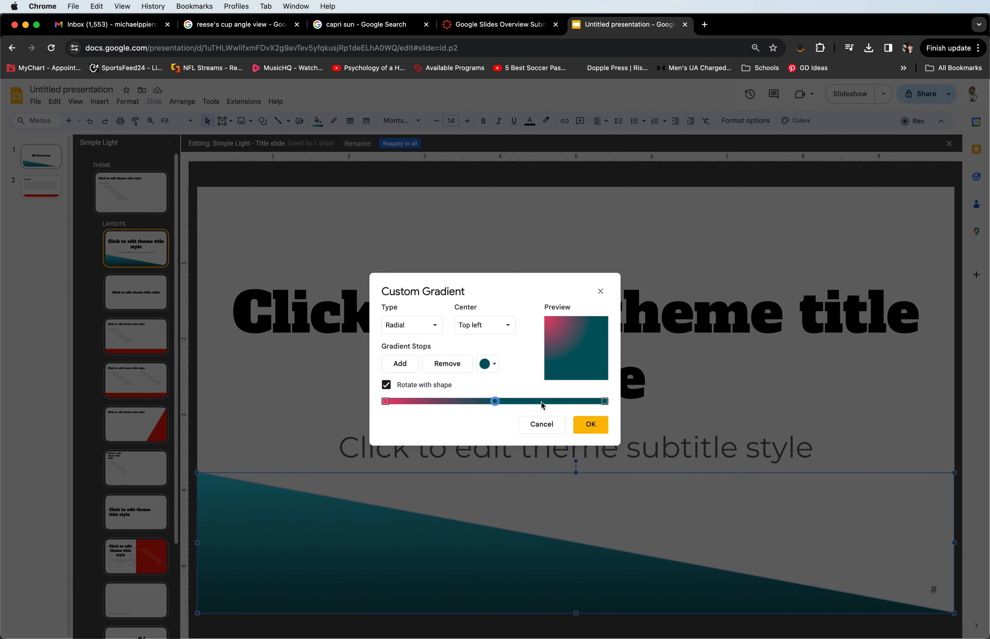
Try pink as the color of the last gradient stop and shift the teal middle stop toward that end.
left_click(605, 403)
left_click(494, 364)
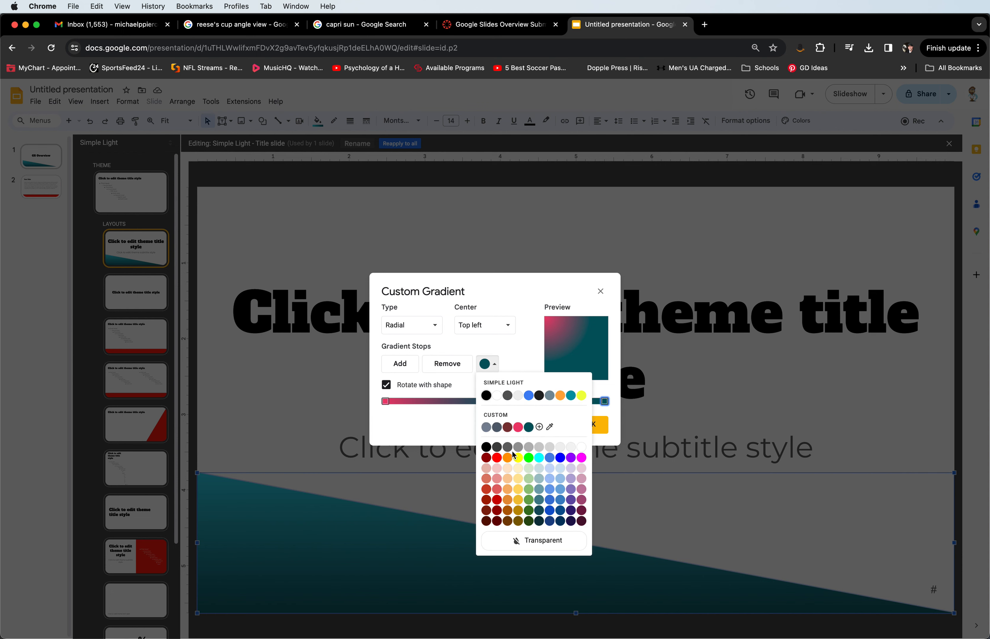
left_click(521, 426)
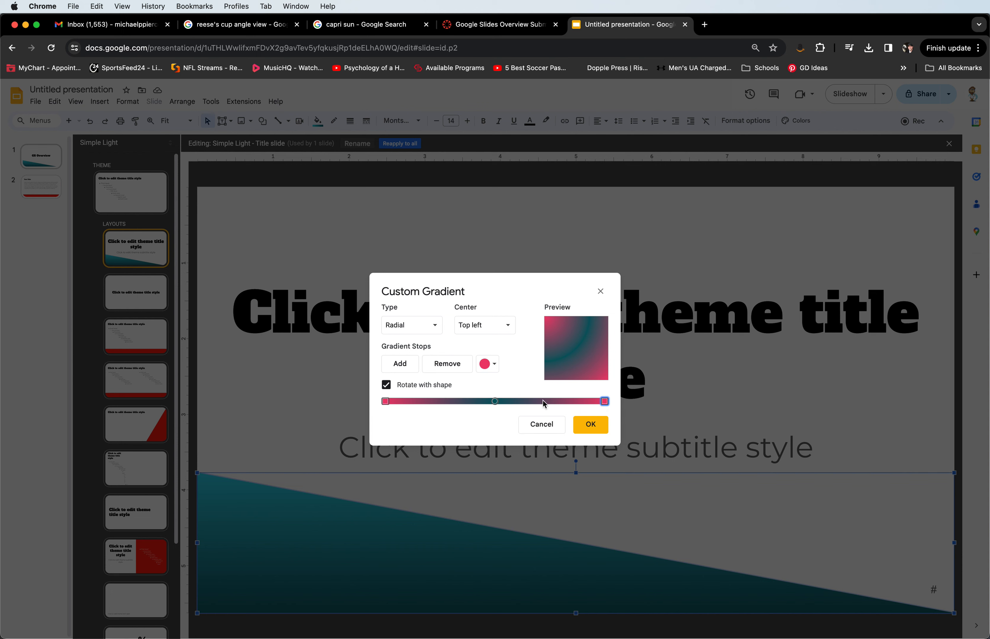
left_click(495, 402)
left_click_drag(495, 402, 562, 405)
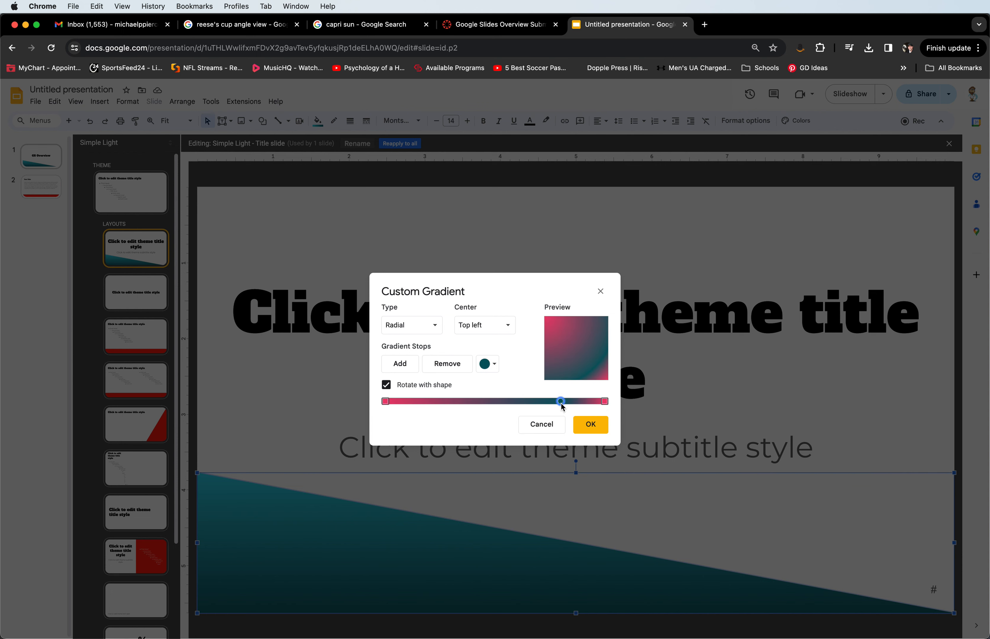
Recolor the last gradient stop dark teal by sampling the middle stop with the eyedropper.
left_click(601, 403)
left_click(488, 364)
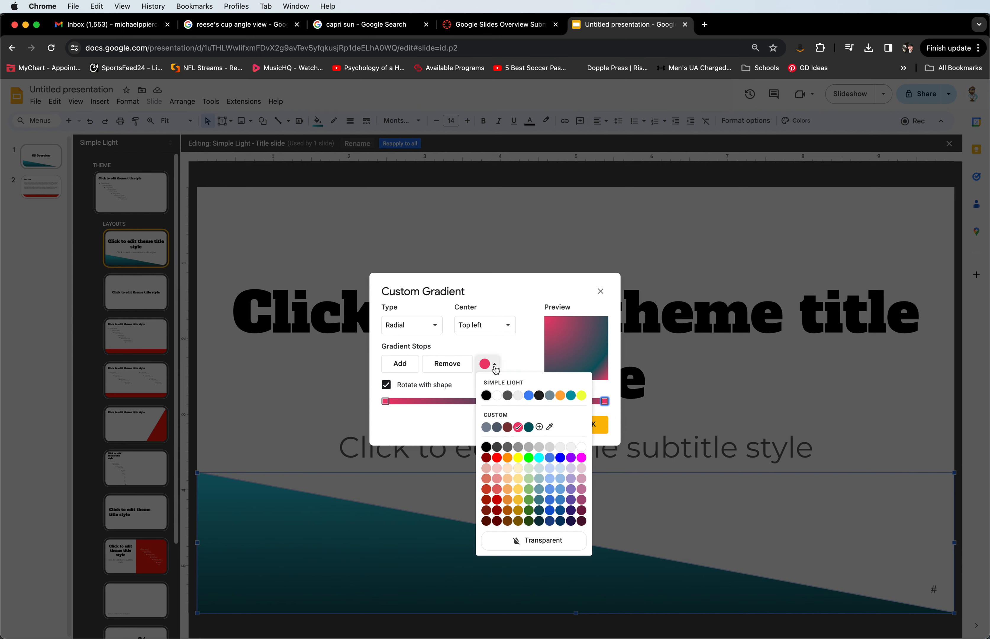
left_click(550, 427)
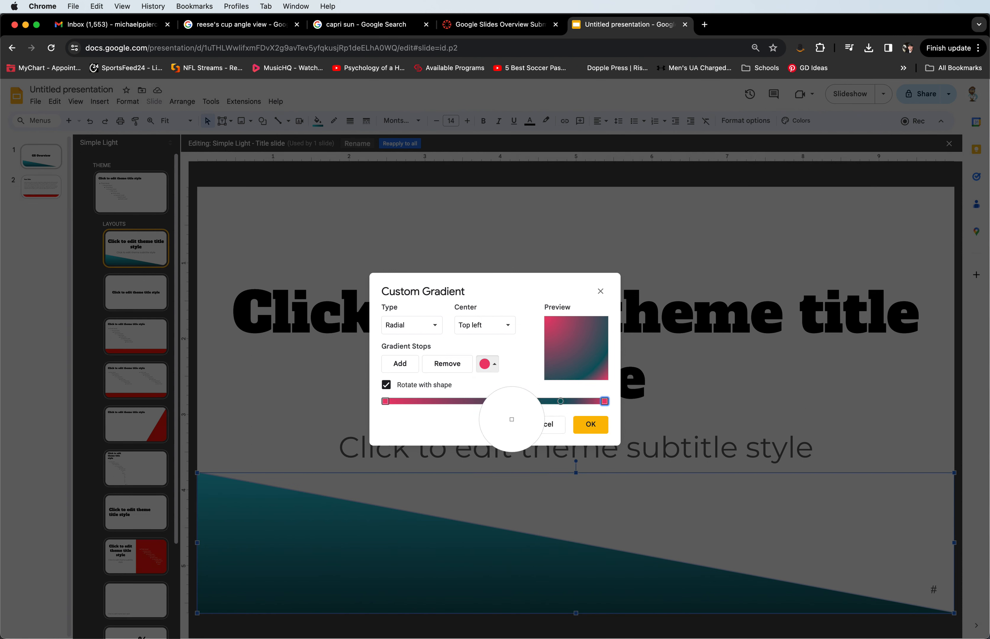
left_click(561, 401)
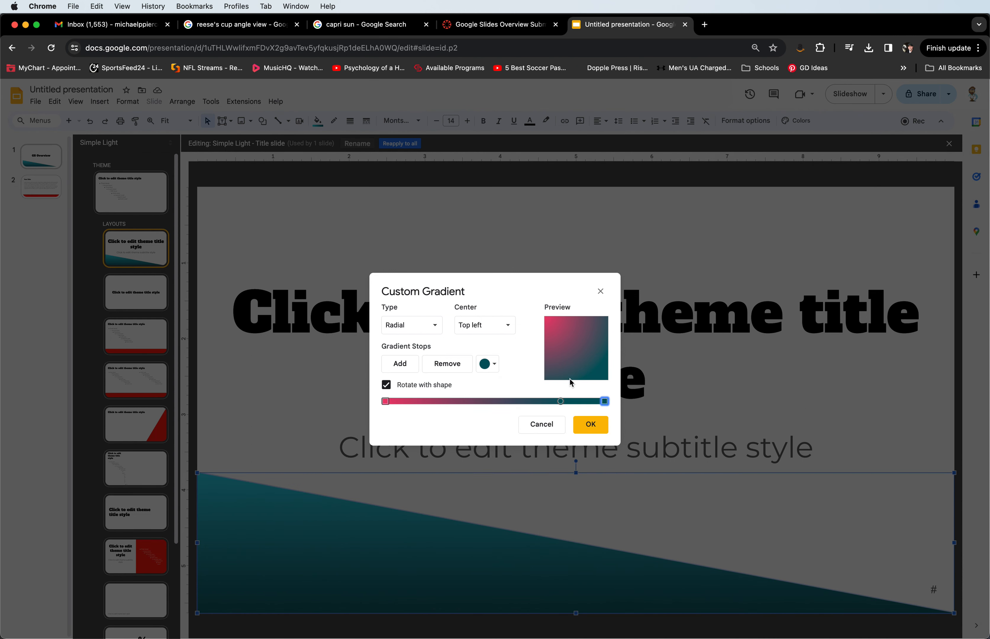
Remove the middle gradient stop and apply the pink-to-teal radial gradient to the title slide's triangle.
left_click_drag(561, 402, 500, 401)
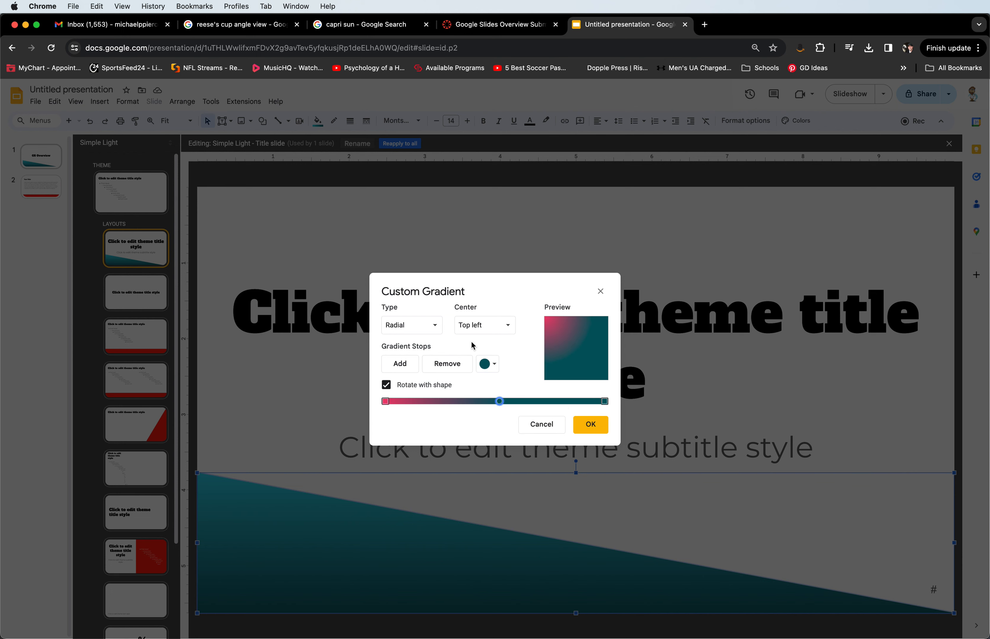
left_click(450, 368)
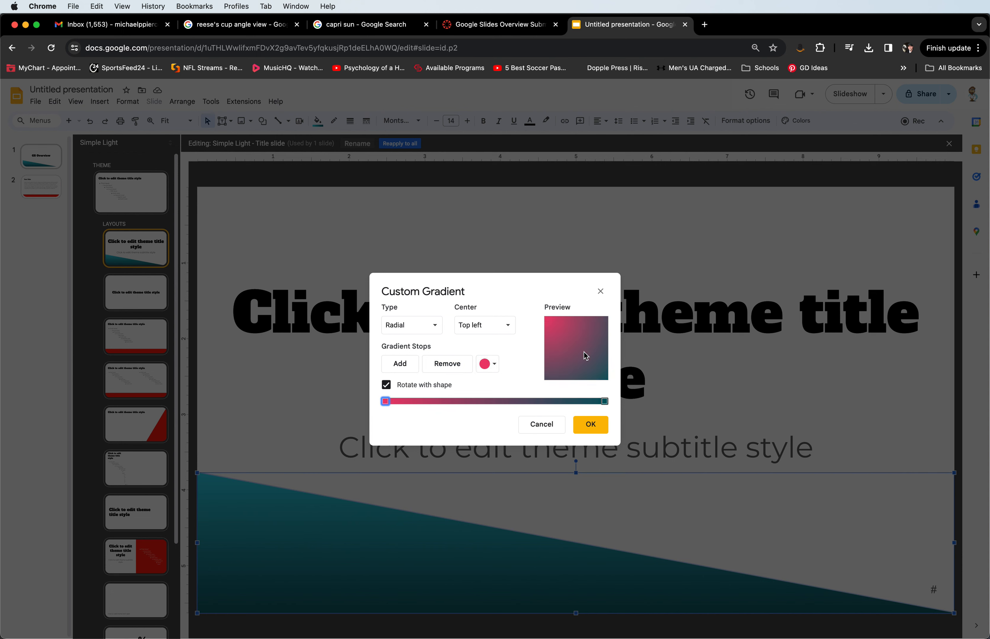
left_click(590, 424)
left_click(409, 217)
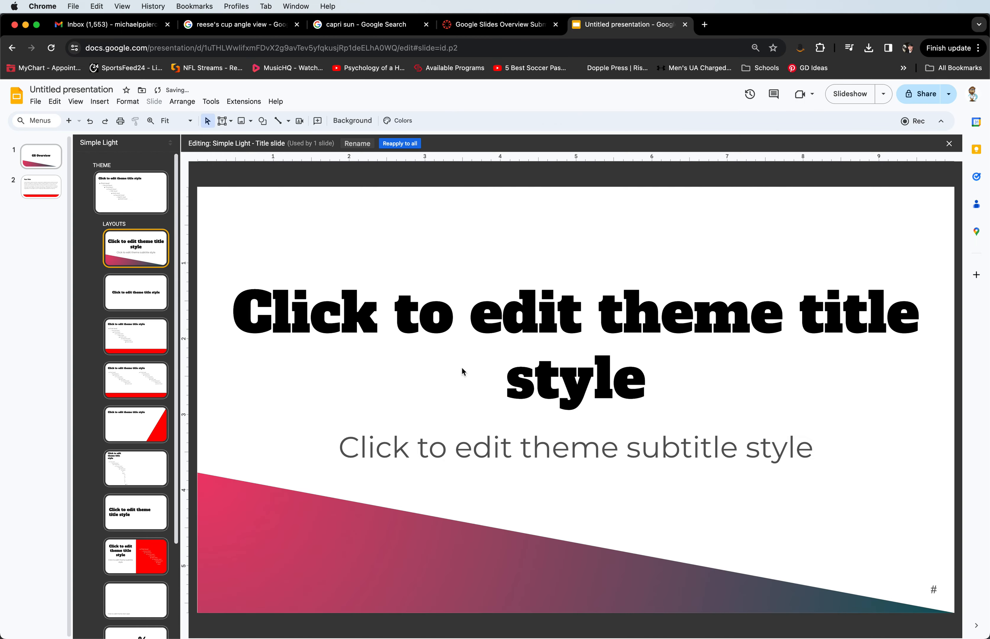
left_click(428, 588)
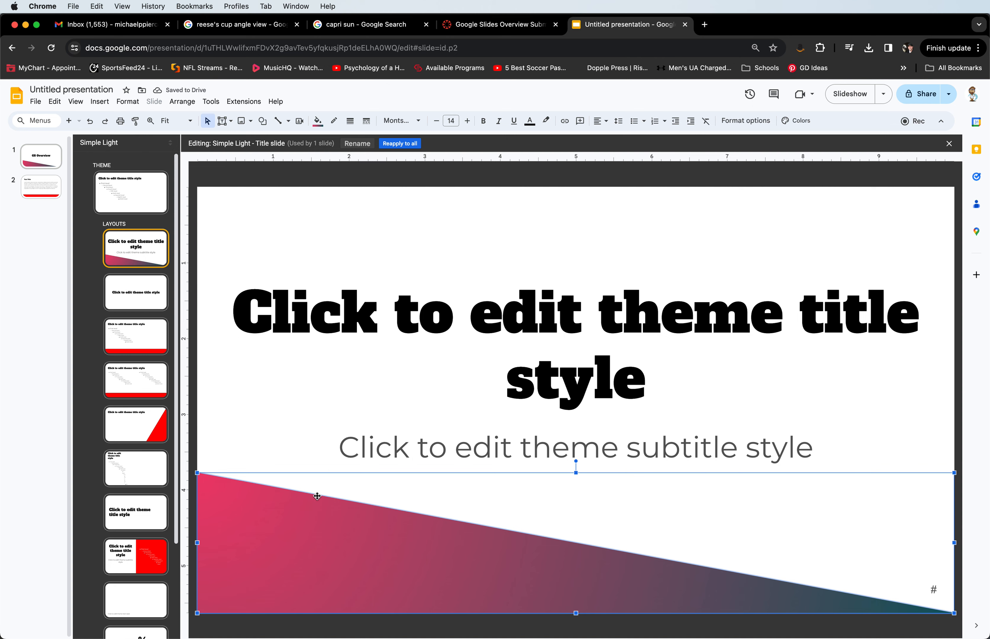
Fill the red bar at the bottom of the Title and body layout with the saved pink-to-teal custom gradient.
left_click(137, 309)
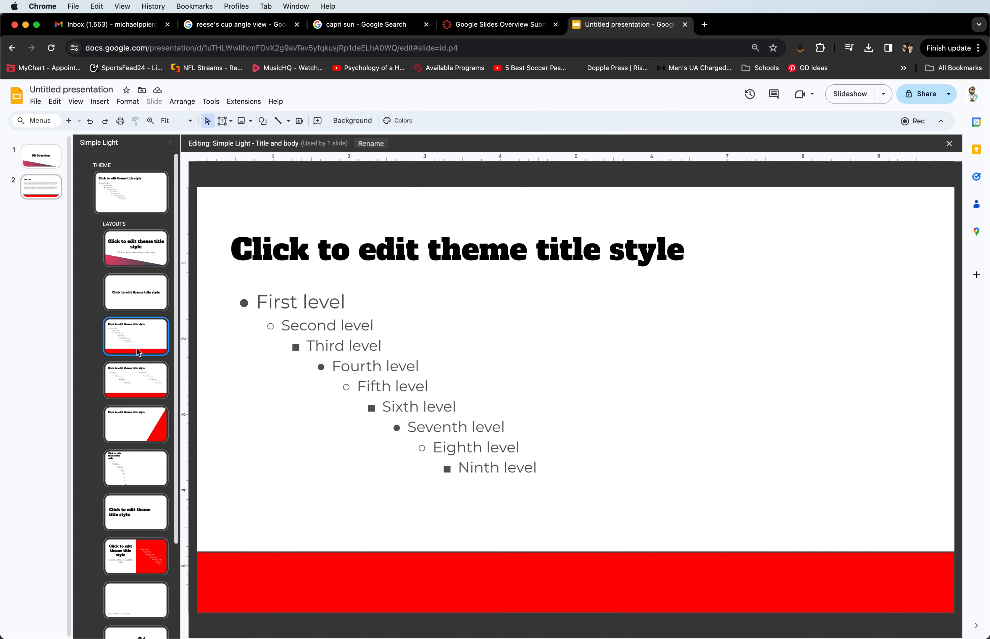
left_click(386, 571)
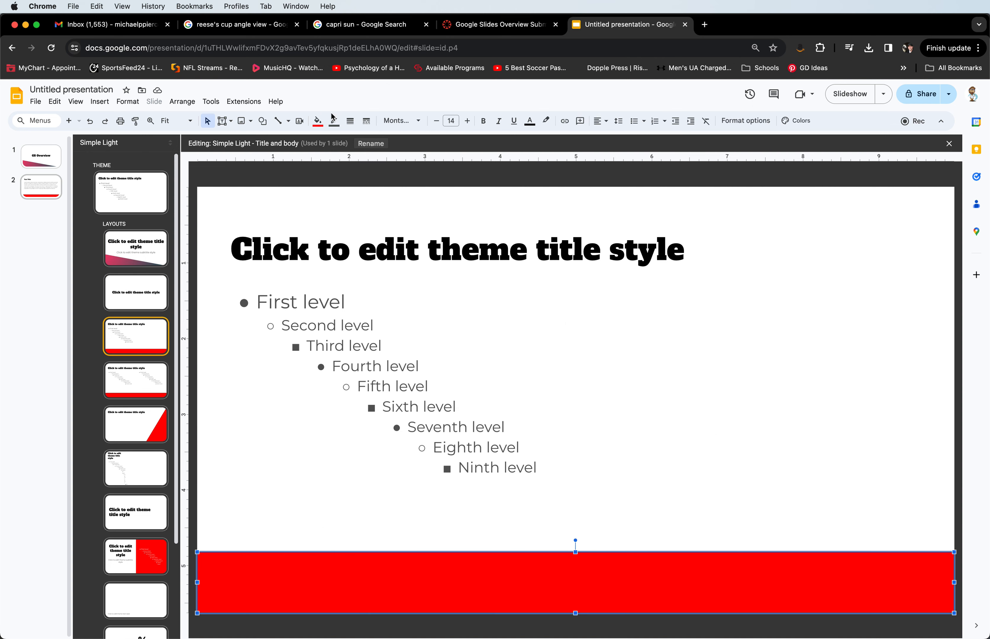
left_click(318, 122)
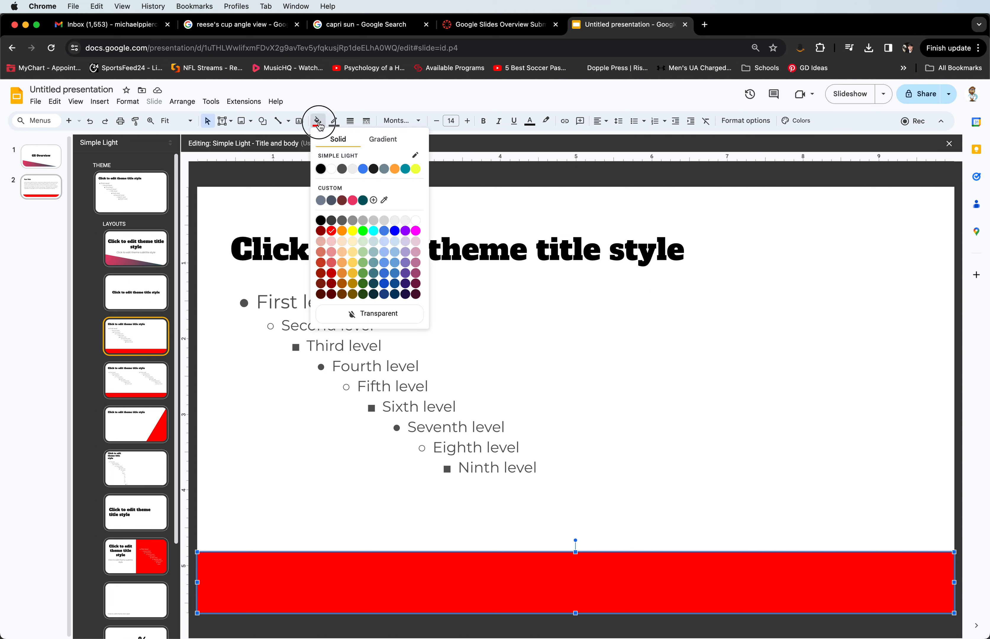
left_click(378, 142)
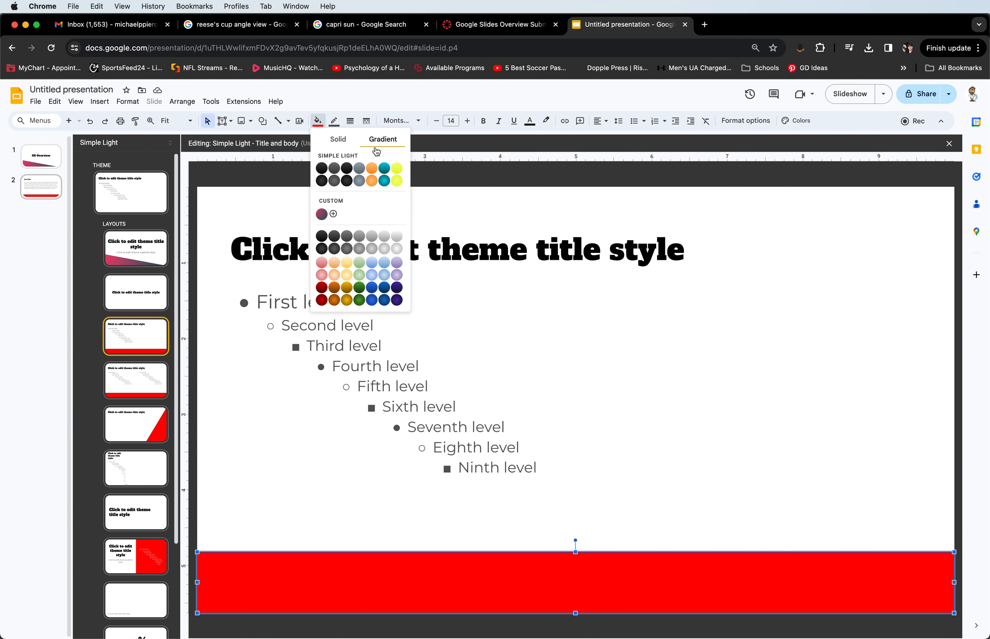
left_click(322, 214)
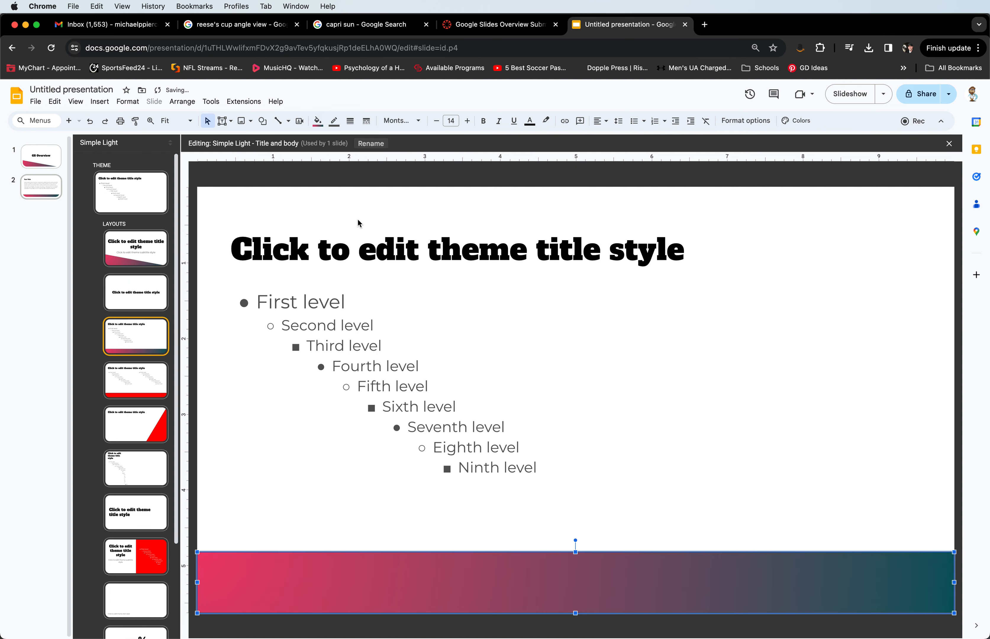
left_click(490, 194)
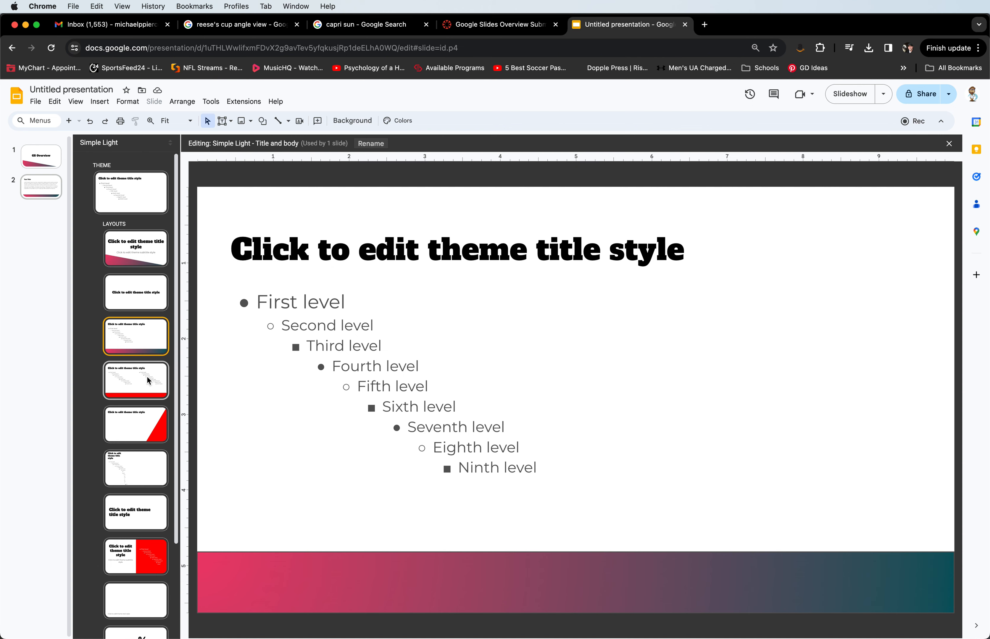
Try a teal theme gradient on the bottom bar of the Title and two columns layout and open its border color options.
left_click(138, 279)
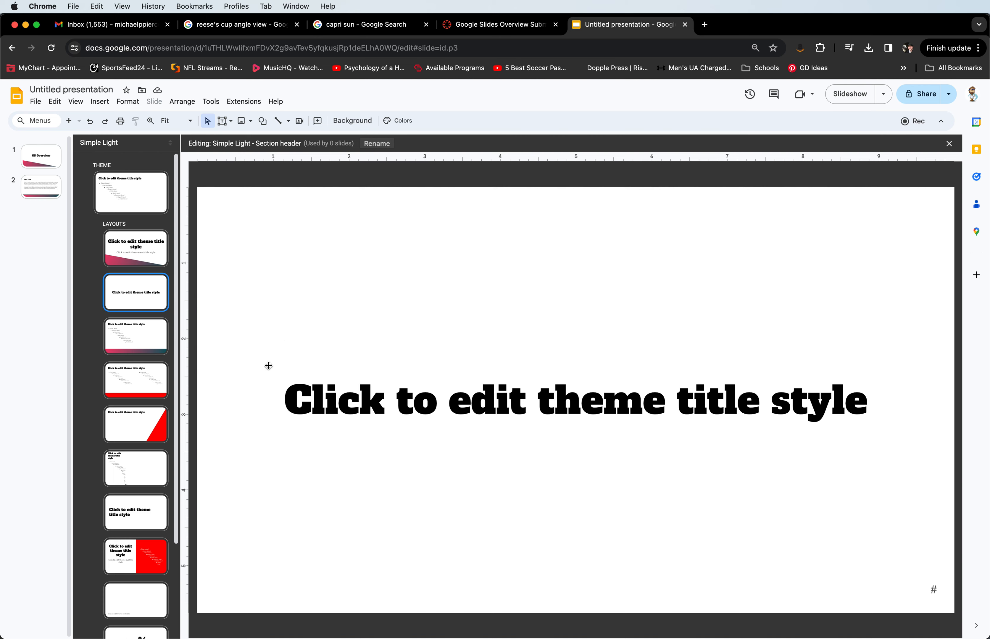
left_click(145, 389)
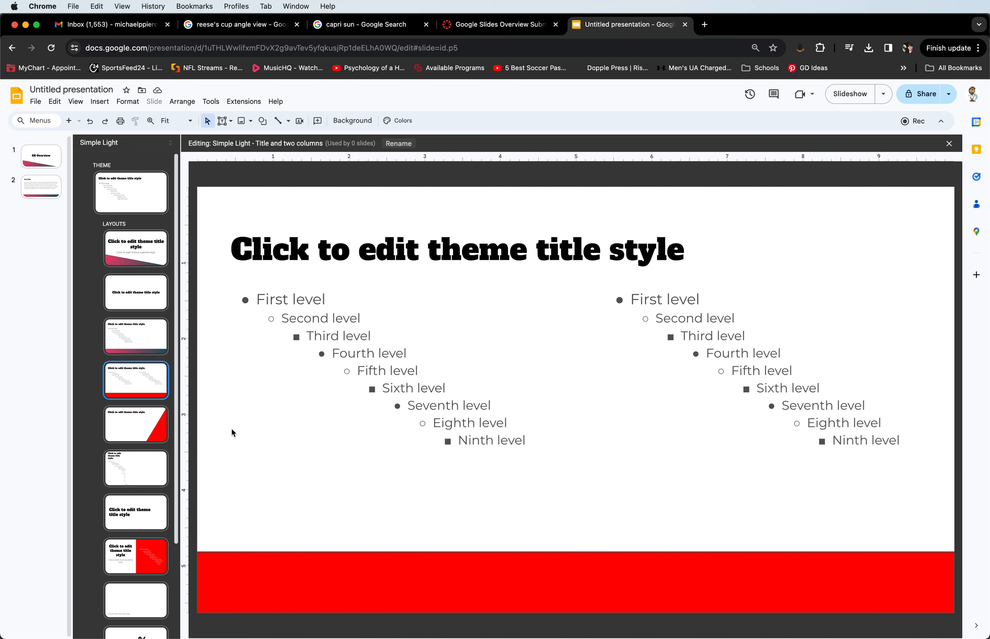
left_click(339, 584)
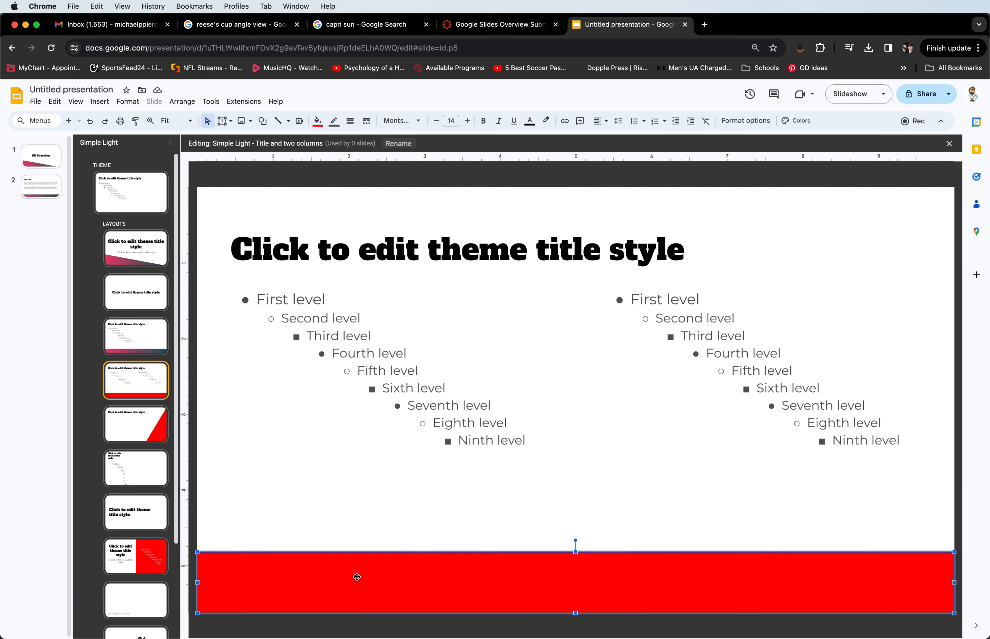
left_click(318, 120)
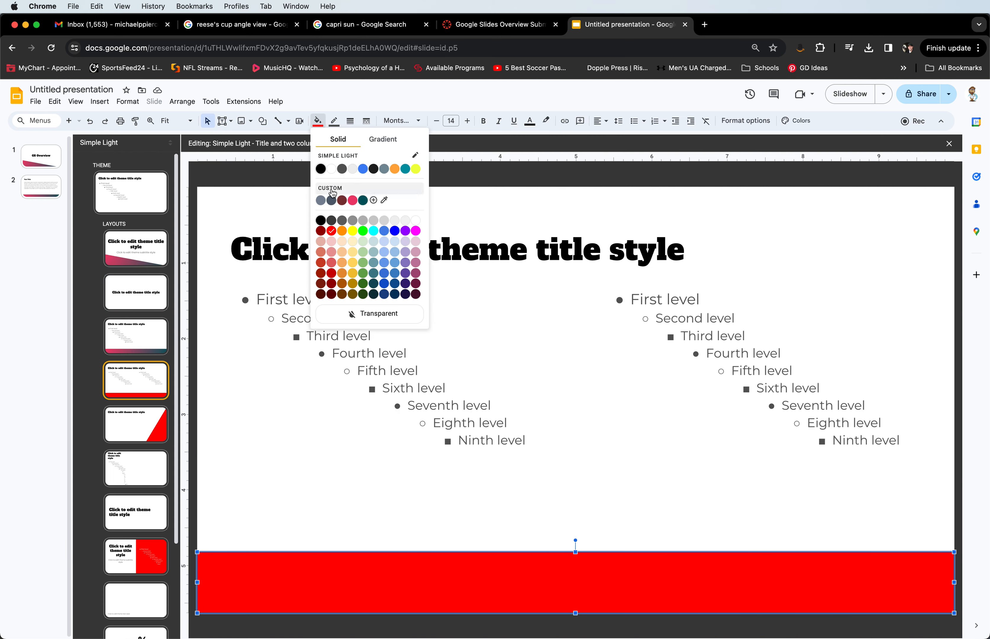
left_click(383, 139)
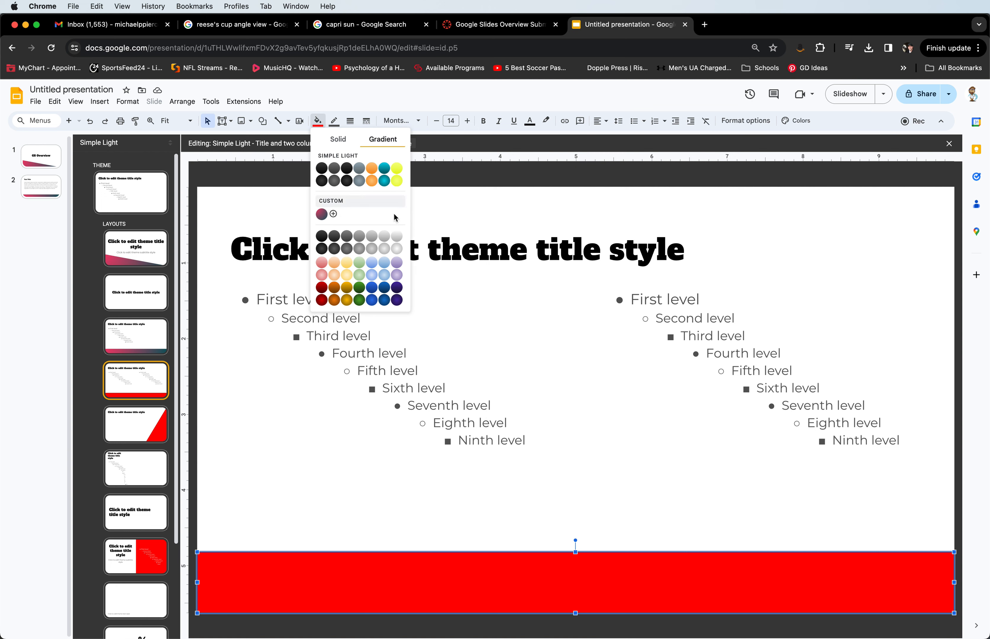
left_click(385, 182)
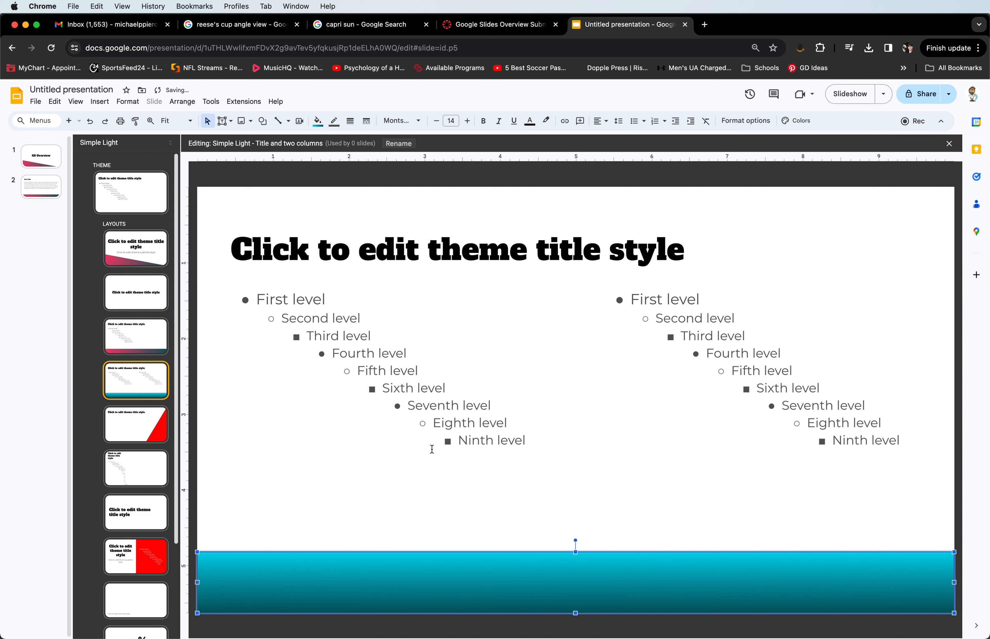
left_click(334, 121)
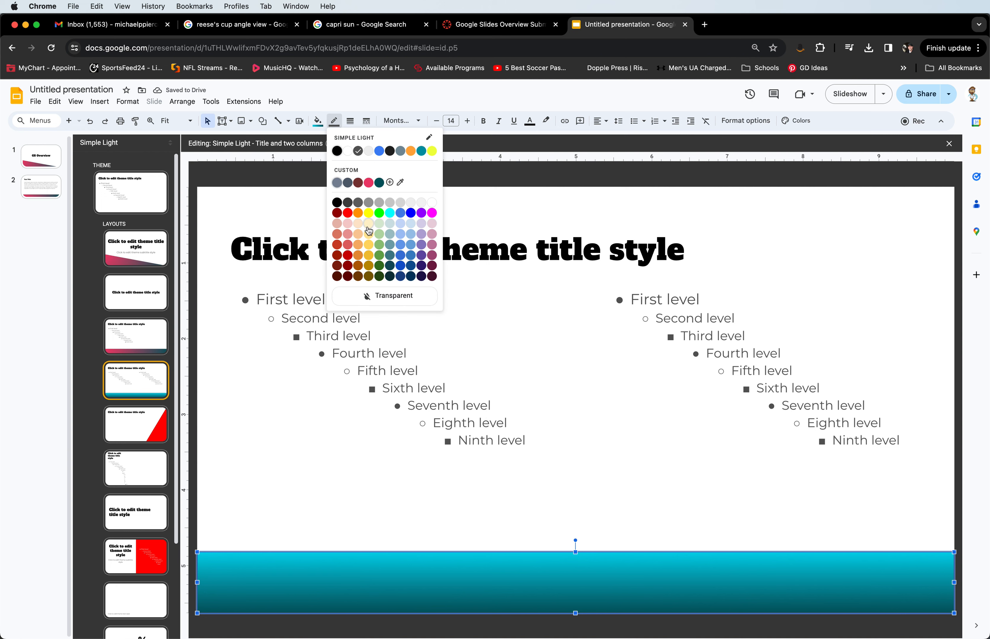
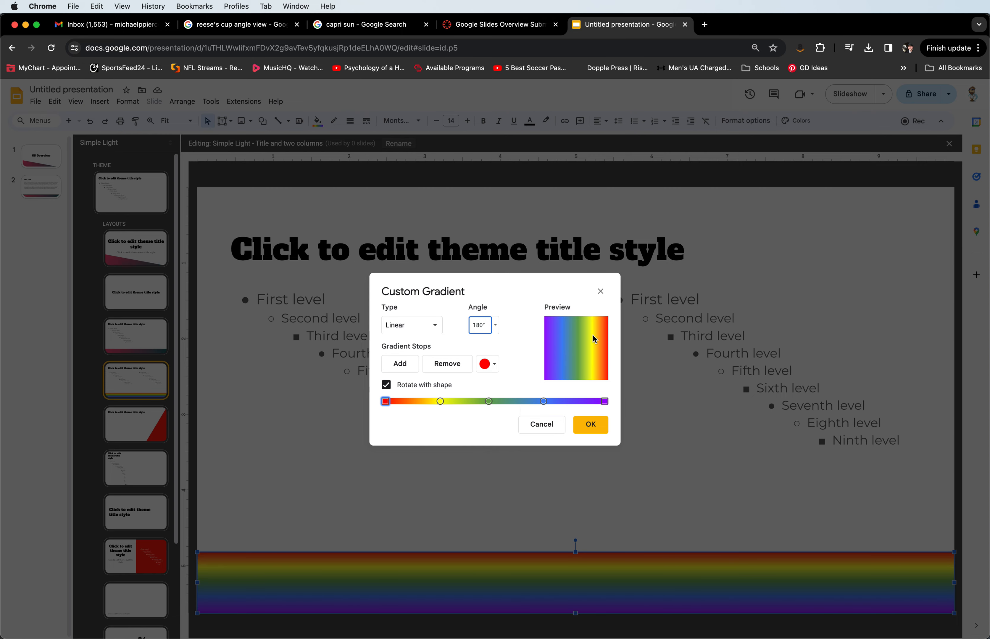
Apply the 180° linear rainbow gradient and replace it with the saved pink-to-teal gradient on the two-column layout's bottom bar.
left_click(591, 425)
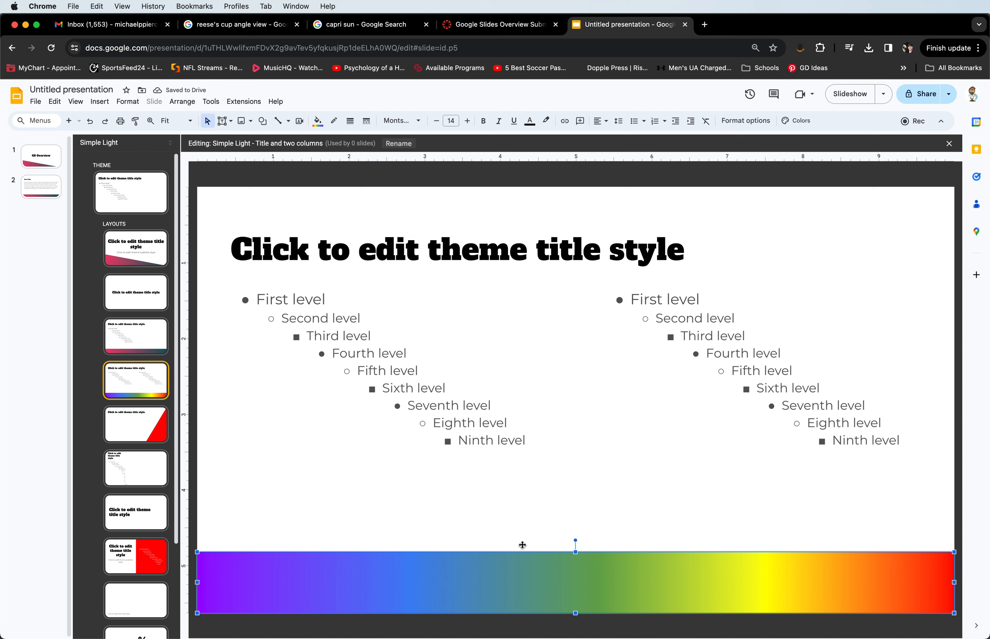
left_click(317, 121)
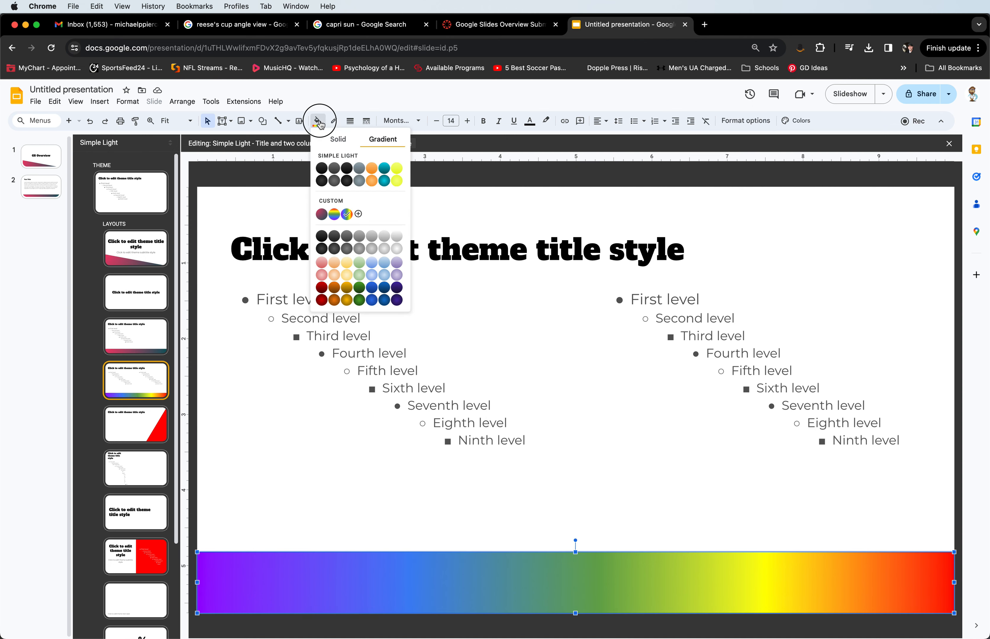
left_click(325, 215)
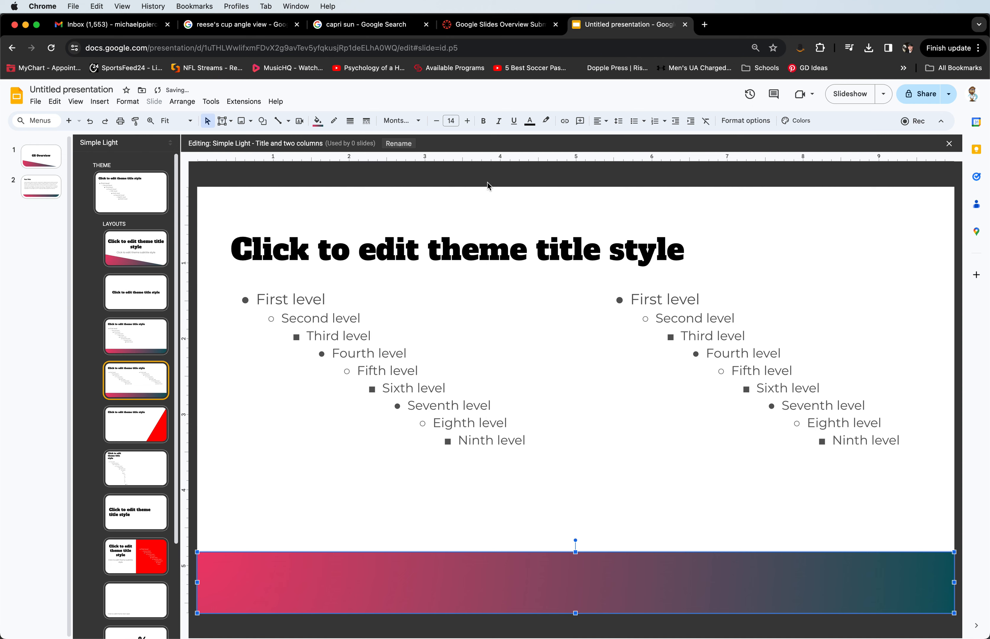
left_click(643, 220)
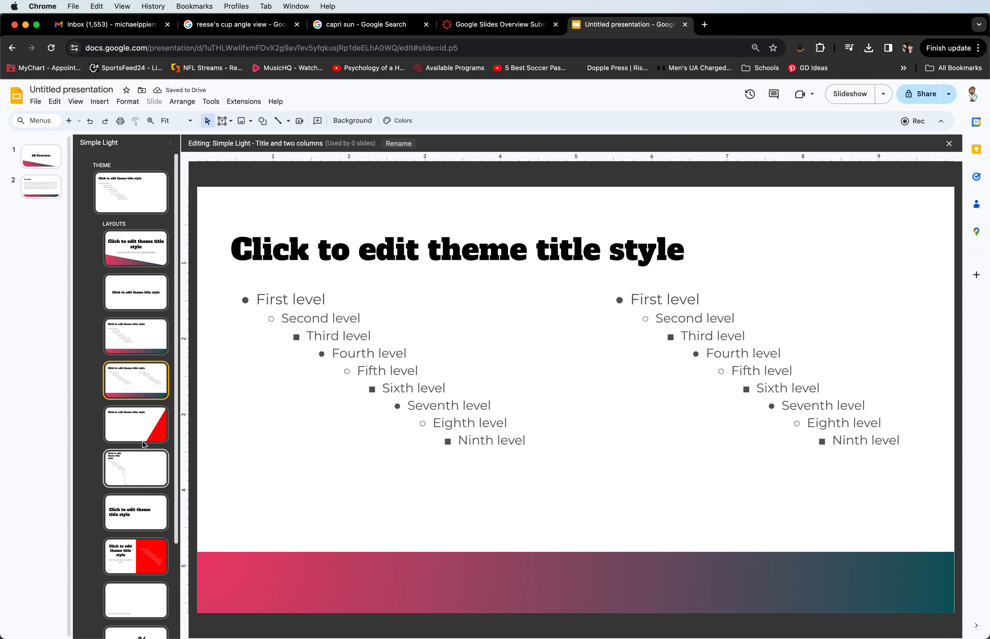
Fill the red triangle on the Title only layout with the saved pink-to-teal custom gradient.
left_click(155, 421)
left_click(823, 530)
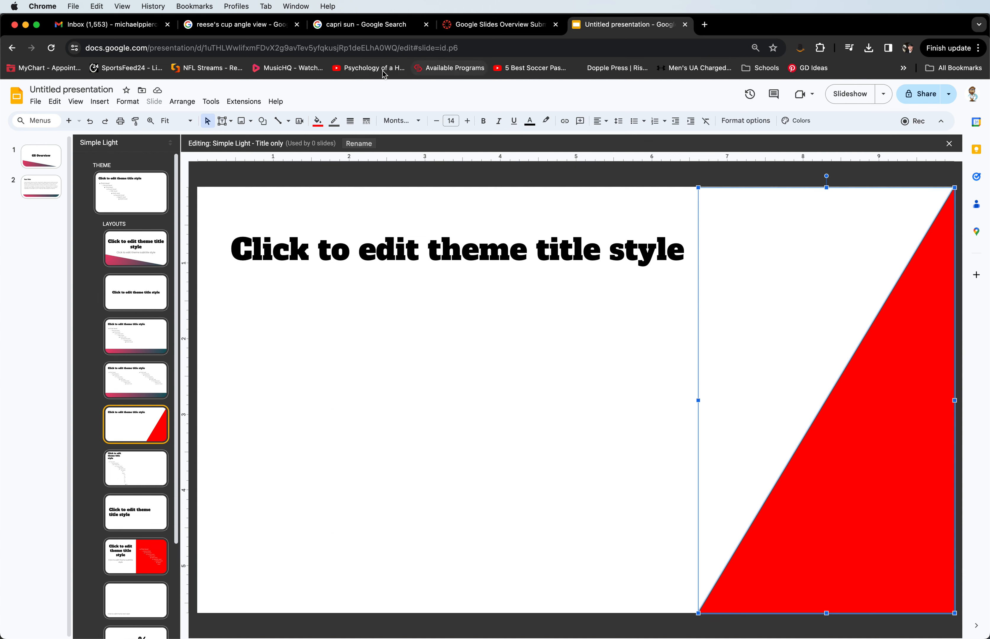
left_click(317, 121)
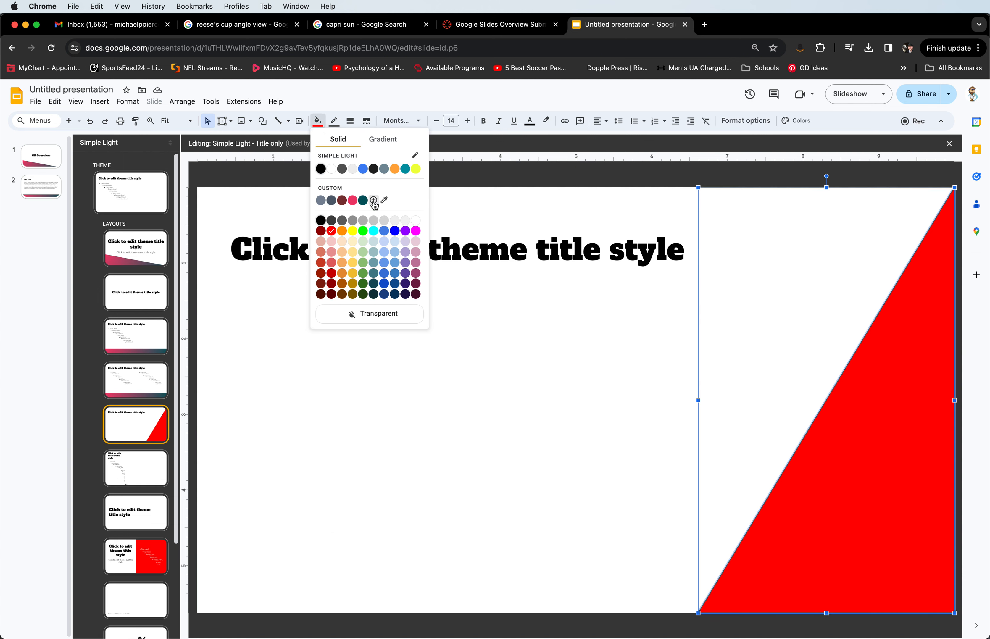
left_click(371, 142)
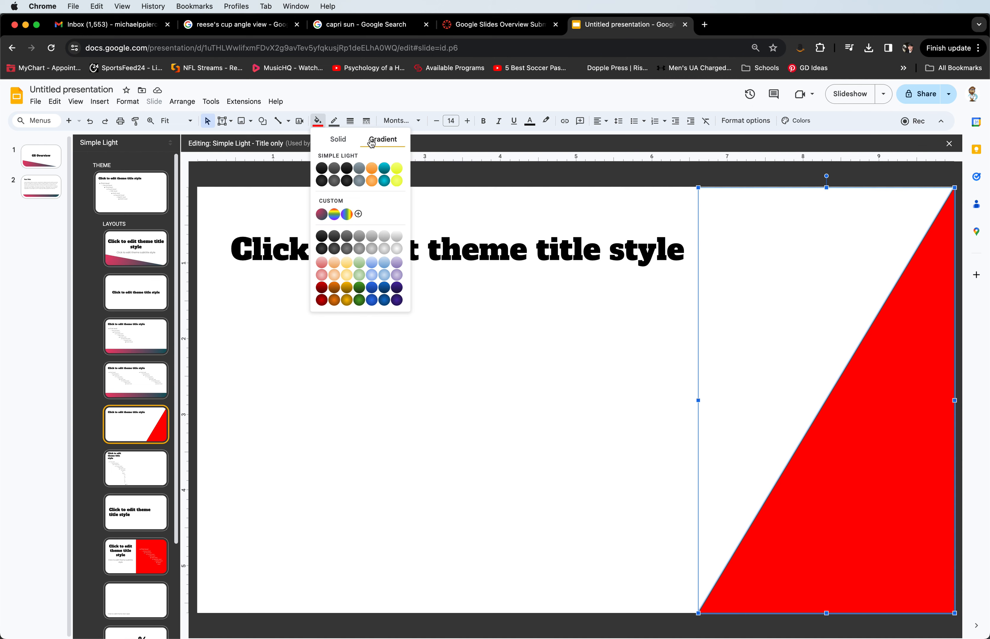
left_click(321, 214)
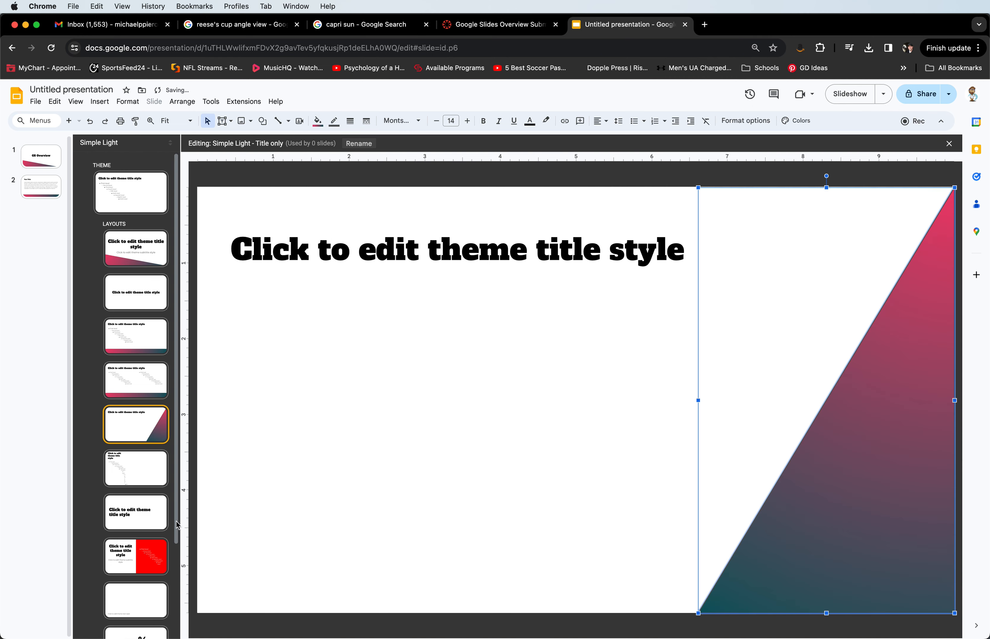
Fill the red rectangle on the Section title and description layout with the saved pink-to-teal custom gradient.
left_click(168, 561)
left_click(592, 263)
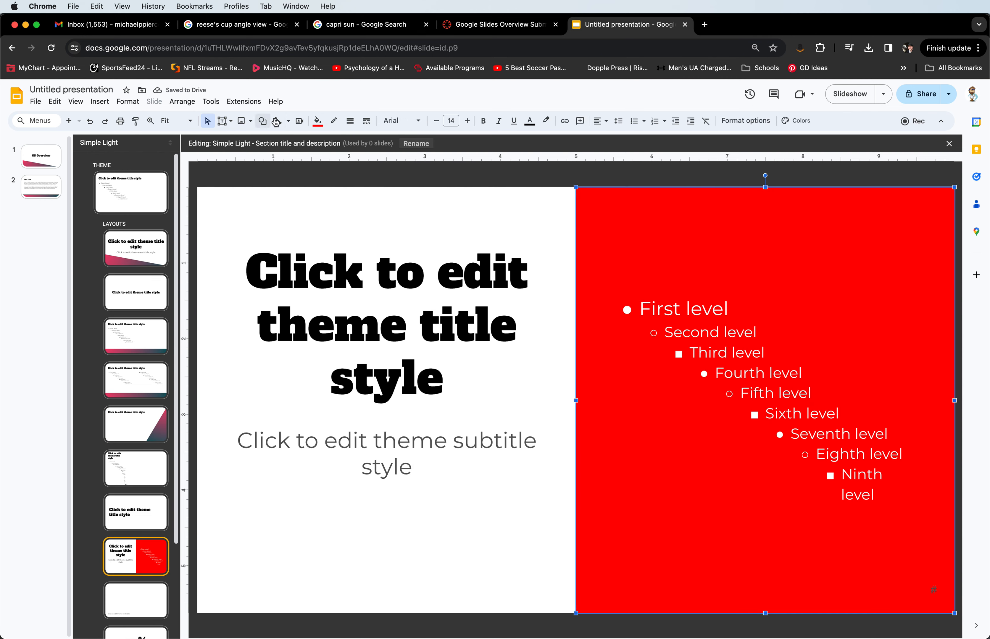
left_click(317, 121)
left_click(385, 141)
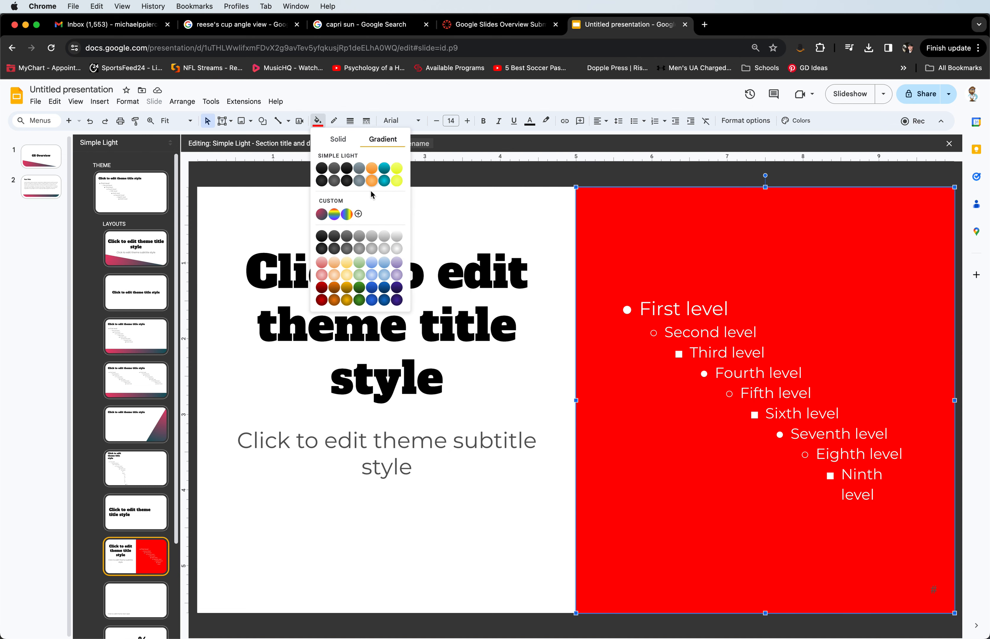
left_click(322, 215)
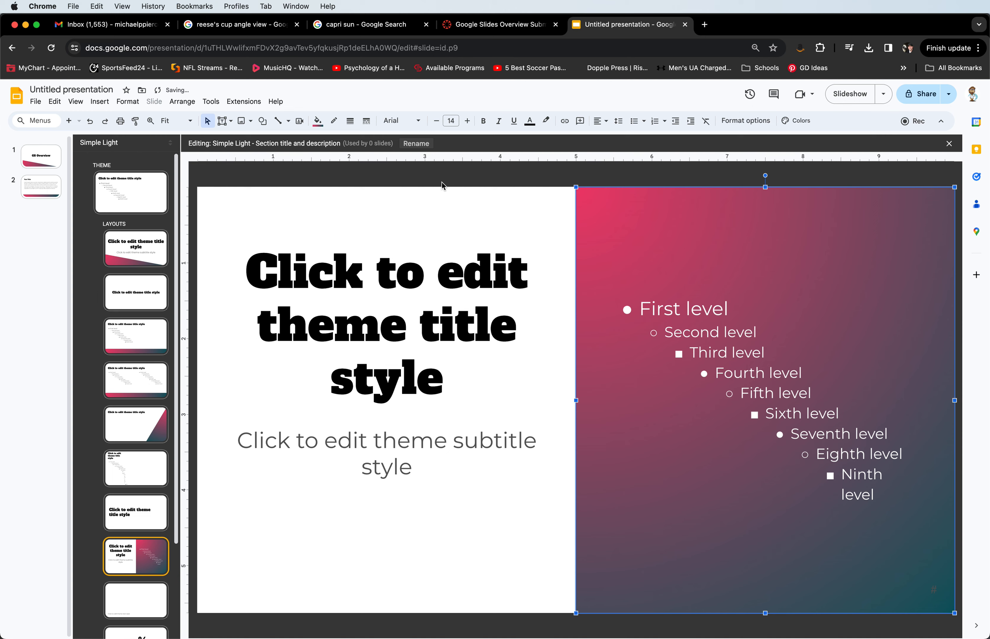
Leave the theme editor and open the Test Title slide in the normal slide view.
left_click(324, 213)
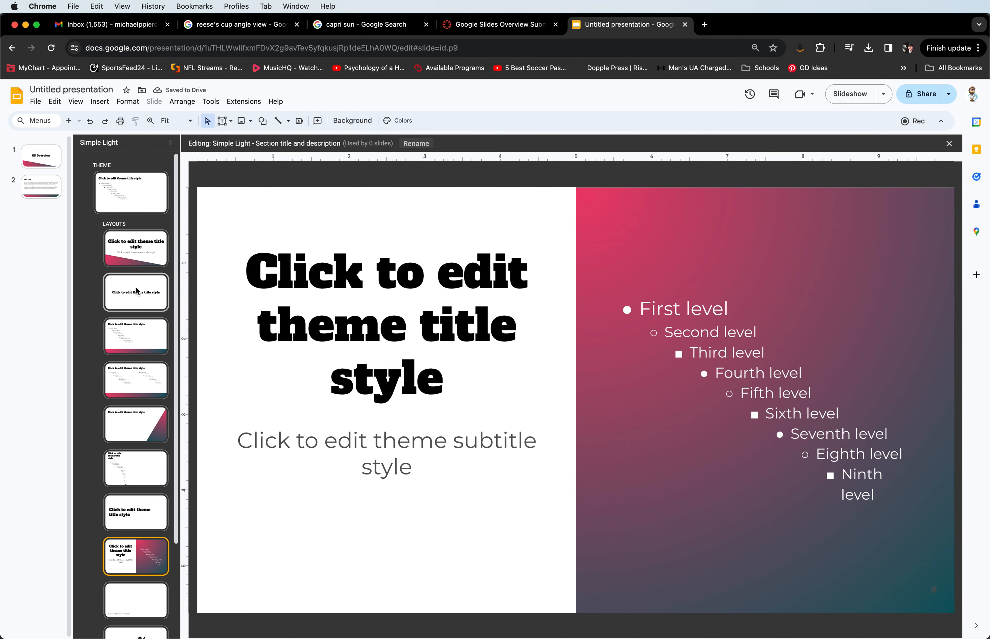
left_click(55, 167)
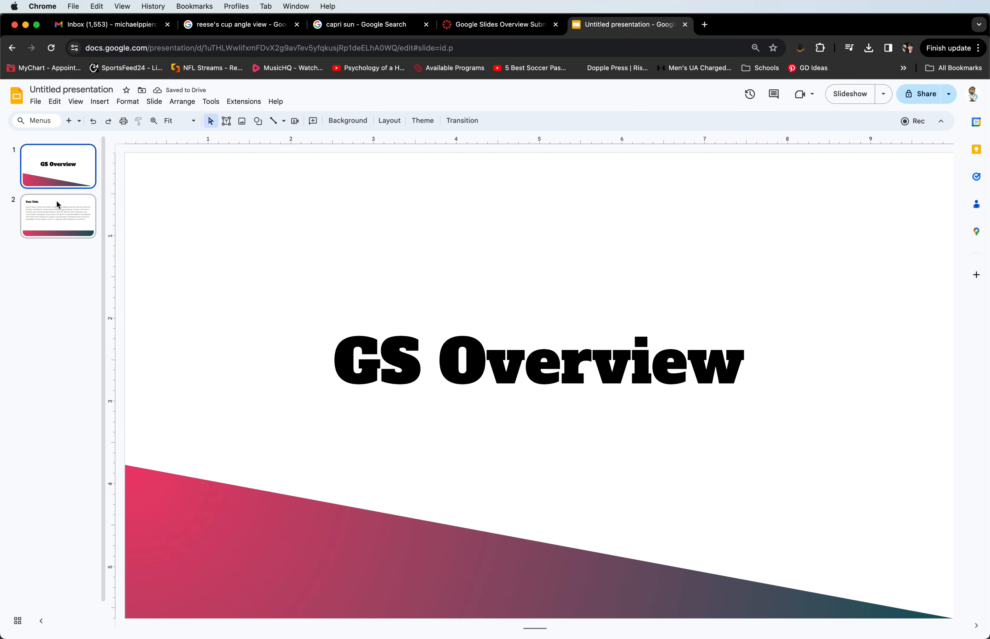
left_click(58, 210)
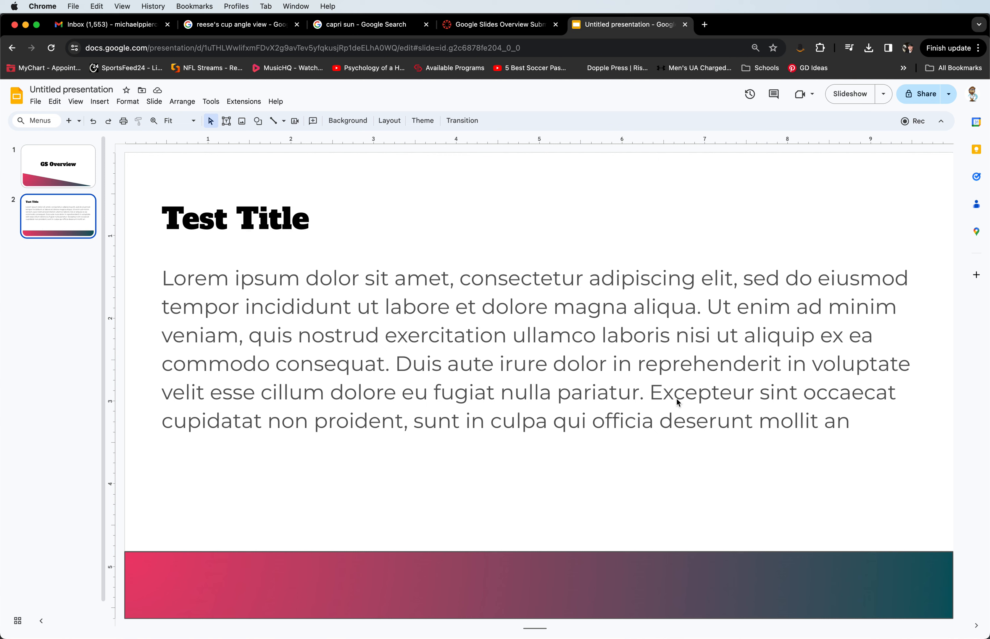
left_click(545, 363)
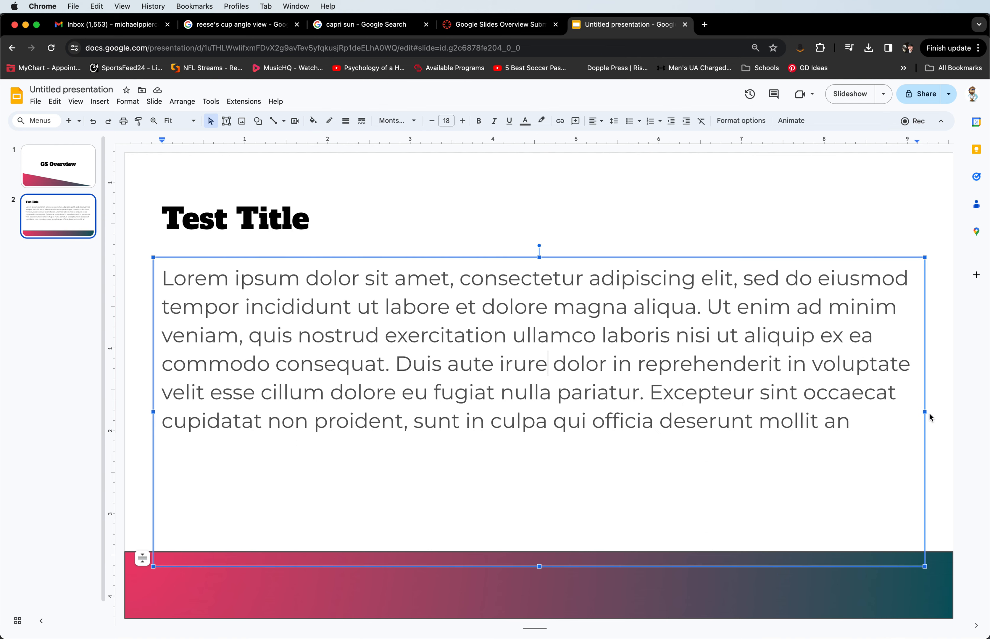
left_click(459, 210)
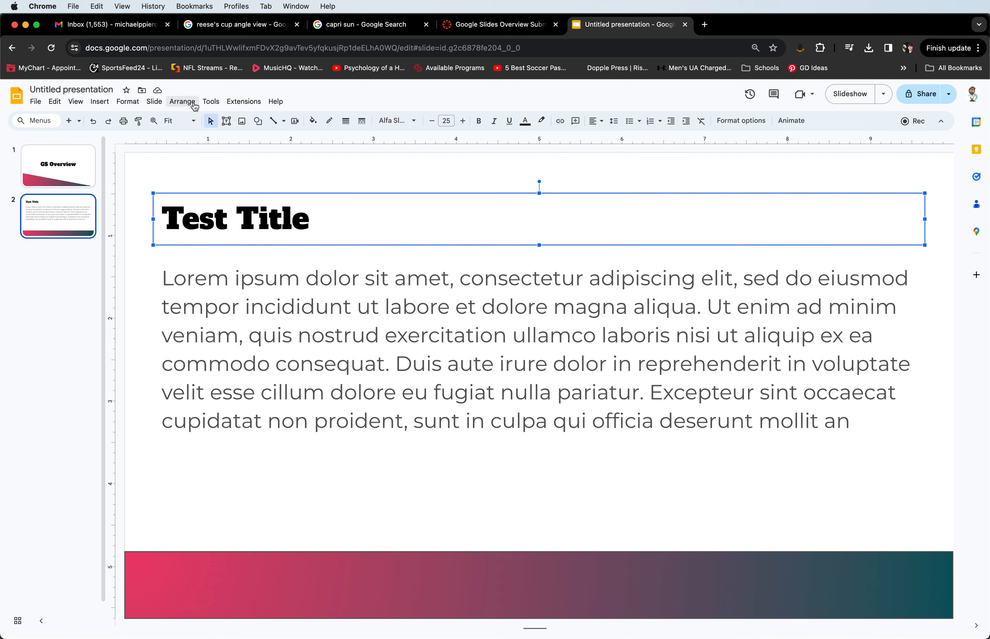
left_click(128, 101)
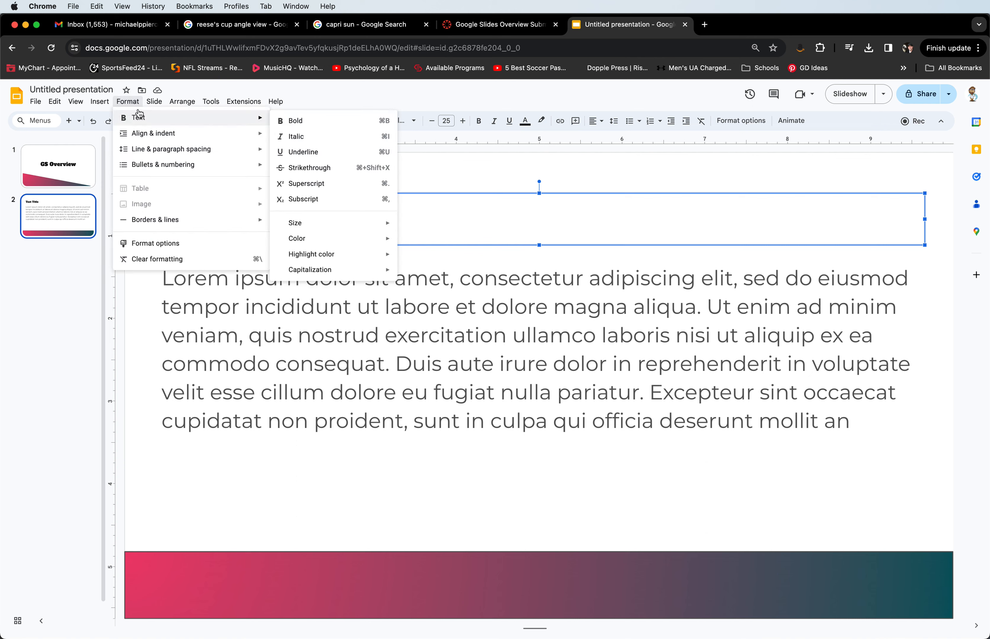
mouse_move(98, 104)
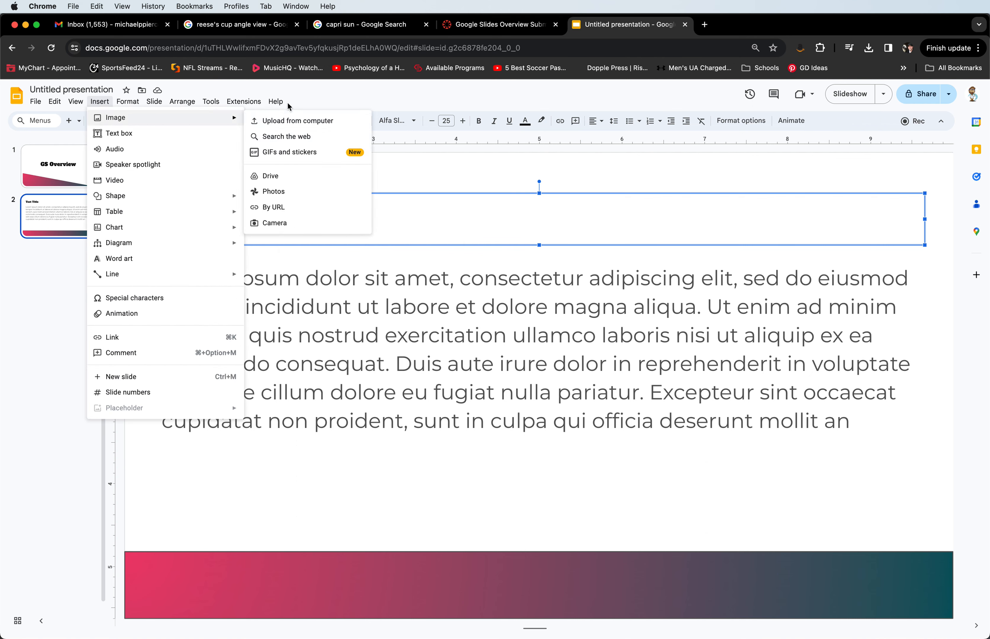
left_click(325, 97)
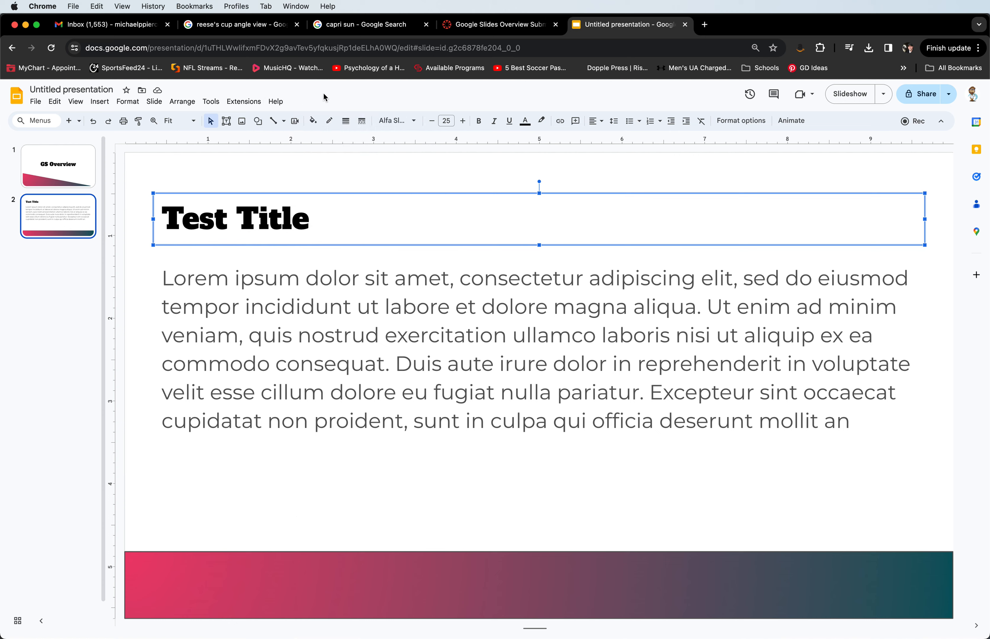
Insert the image headshot.jpeg from the computer's Downloads folder onto the Test Title slide.
left_click(242, 125)
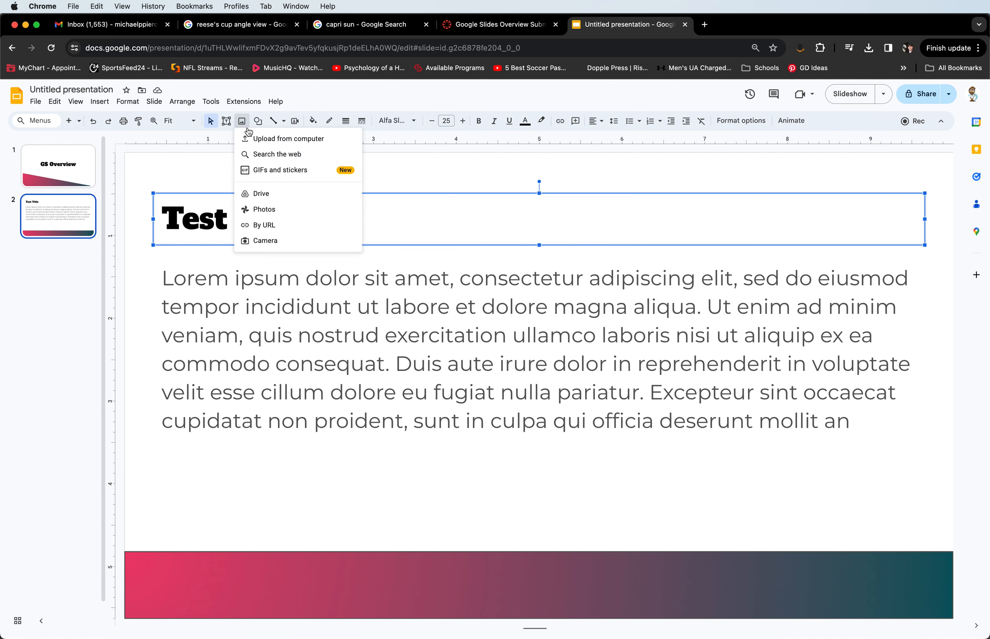
left_click(268, 144)
left_click(406, 286)
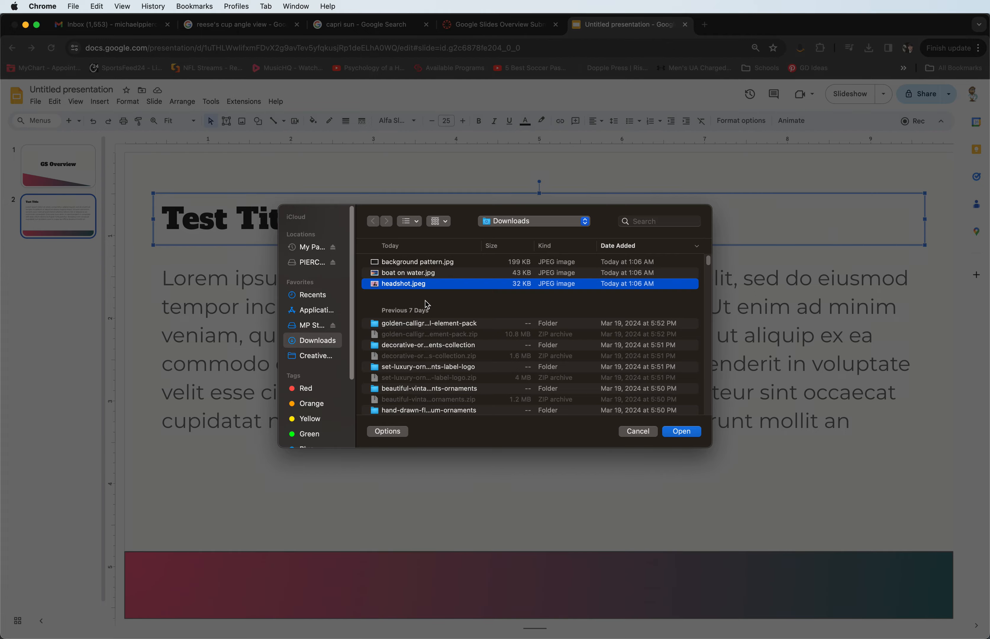
left_click(682, 432)
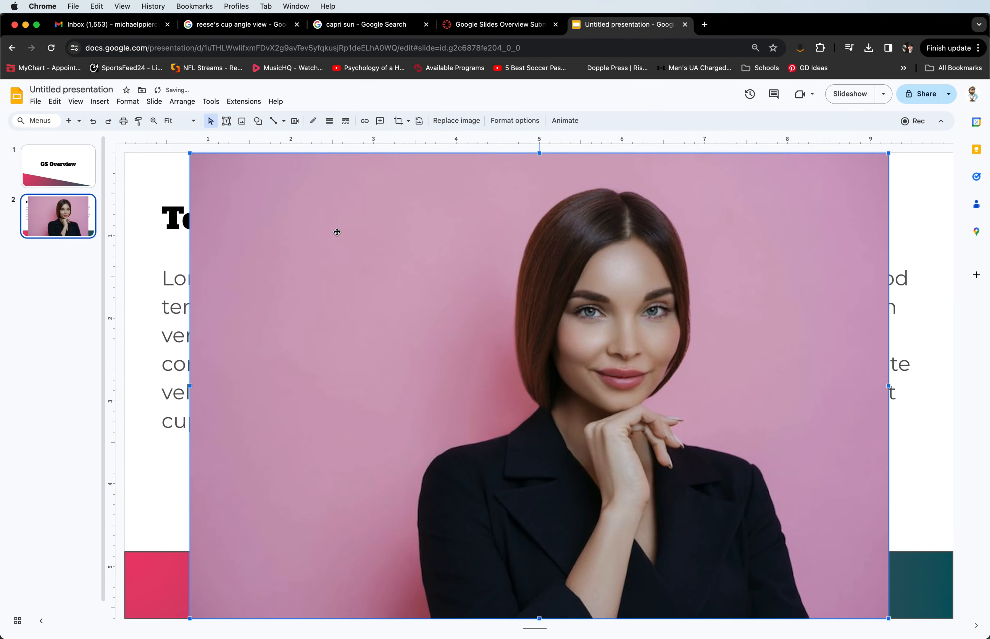
Scale the headshot down to about 3.8 inches wide and place it over the right side of the body text.
left_click_drag(189, 153, 456, 332)
left_click_drag(553, 405, 586, 298)
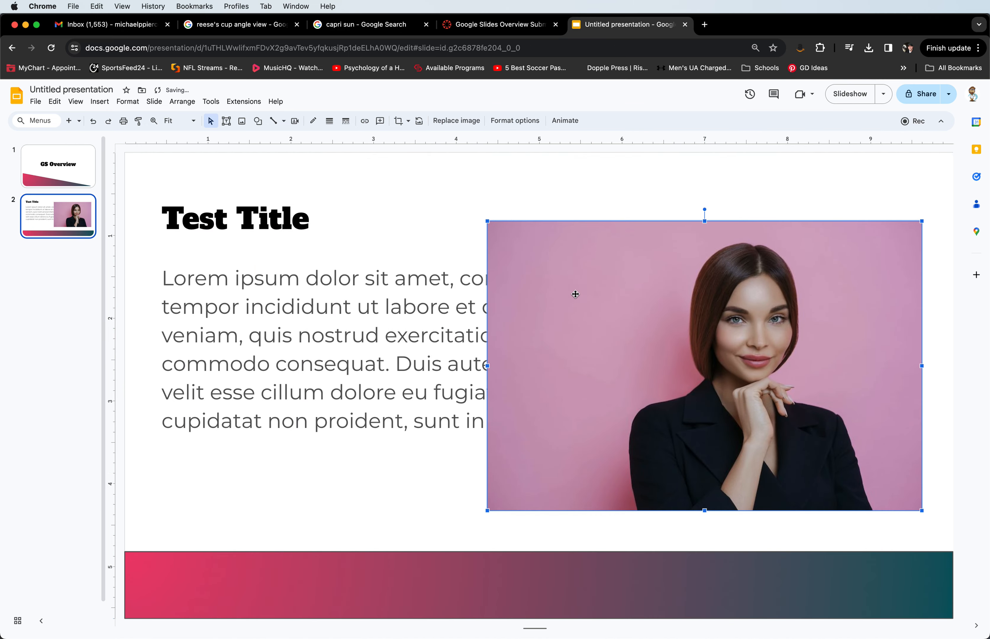
left_click_drag(487, 221, 605, 320)
left_click_drag(674, 394, 672, 354)
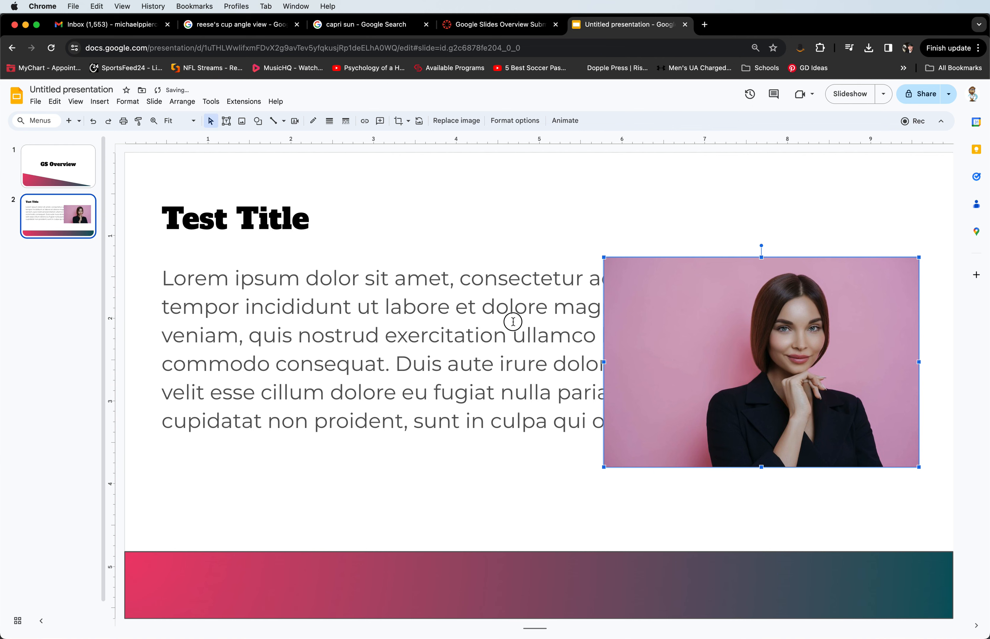
Narrow the body text box to about 5.3 inches so it ends beside the headshot, and move it up slightly beneath the title.
left_click(514, 310)
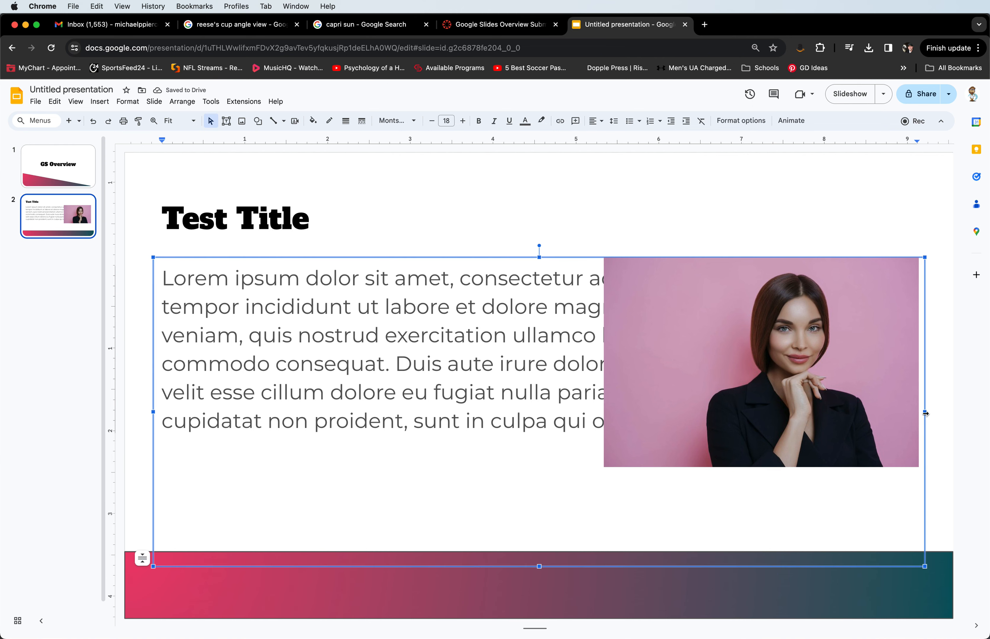
left_click_drag(924, 412, 596, 408)
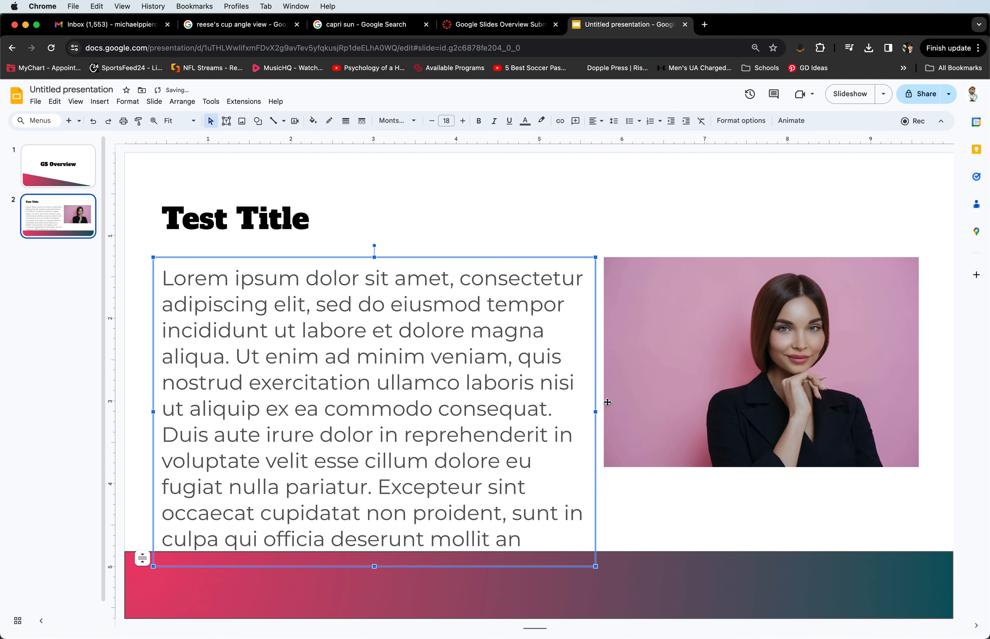
left_click_drag(419, 258, 419, 246)
left_click(304, 173)
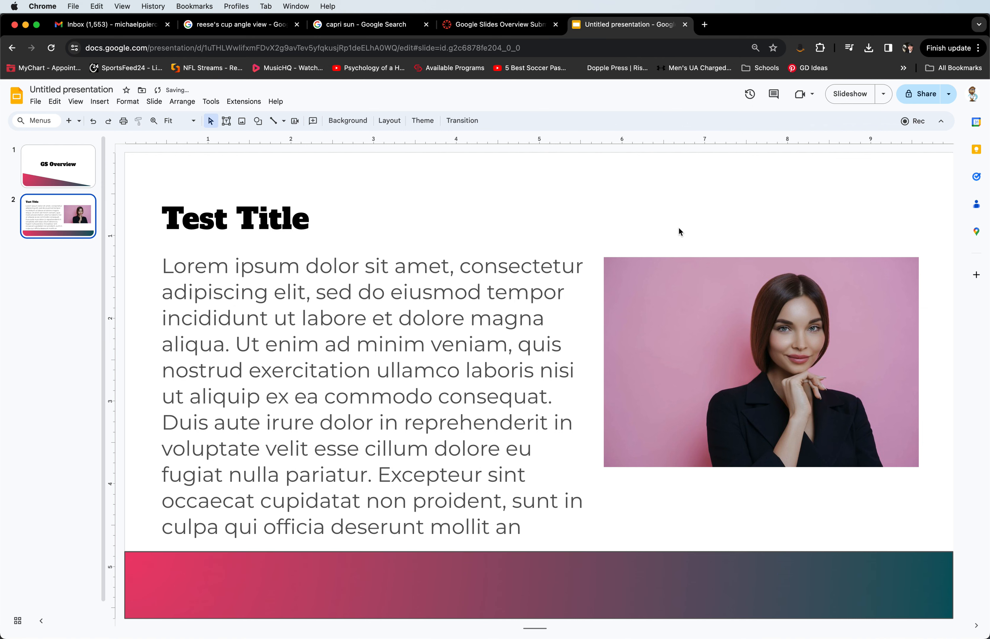
Crop the headshot's left side to leave a frame about 2.8 inches wide and shift the photo slightly right within it.
left_click(736, 310)
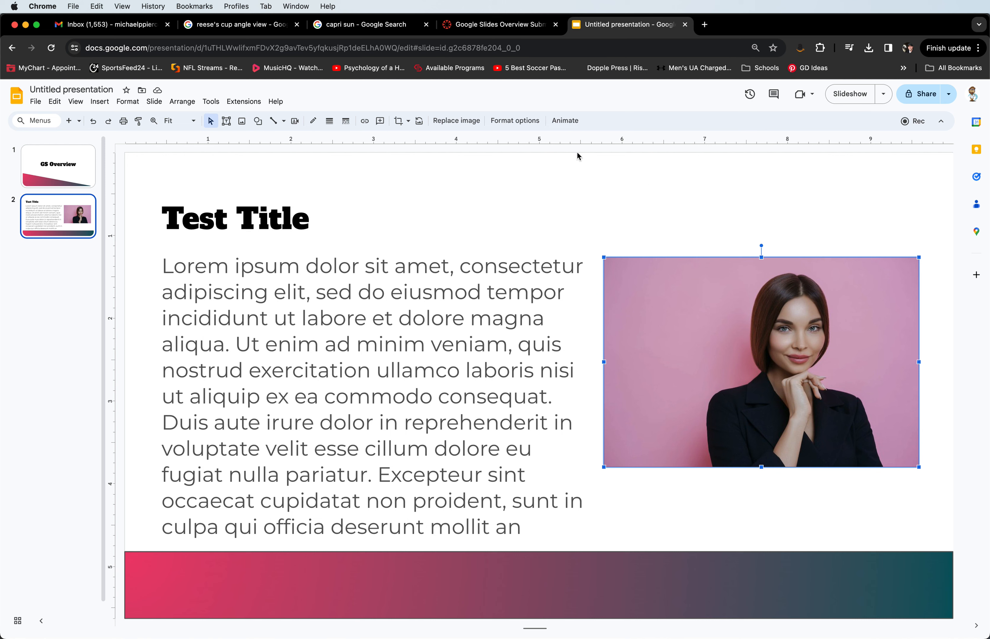
left_click(398, 121)
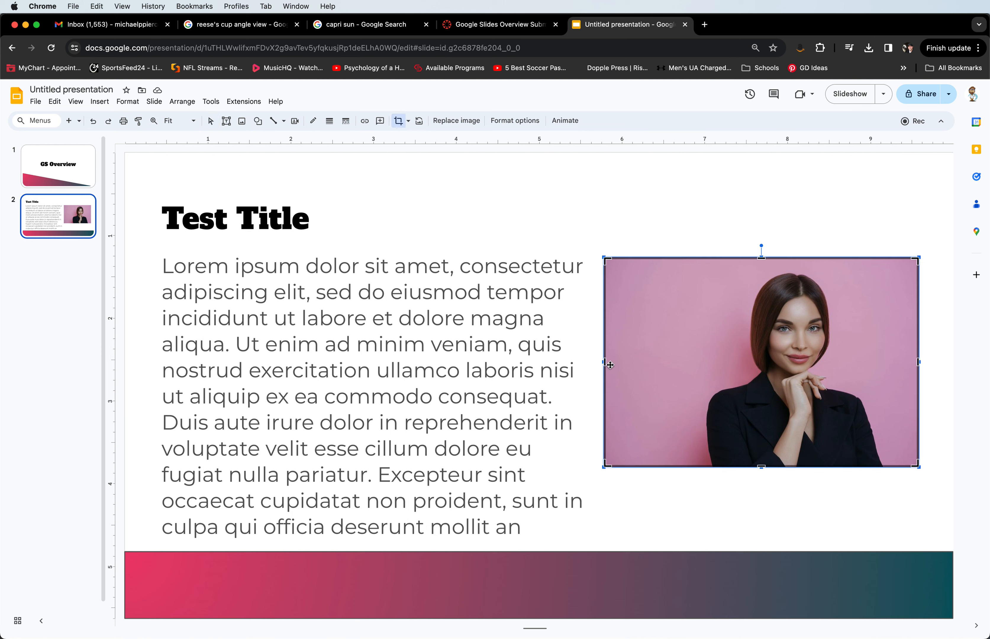
left_click_drag(605, 363, 687, 361)
left_click_drag(812, 362, 829, 361)
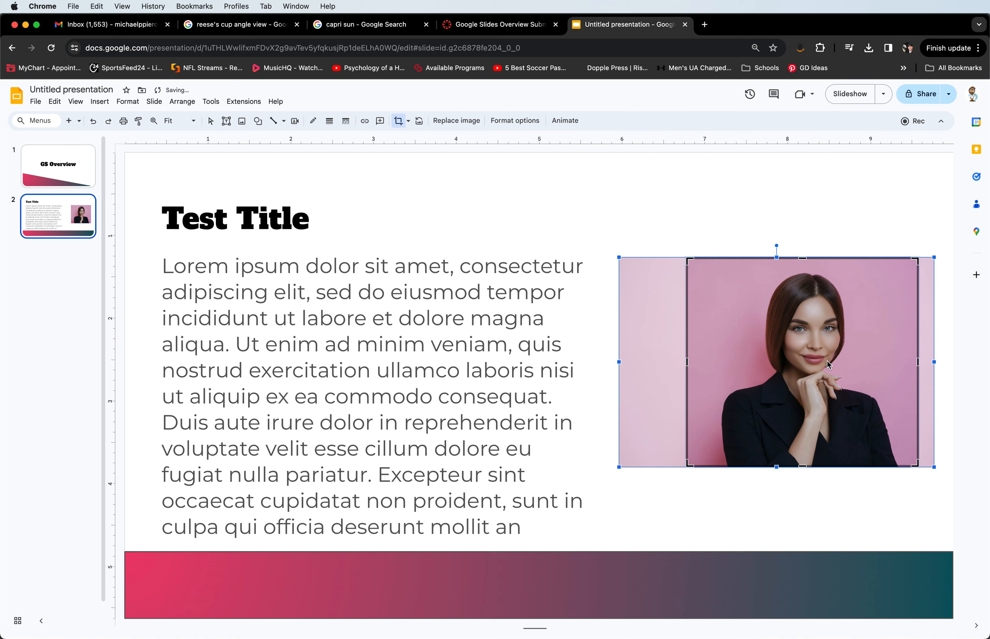
key("Escape")
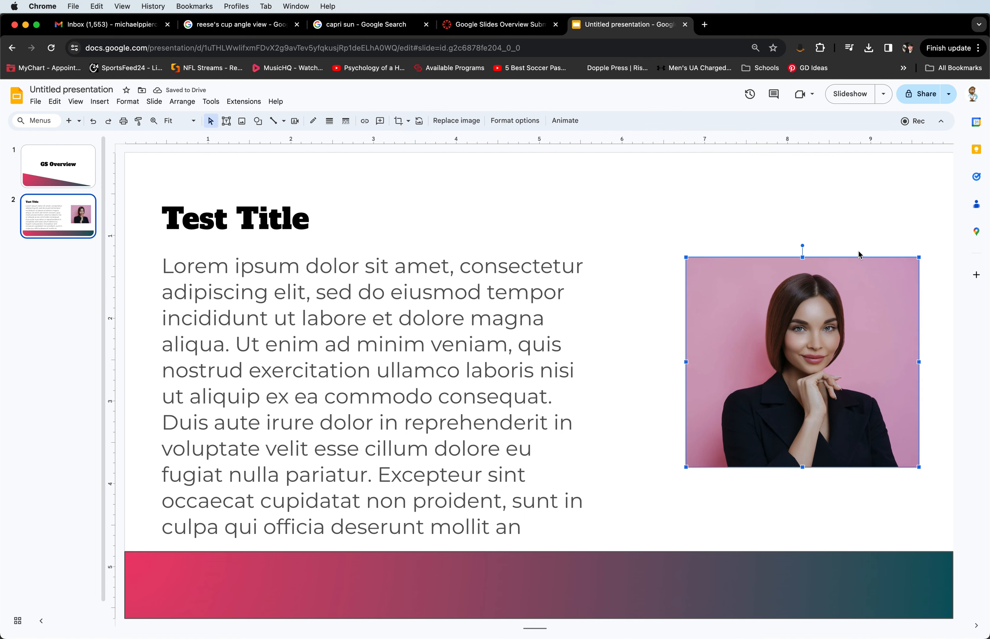
Widen the body text box to about 6.2 inches so it reaches closer to the cropped headshot.
left_click(497, 370)
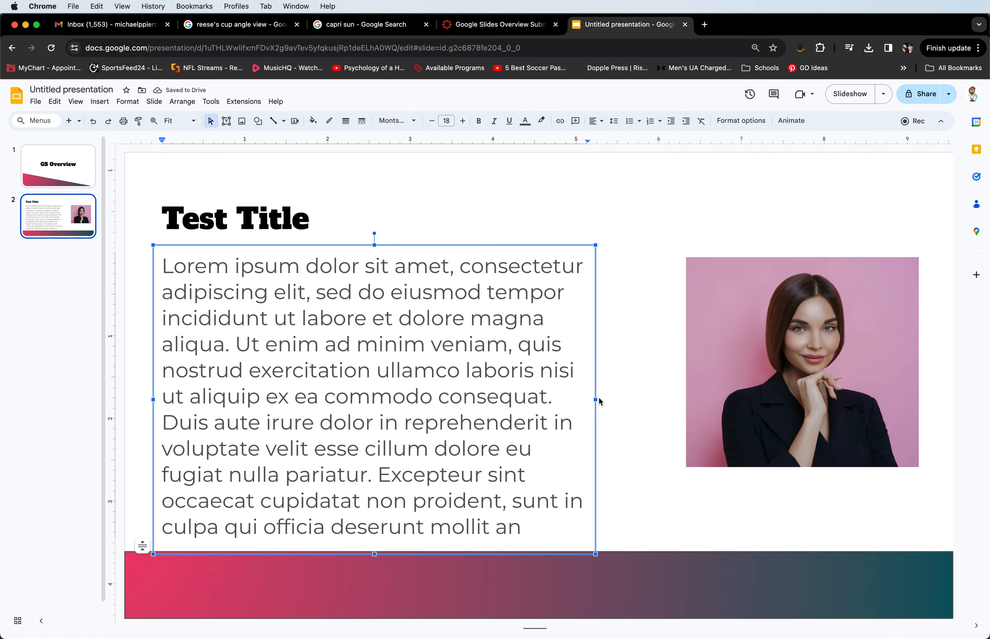
left_click_drag(595, 400, 663, 401)
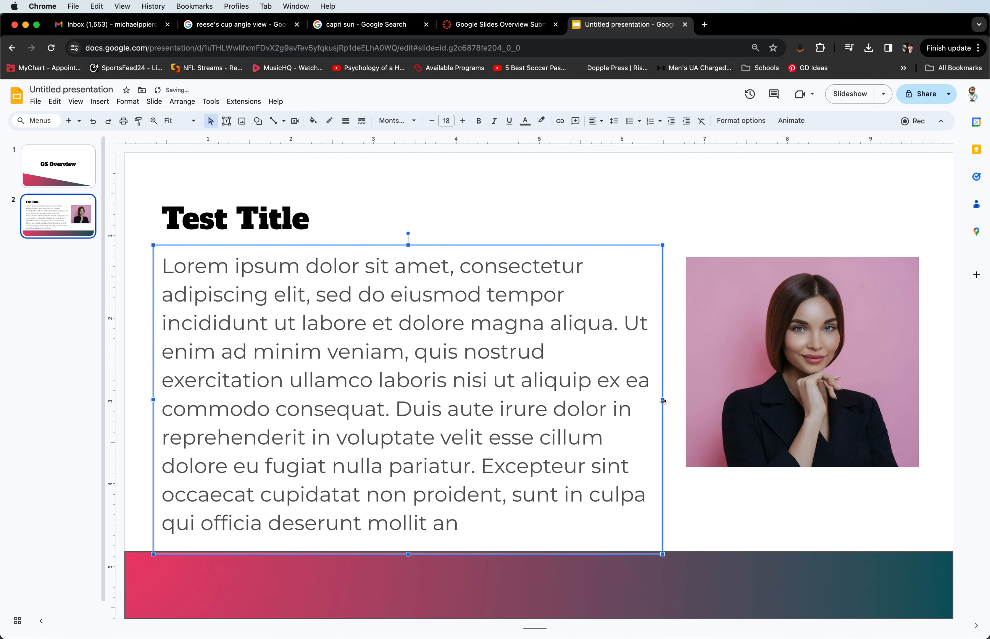
left_click(550, 236)
left_click(691, 168)
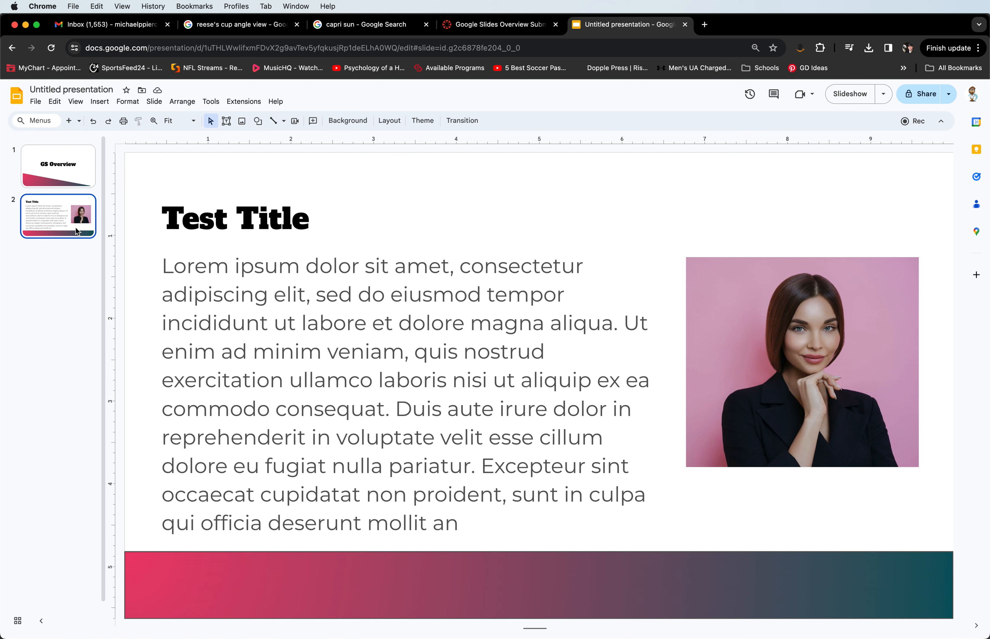
Duplicate slide 2 with the text and the cropped headshot.
right_click(69, 220)
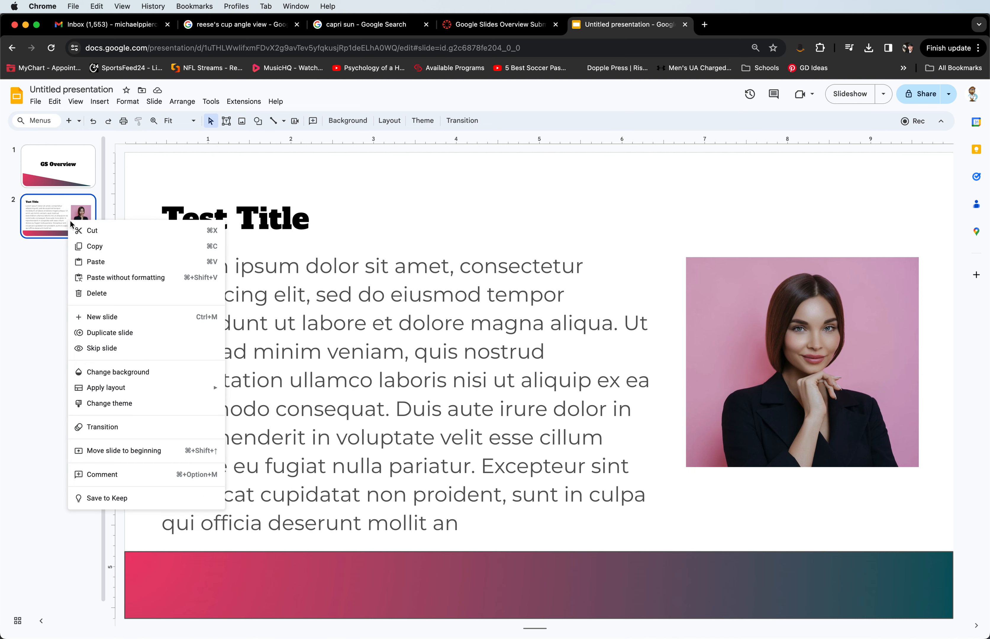
left_click(103, 332)
Mask the headshot on the duplicated slide with the heart shape.
left_click(740, 303)
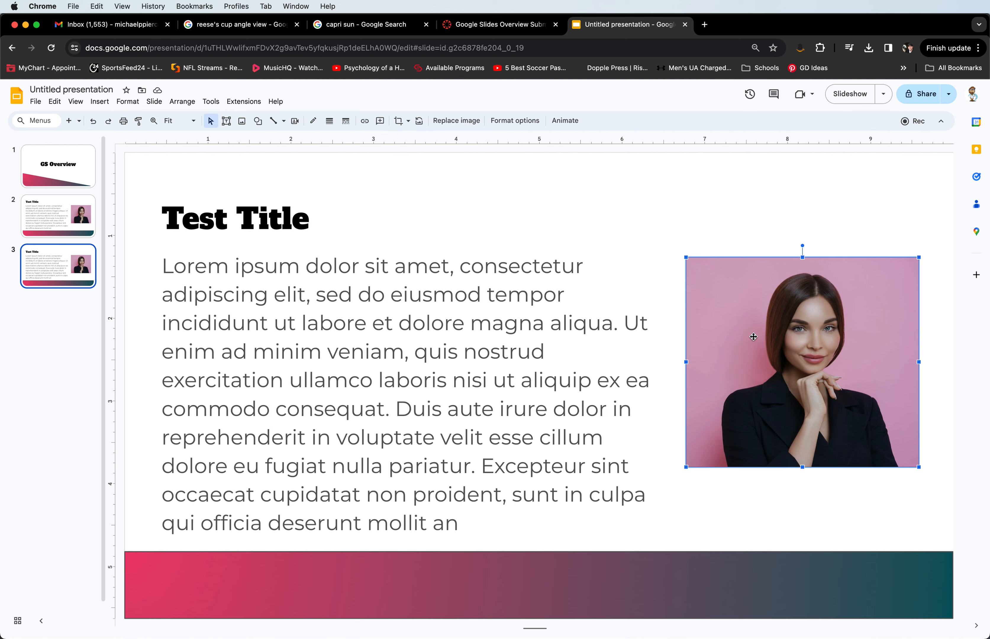
left_click(409, 124)
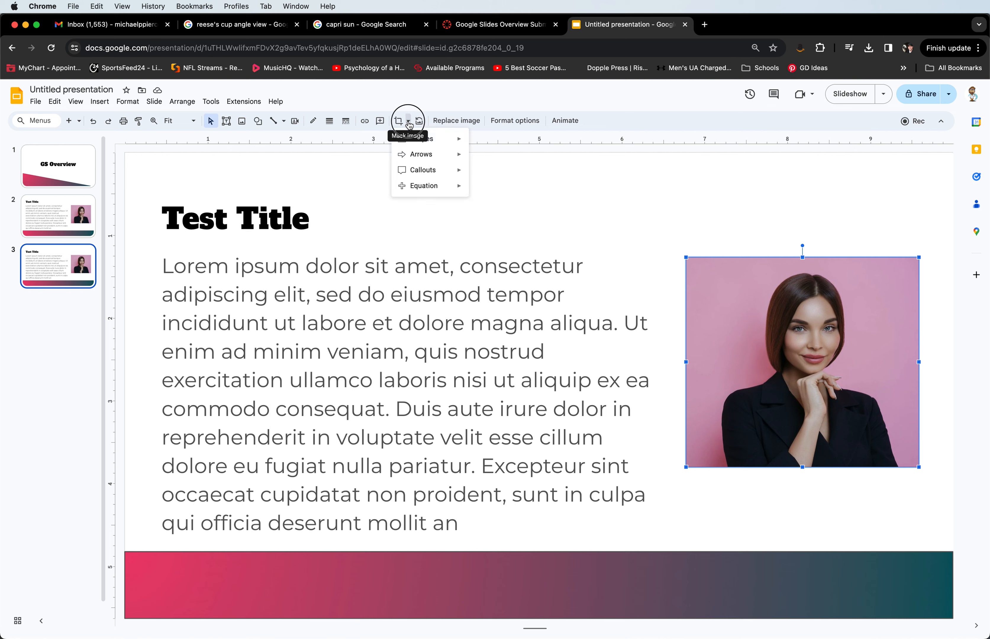
mouse_move(428, 144)
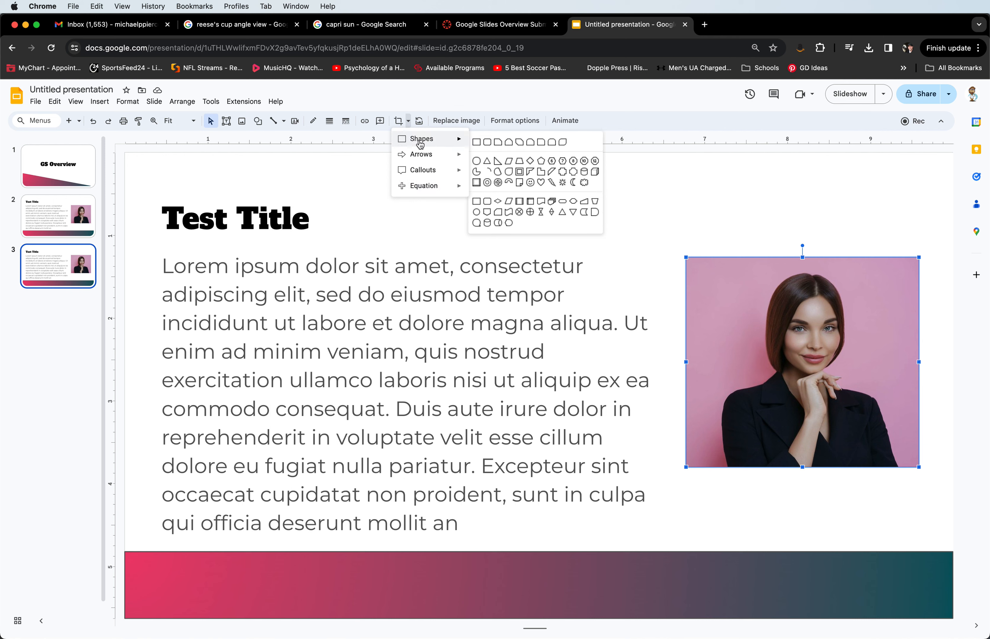
left_click(542, 184)
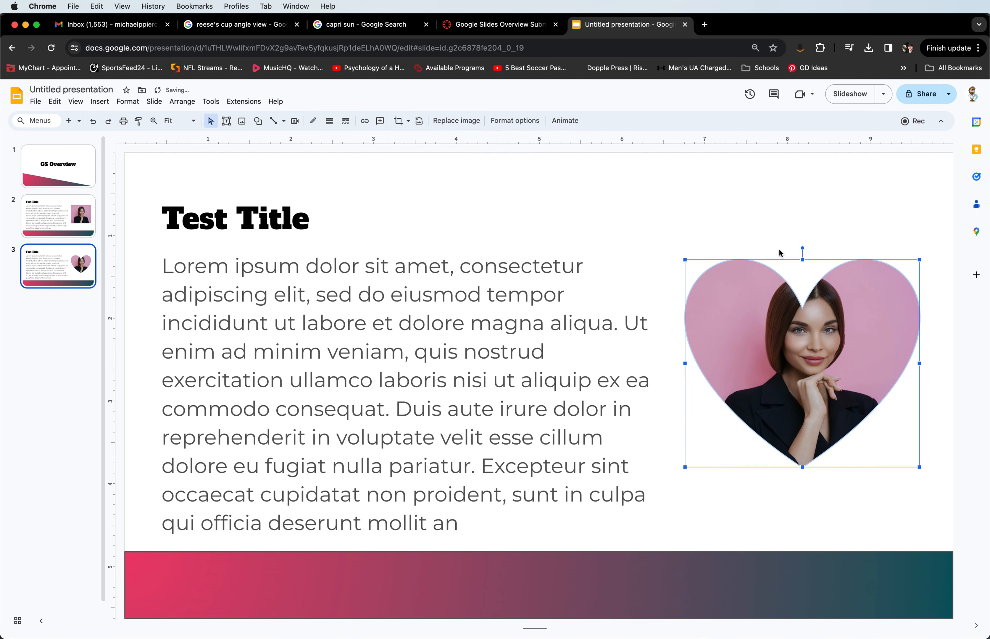
left_click(733, 220)
Replace the headshot's heart mask with the cube shape.
left_click(855, 299)
left_click(408, 121)
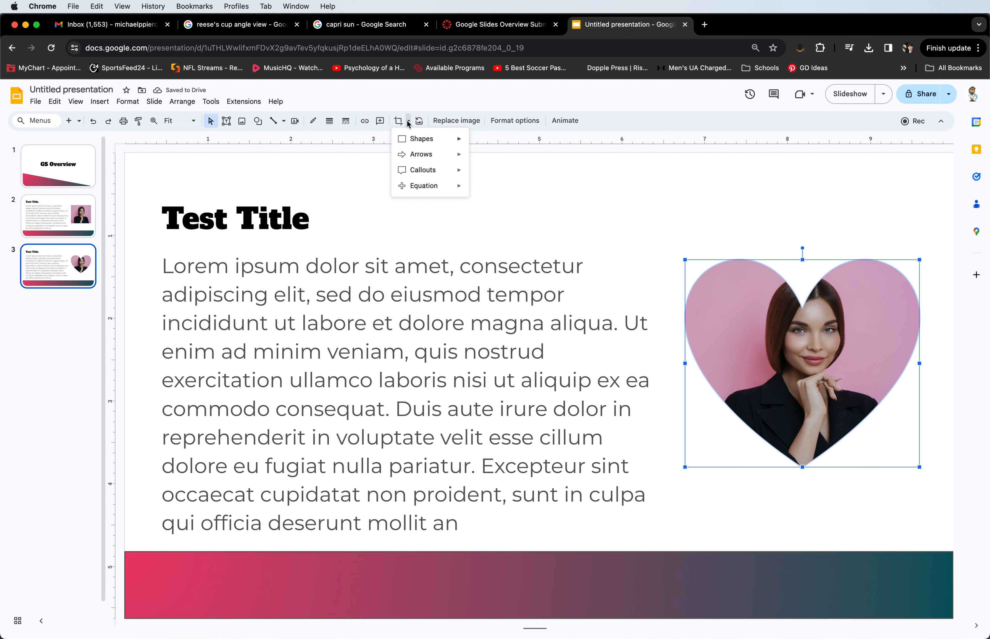
mouse_move(424, 142)
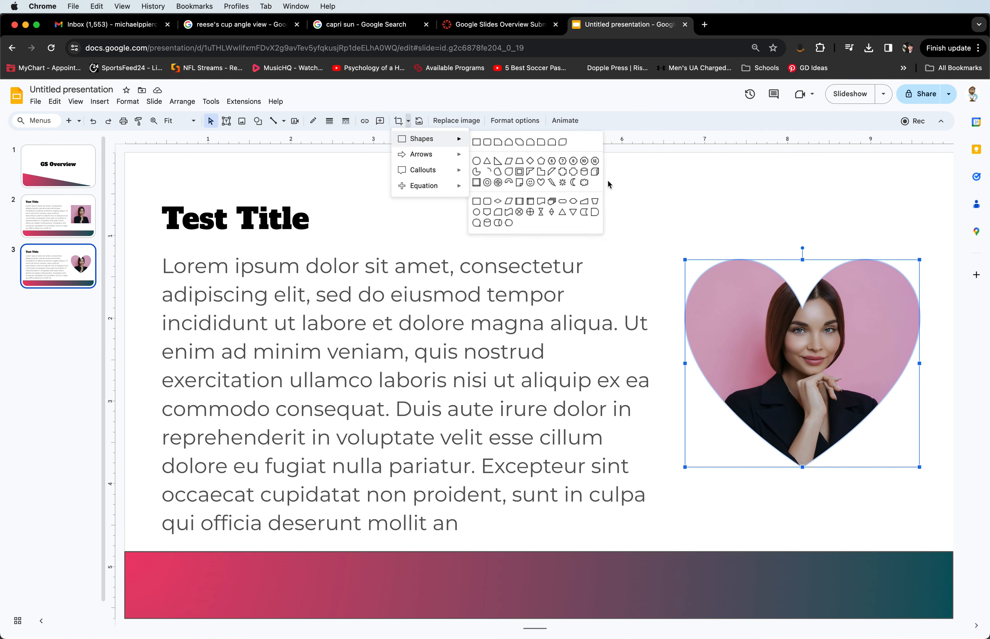
left_click(594, 175)
left_click(770, 203)
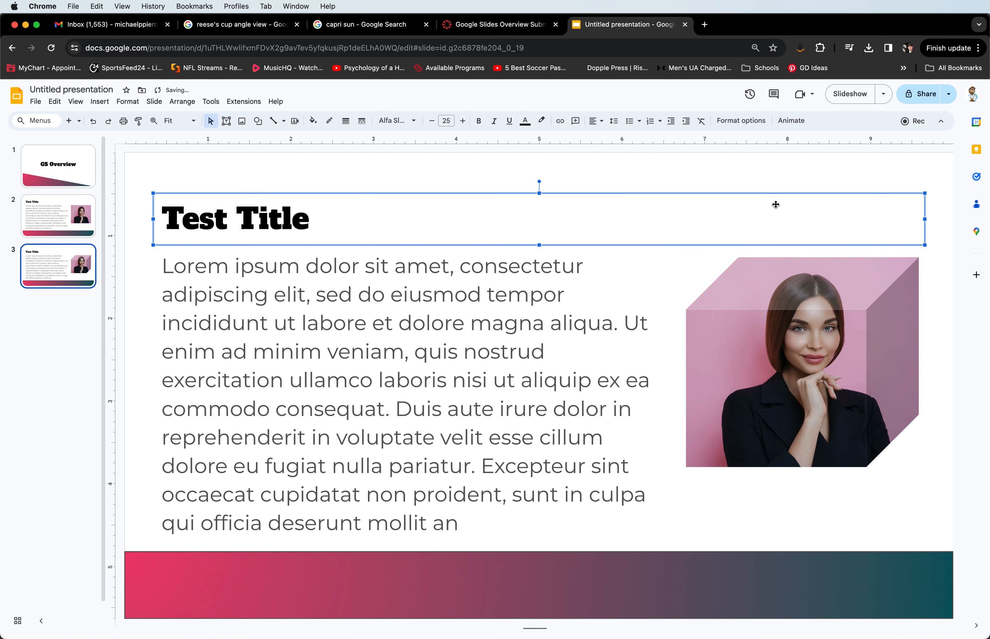
Mask the headshot on slide 3 with the wave shape from the callouts and select the masked image.
left_click(802, 302)
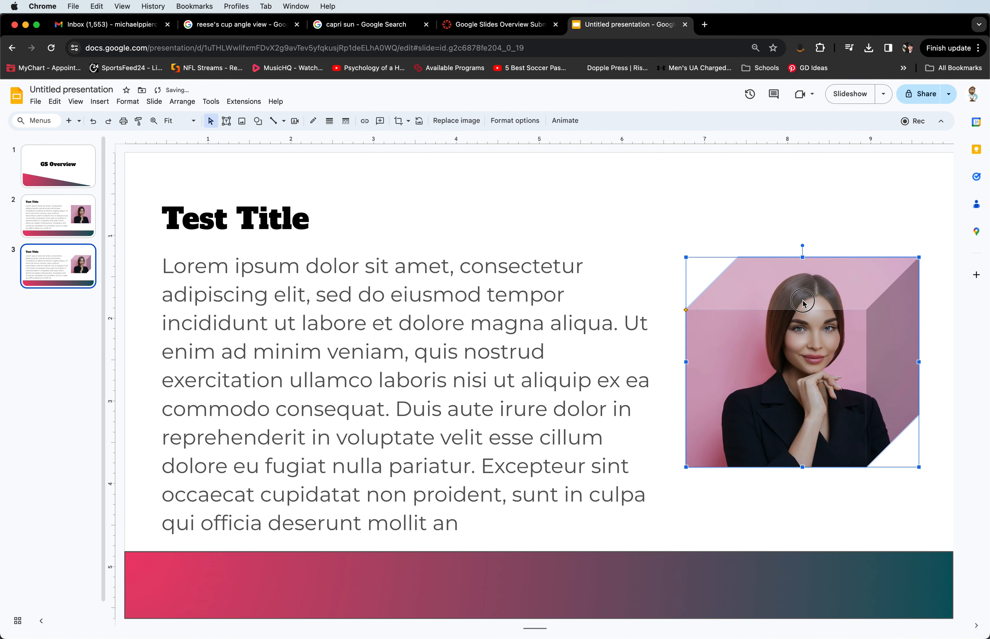
left_click(408, 121)
mouse_move(420, 167)
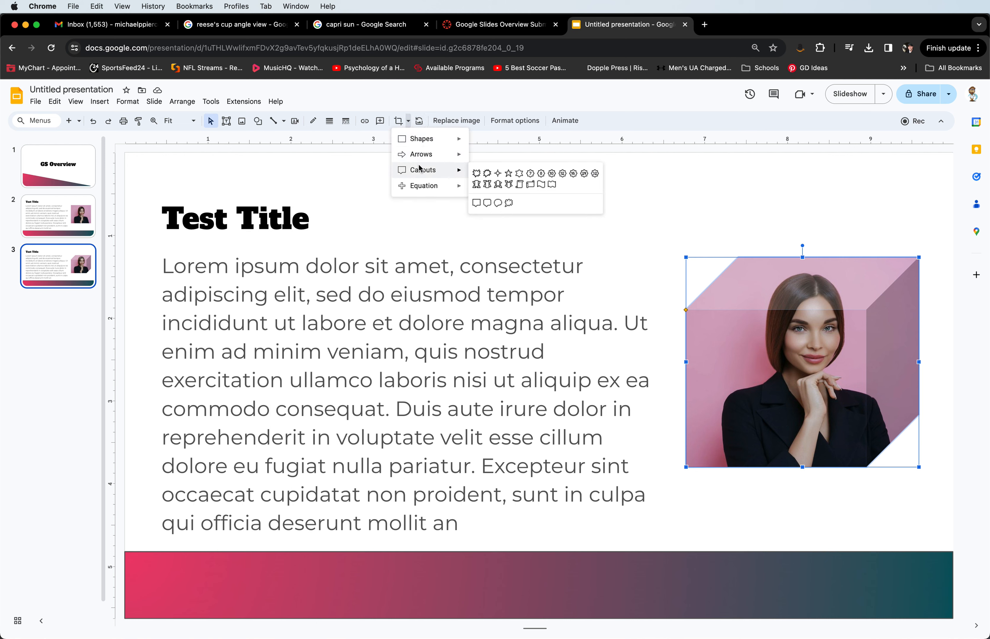
left_click(555, 189)
left_click(736, 205)
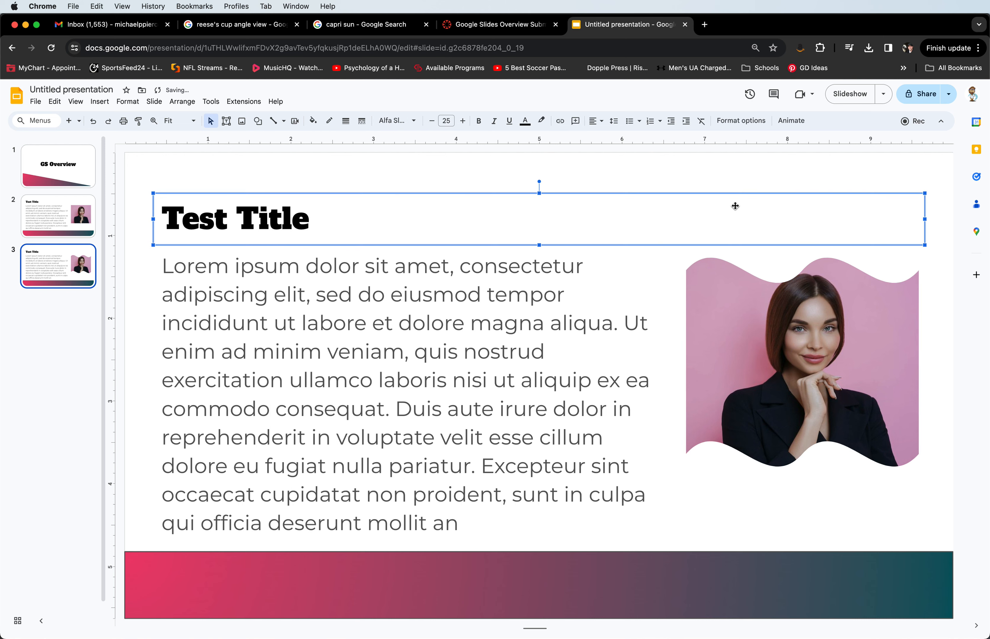
left_click(871, 291)
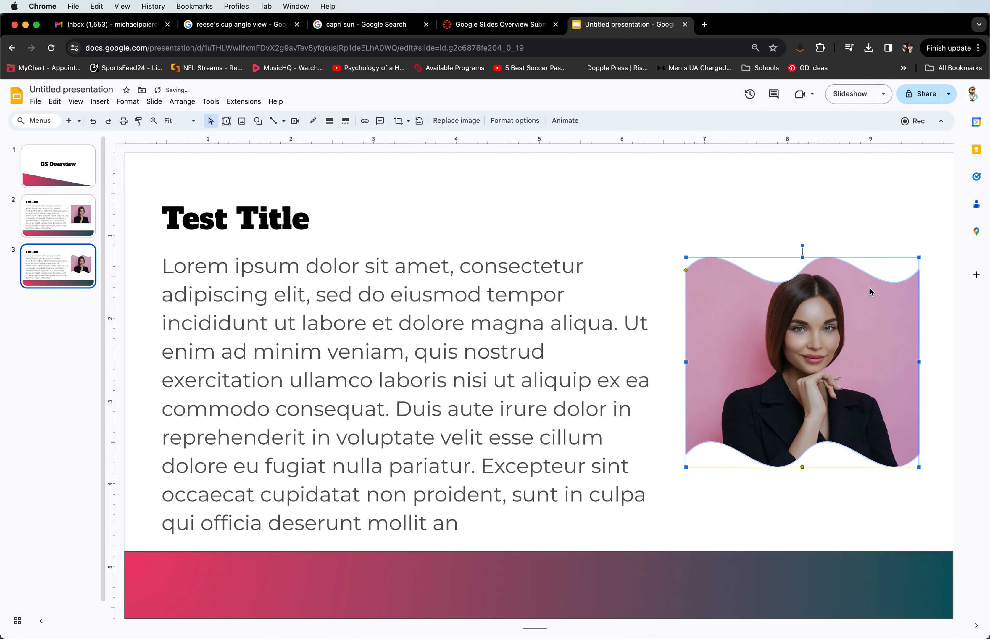
Replace the wave mask on slide 3's headshot with the oval shape.
left_click(409, 123)
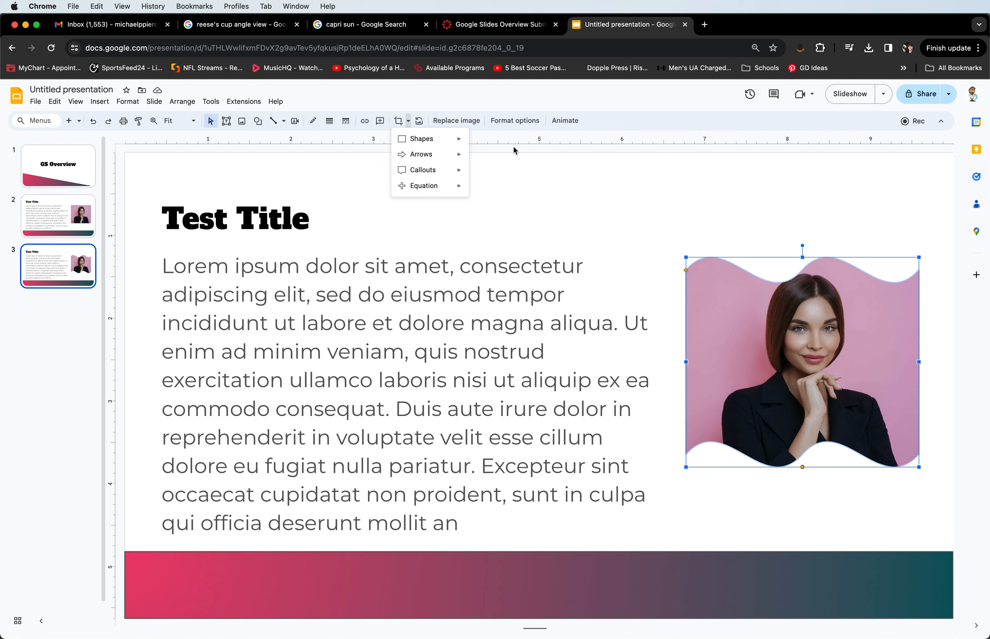
mouse_move(453, 139)
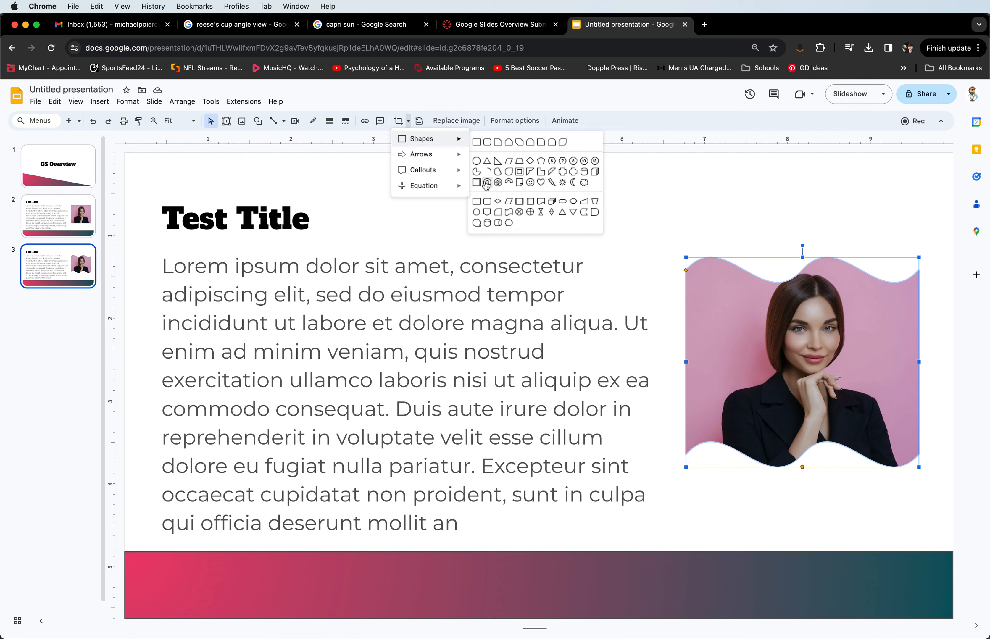
left_click(476, 161)
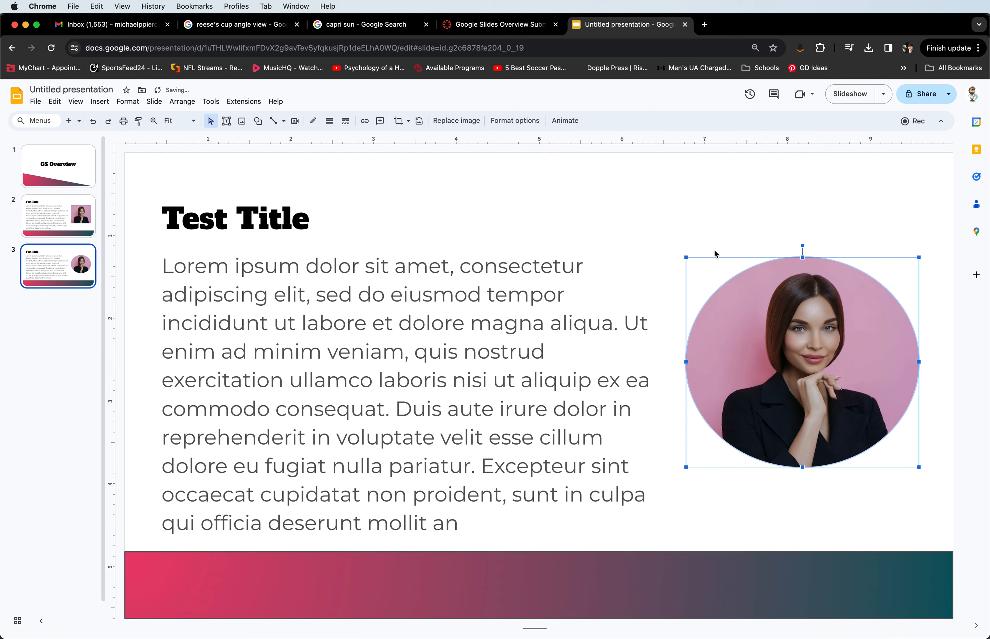
Narrow the headshot's oval crop to a circle and recentre the woman inside it.
left_click(711, 371)
double_click(710, 370)
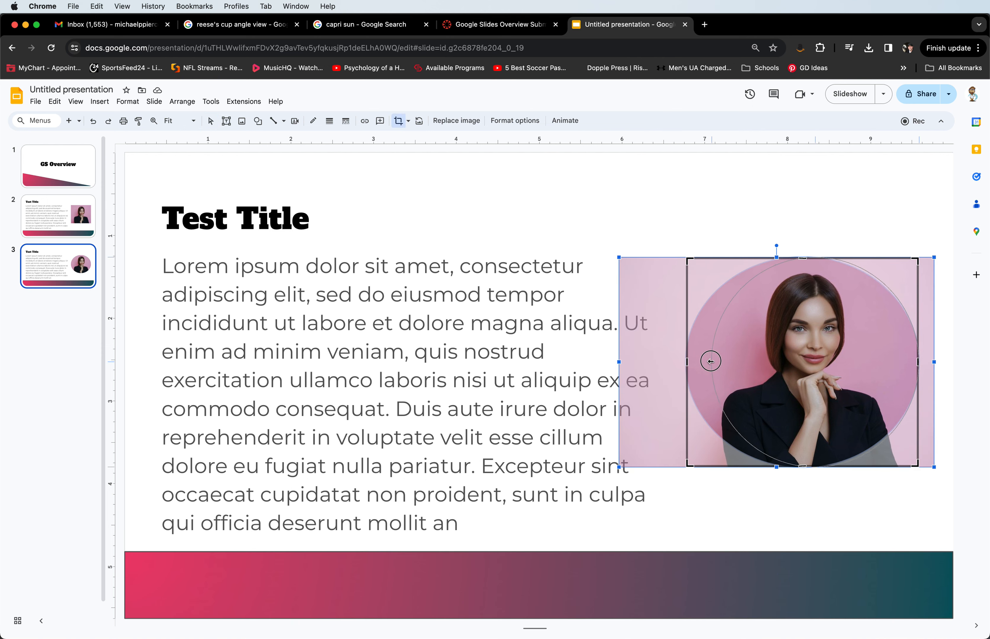
left_click_drag(710, 360, 713, 361)
left_click_drag(793, 351, 756, 347)
key("Escape")
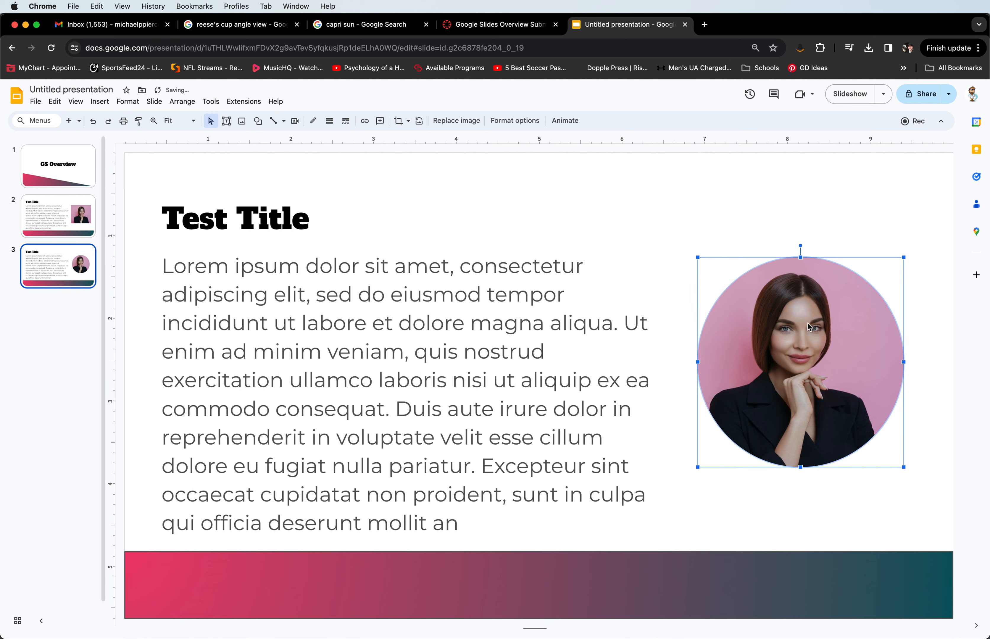
left_click(756, 219)
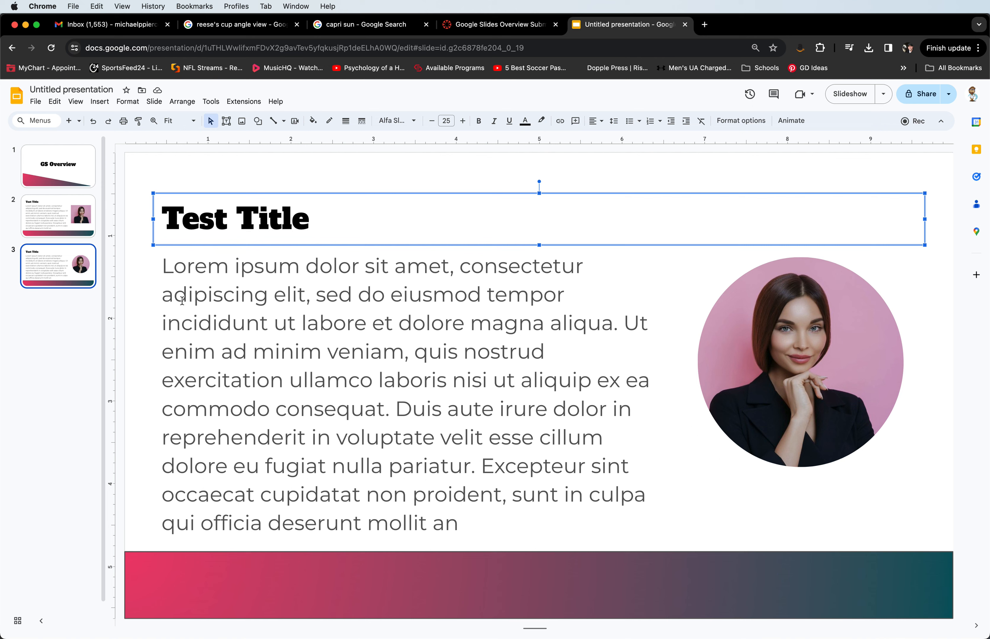
left_click(68, 213)
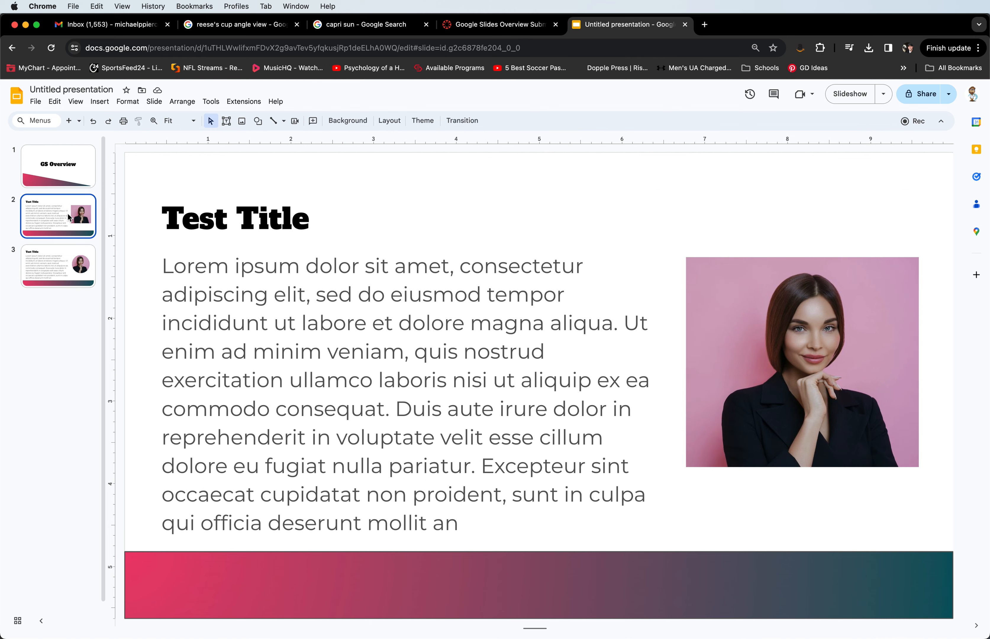
left_click(63, 260)
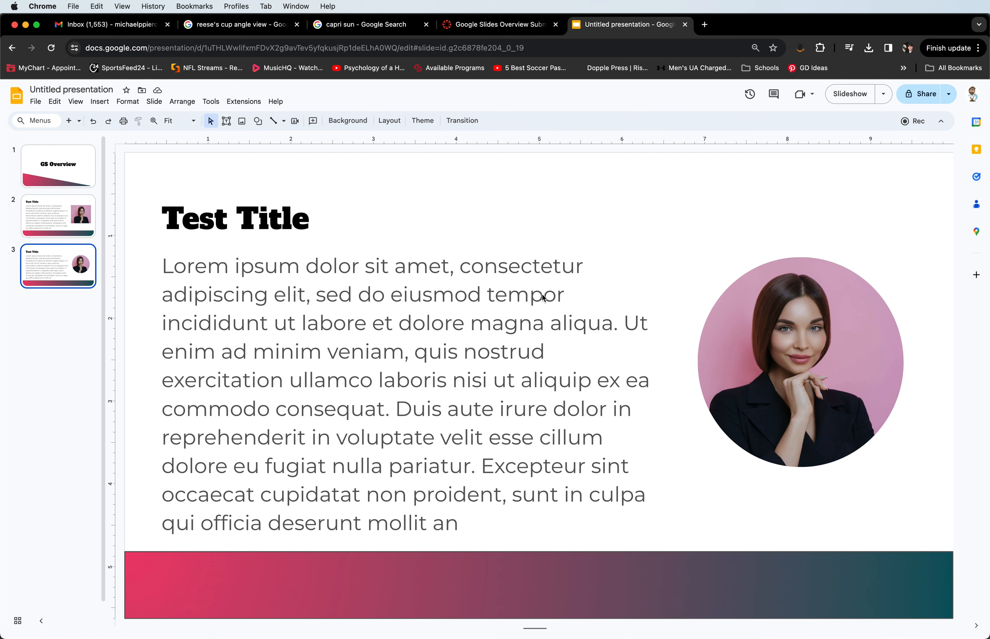
left_click(59, 179)
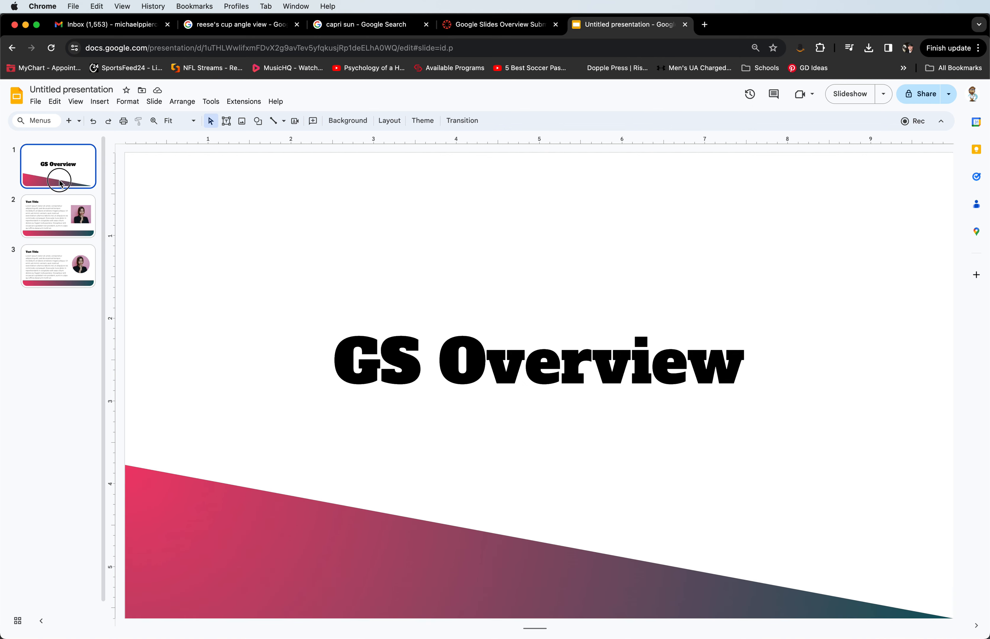
Open the theme editor from slide 3 and select the gradient bar on the Title and body layout.
left_click(61, 269)
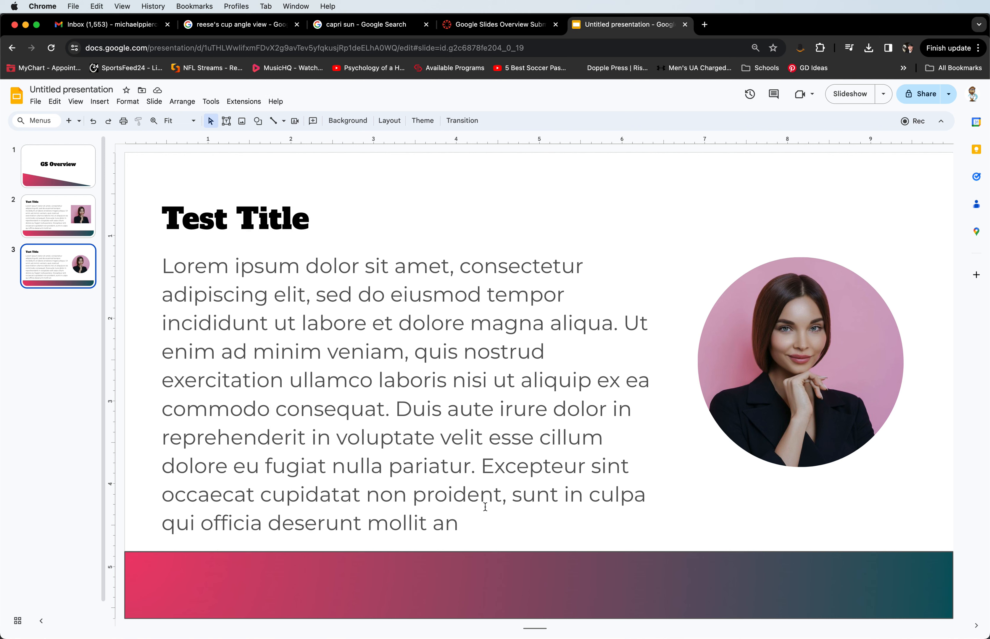
left_click(153, 101)
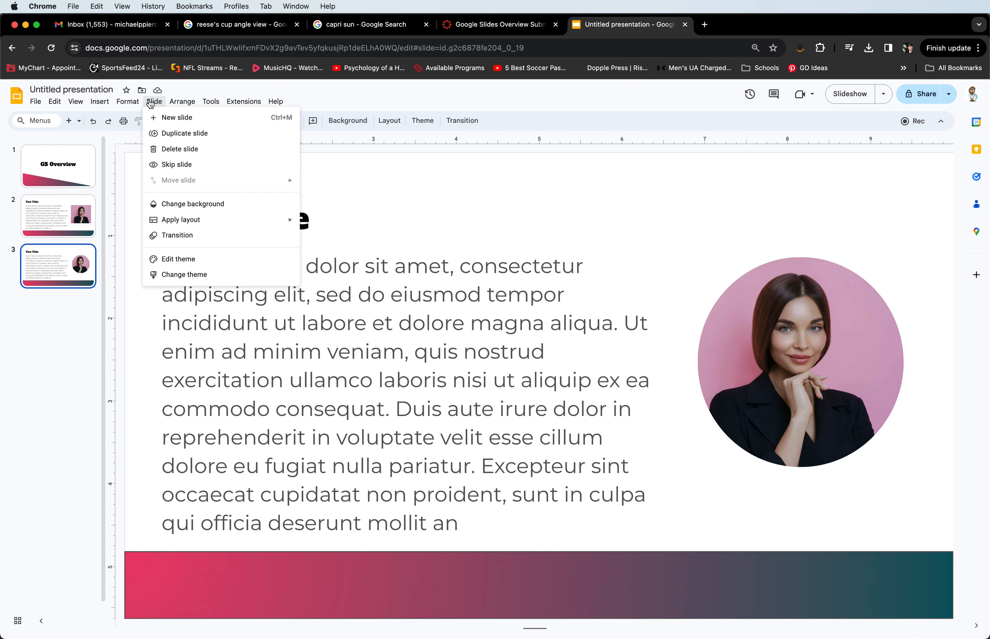
left_click(179, 258)
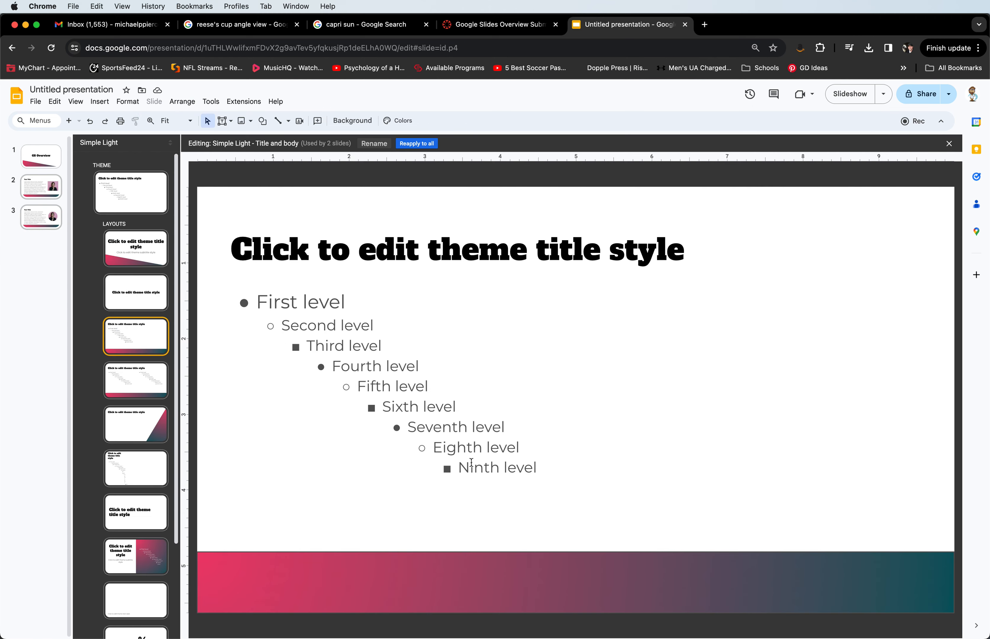
left_click(424, 584)
right_click(437, 583)
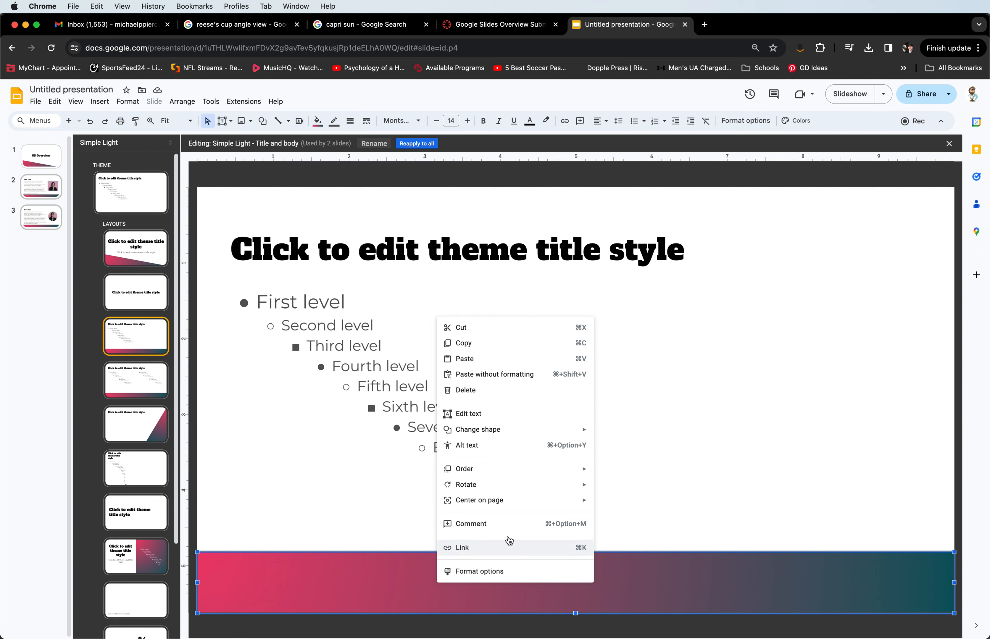
mouse_move(513, 436)
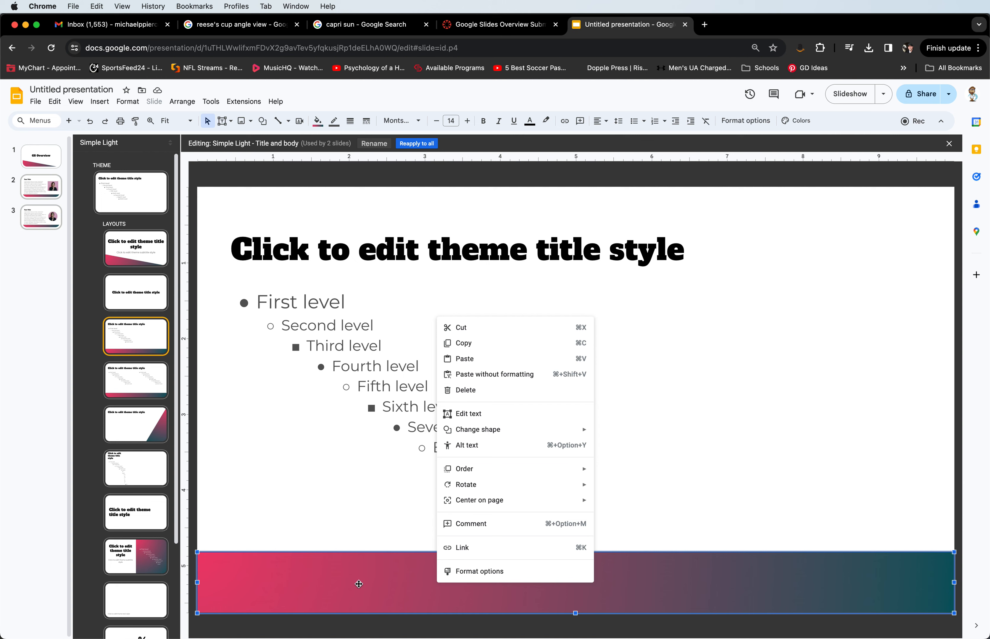
left_click(367, 584)
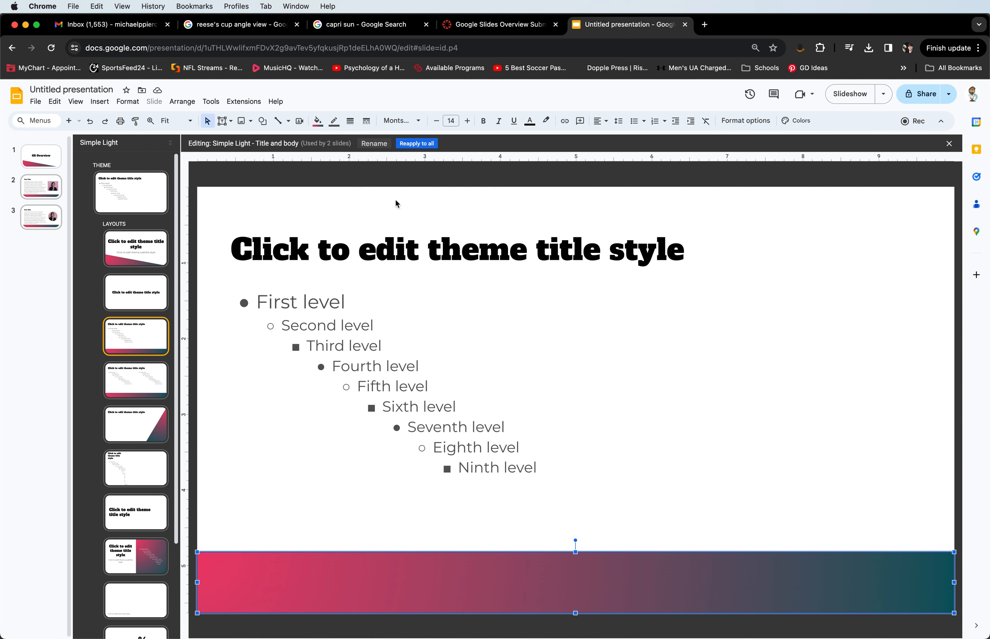
Try placing a rectangular image placeholder on the Title and body layout and delete it.
left_click(135, 341)
left_click(403, 578)
left_click(243, 121)
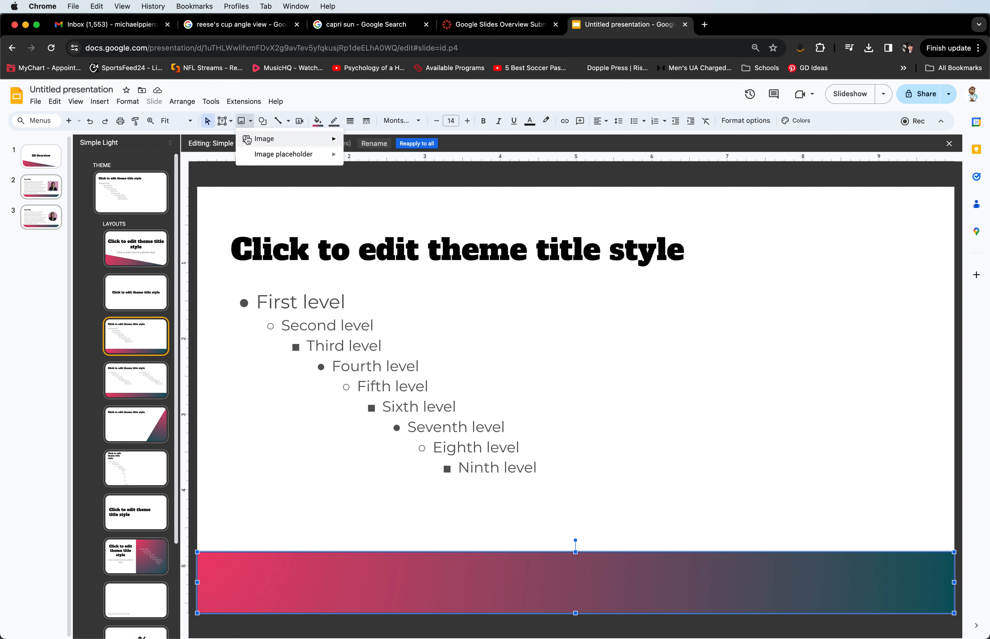
mouse_move(271, 144)
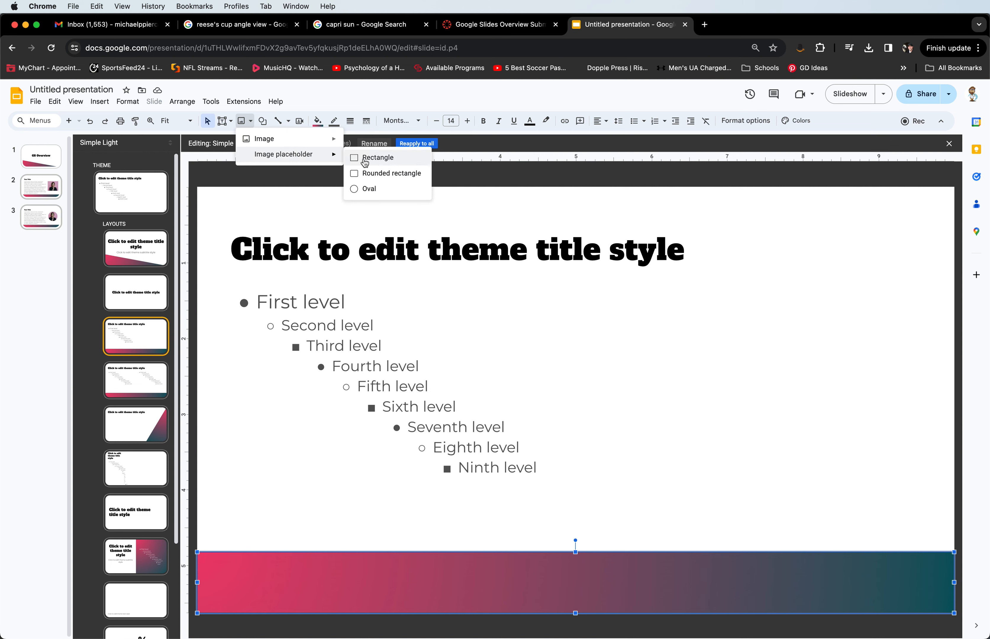
left_click(366, 161)
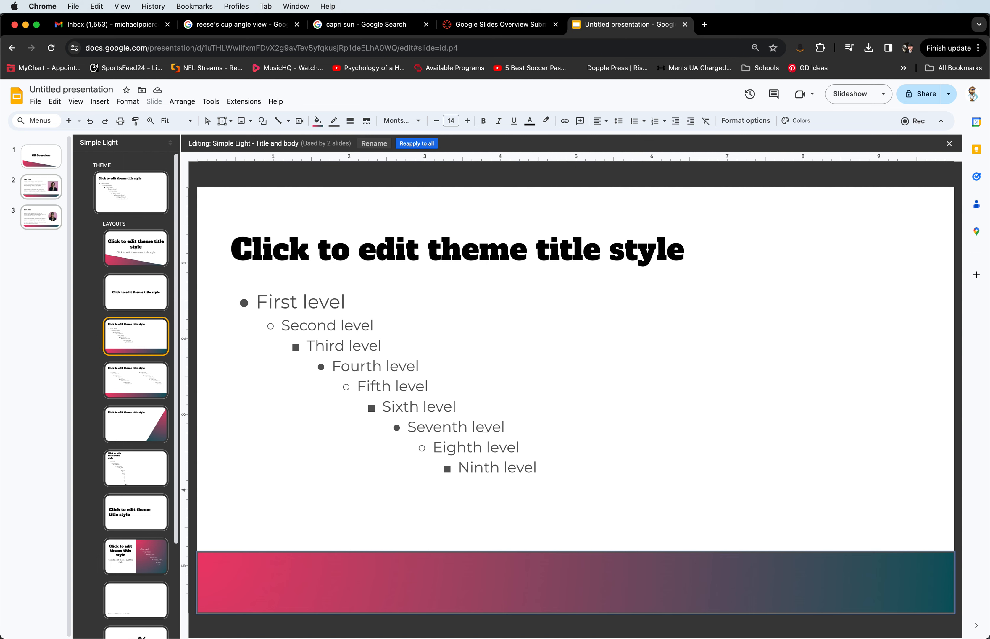
left_click(550, 410)
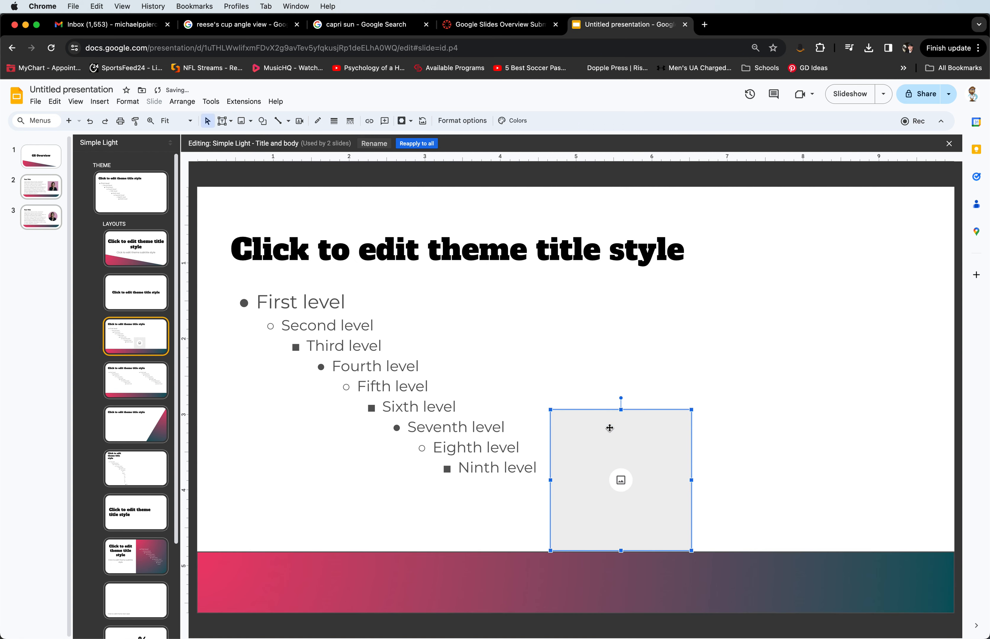
key("Delete")
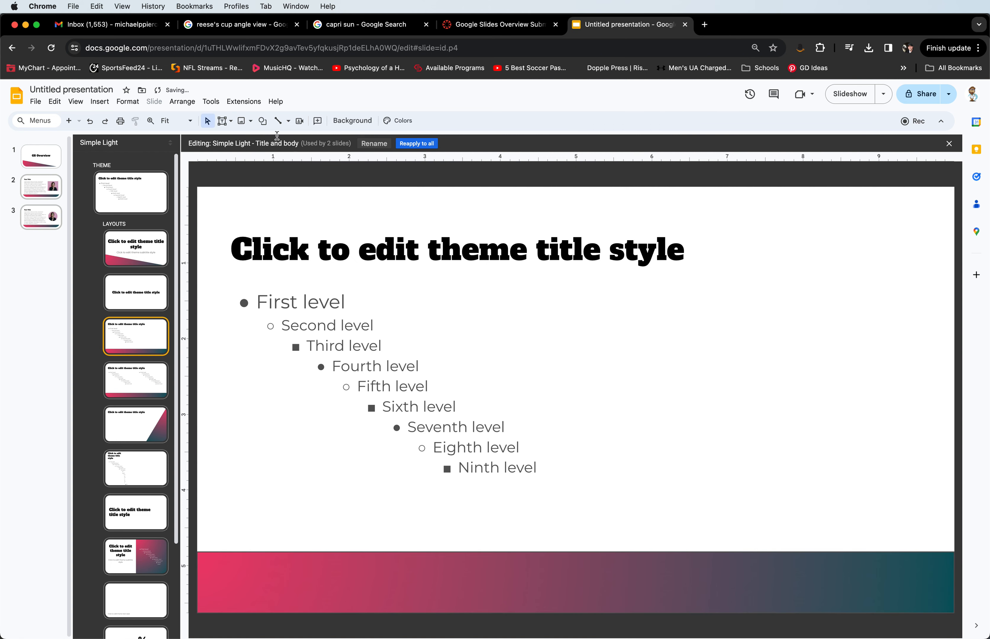
Insert background pattern.jpg from the Downloads folder into the Title and body layout and align it with the layout's left edge.
left_click(245, 120)
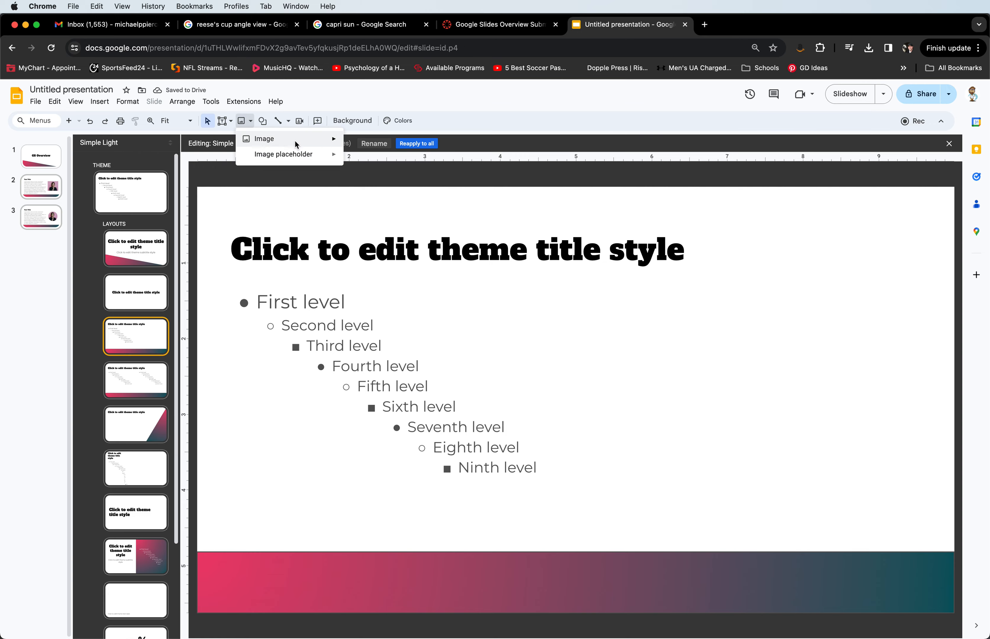
left_click(402, 147)
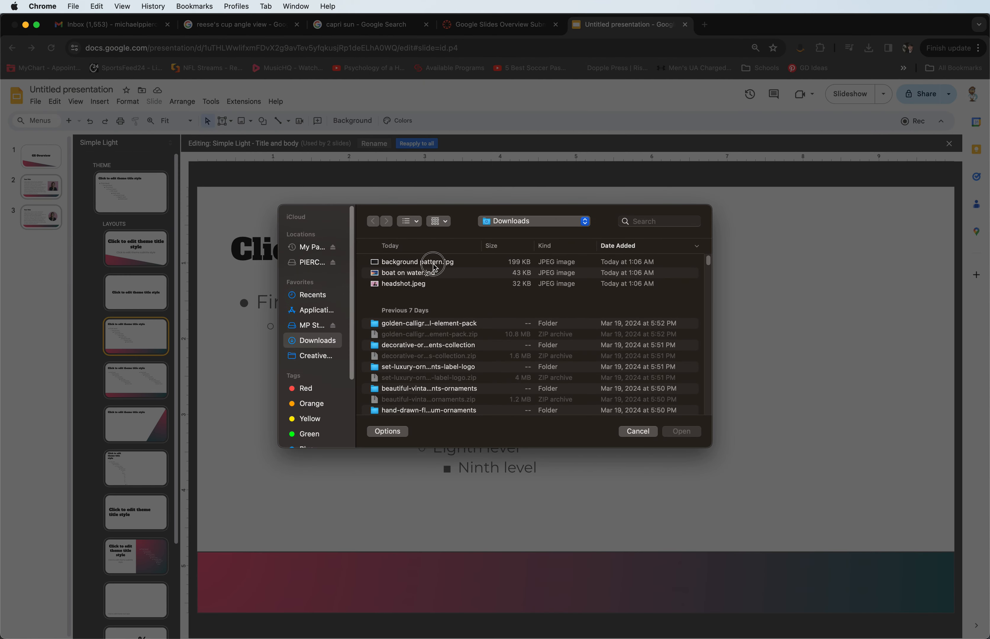
left_click(433, 263)
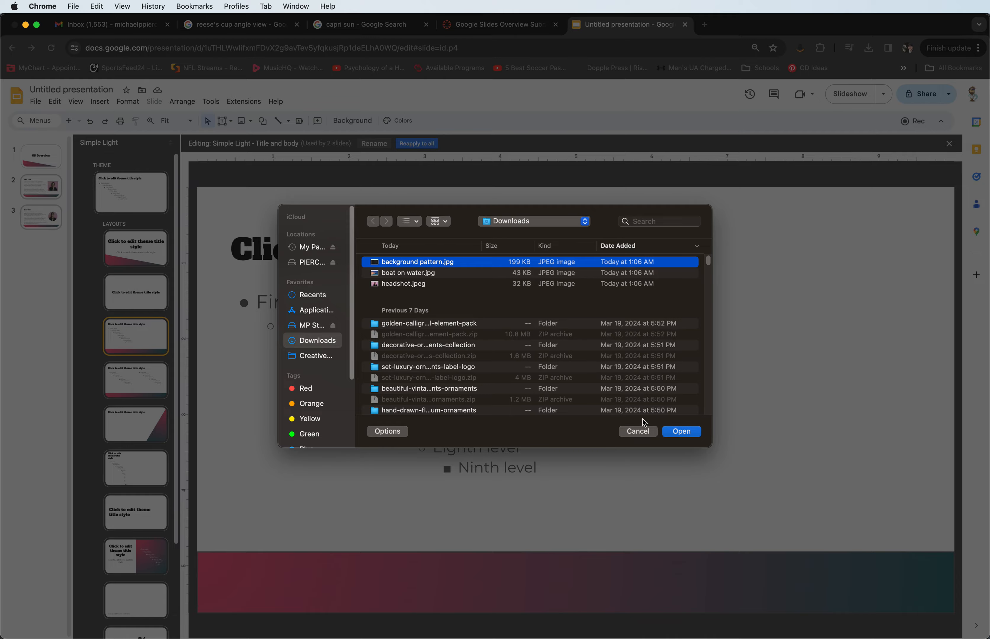
left_click(682, 432)
left_click(274, 174)
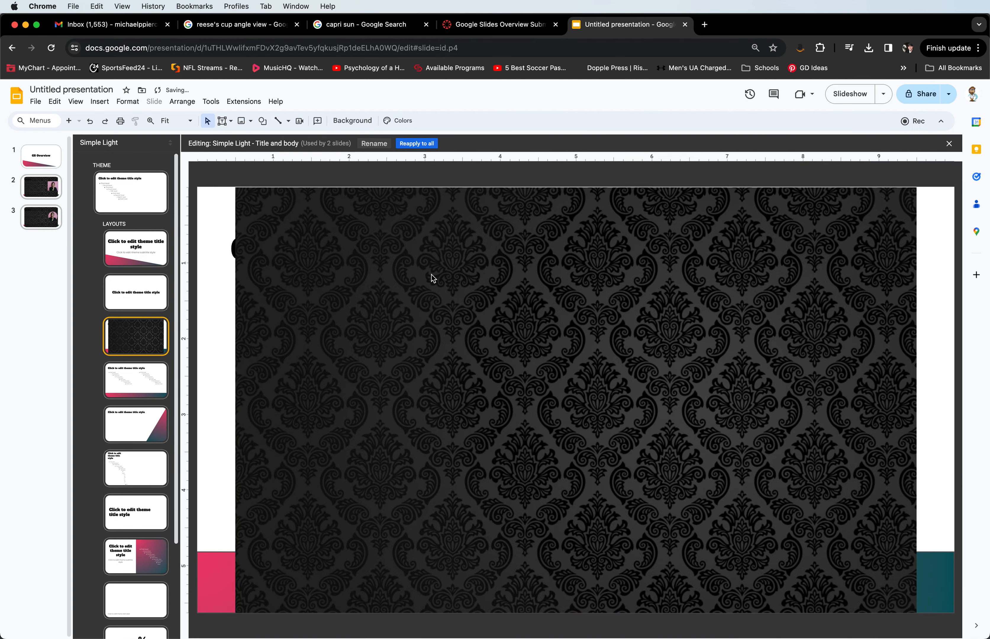
left_click(397, 273)
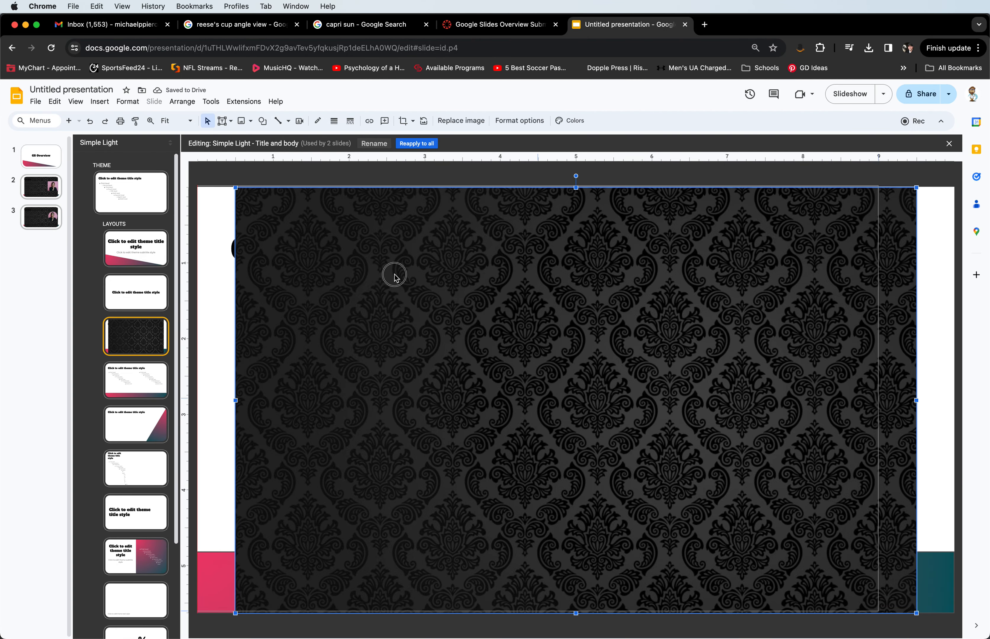
left_click_drag(395, 274, 396, 275)
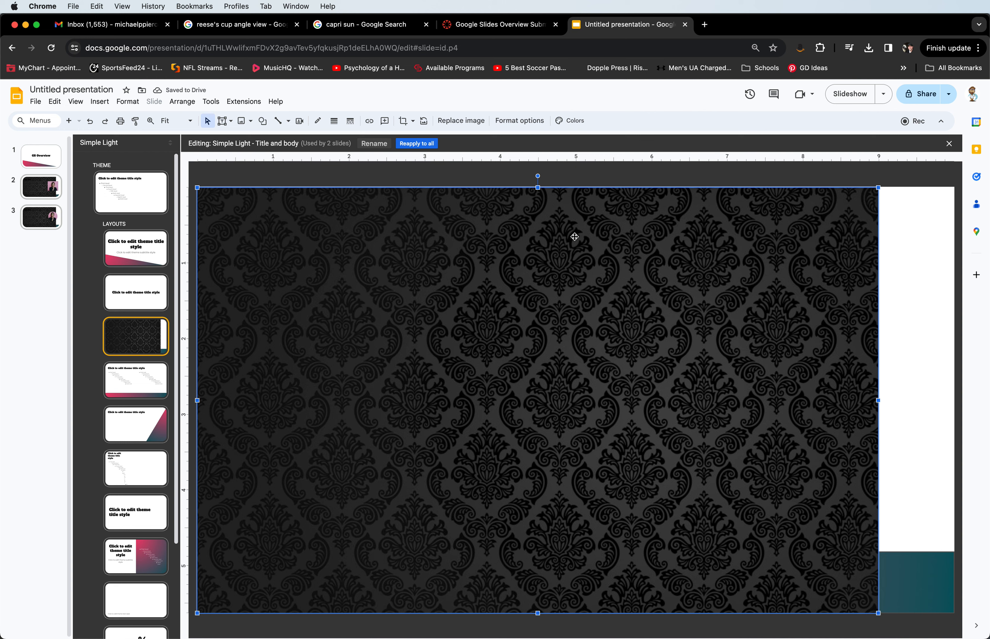
Crop the pattern image from its upper edge to a strip along the bottom of the layout, keeping the pattern undistorted.
left_click_drag(538, 189, 559, 447)
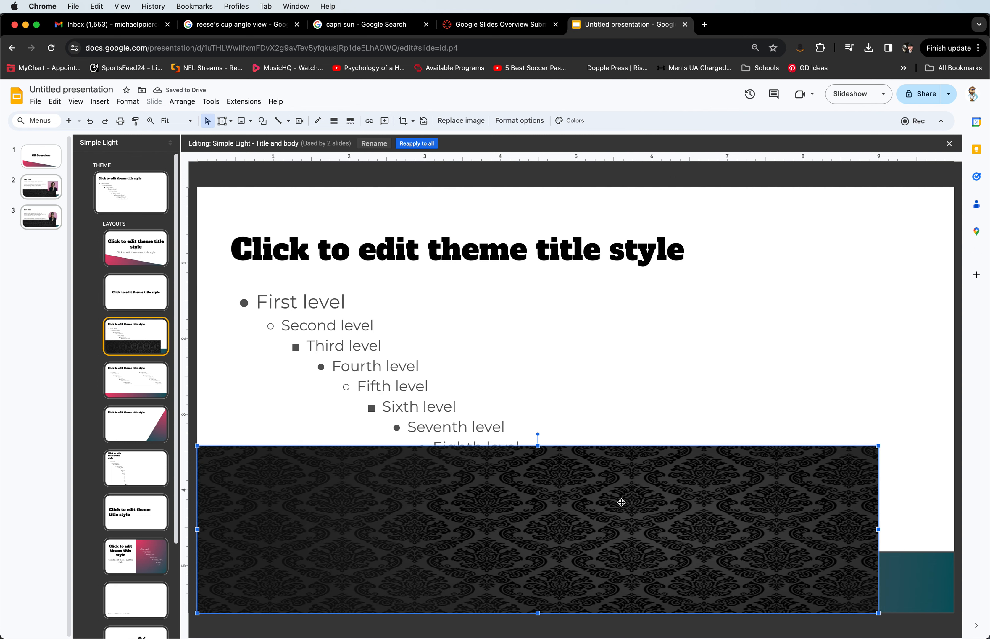
key("super+z")
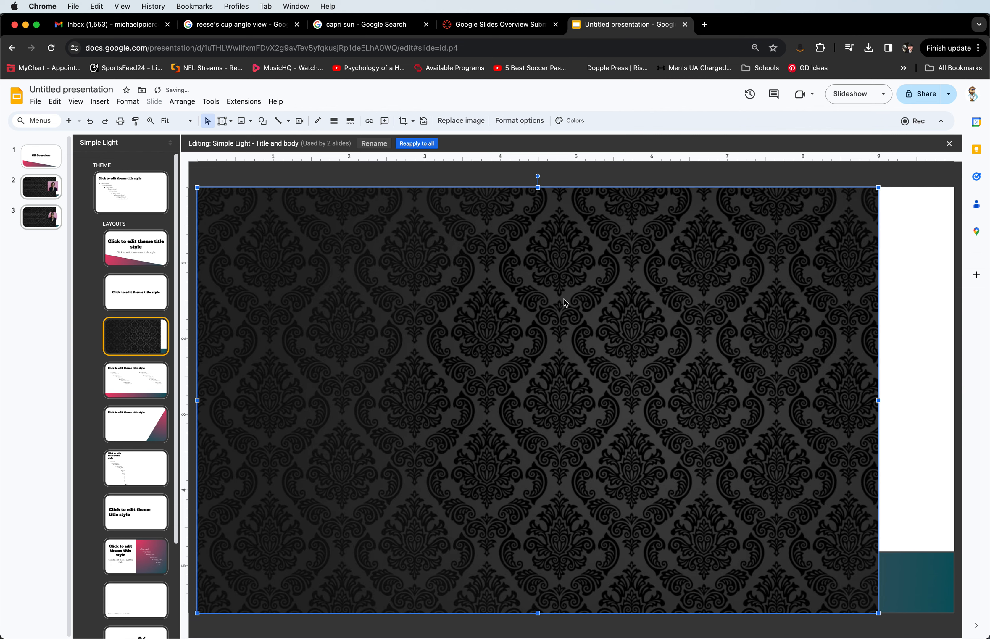
left_click(400, 120)
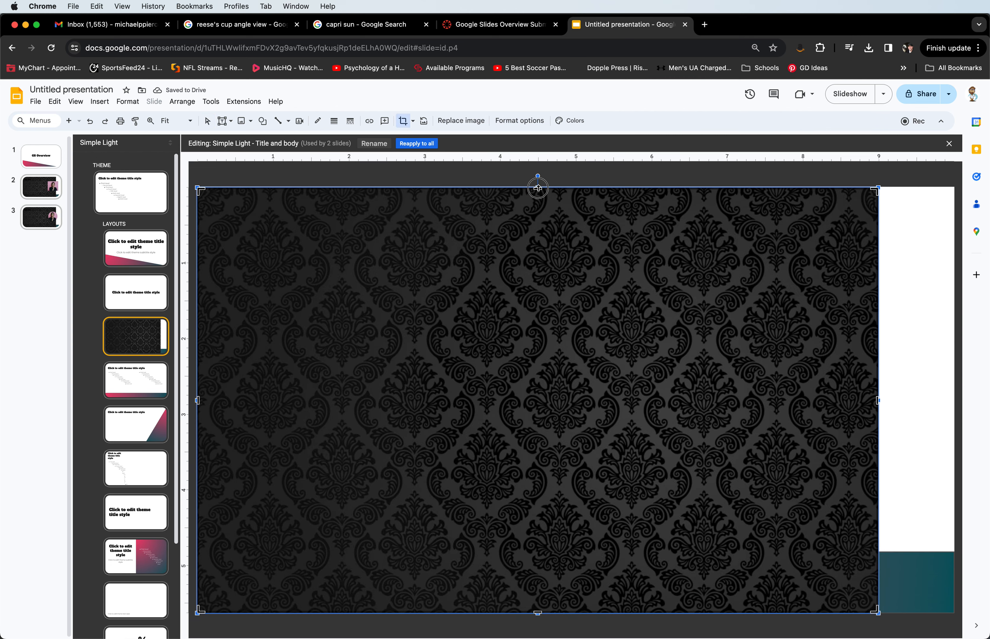
left_click_drag(538, 187, 568, 545)
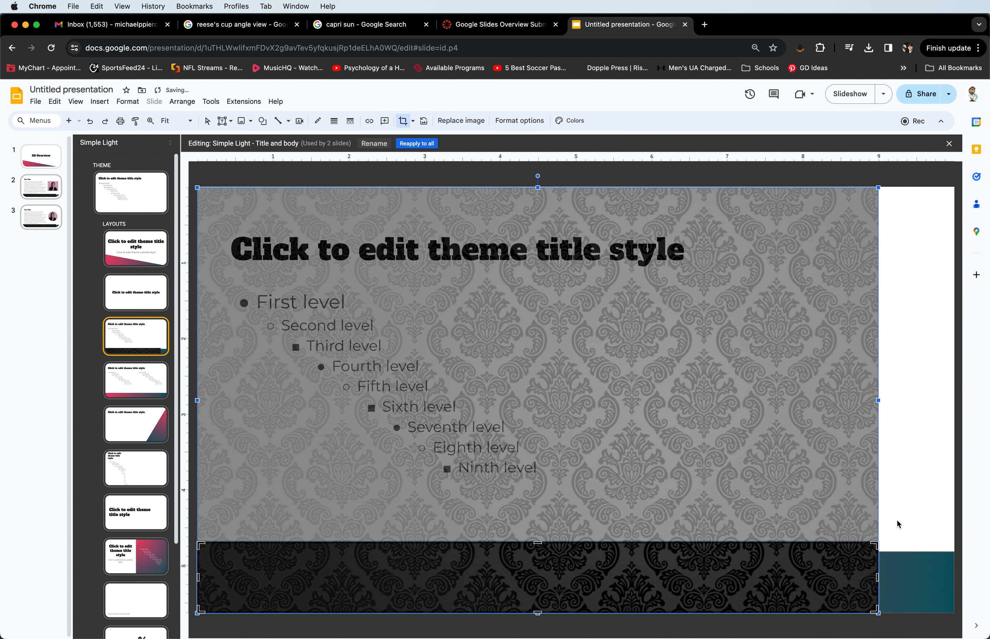
key("Return")
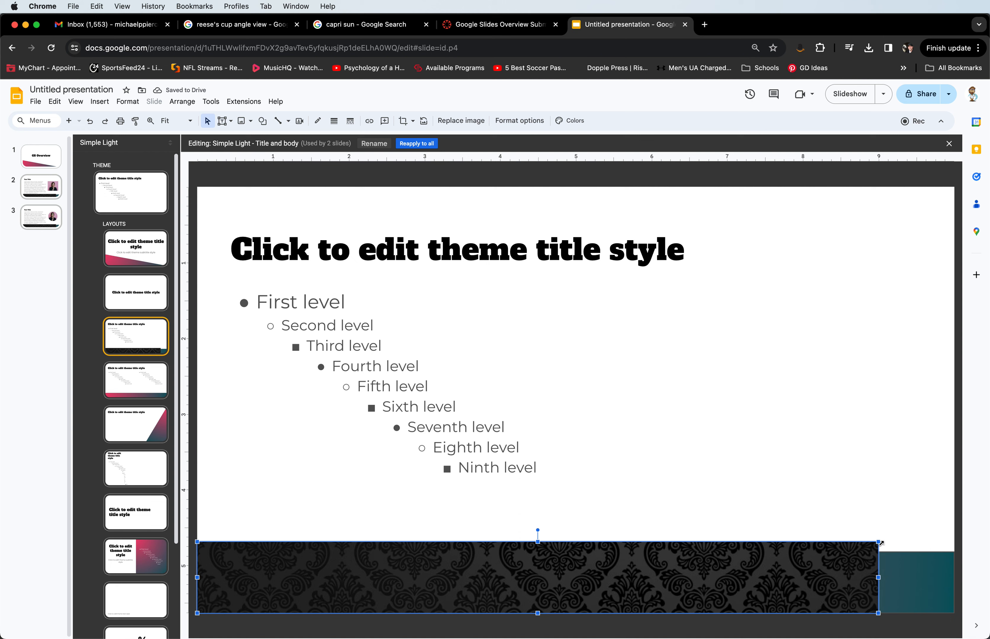
Enlarge the pattern strip proportionally to cover the gradient bar across the layout's full width and return to slide 3.
left_click_drag(879, 544, 948, 533)
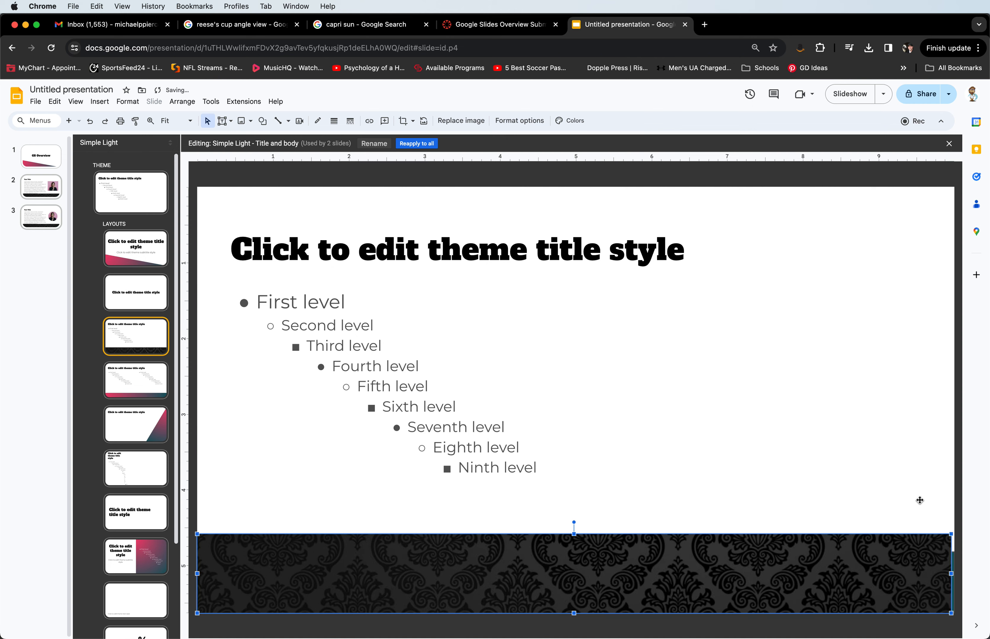
left_click(919, 498)
left_click(945, 550)
left_click_drag(952, 534, 957, 530)
left_click(916, 504)
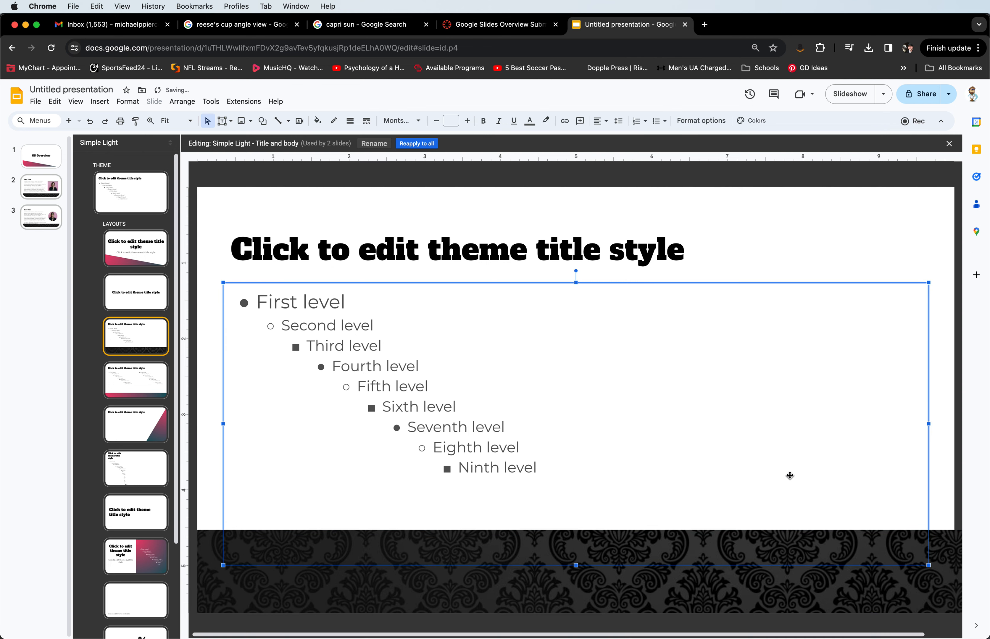
left_click(519, 184)
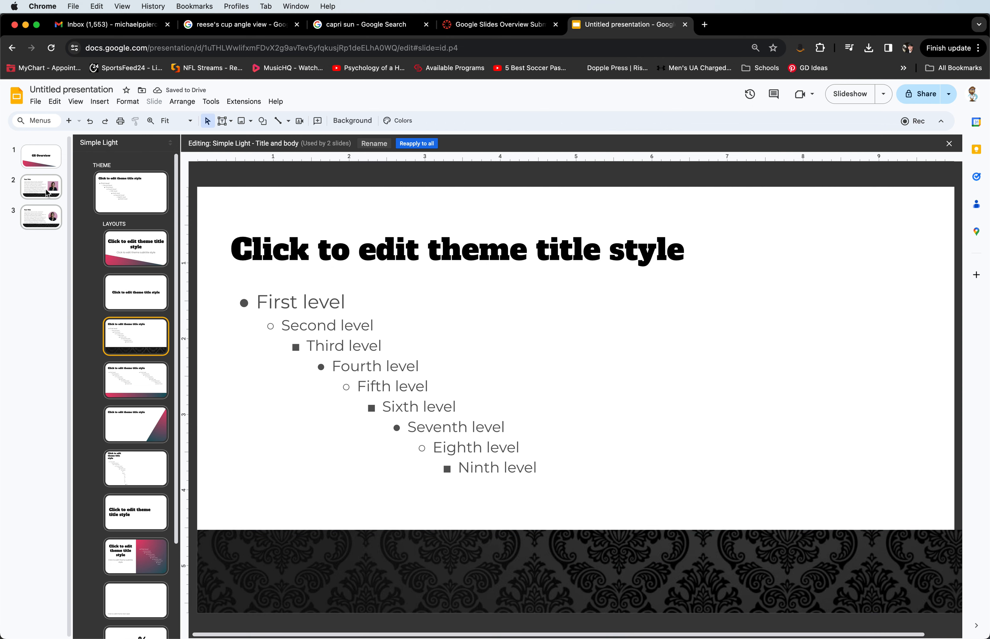
left_click(39, 211)
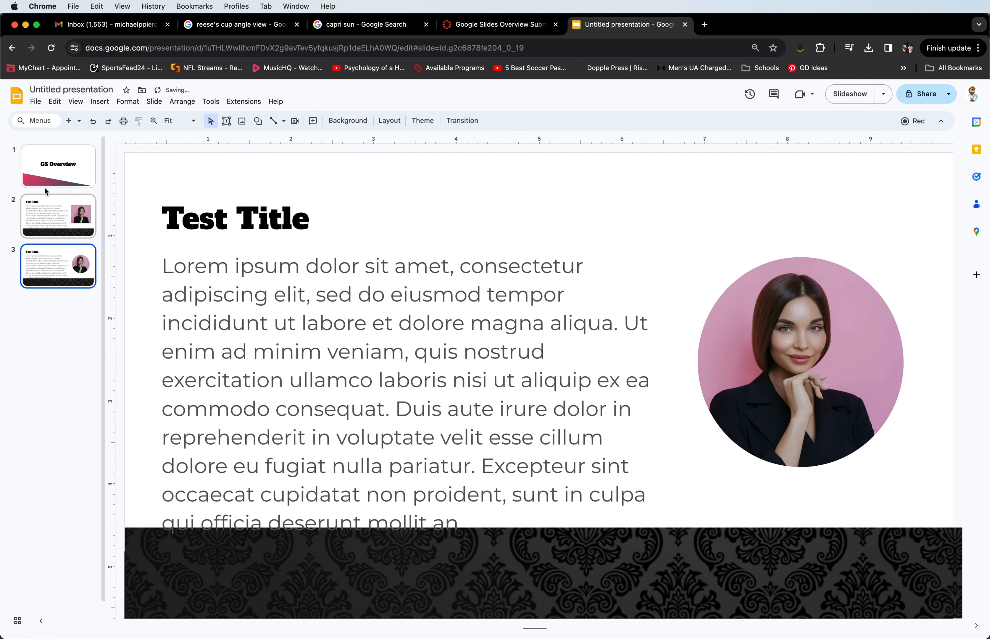
Move the title and body text boxes on slide 3 up together so the body text clears the pattern strip.
left_click(448, 416)
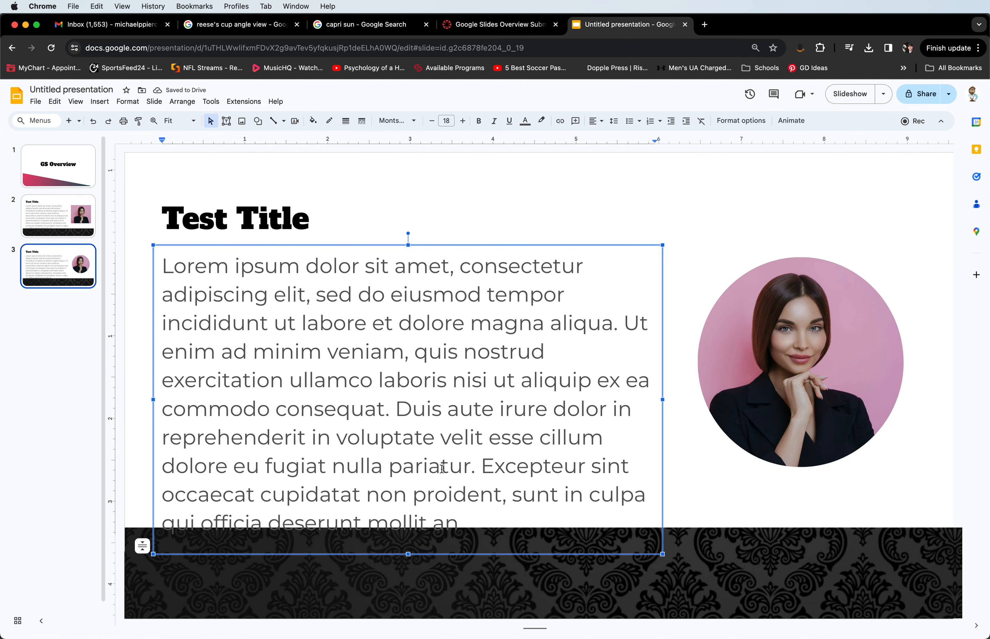
left_click(261, 219, "shift")
left_click_drag(350, 247, 346, 219)
left_click(143, 208)
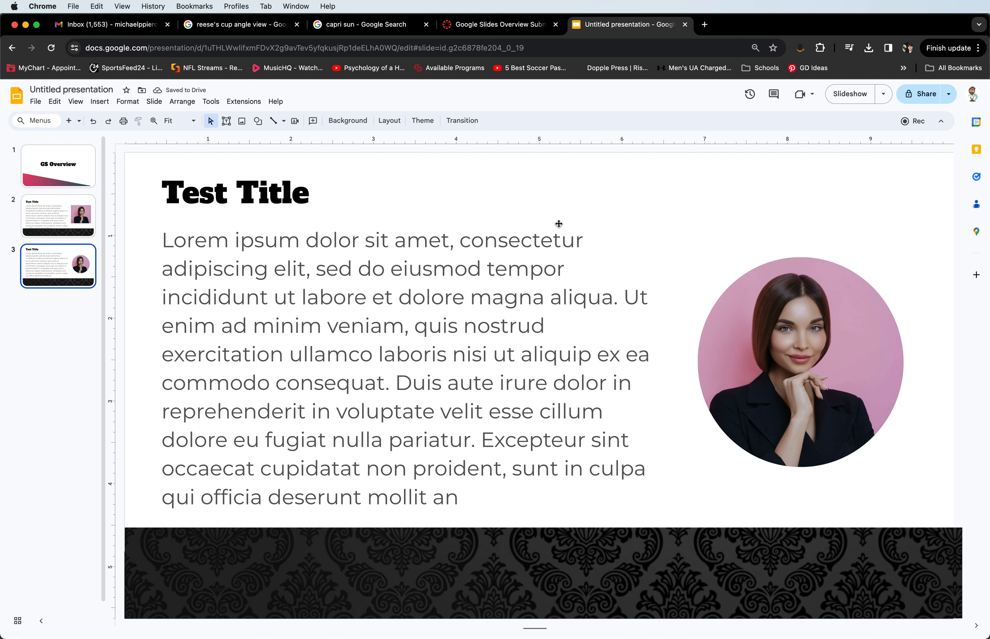
Delete slide 3's body text after "nulla pariatur." and narrow the body text box to leave more room beside the circular portrait.
left_click(331, 468)
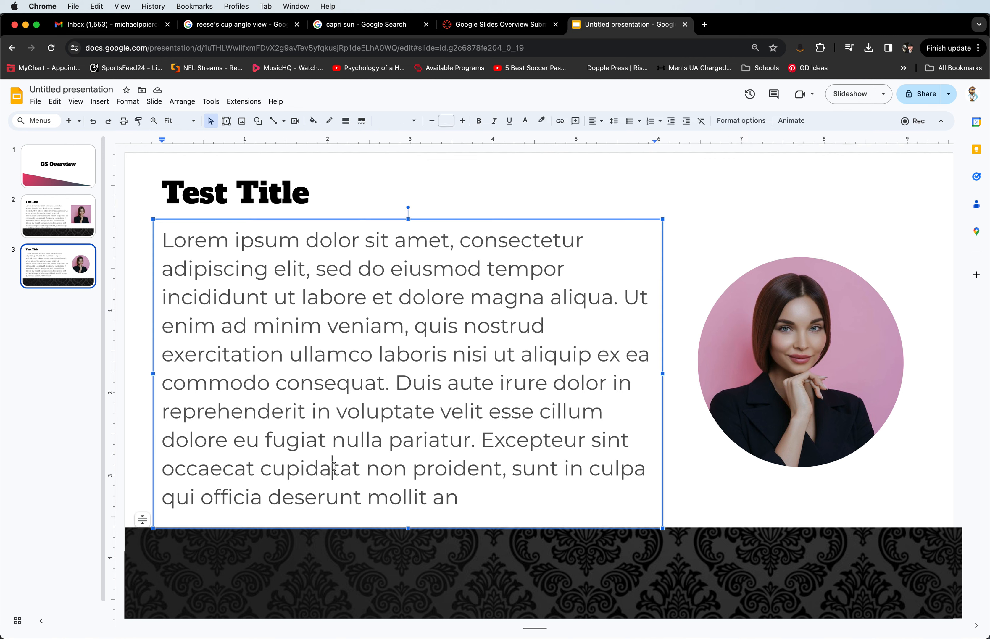
left_click_drag(481, 502, 483, 448)
key("BackSpace")
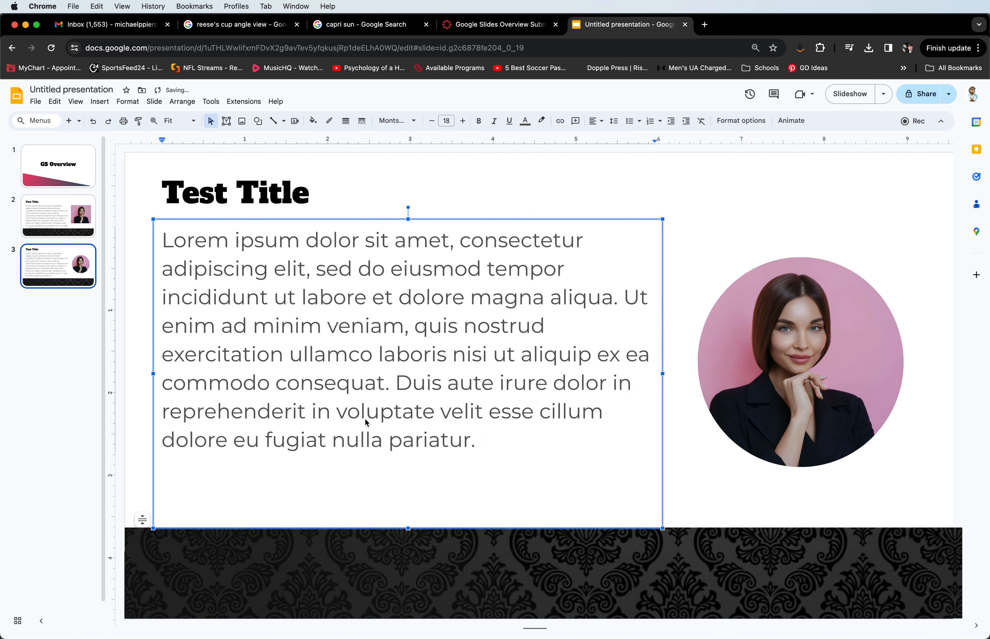
left_click(71, 259)
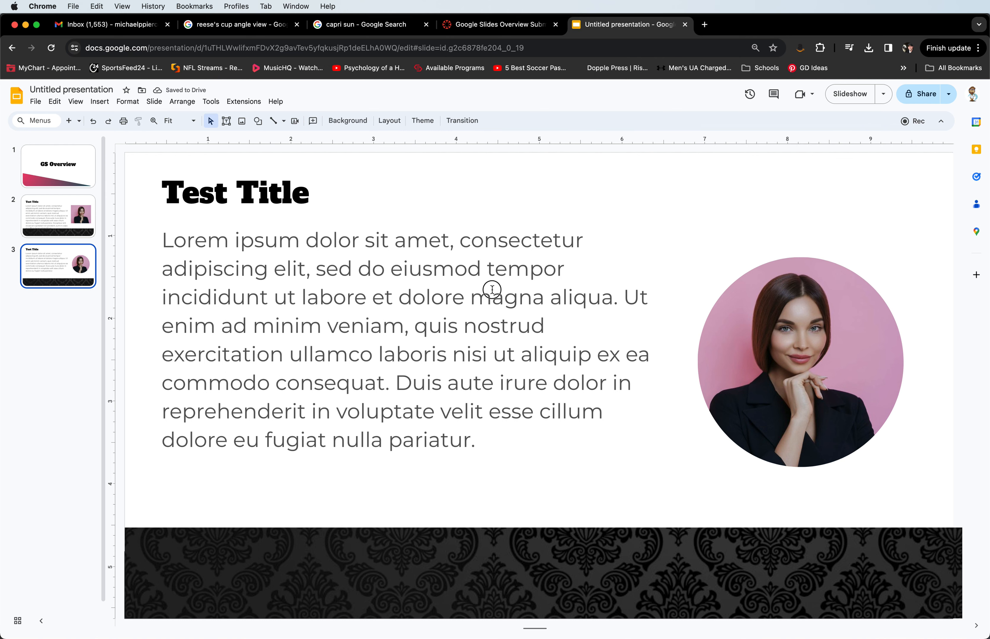
left_click(491, 293)
left_click_drag(661, 372, 623, 381)
left_click(758, 395)
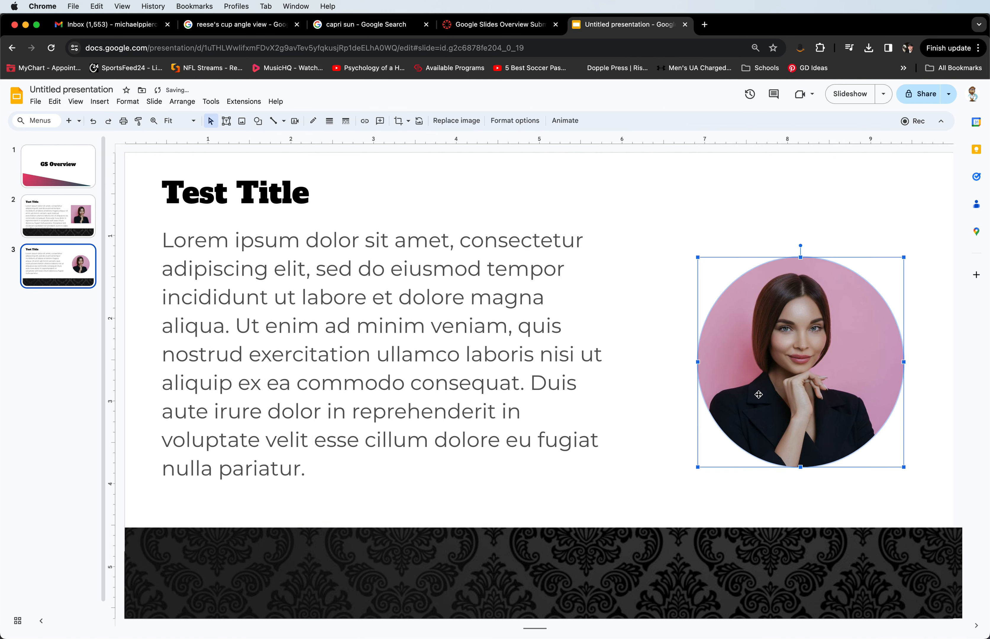
Duplicate slide 3 and delete the circular portrait from the copy.
right_click(41, 278)
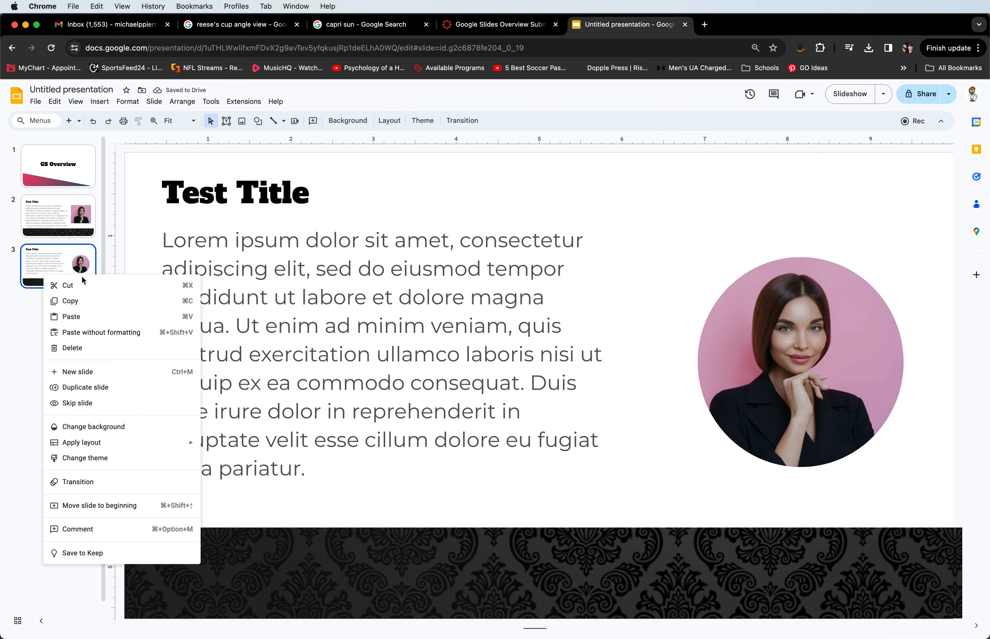
left_click(99, 390)
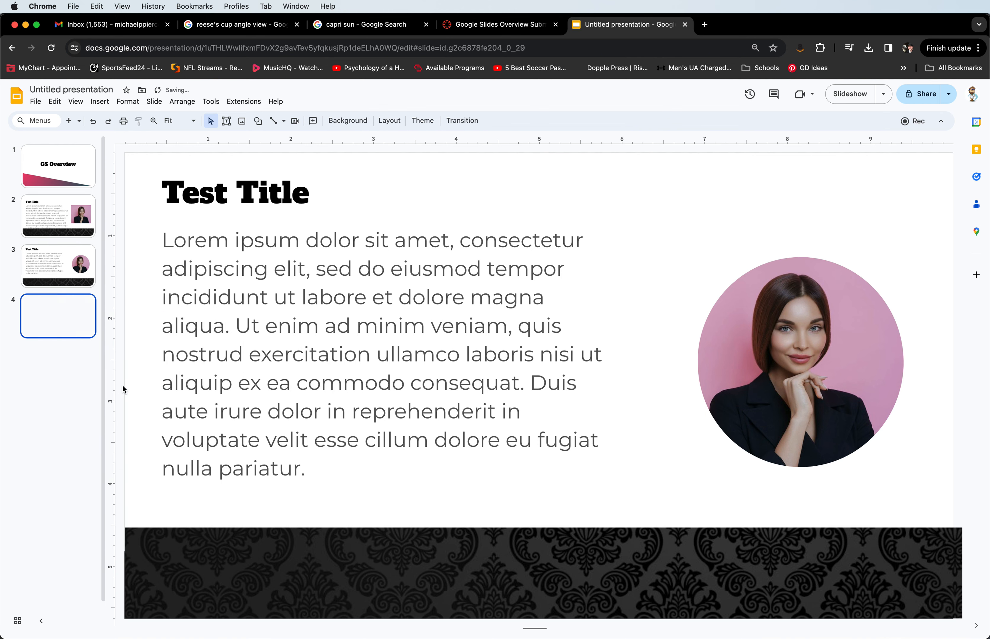
left_click(726, 342)
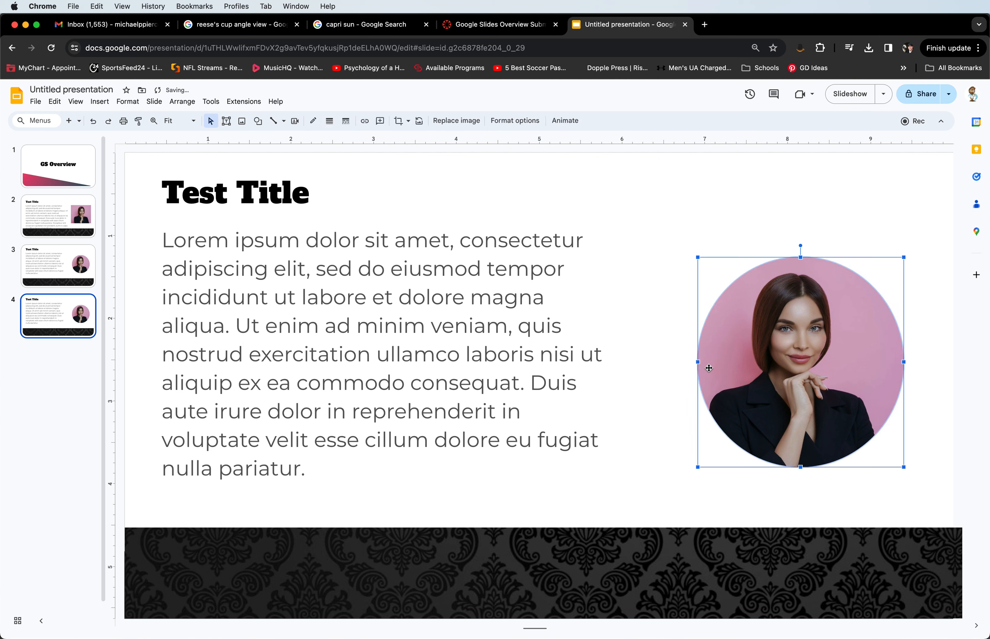
key("Delete")
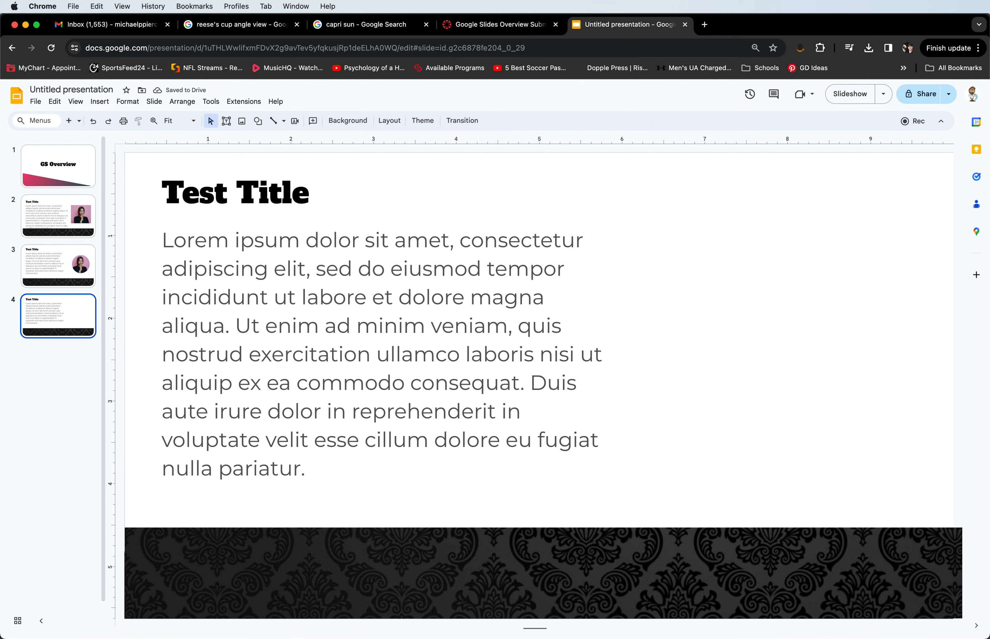
Switch to Photoshop, show the headshot.jpeg document and remove the portrait's background.
key("super+Tab")
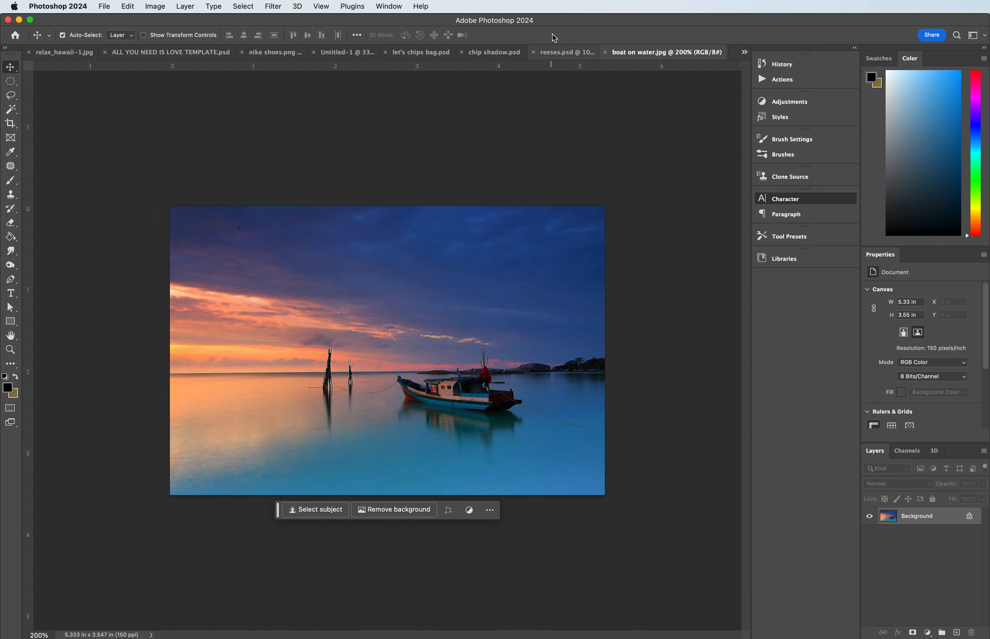
left_click(744, 52)
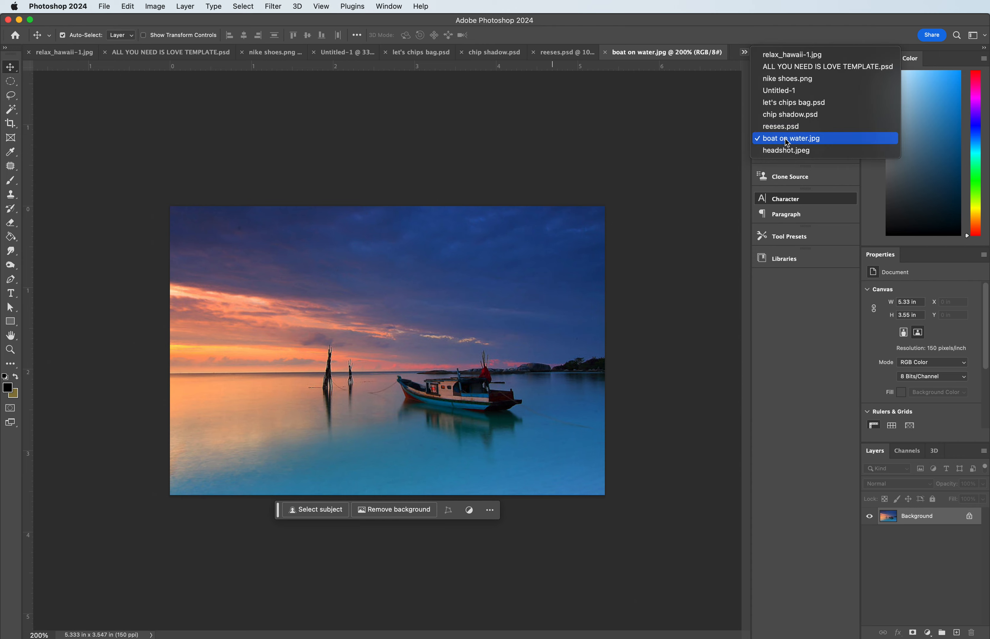
left_click(786, 151)
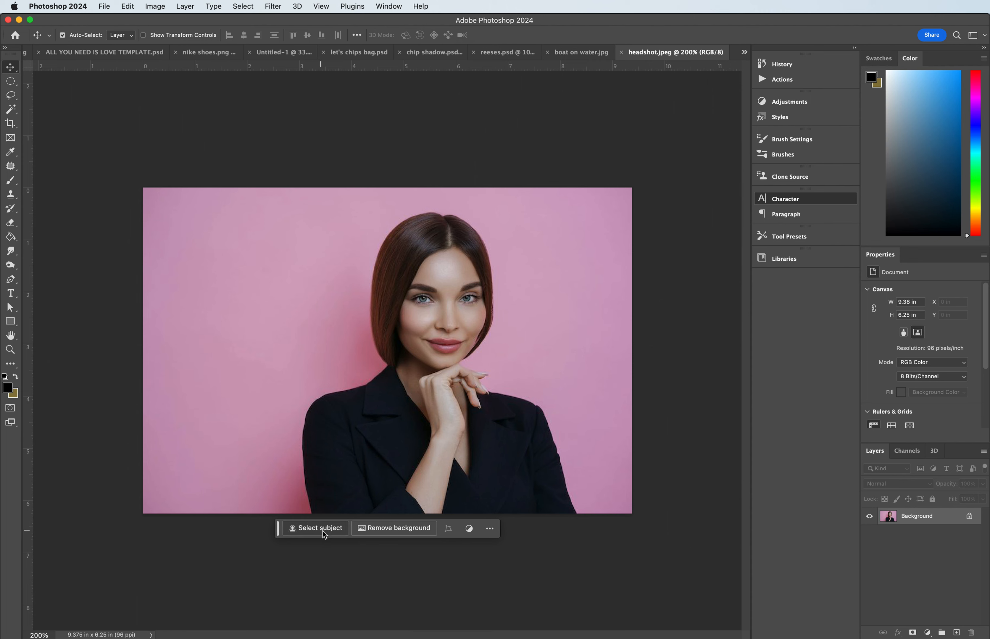
left_click(391, 533)
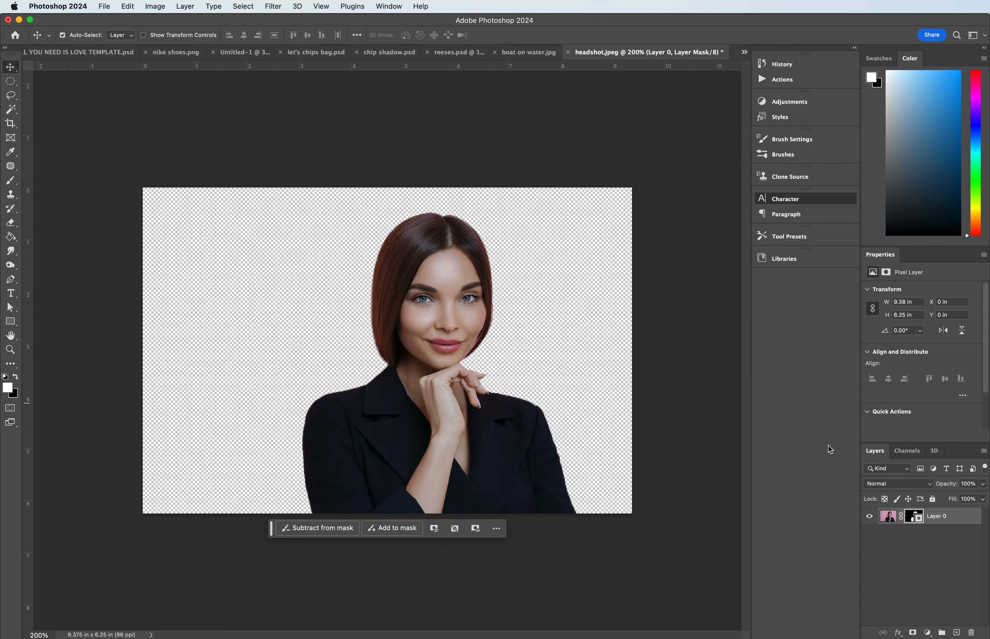
Crop the headshot canvas closely around the woman to about 5.65 by 5.92 in.
left_click(11, 123)
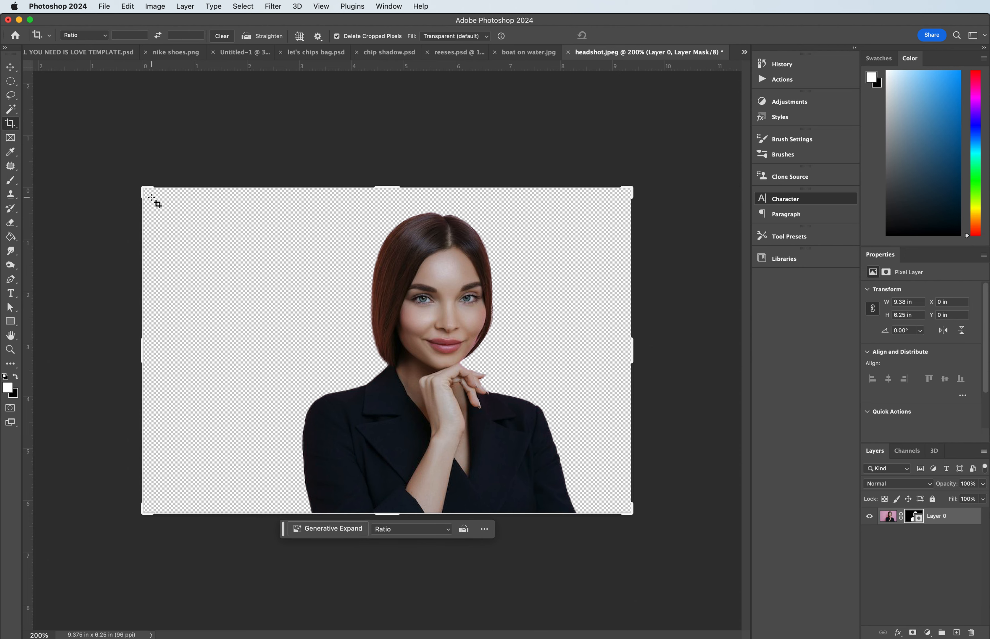
left_click_drag(140, 185, 215, 196)
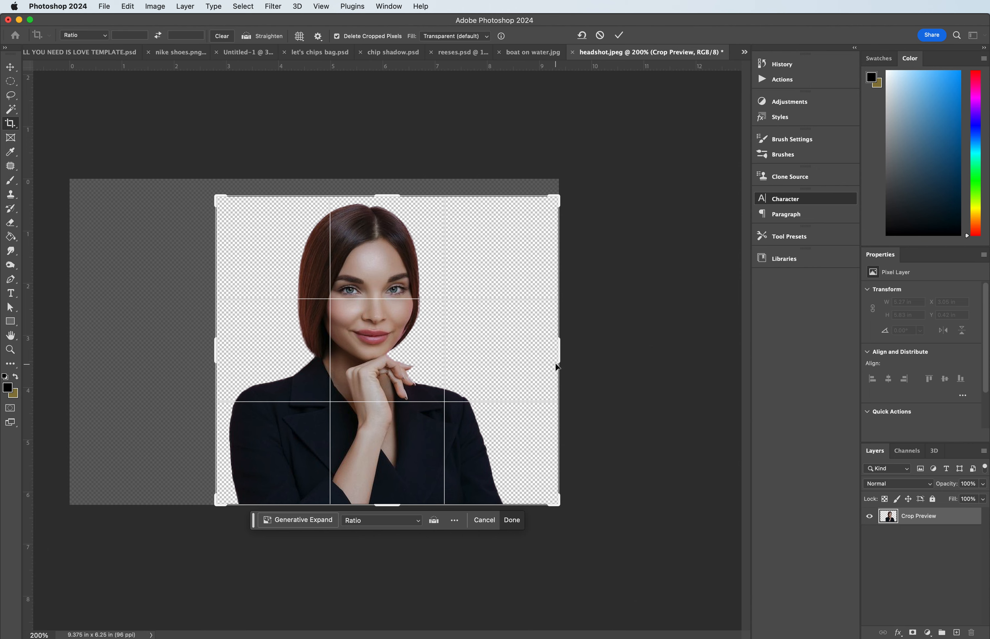
left_click_drag(559, 357, 535, 356)
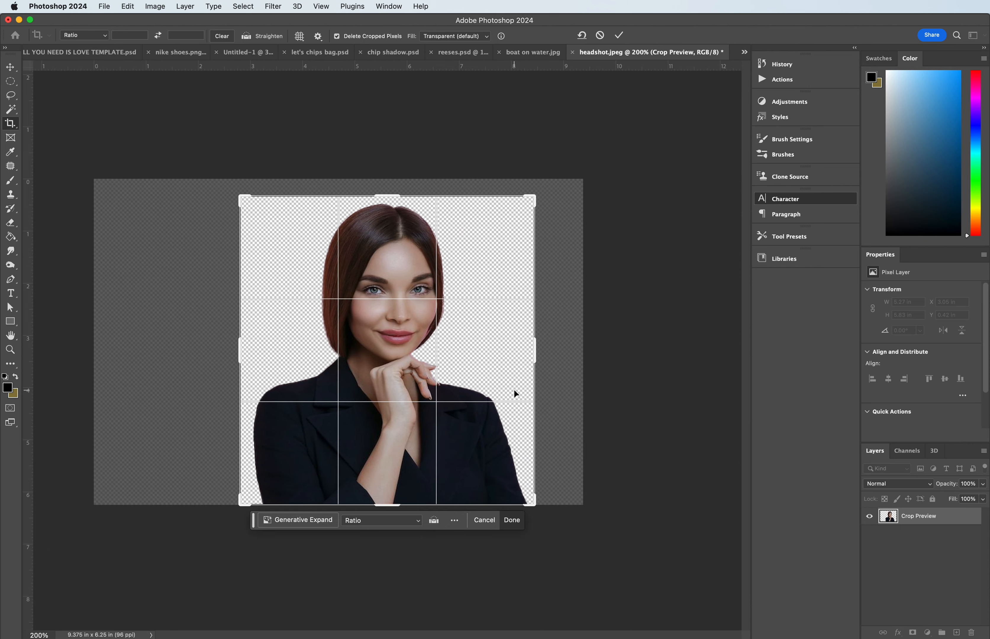
key("Return")
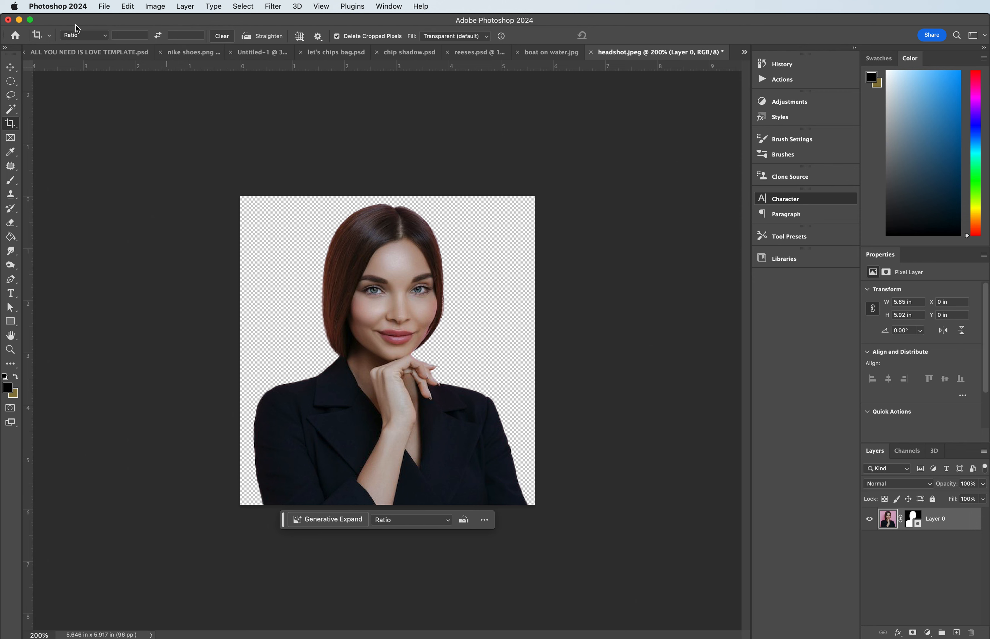
Save the cropped cutout in PNG format as headshot.png in the Downloads folder.
key("super+shift+s")
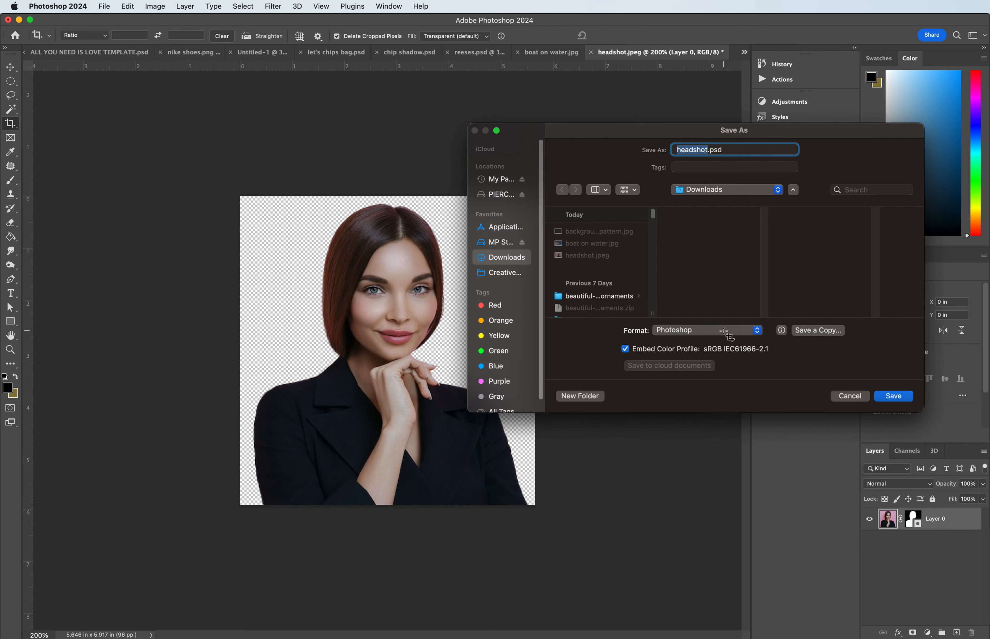
left_click(750, 332)
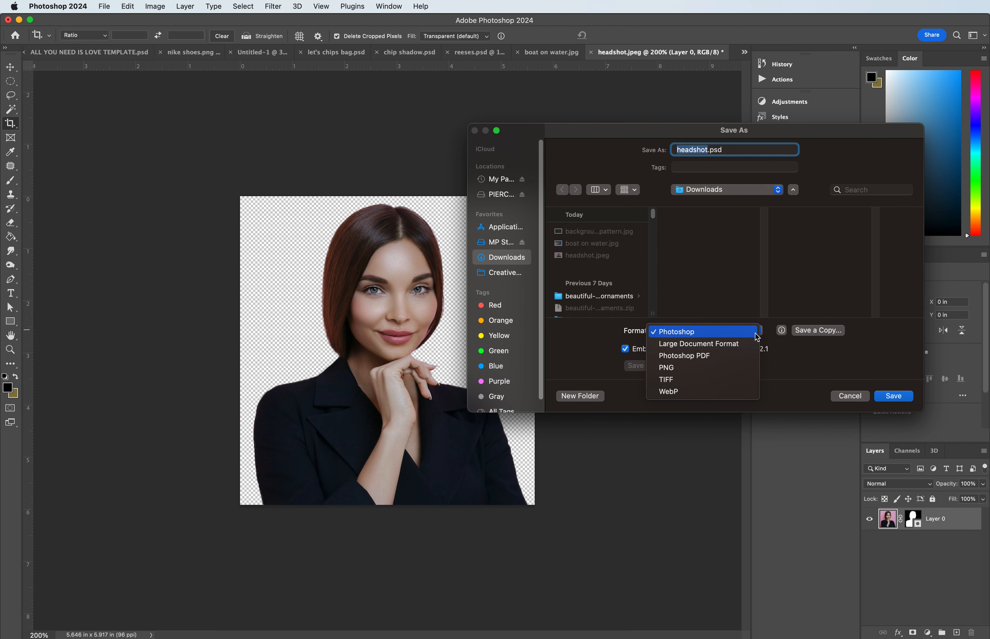
left_click(732, 367)
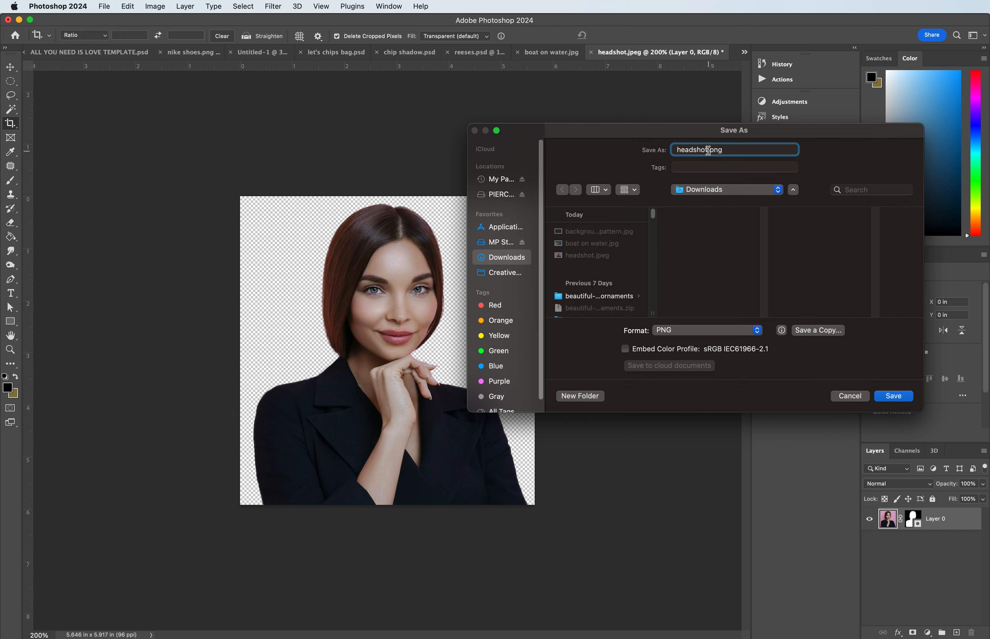
left_click(895, 397)
left_click(773, 352)
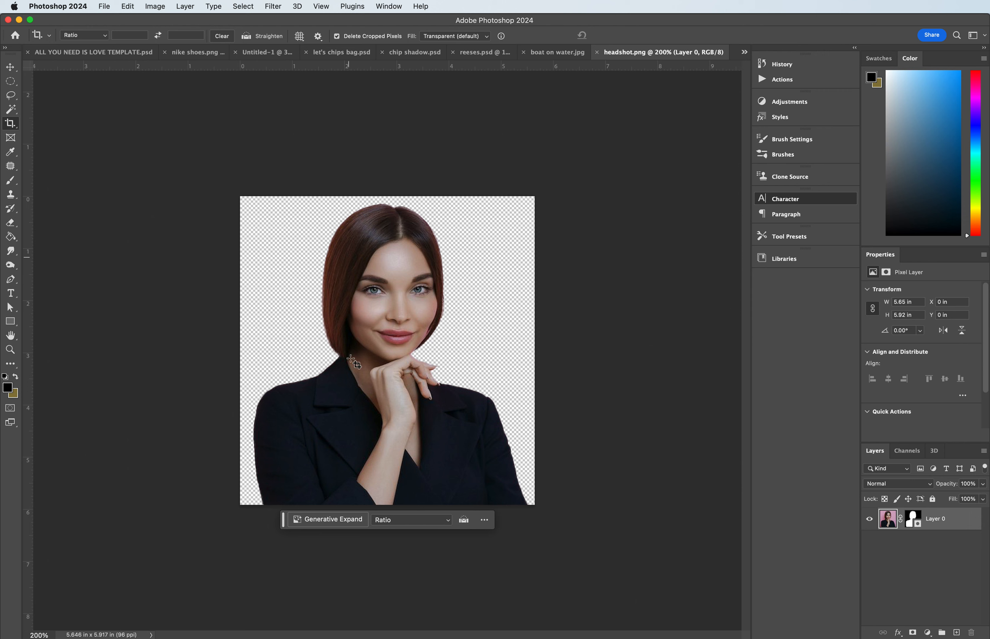
Switch back to Google Slides in Chrome and insert headshot.png from the Downloads folder into slide 4.
key("super+Tab")
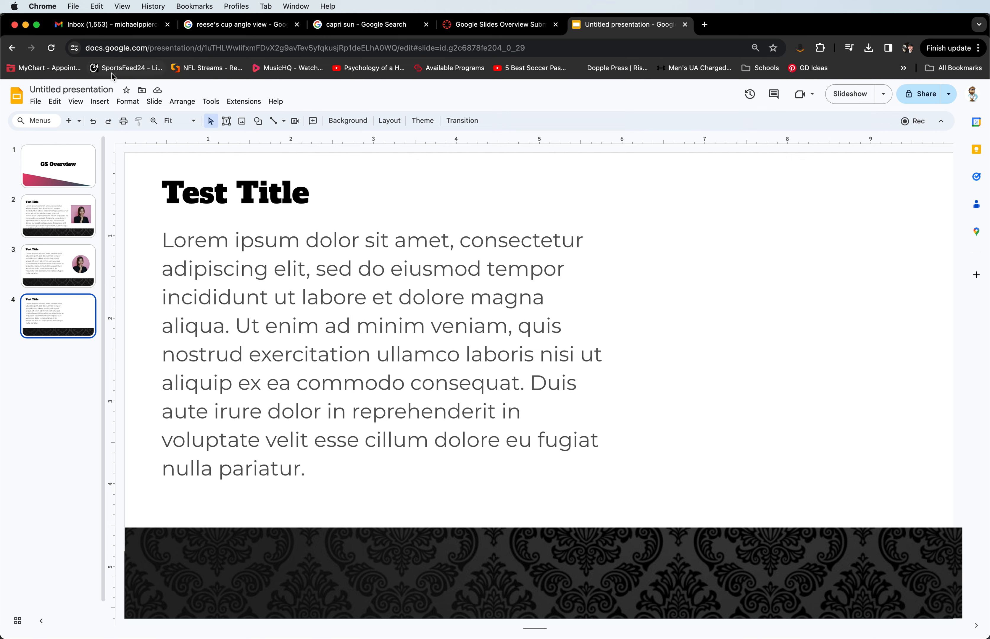
left_click(99, 102)
mouse_move(167, 117)
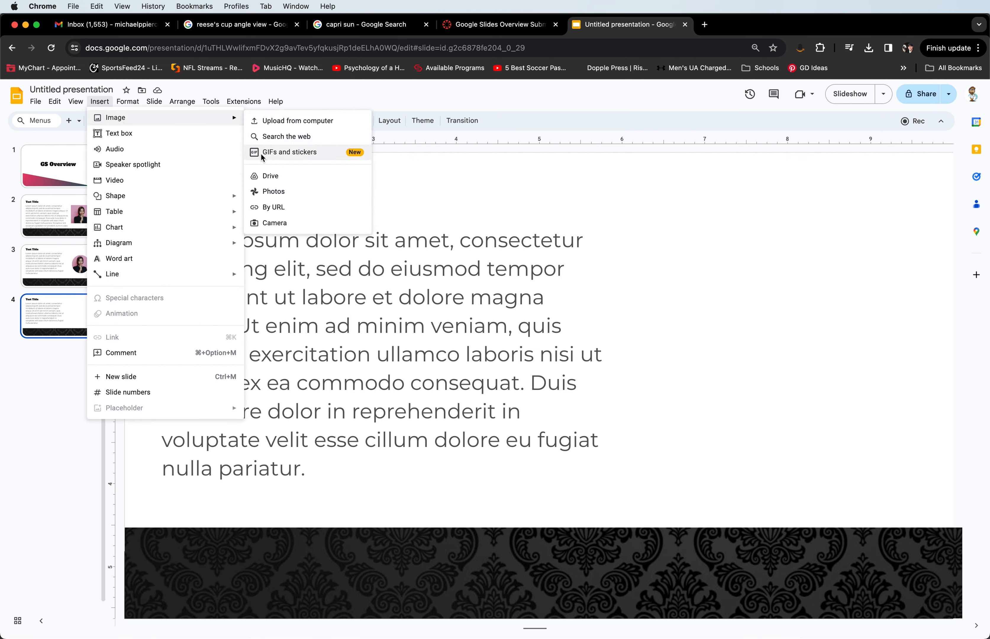
left_click(275, 122)
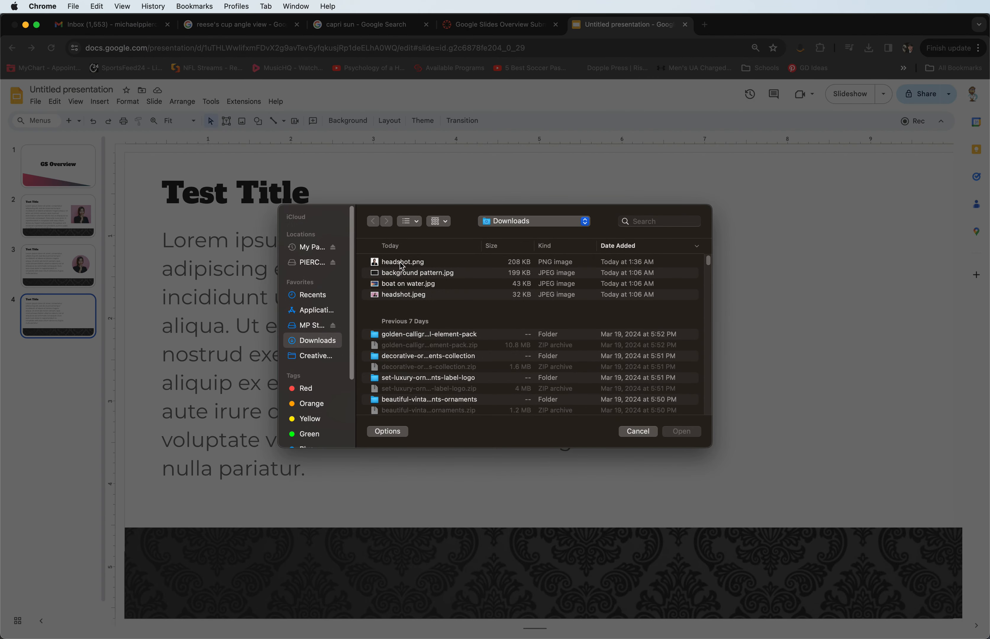
left_click(402, 266)
left_click(694, 435)
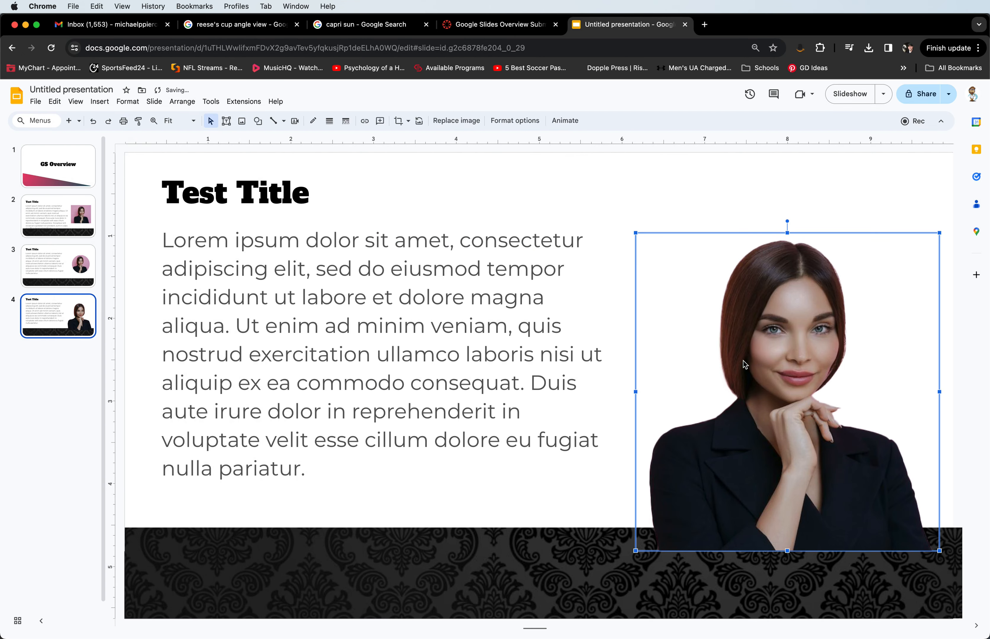
Rest the cutout portrait on the pattern strip's upper edge and enlarge it proportionally up to the height of the title box.
left_click_drag(759, 319, 765, 297)
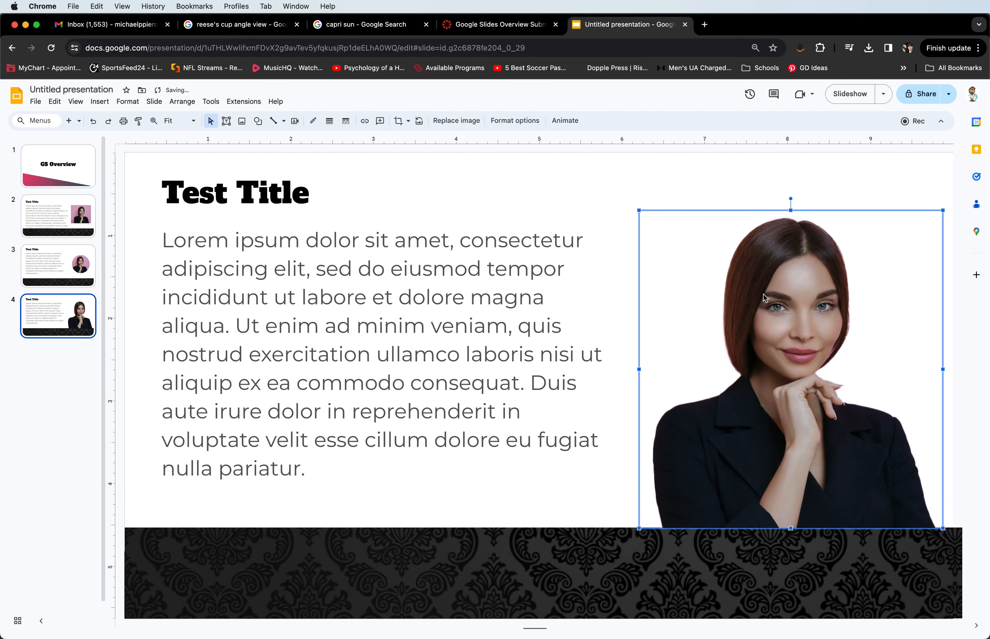
left_click(651, 185)
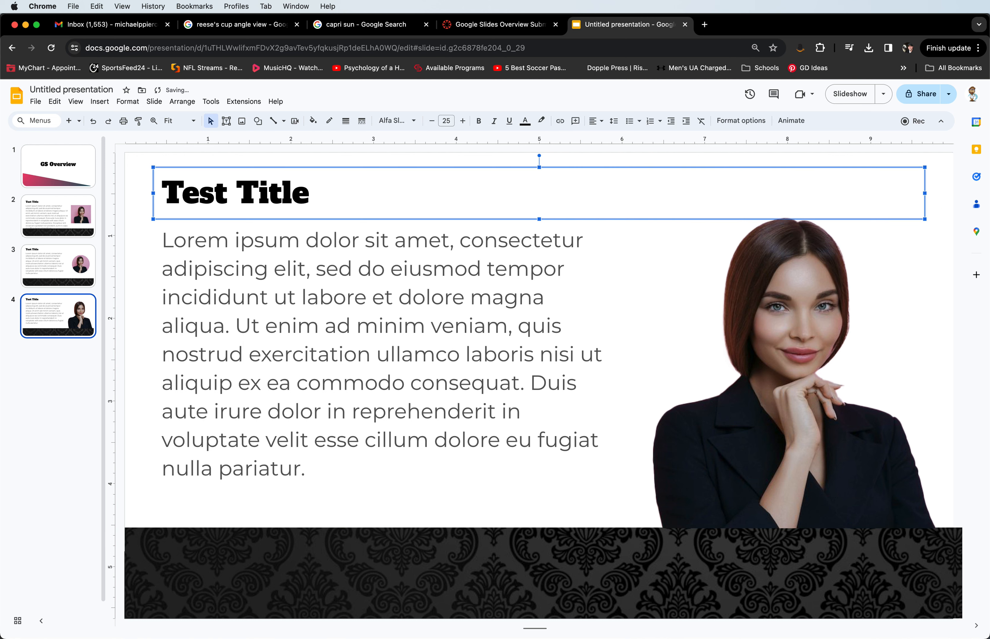
left_click(645, 159)
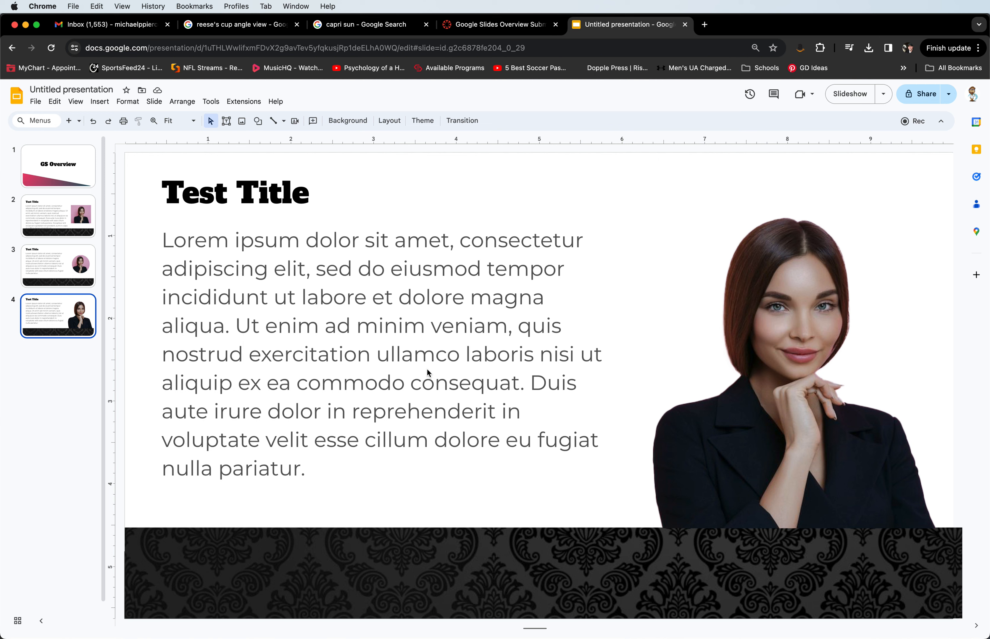
left_click(749, 345)
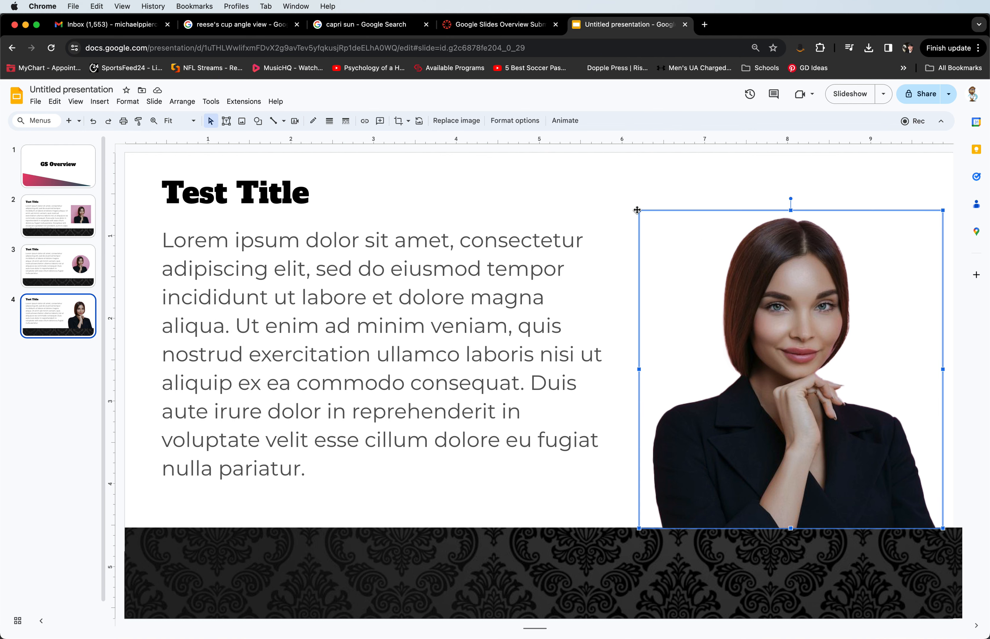
left_click_drag(639, 211, 598, 168)
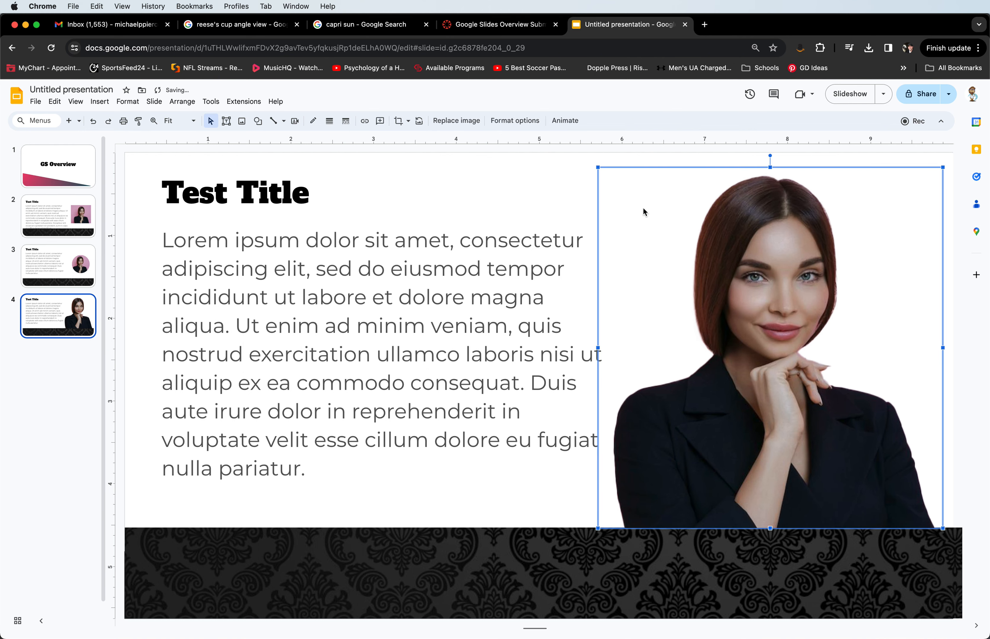
left_click(521, 156)
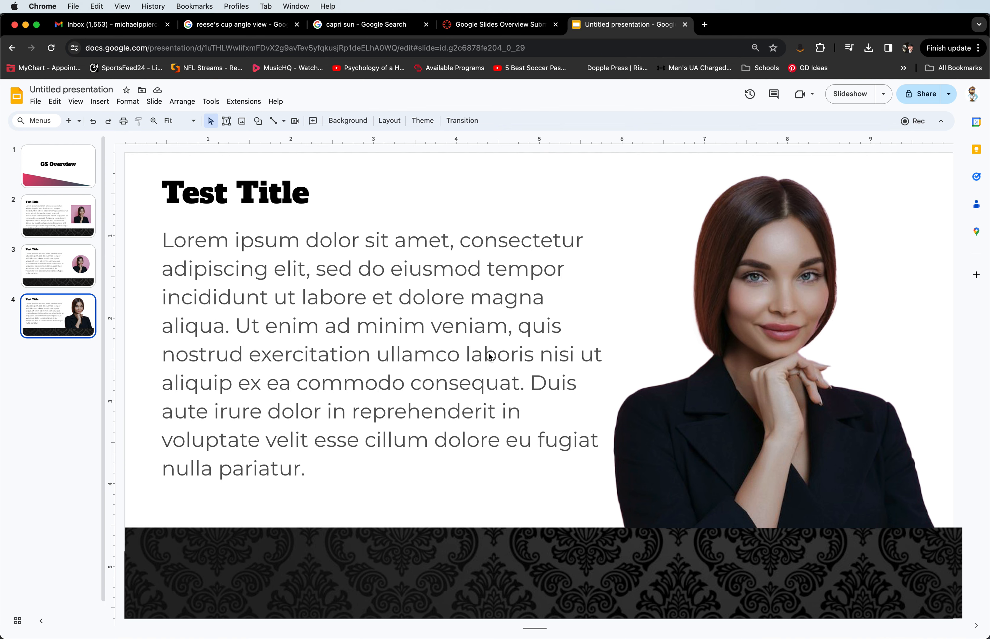
Compare the portraits on slides 2 and 3, and move slide 4's cutout straight down over the pattern strip to the slide's lower edge.
left_click(93, 276)
left_click(85, 222)
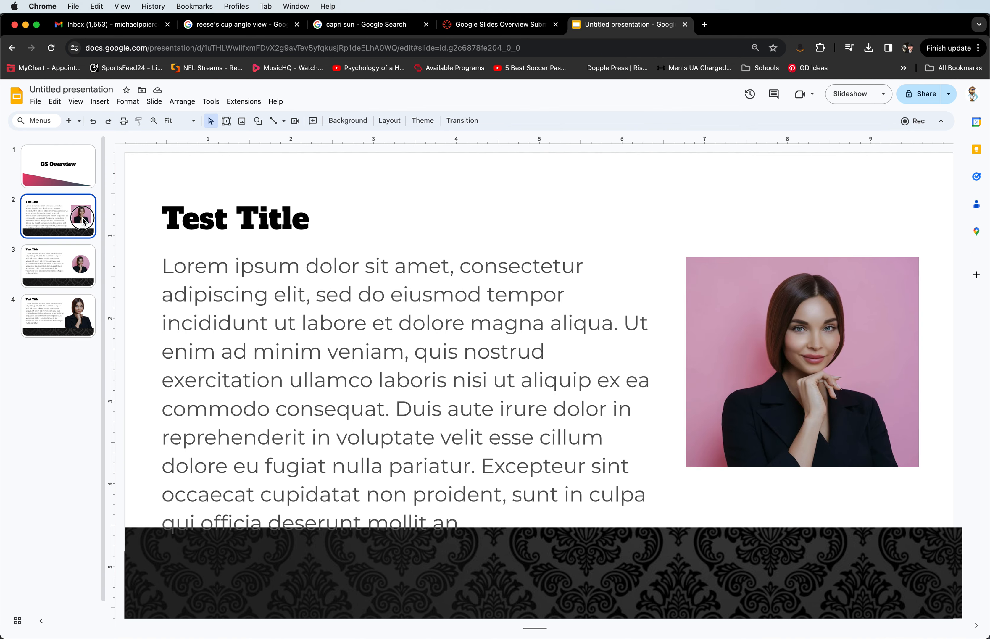
left_click(77, 273)
left_click(69, 327)
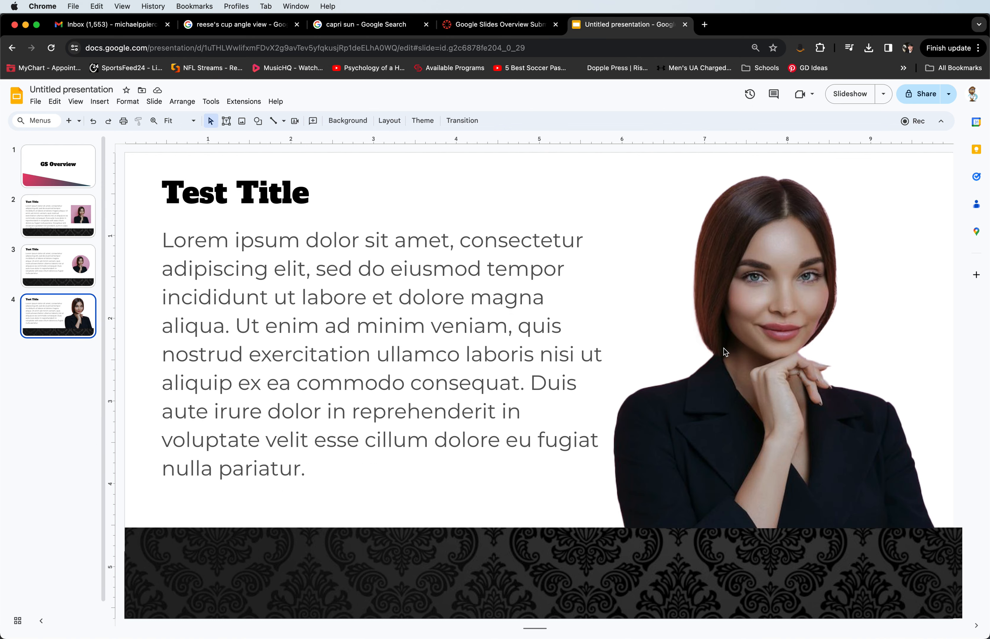
left_click(750, 380)
left_click_drag(761, 275, 761, 365)
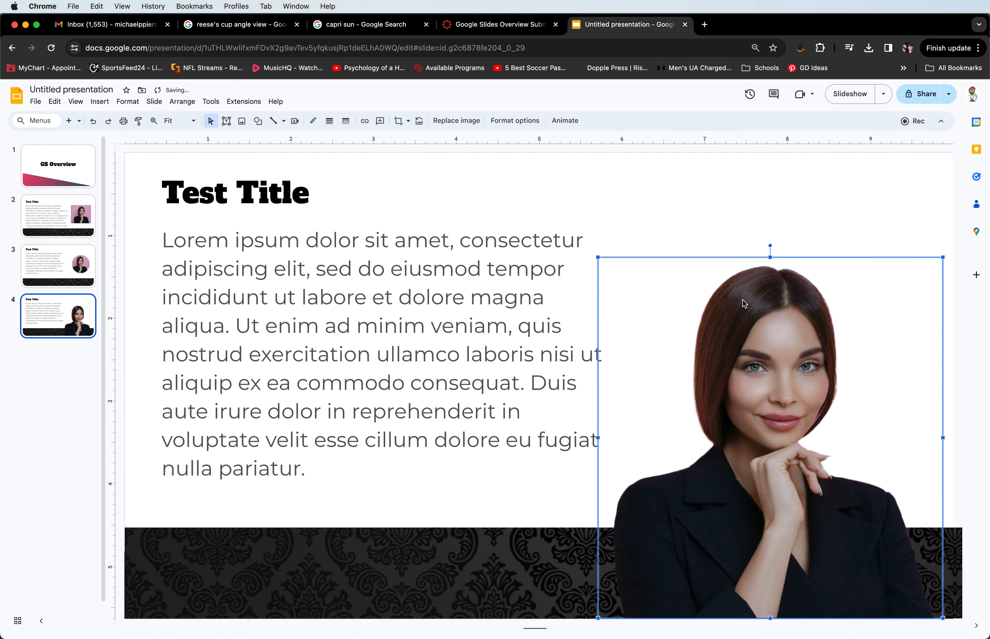
Enlarge slide 4's cutout portrait proportionally up to the title line and shift it slightly toward the slide's right edge.
left_click_drag(597, 258, 534, 196)
left_click_drag(723, 402, 747, 400)
left_click(623, 167)
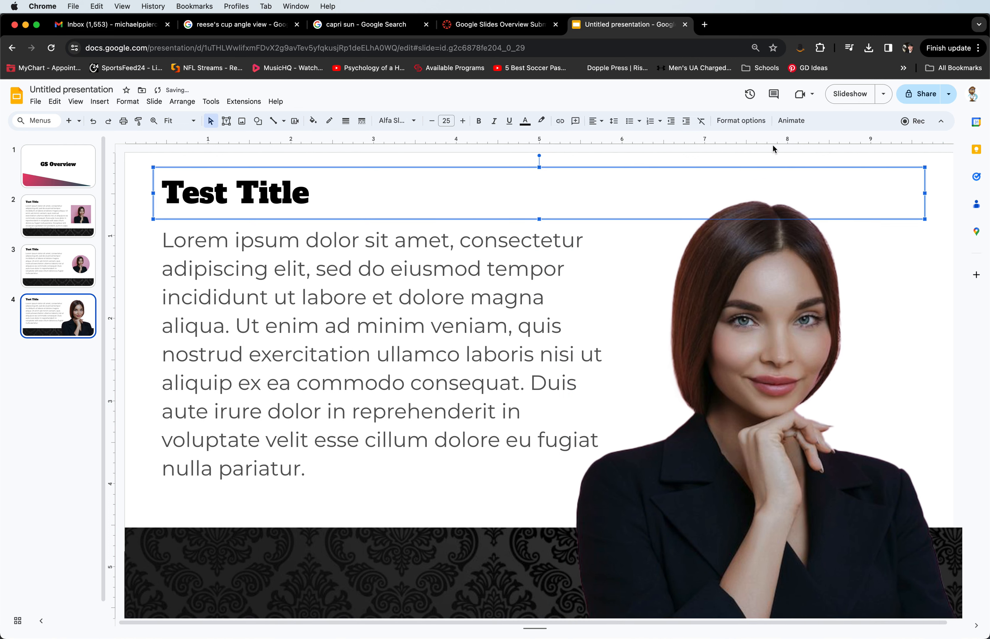
left_click(769, 154)
Add a blank slide after slide 4.
scroll(858, 236, "down", 3)
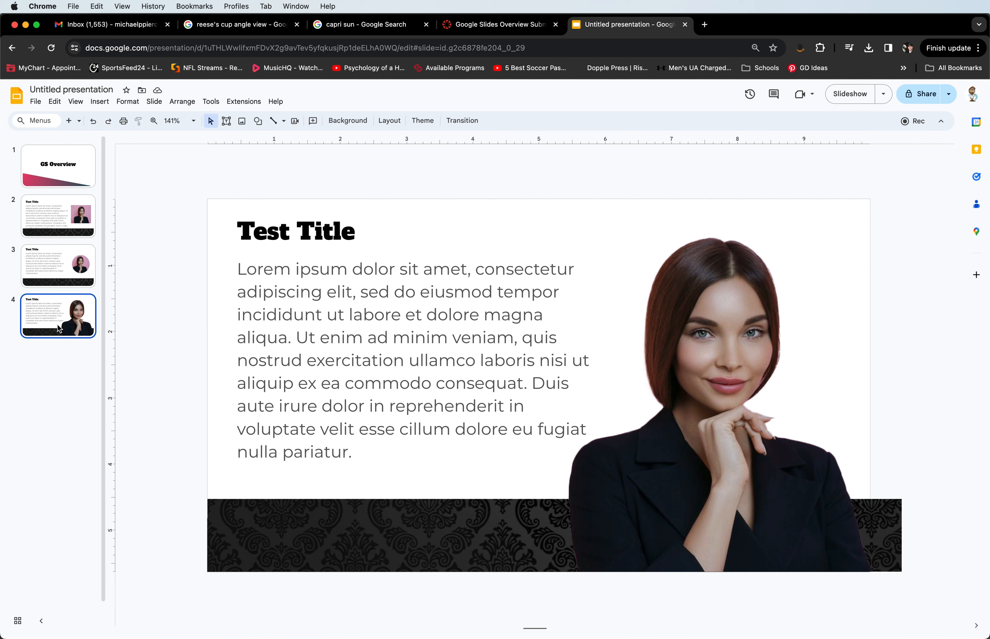
left_click(80, 124)
left_click(154, 304)
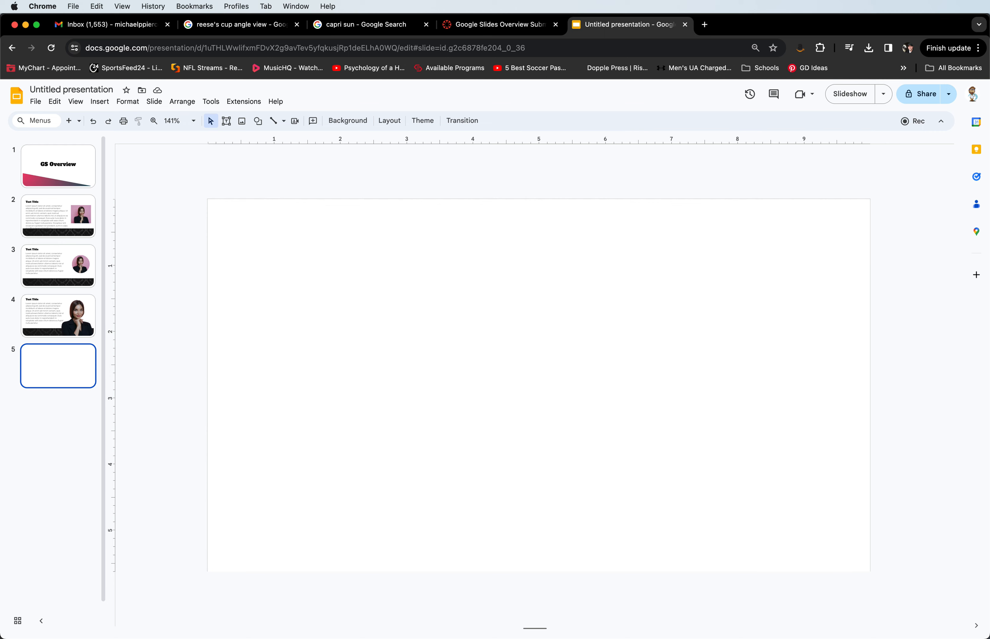
Switch to Photoshop, show the boat on water.jpg document and add an empty layer above the photo.
key("super+Tab")
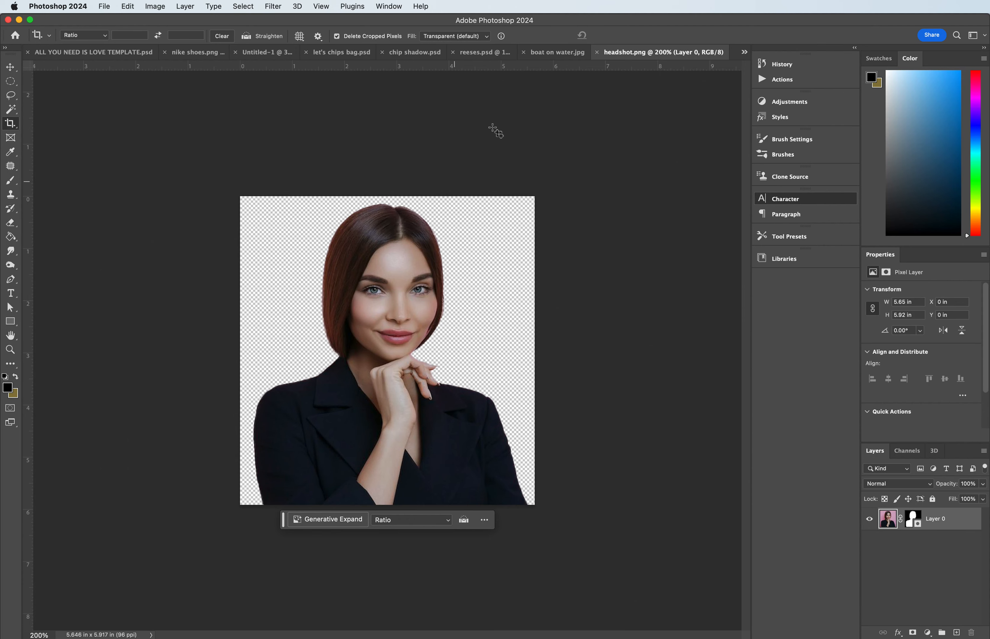
left_click(555, 52)
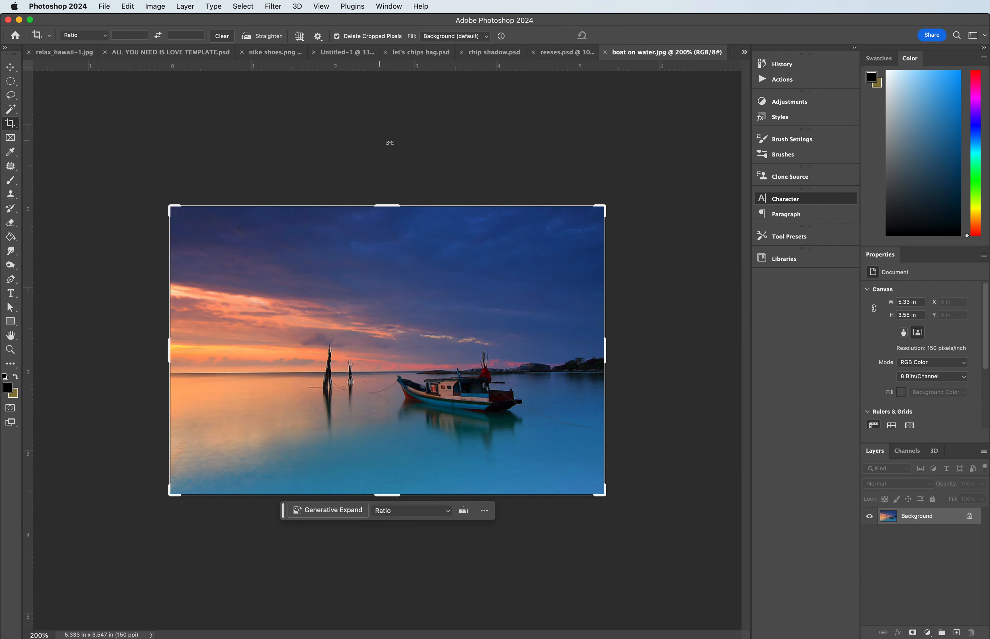
left_click(958, 632)
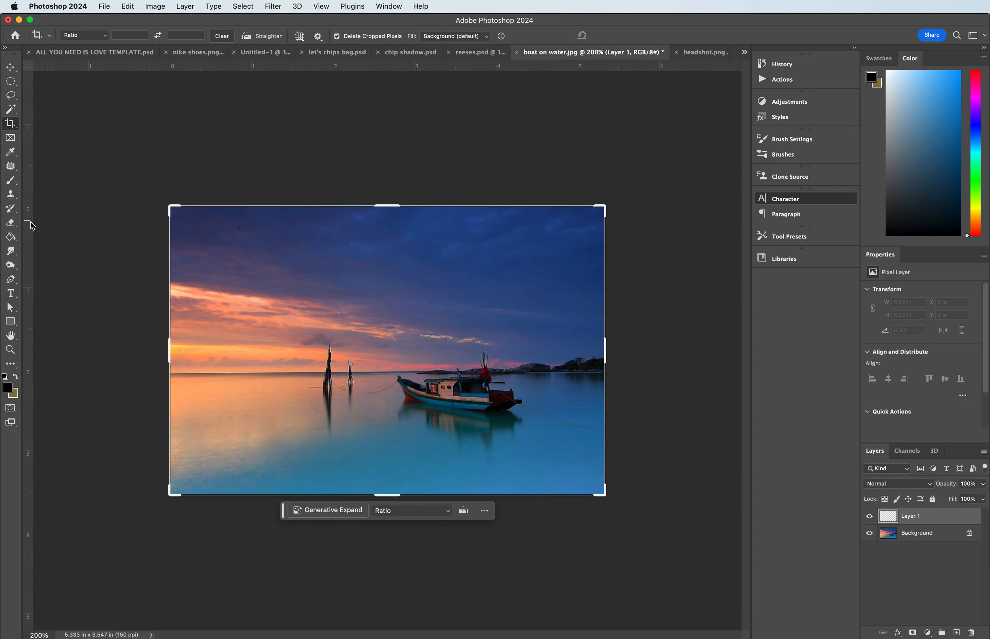
Activate the Brush tool with white as the foreground colour and display the Brush Settings.
left_click(11, 180)
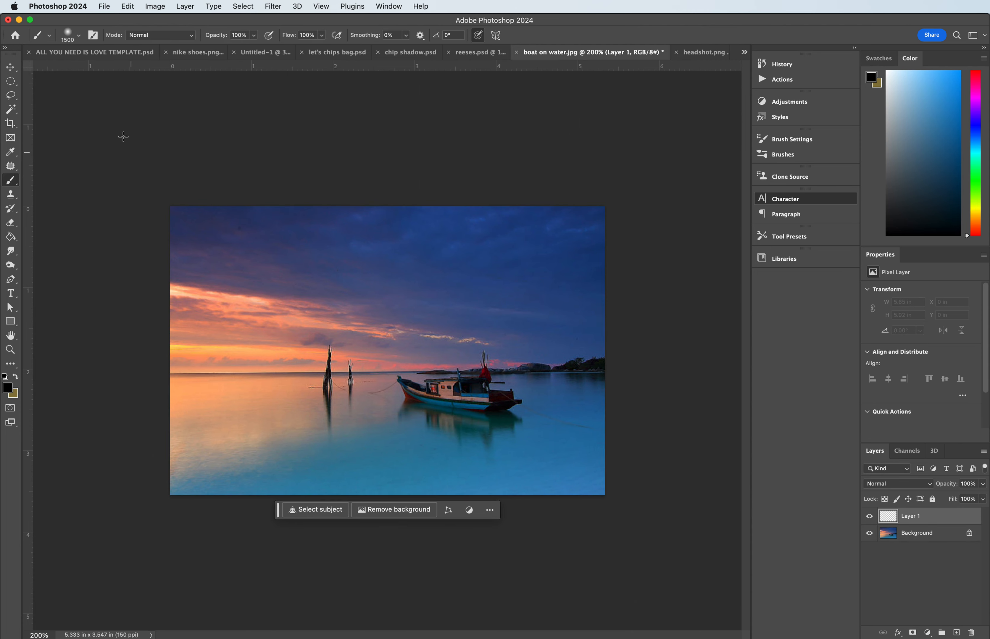
left_click(4, 377)
left_click(17, 378)
left_click(352, 4)
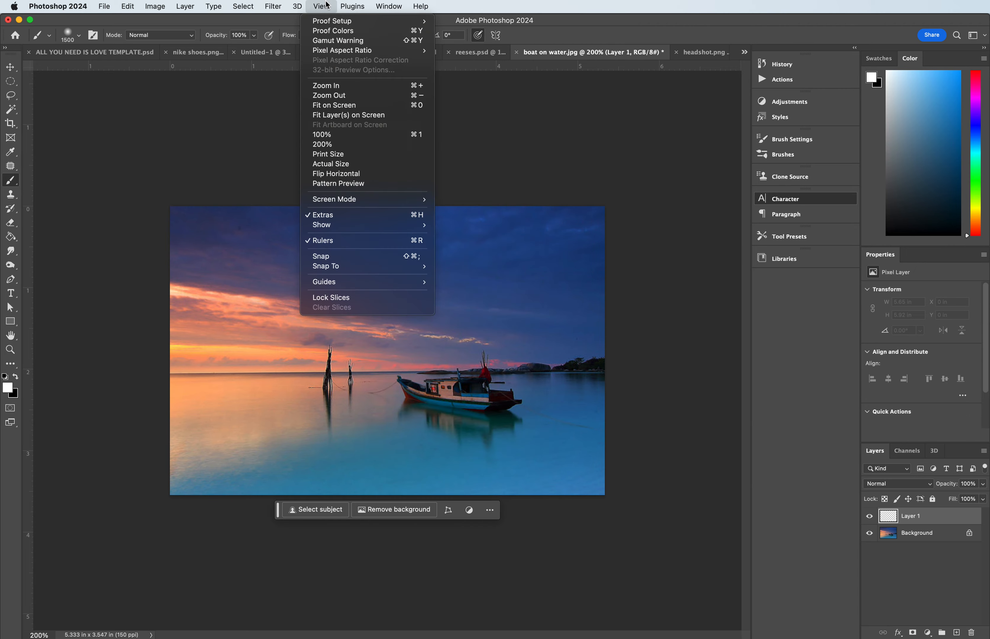
mouse_move(392, 7)
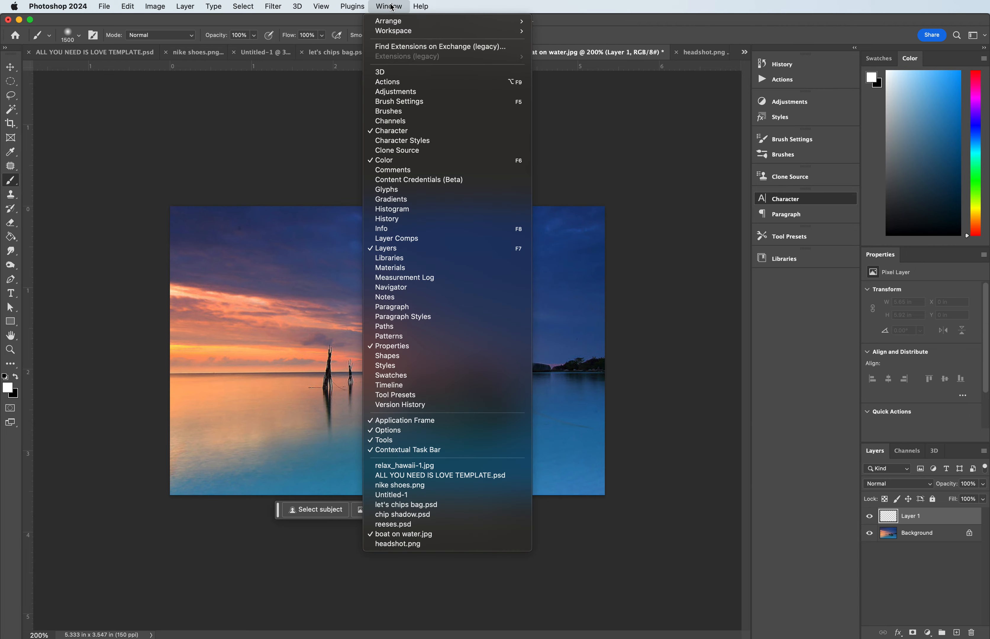
left_click(402, 104)
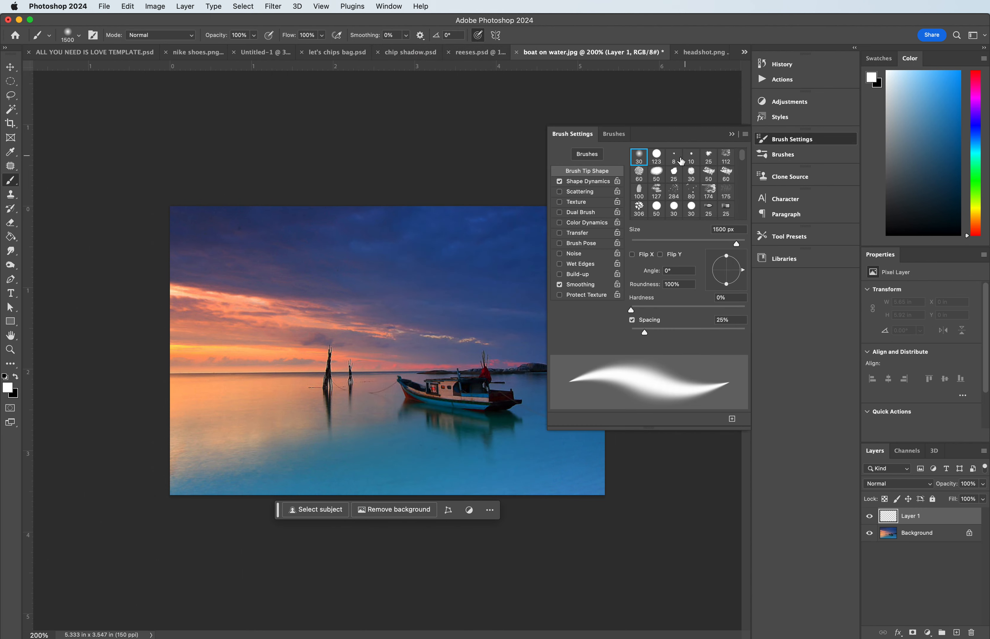
Try the textured 112 px brush tip at a 25° angle and the textured 50 px tip.
left_click(726, 158)
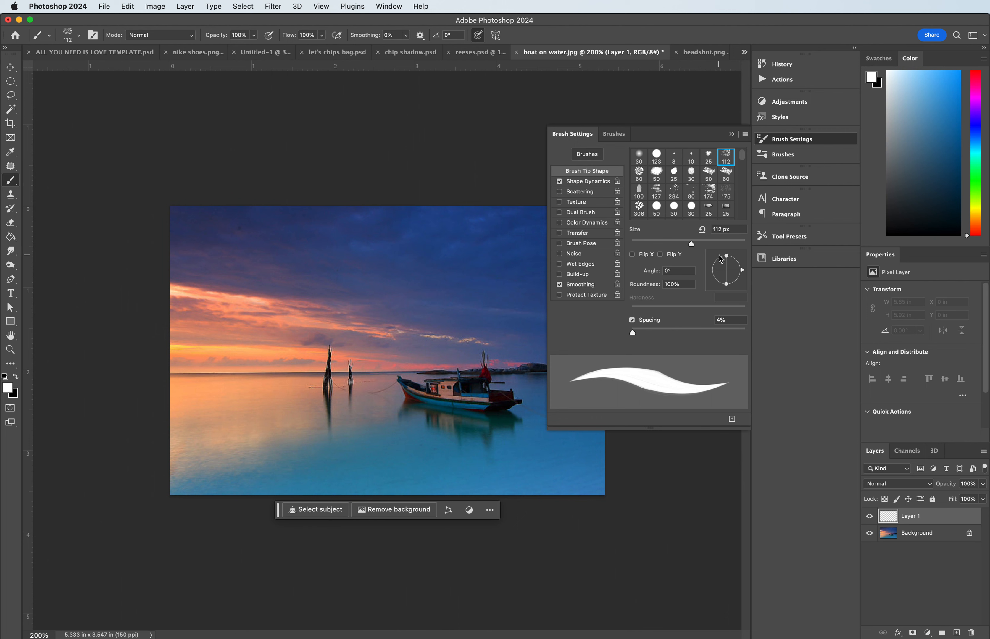
left_click_drag(737, 272, 743, 262)
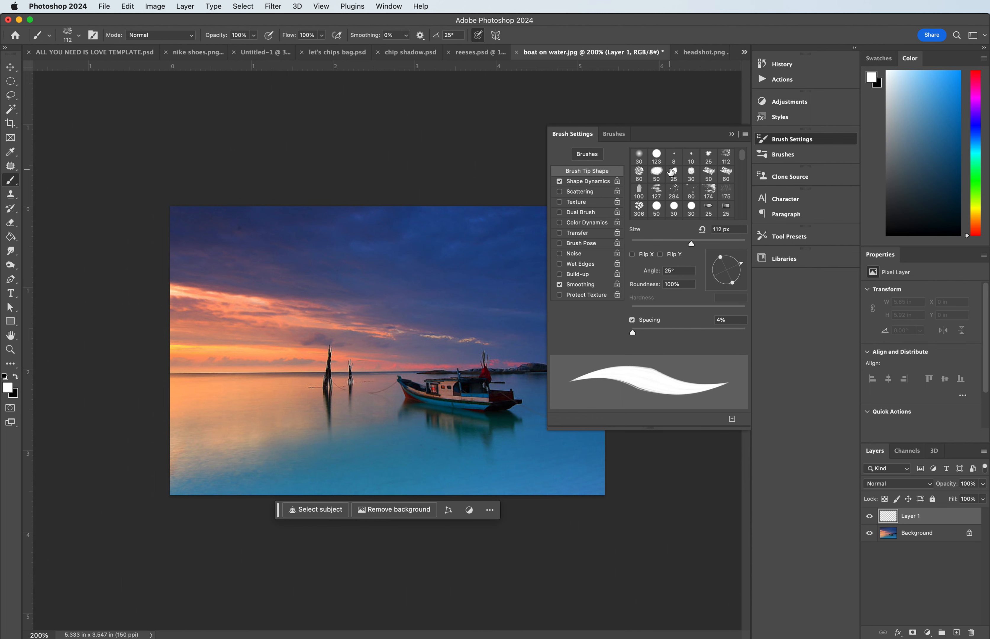
left_click(708, 175)
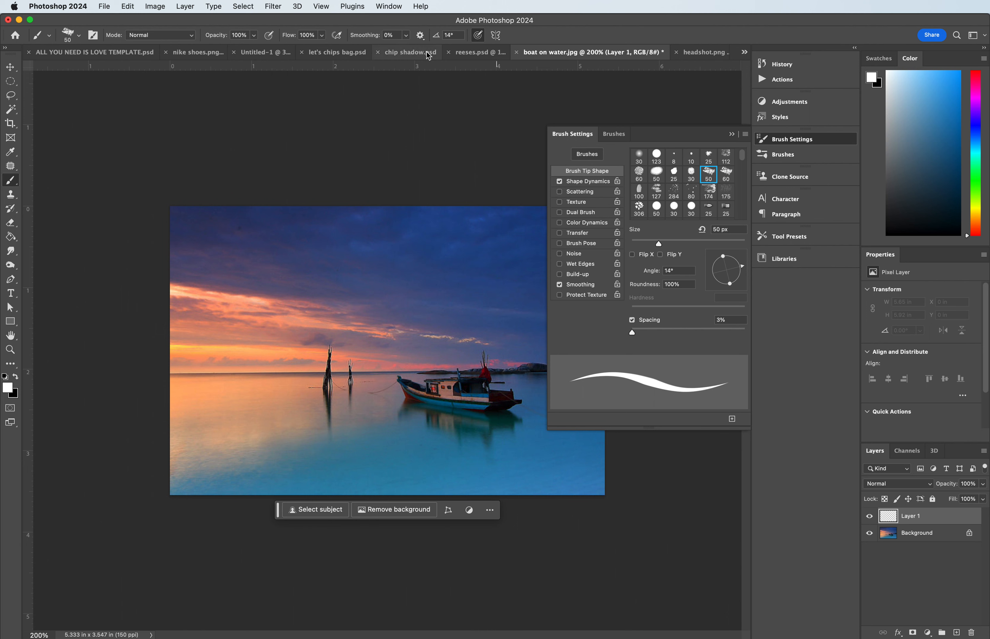
Turn off pen-pressure sizing and set the textured 112 brush tip to a 33° angle and 151 px size.
left_click(482, 38)
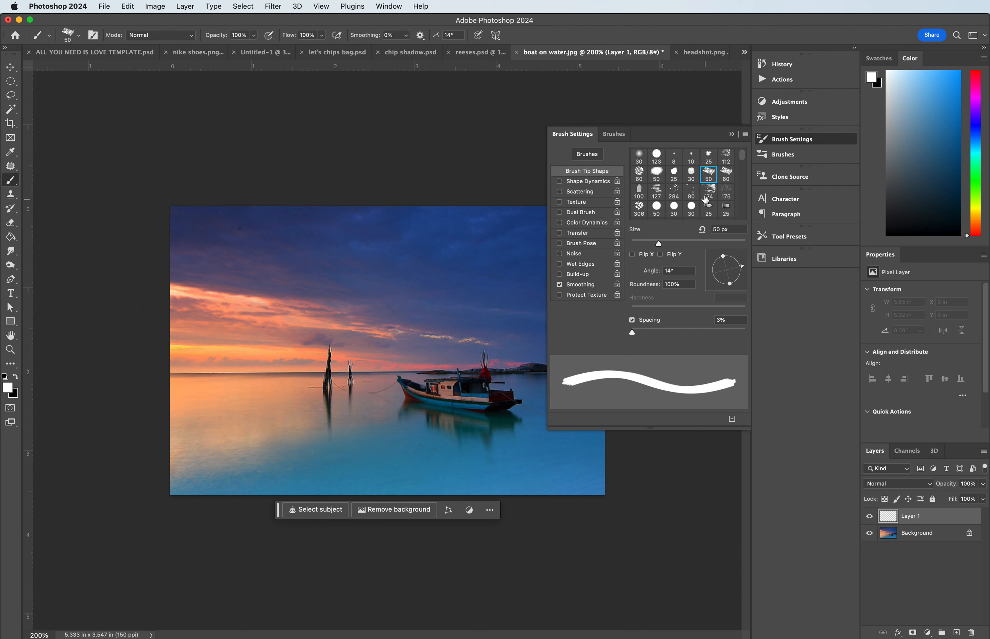
left_click(729, 164)
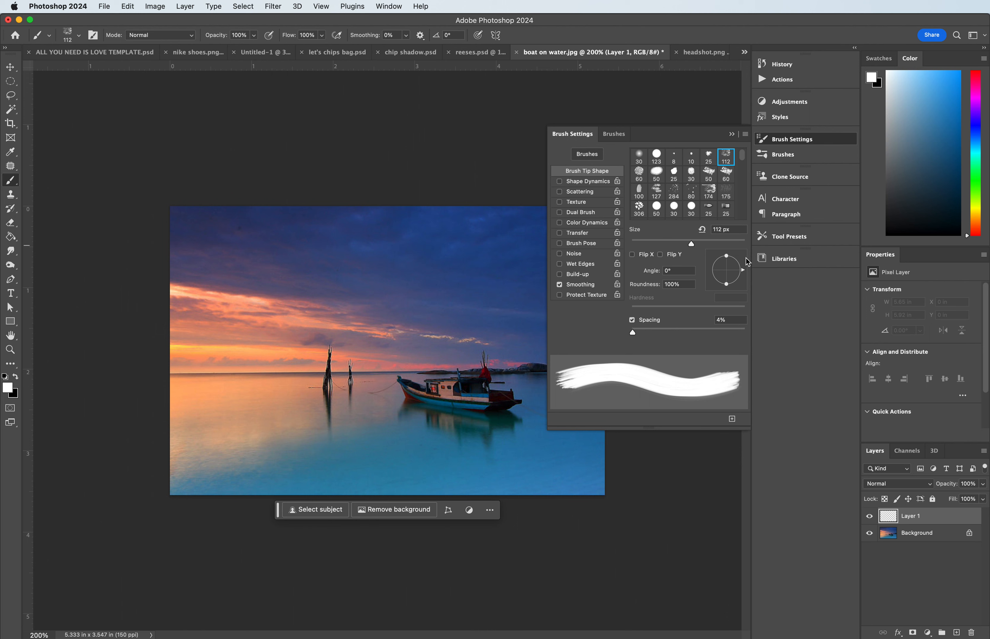
left_click_drag(743, 272, 743, 264)
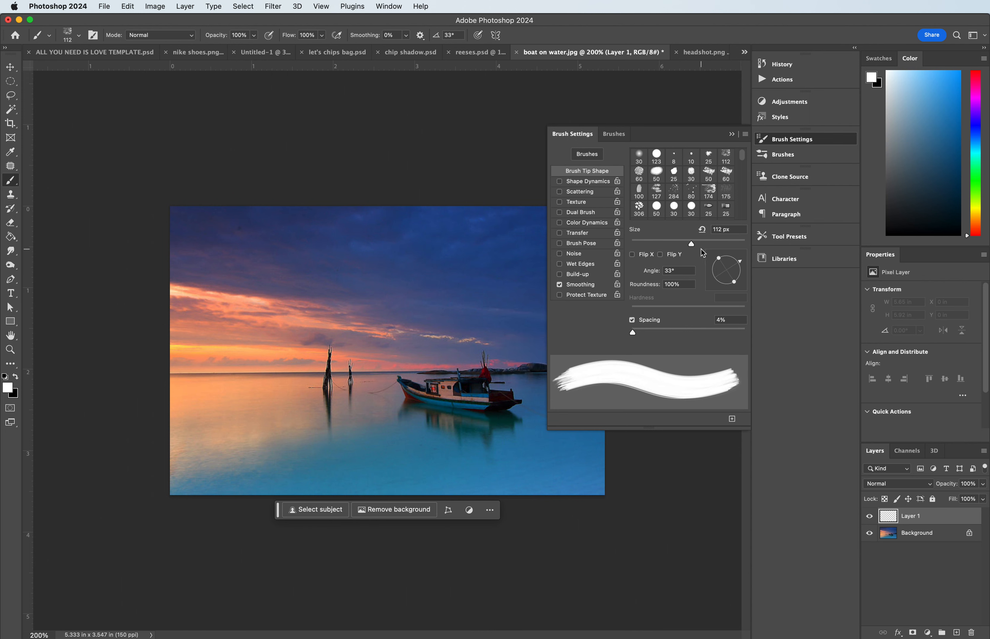
left_click(701, 242)
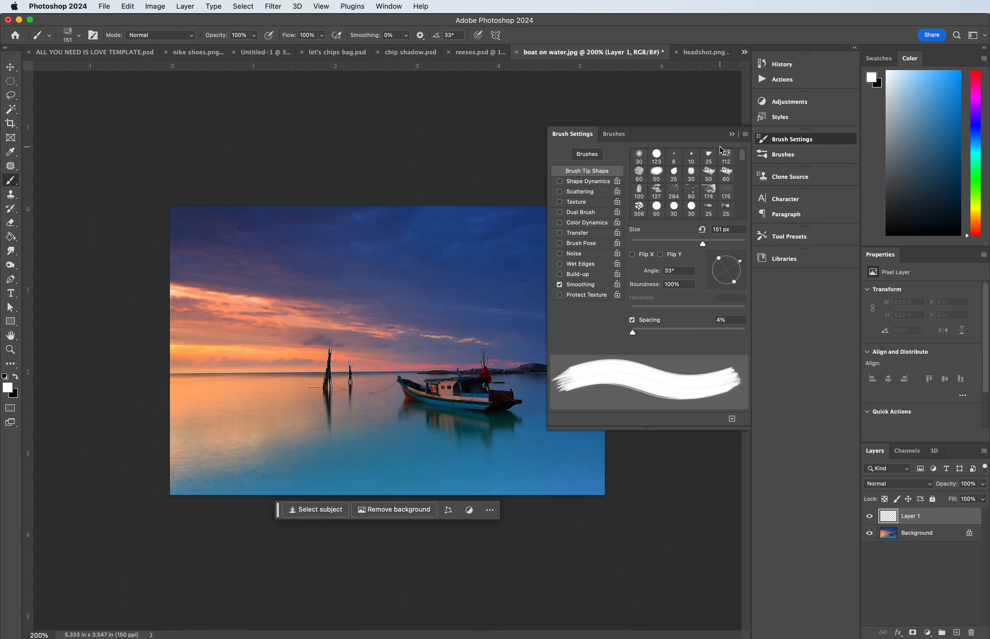
left_click(732, 134)
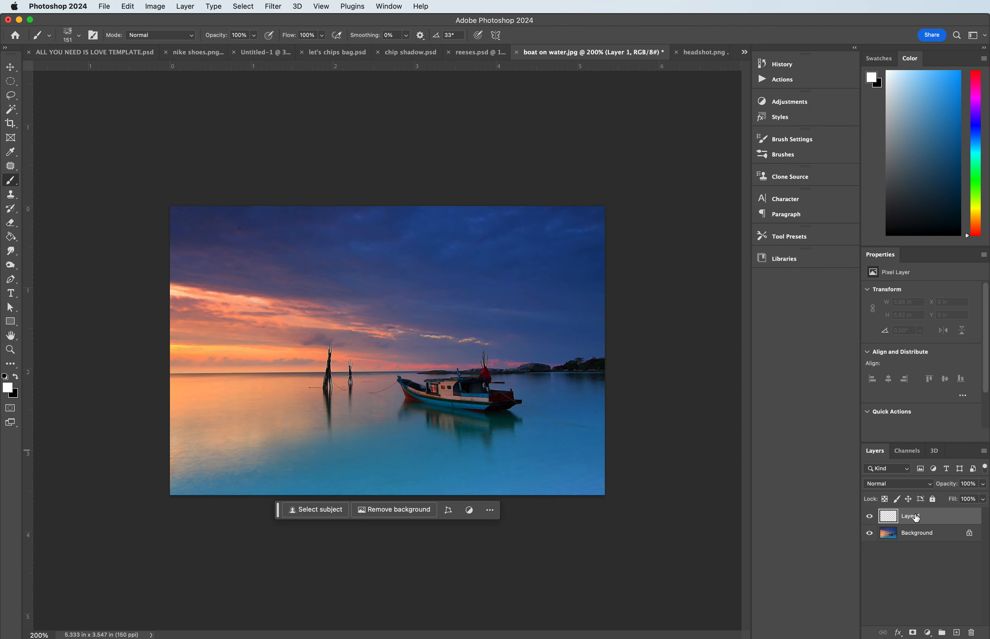
Paint white over the sunset and boat on Layer 1, roughening the edges with the brush angle set to -129°.
mouse_move(188, 336)
left_mouse_down()
mouse_move(210, 332)
mouse_move(229, 347)
mouse_move(273, 336)
mouse_move(410, 391)
mouse_move(451, 377)
mouse_move(506, 393)
mouse_move(483, 418)
mouse_move(321, 401)
mouse_move(304, 418)
mouse_move(198, 397)
mouse_move(177, 321)
mouse_move(324, 361)
mouse_move(182, 327)
mouse_move(180, 304)
mouse_move(217, 306)
mouse_move(210, 297)
mouse_move(245, 317)
mouse_move(262, 313)
mouse_move(248, 327)
mouse_move(309, 332)
mouse_move(308, 349)
mouse_move(352, 345)
mouse_move(341, 354)
mouse_move(423, 364)
mouse_move(371, 378)
mouse_move(447, 358)
mouse_move(397, 410)
mouse_move(190, 405)
mouse_move(194, 393)
mouse_move(221, 424)
mouse_move(266, 399)
mouse_move(321, 426)
mouse_move(275, 431)
left_mouse_up()
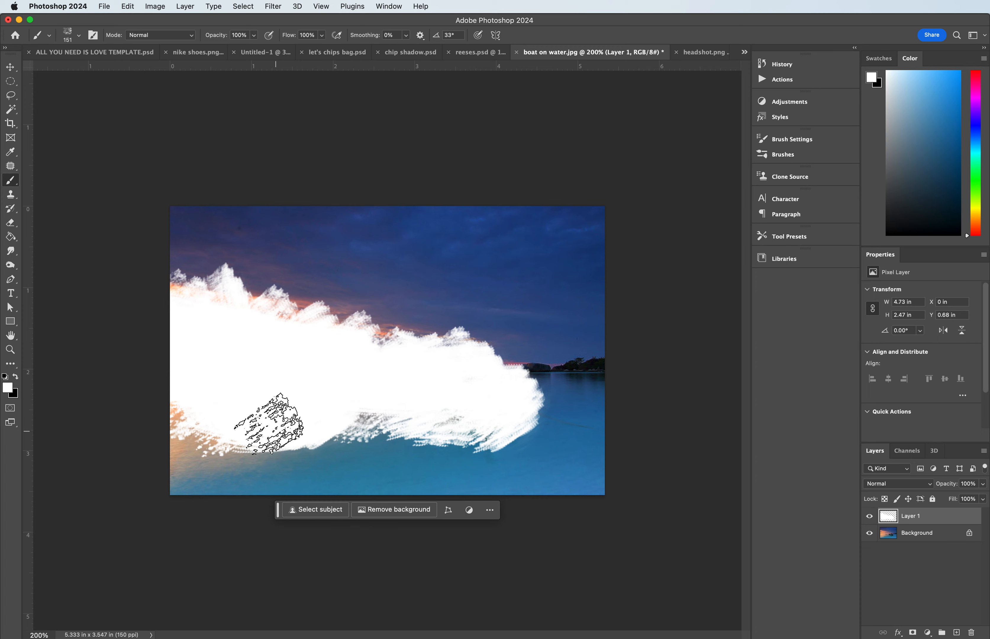
left_click(811, 143)
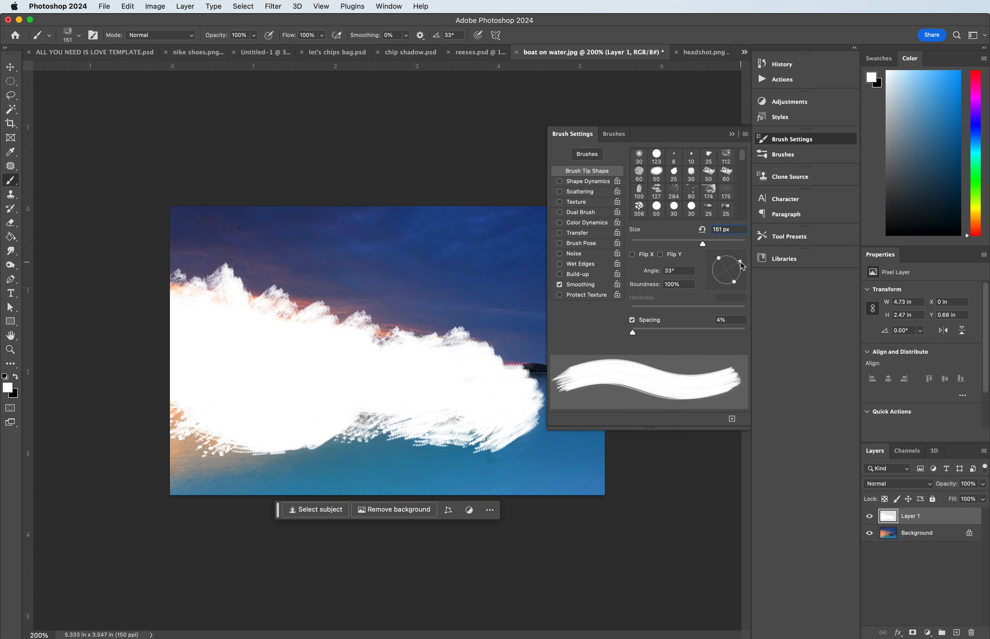
mouse_move(724, 267)
left_mouse_down()
mouse_move(734, 289)
mouse_move(707, 293)
left_mouse_up()
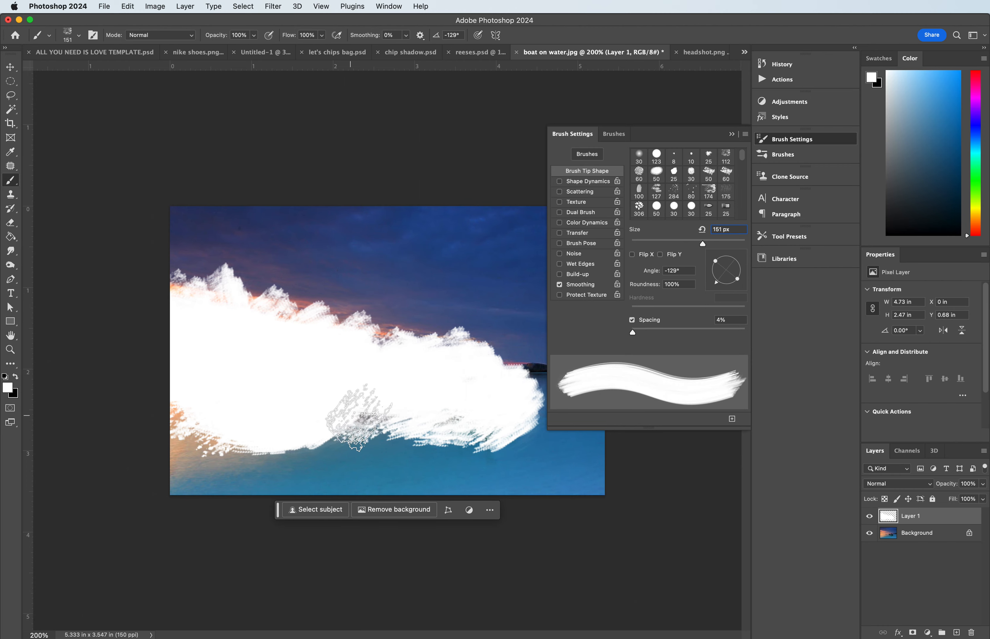
mouse_move(346, 409)
left_mouse_down()
mouse_move(344, 418)
mouse_move(403, 428)
mouse_move(339, 327)
mouse_move(373, 334)
mouse_move(266, 329)
mouse_move(243, 302)
mouse_move(175, 295)
left_mouse_up()
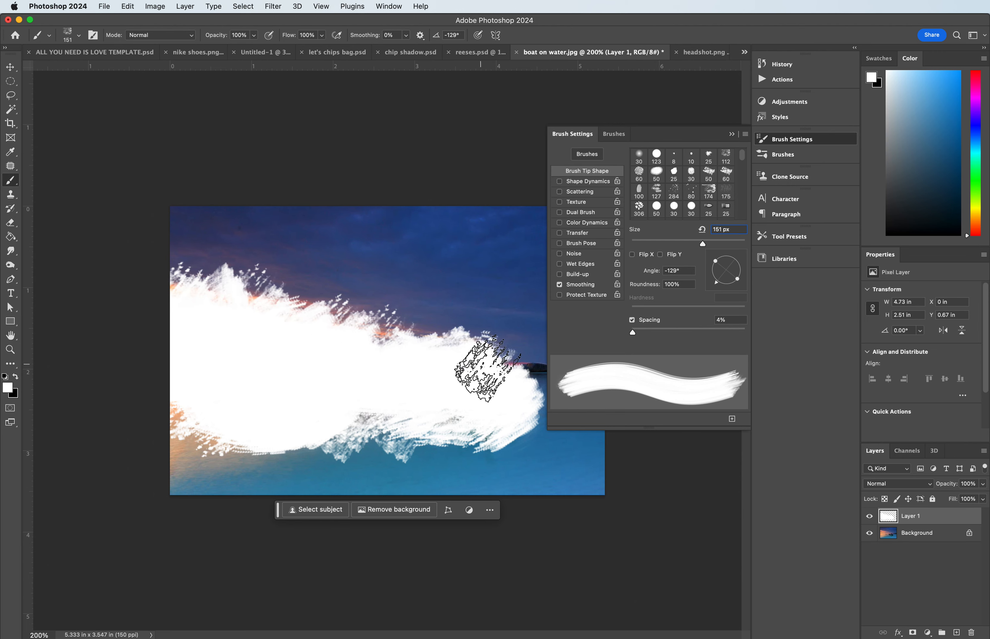
mouse_move(474, 441)
left_mouse_down()
mouse_move(479, 419)
mouse_move(430, 351)
left_mouse_up()
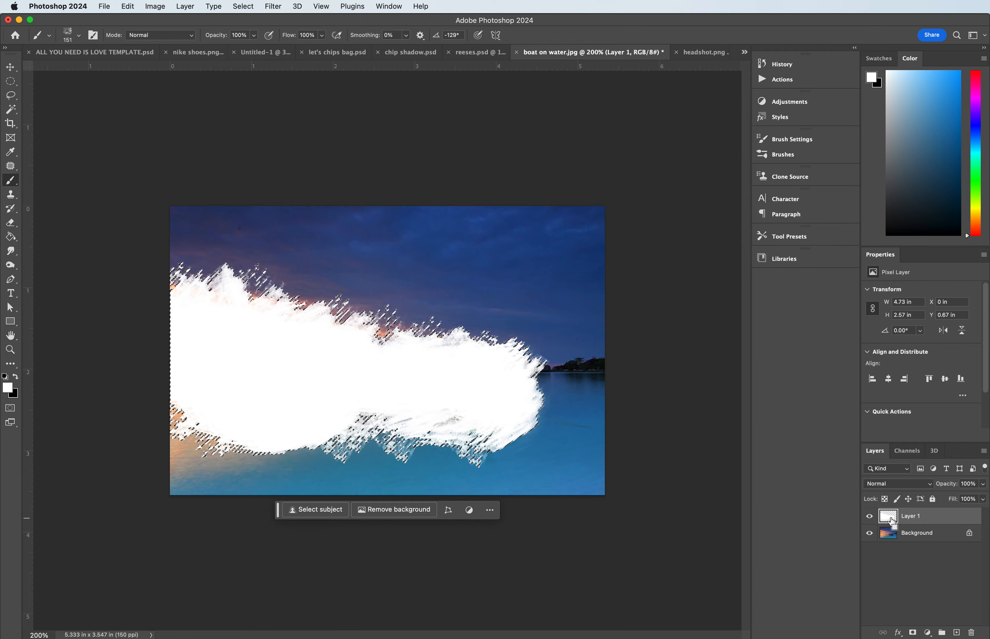
Load Layer 1's painted shape as a selection, hide Layer 1 and mask the Background photo with the selection.
left_click(887, 523, "super")
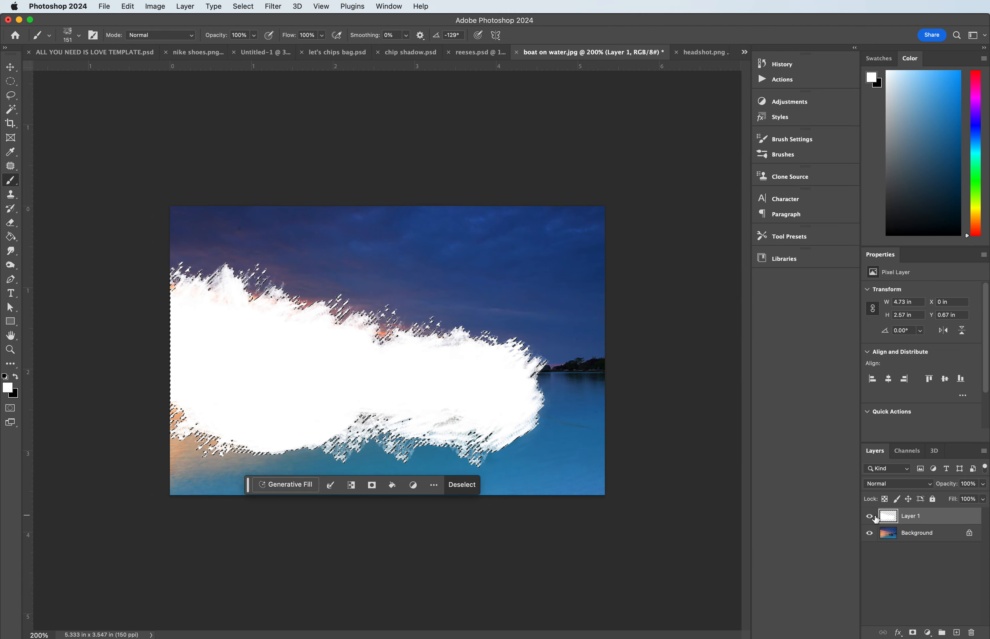
left_click(869, 516)
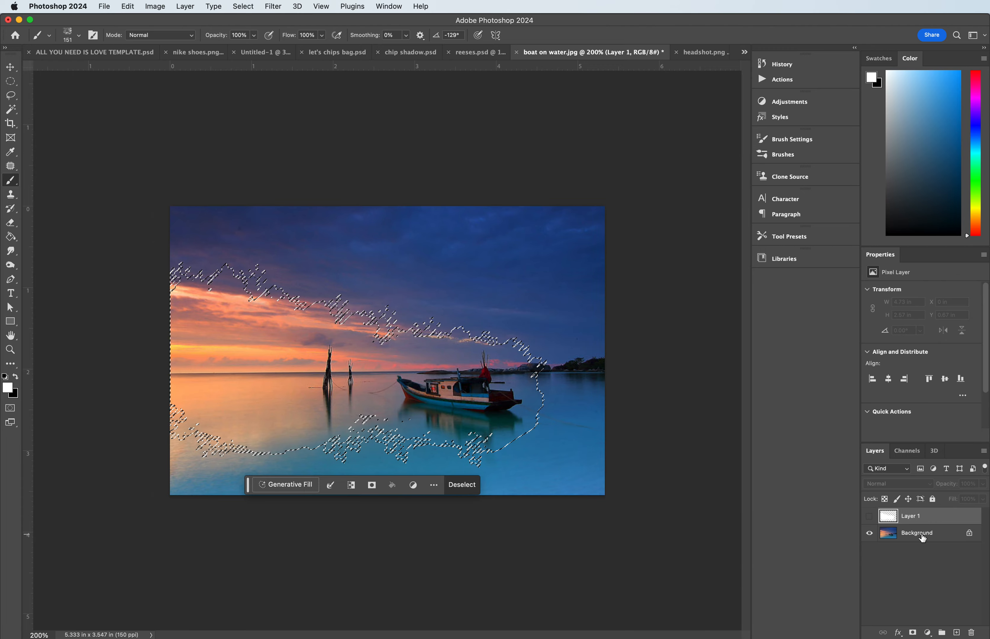
left_click(931, 536)
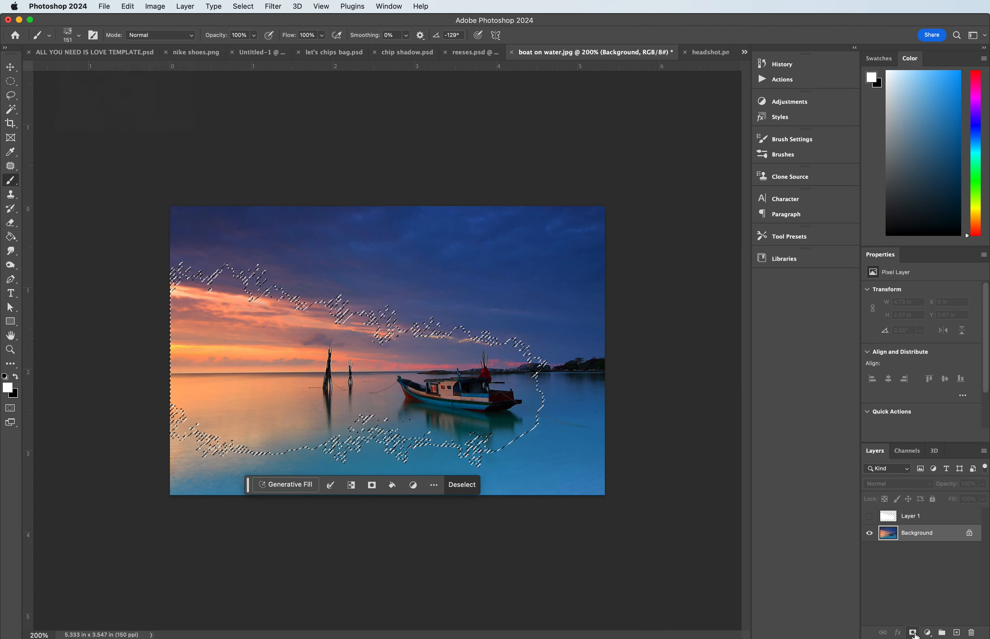
left_click(913, 633)
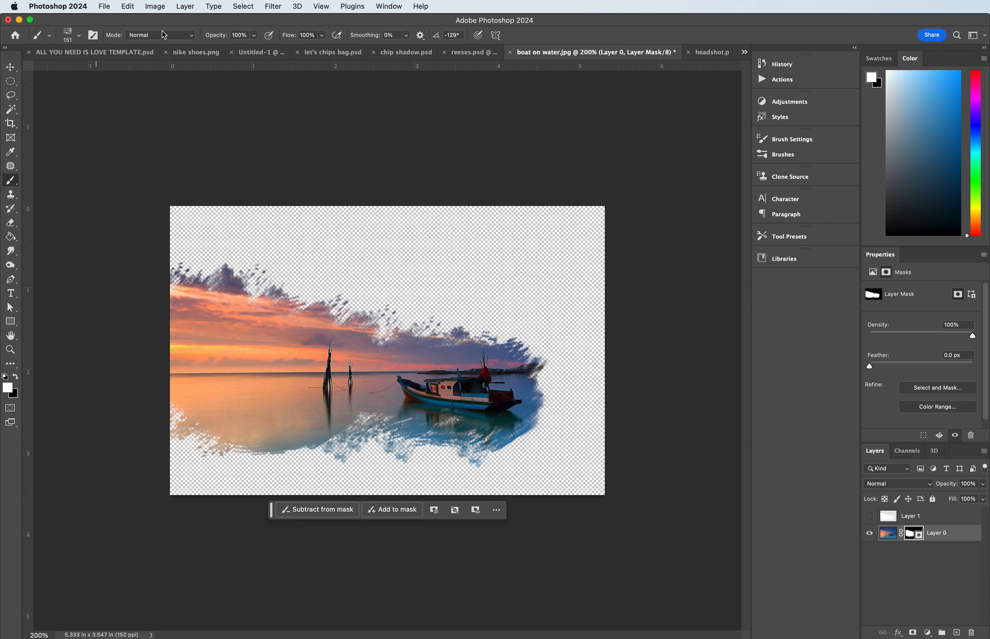
Save a copy of the masked image in PNG format as boat on water copy.png in the Downloads folder.
key("super+shift+s")
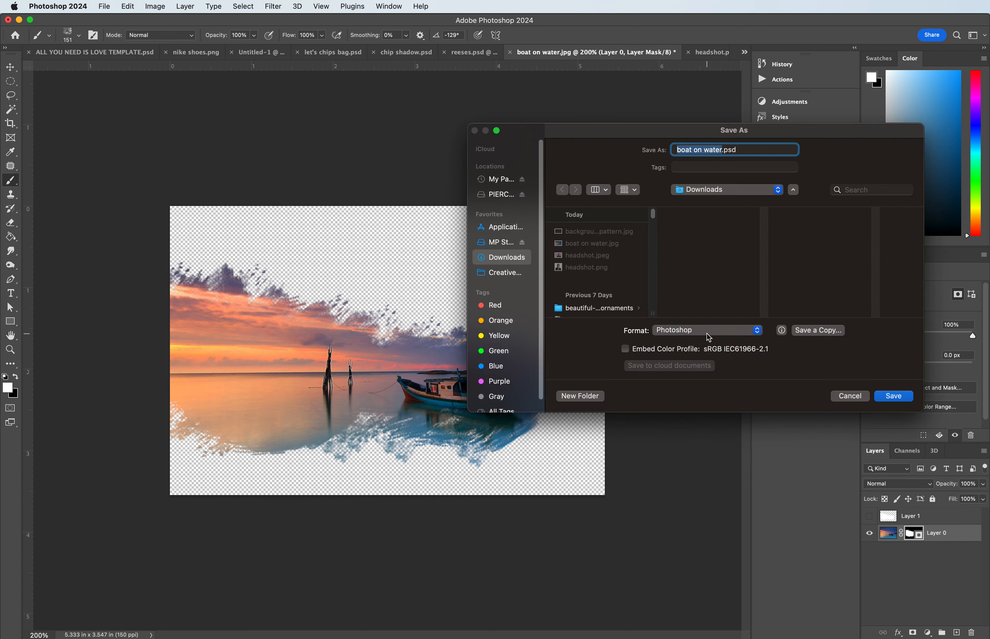
left_click(708, 330)
left_click(816, 330)
left_click(674, 290)
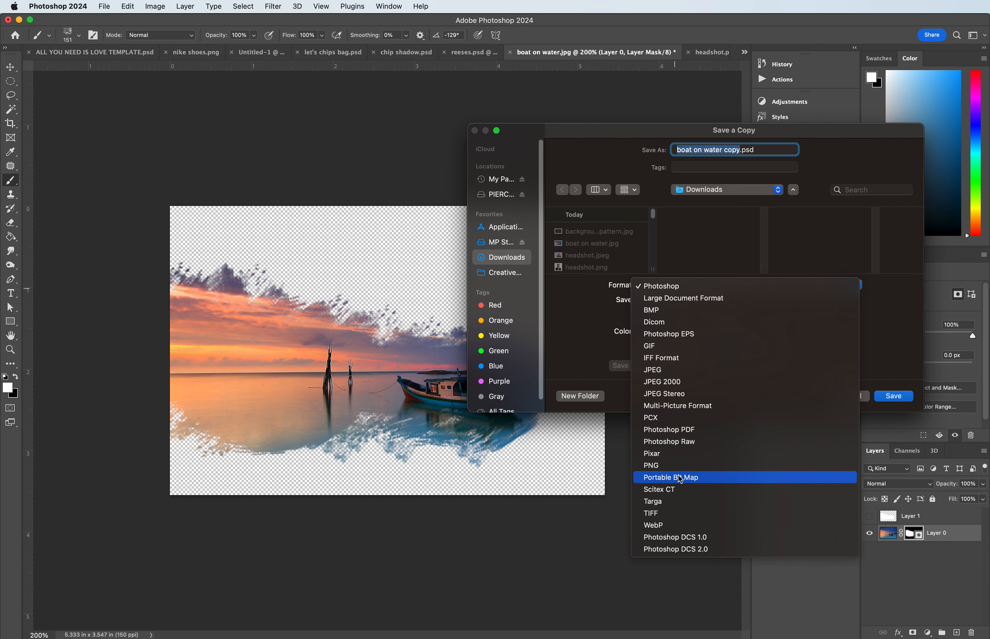
left_click(669, 465)
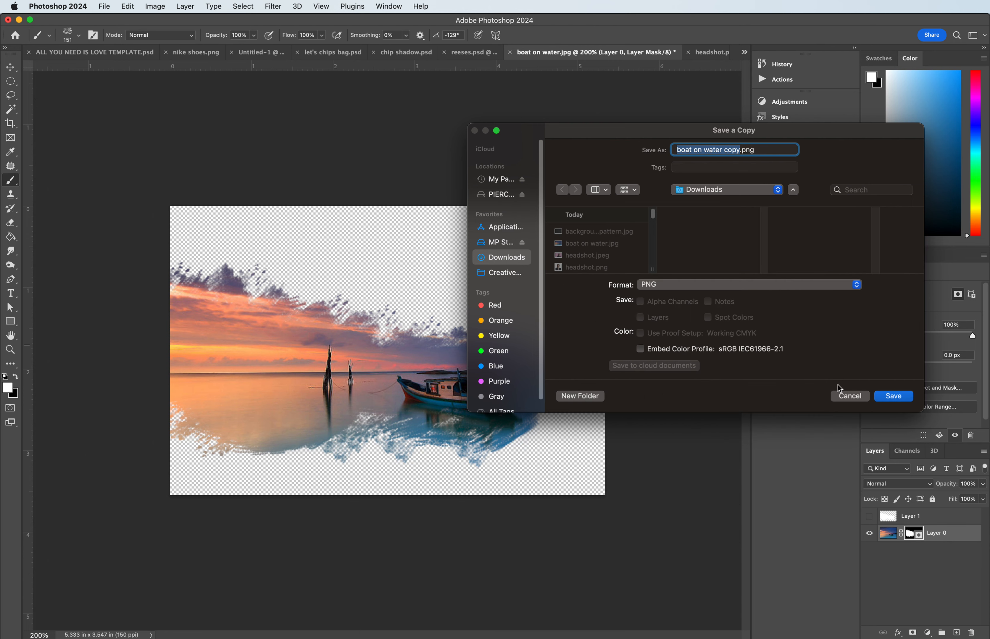
left_click(896, 397)
left_click(766, 352)
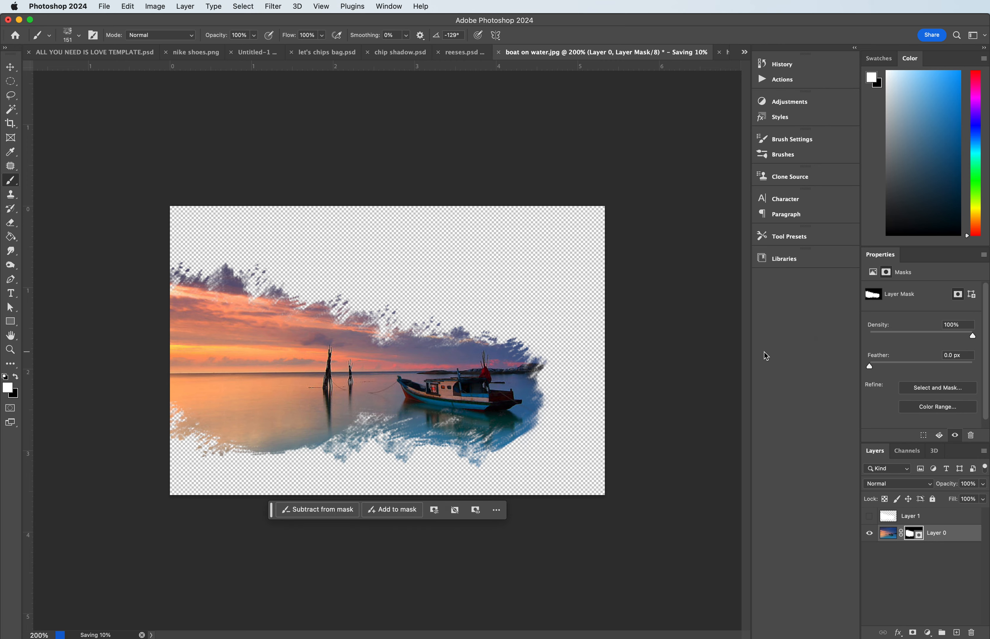
Switch to Google Slides and insert boat on water copy.png from the Downloads folder onto blank slide 5.
mouse_move(525, 35)
left_mouse_down()
mouse_move(613, 129)
mouse_move(540, 153)
mouse_move(521, 132)
mouse_move(509, 17)
mouse_move(521, 16)
left_mouse_up()
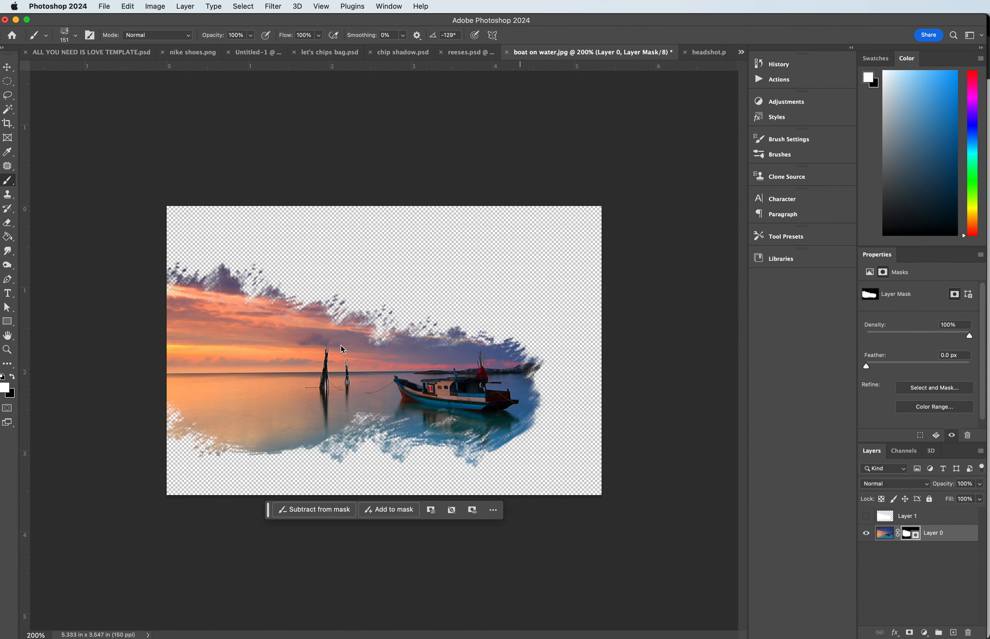
key("super+Tab")
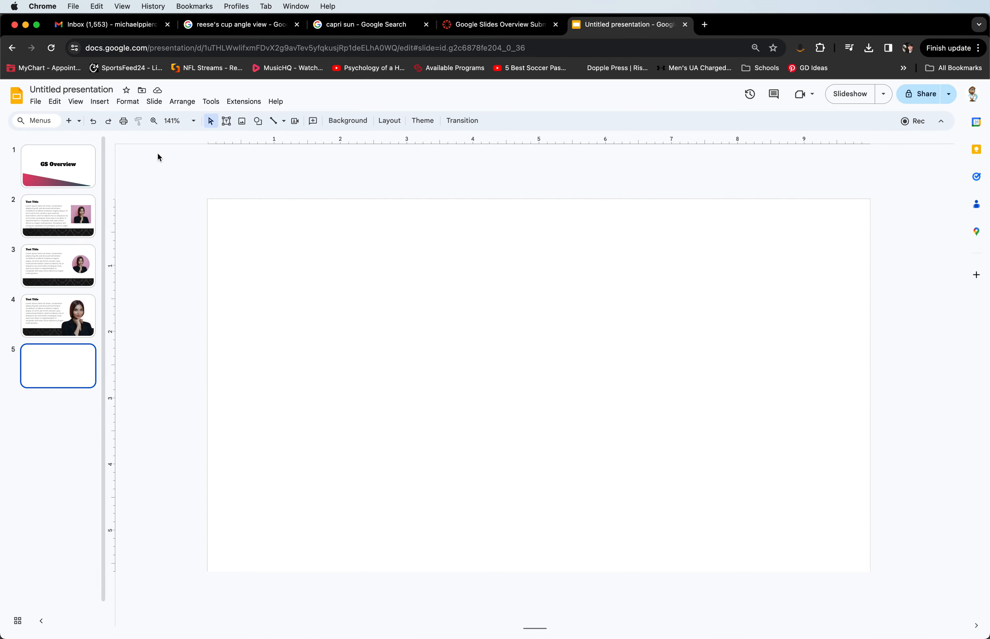
left_click(241, 121)
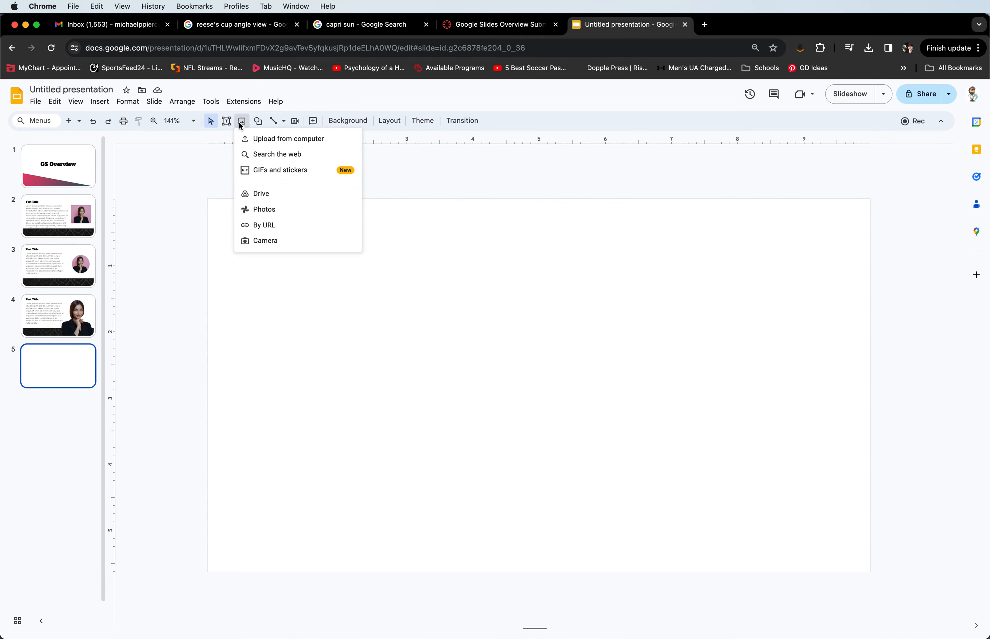
left_click(270, 138)
left_click(412, 262)
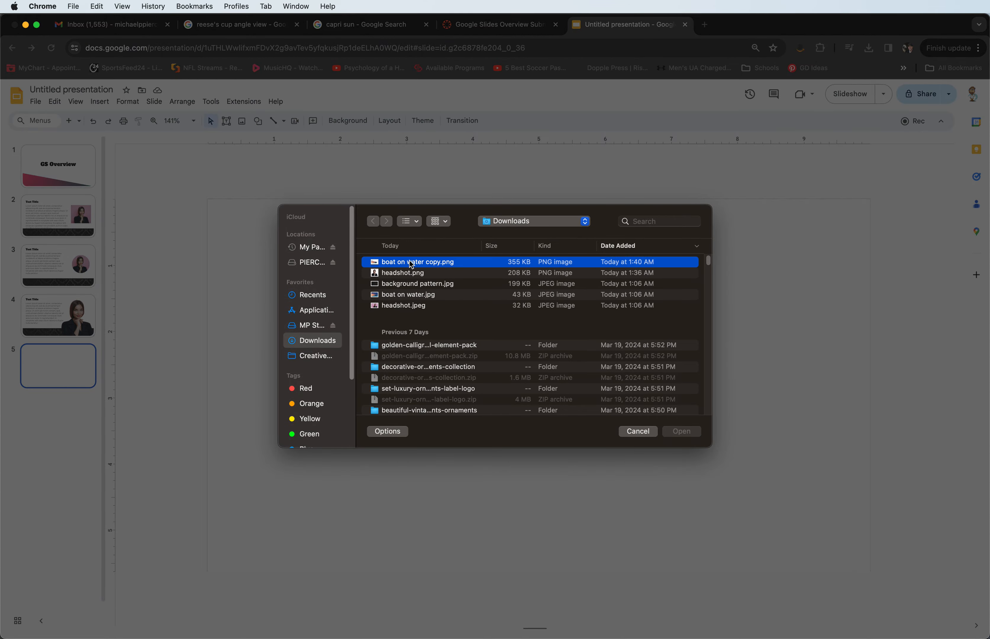
left_click(680, 432)
Position the boat image flush with slide 5's left edge, its brushed lower edge just above the bottom of the slide.
left_click_drag(428, 402, 418, 454)
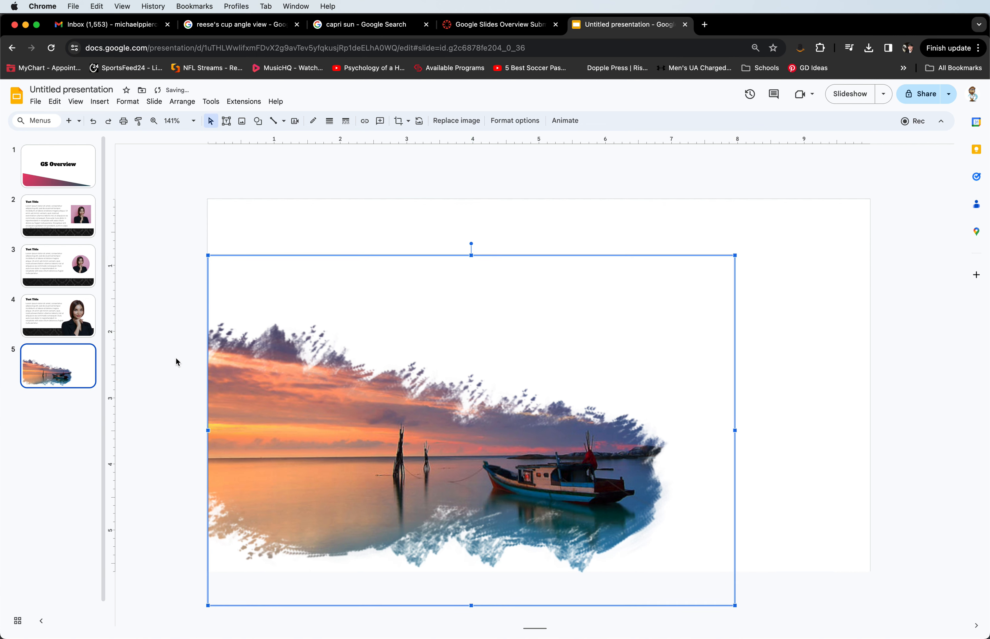
mouse_move(267, 438)
left_mouse_down()
mouse_move(326, 449)
mouse_move(252, 442)
mouse_move(274, 446)
mouse_move(266, 443)
left_mouse_up()
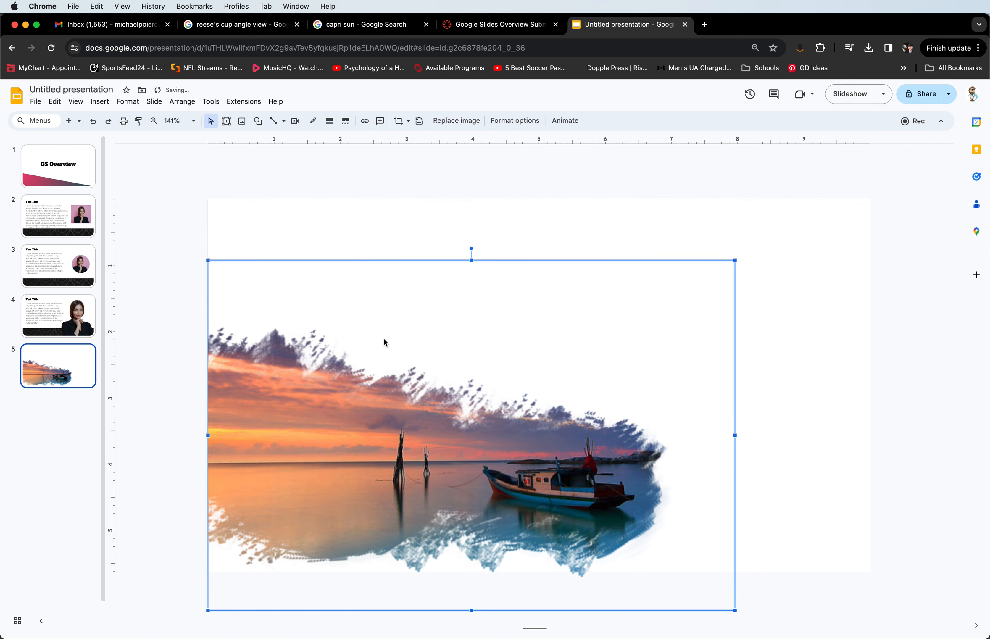
left_click_drag(358, 431, 358, 419)
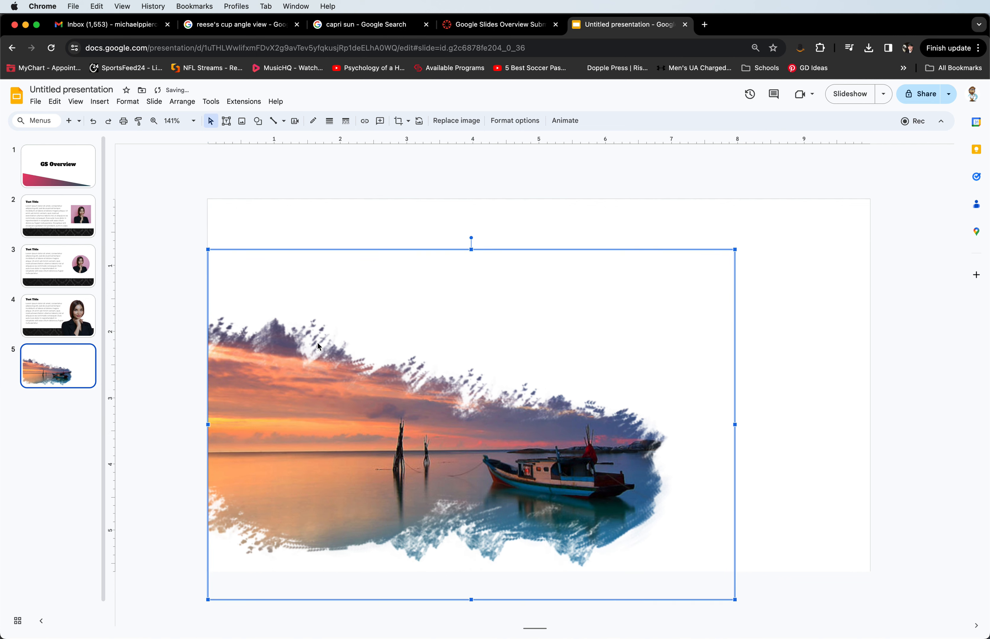
left_click(259, 210)
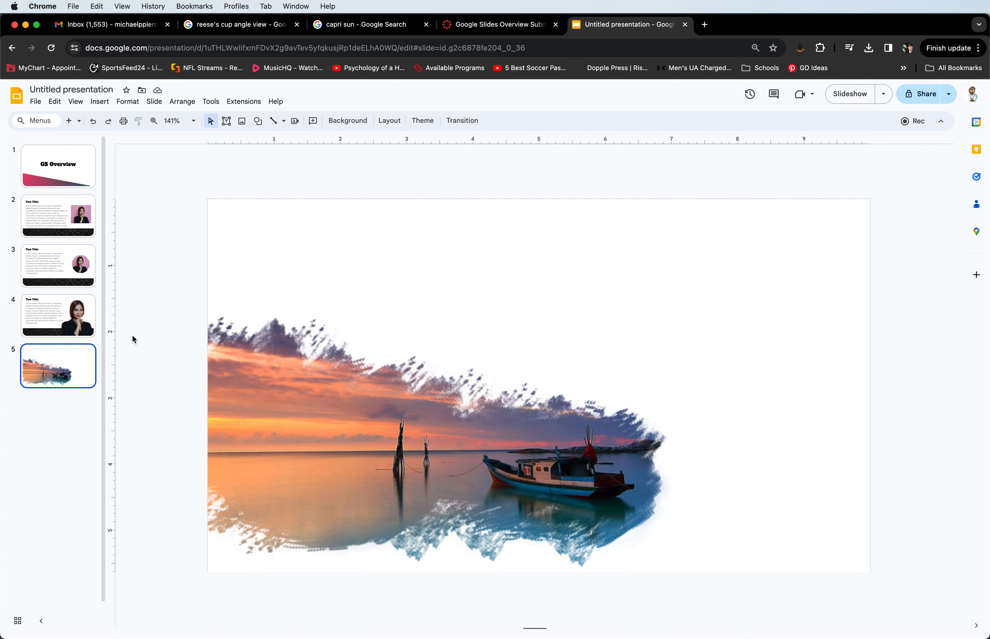
Try a smaller headshot cutout on slide 4, placed above the patterned band beside the text.
left_click(74, 317)
left_click(695, 428)
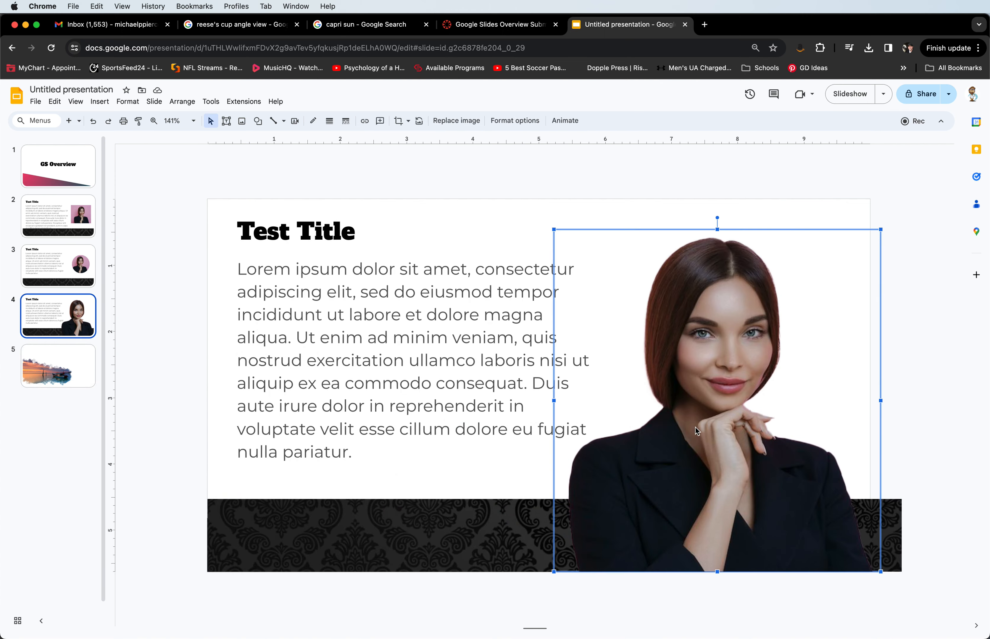
left_click_drag(695, 427, 659, 319)
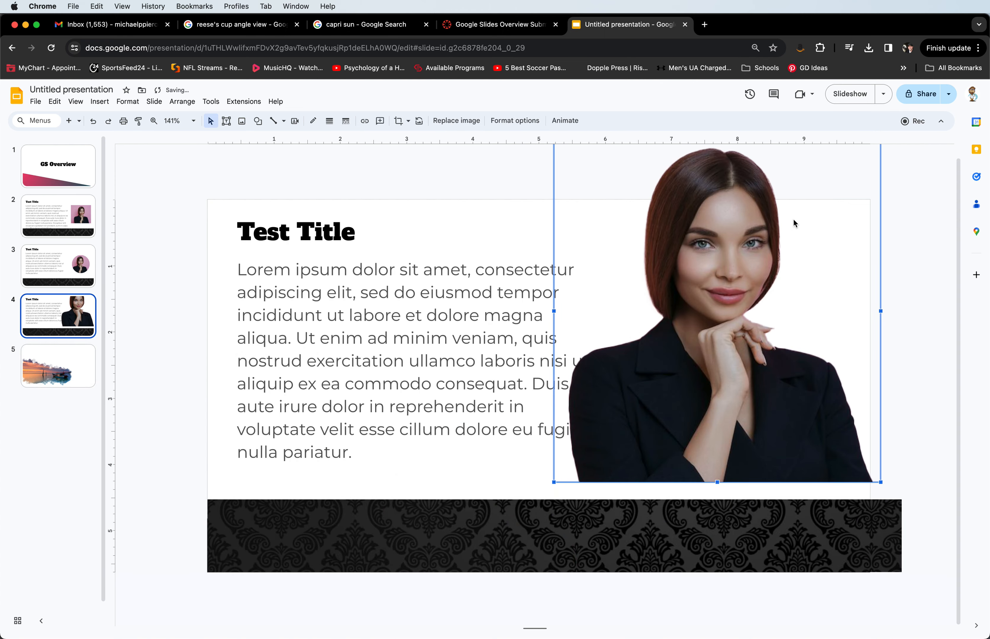
left_click_drag(881, 483, 803, 402)
left_click_drag(711, 370, 766, 449)
left_click(899, 453)
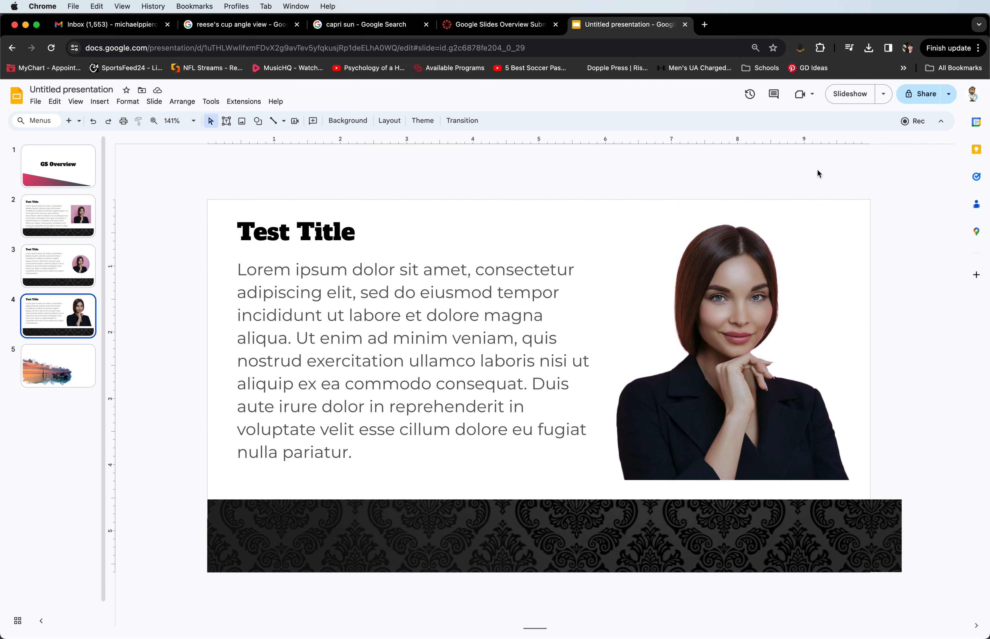
Undo the resizing and moves of the headshot cutout on slide 4.
key("super+z")
key("super+z")
key("super+z")
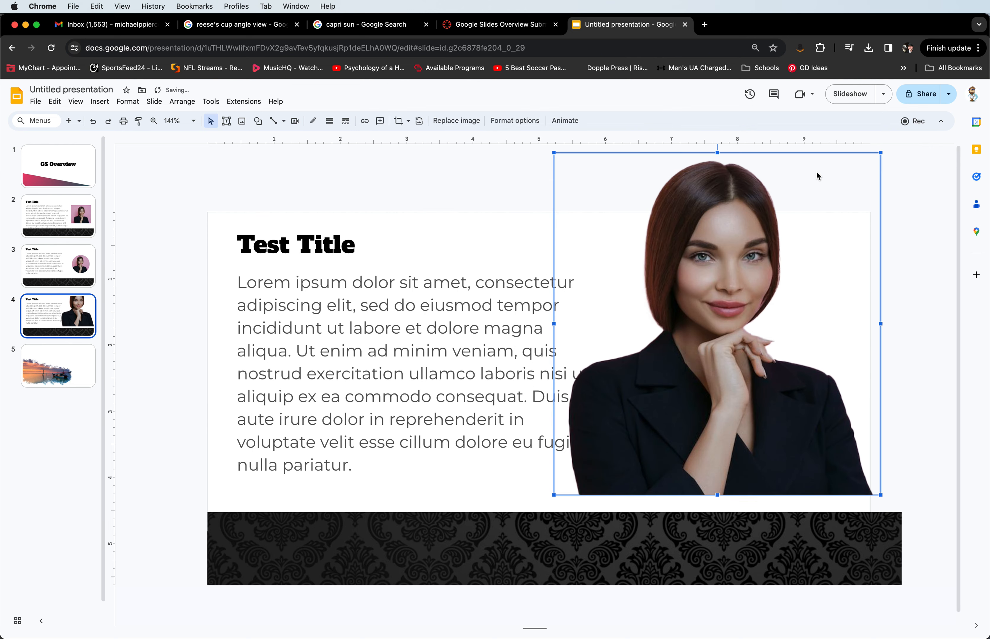
Compare the image treatments on slides 2 to 4 with the brush-edged boat image on slide 5.
scroll(719, 224, "up", 2)
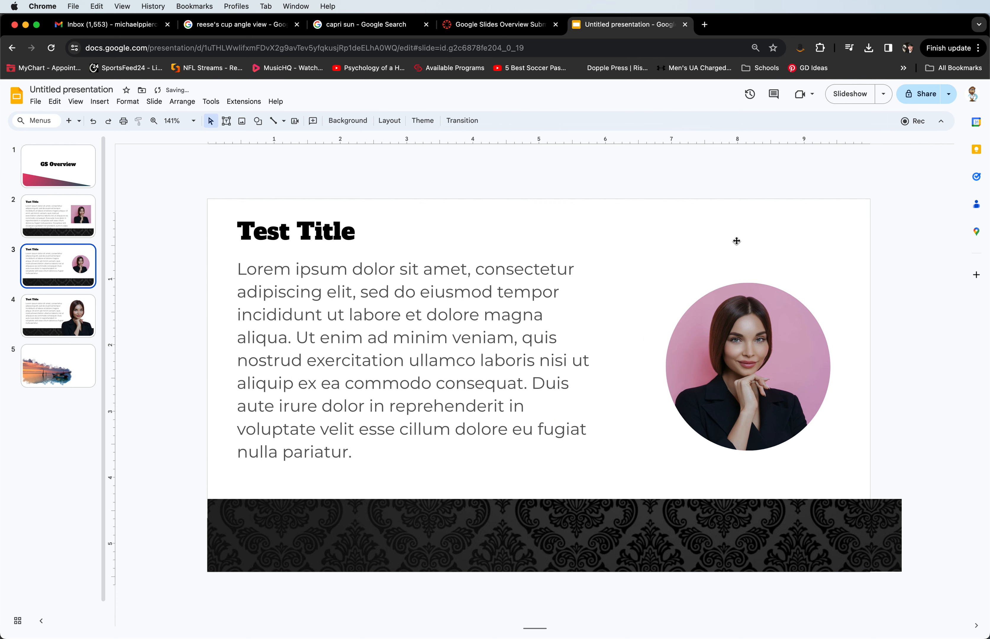
scroll(736, 241, "down", 2)
left_click(73, 277)
left_click(57, 302)
left_click(62, 349)
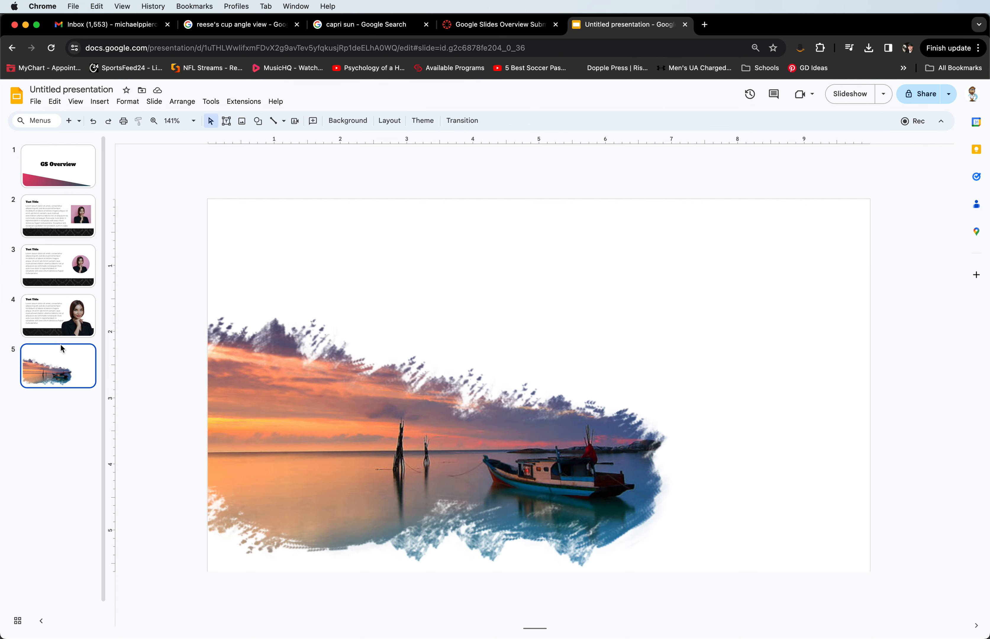
left_click(58, 222)
left_click(69, 368)
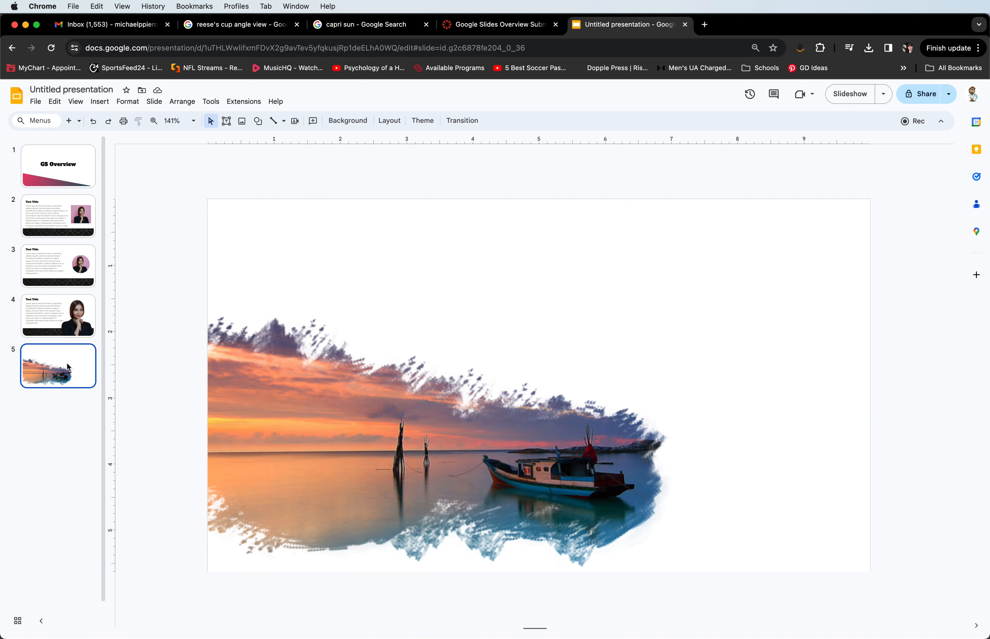